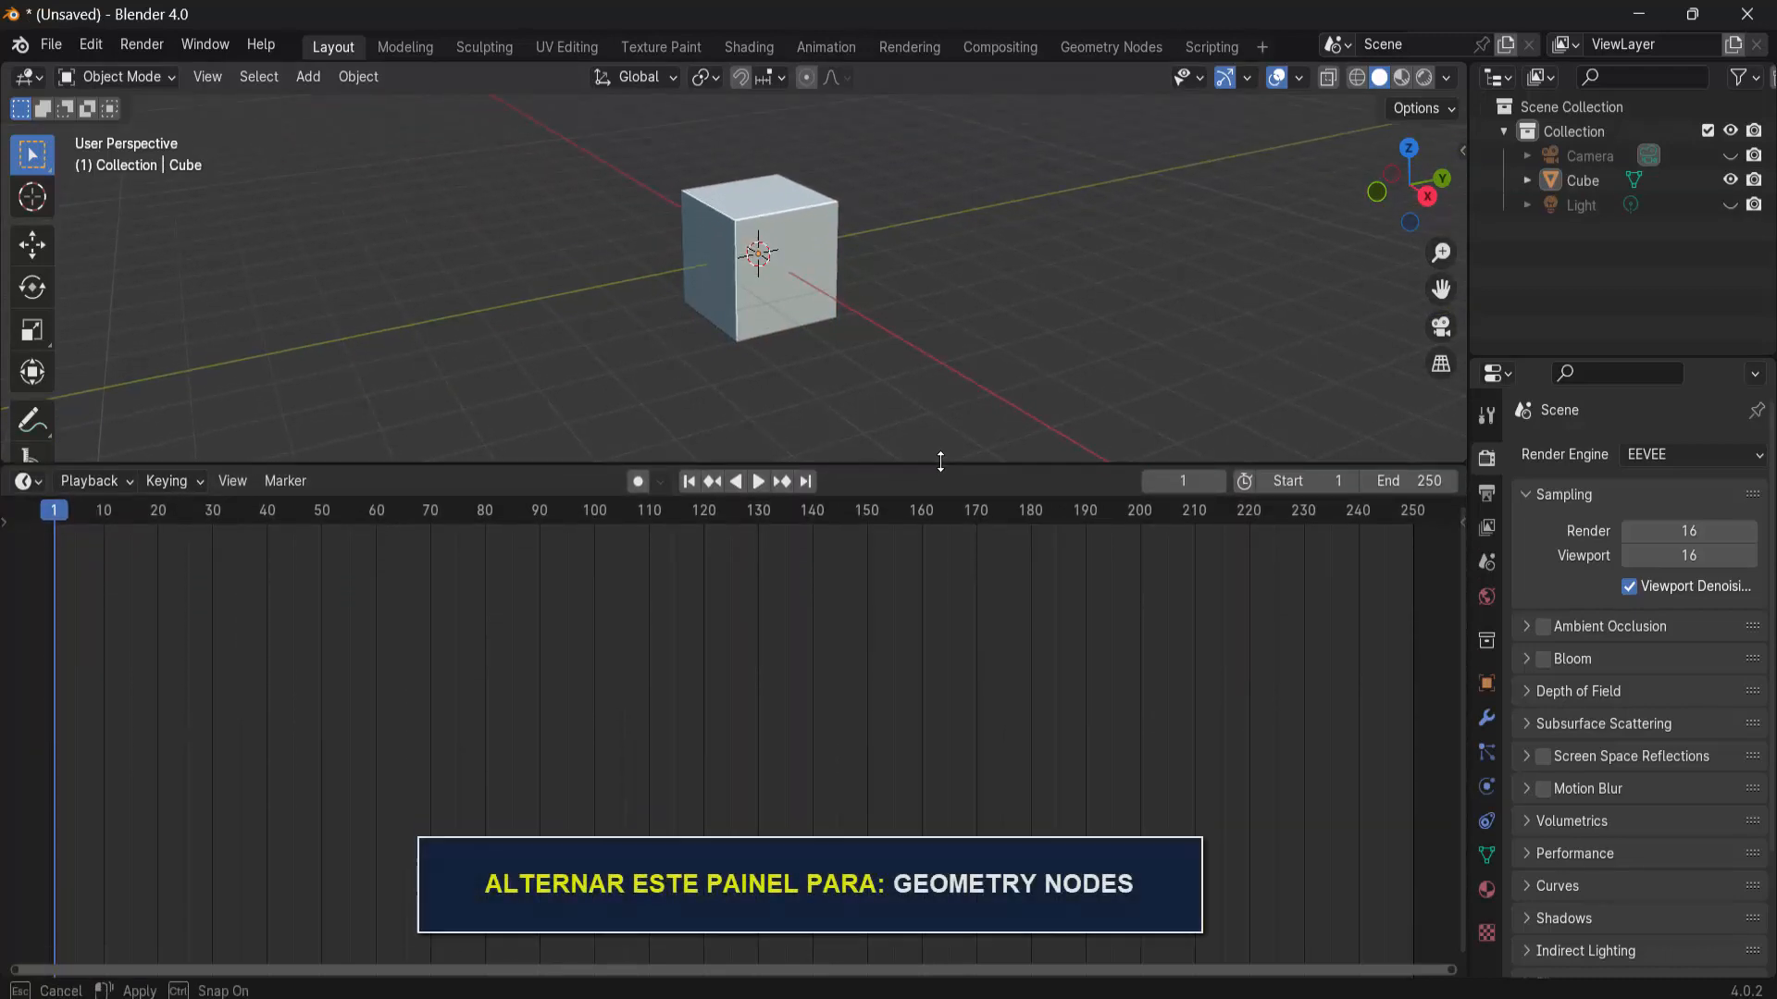
# - Switch the timeline area to the Geometry Node Editor and hide its sidebar
pyautogui.click(28, 481)
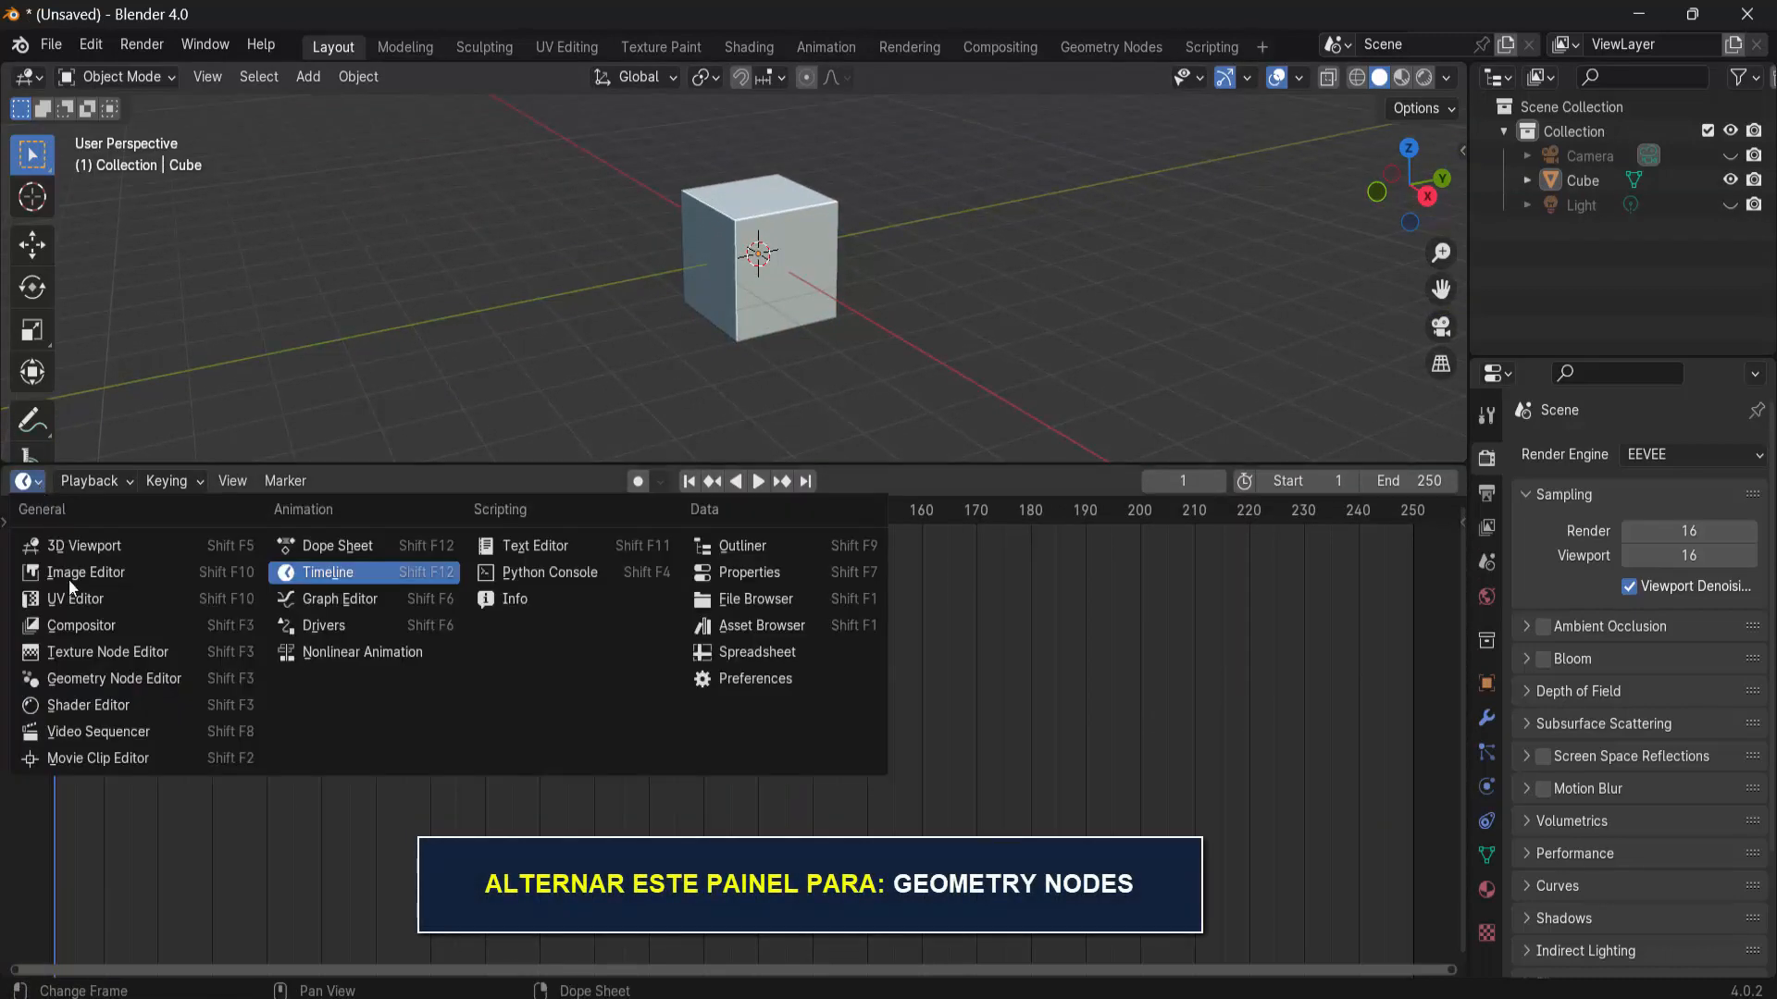
pyautogui.click(102, 685)
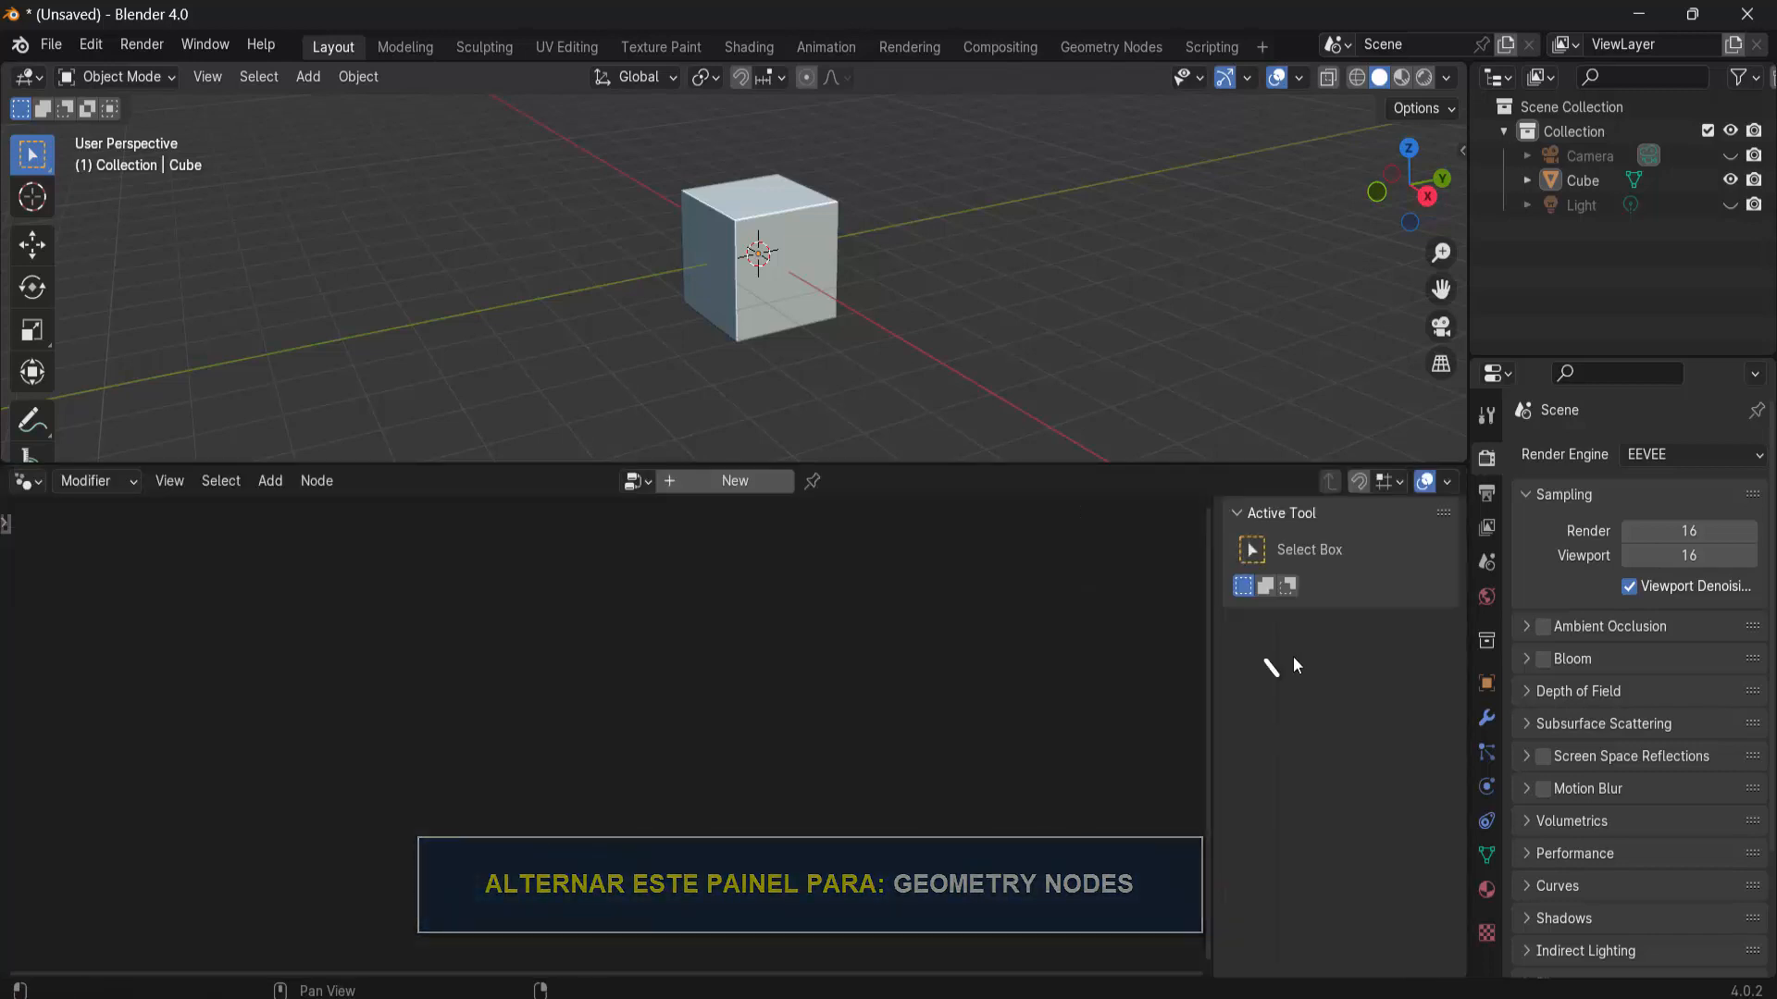
pyautogui.press('n')
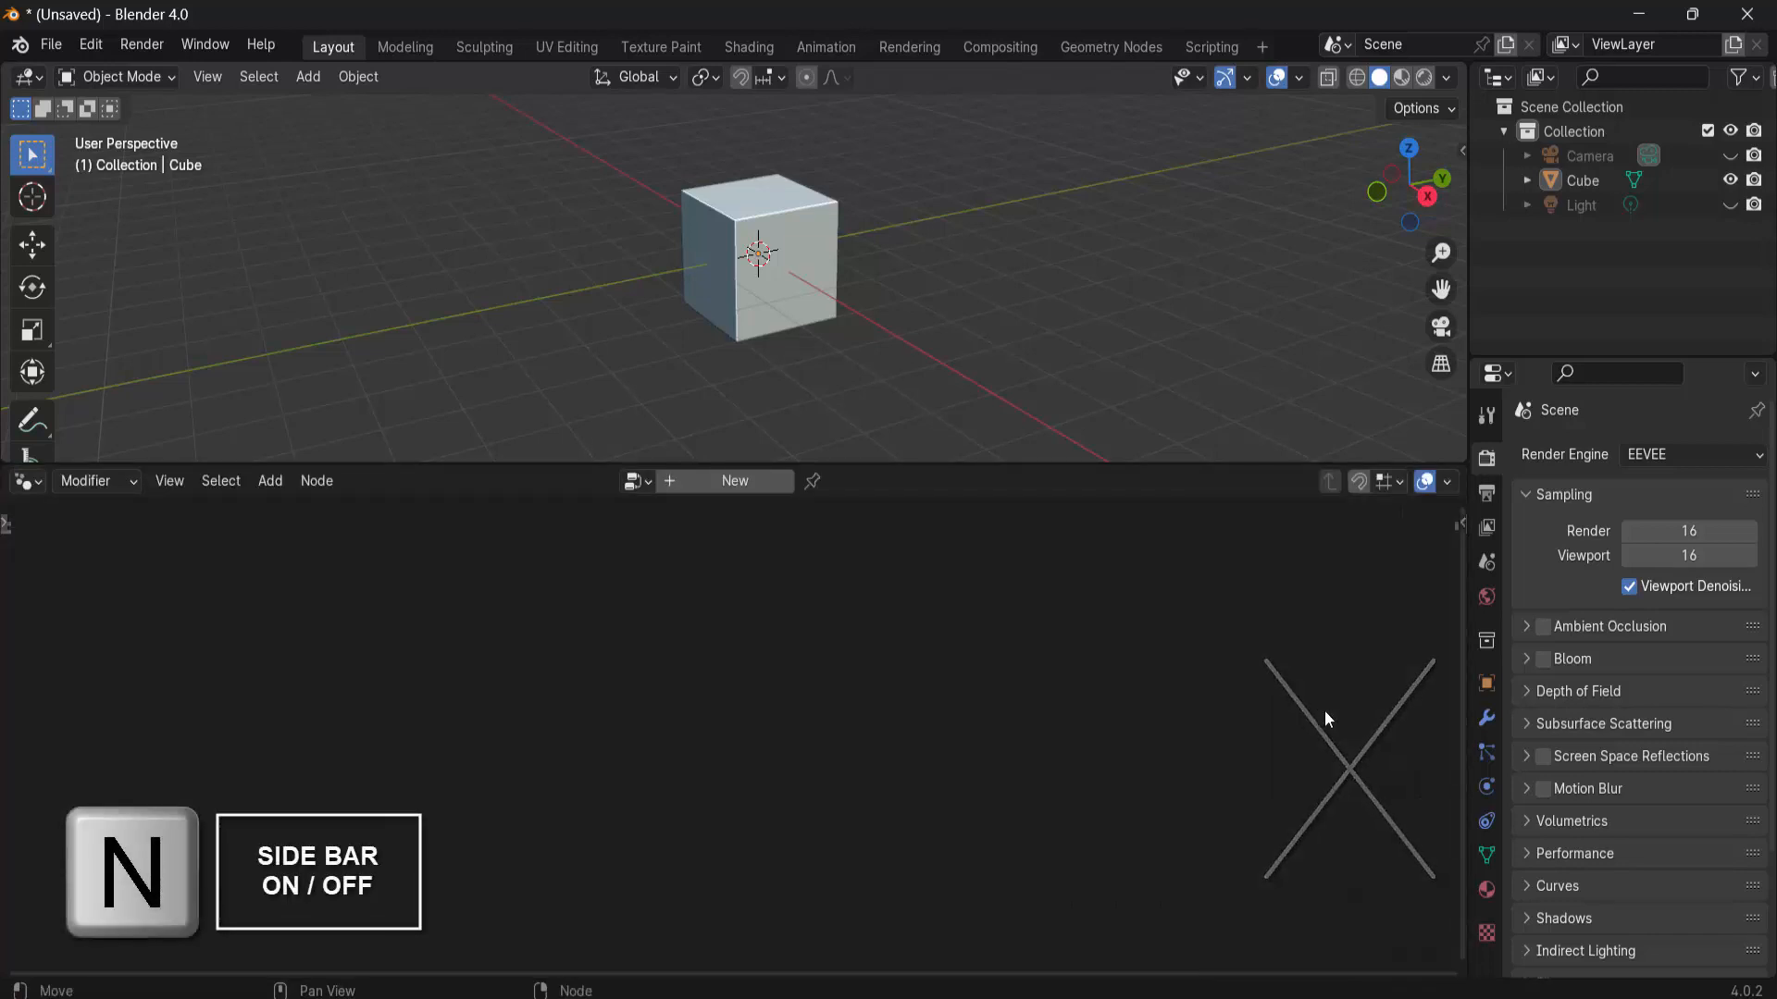
# - Create a new geometry node tree on the cube and delete its Group Input node
pyautogui.click(808, 226)
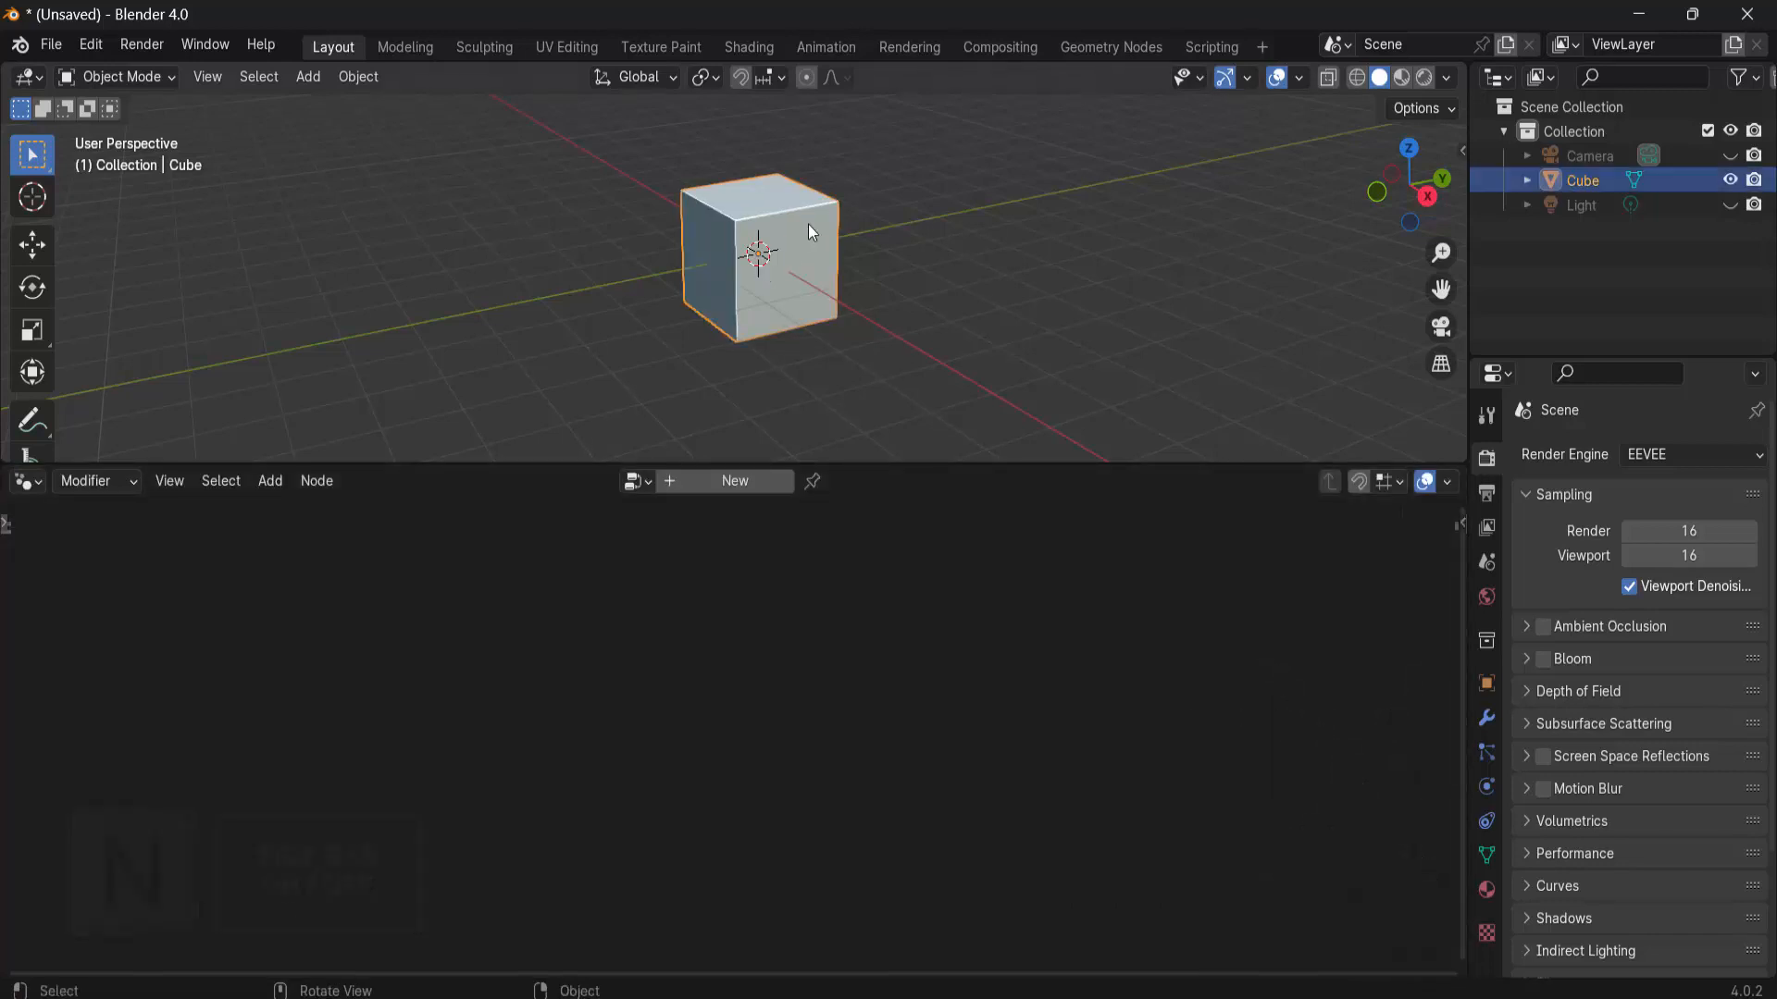
pyautogui.click(731, 481)
pyautogui.scroll(5, 1106, 657)
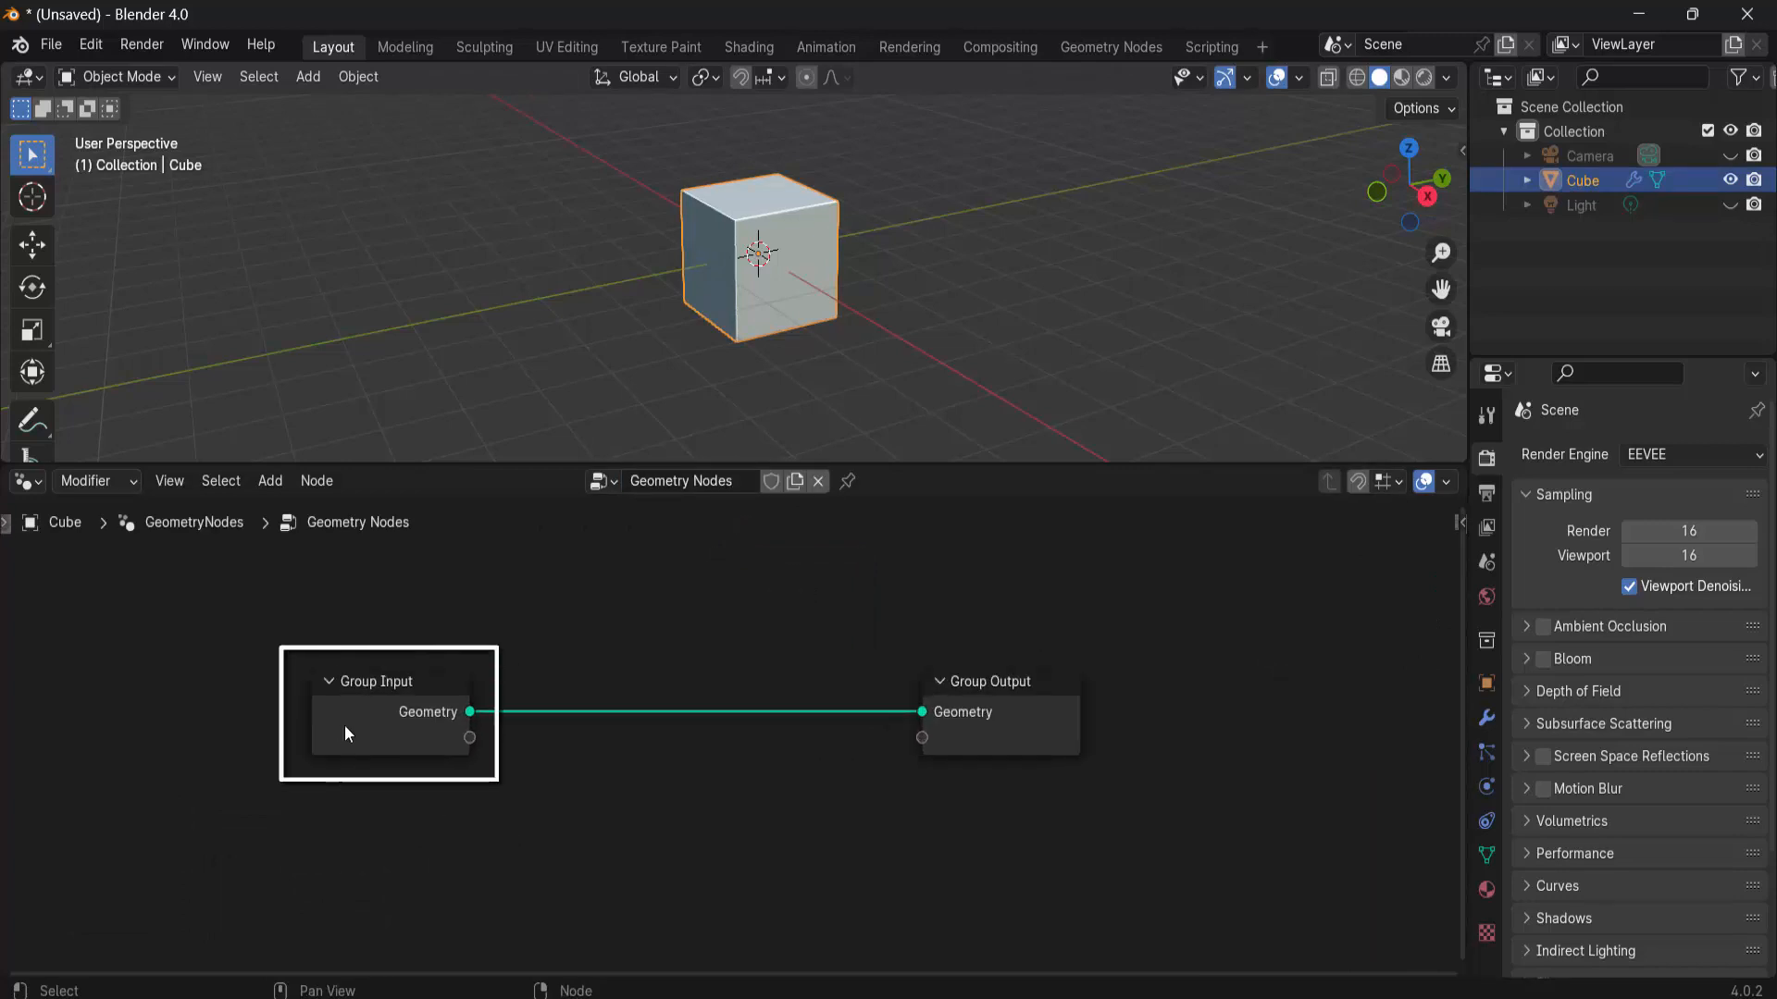
pyautogui.click(345, 724)
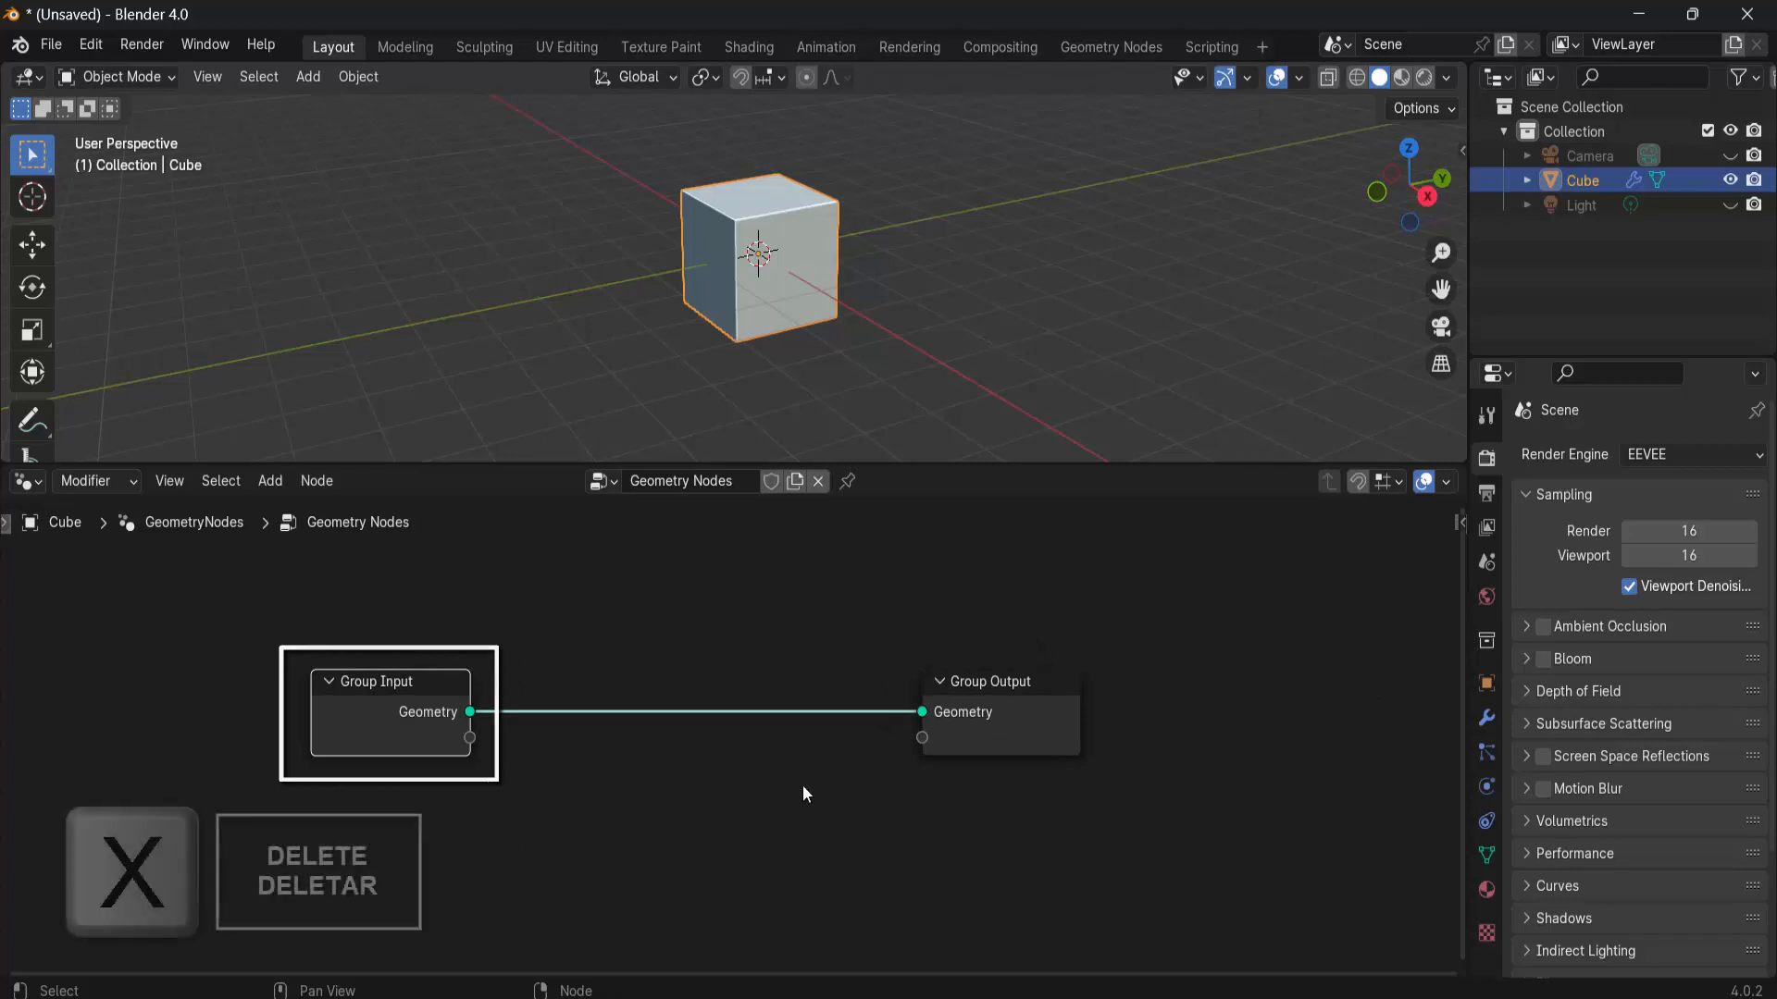
pyautogui.press('x')
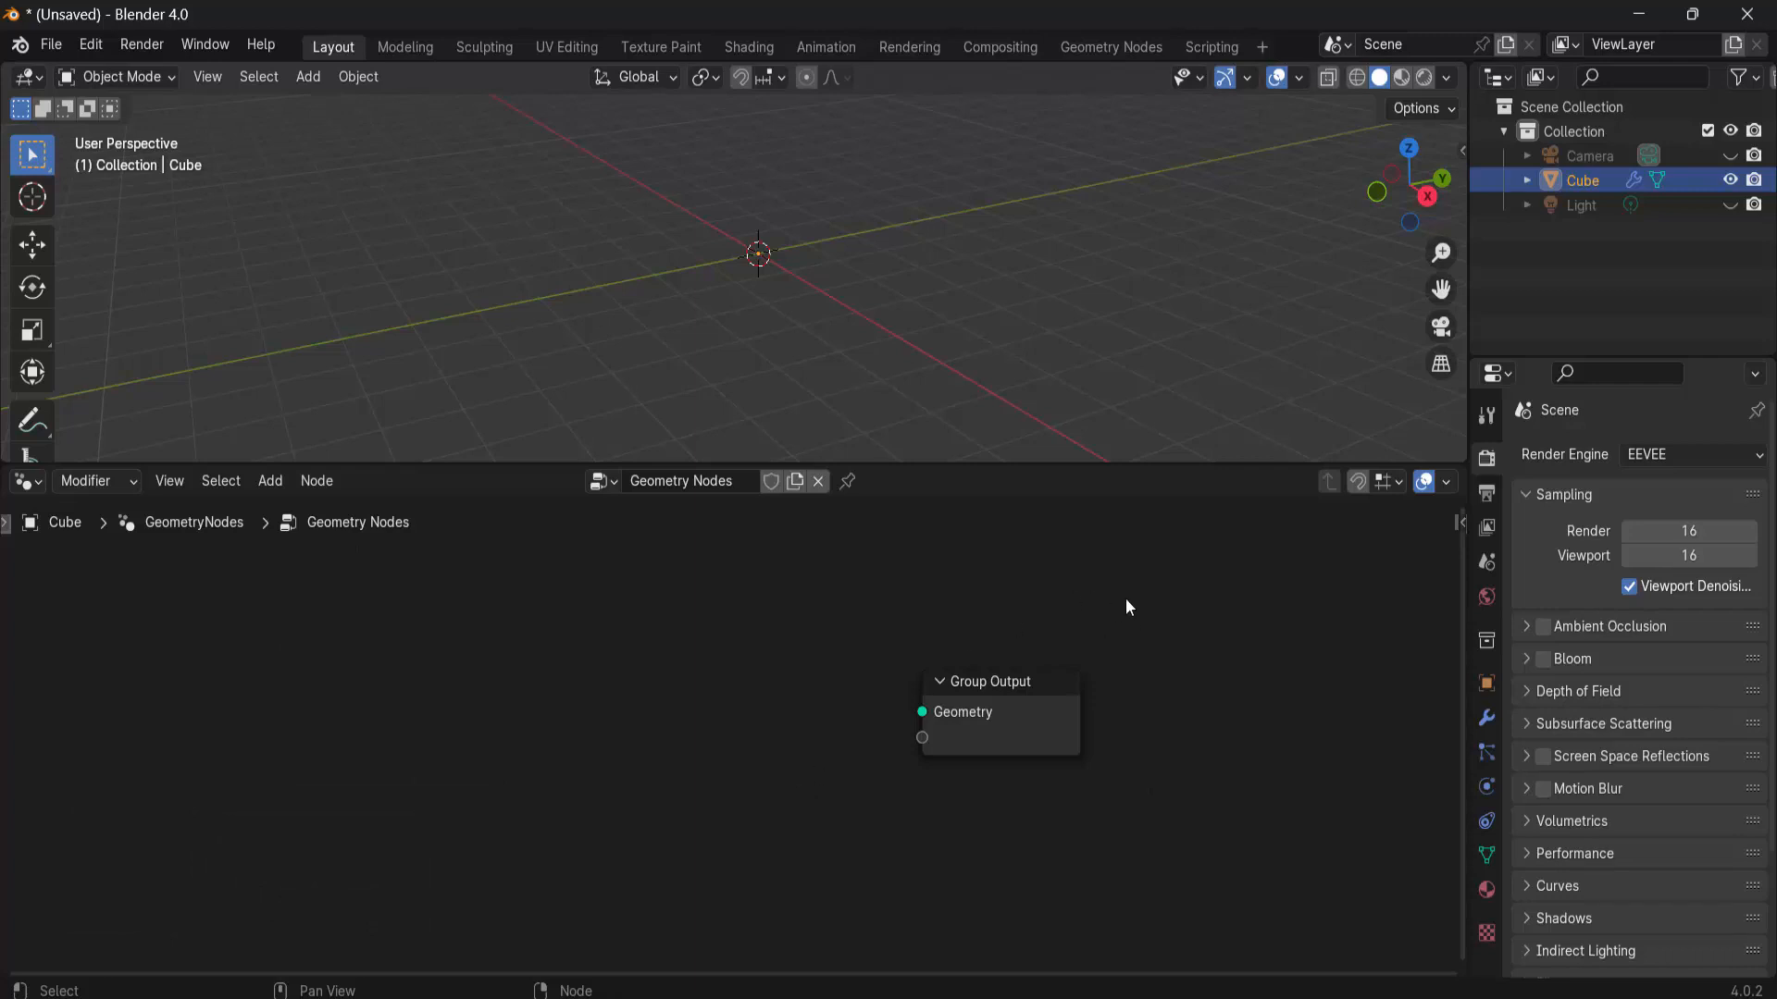
# - Add a Grid mesh primitive node and place it well to the left of the Group Output node
pyautogui.hotkey('shift', 'a')
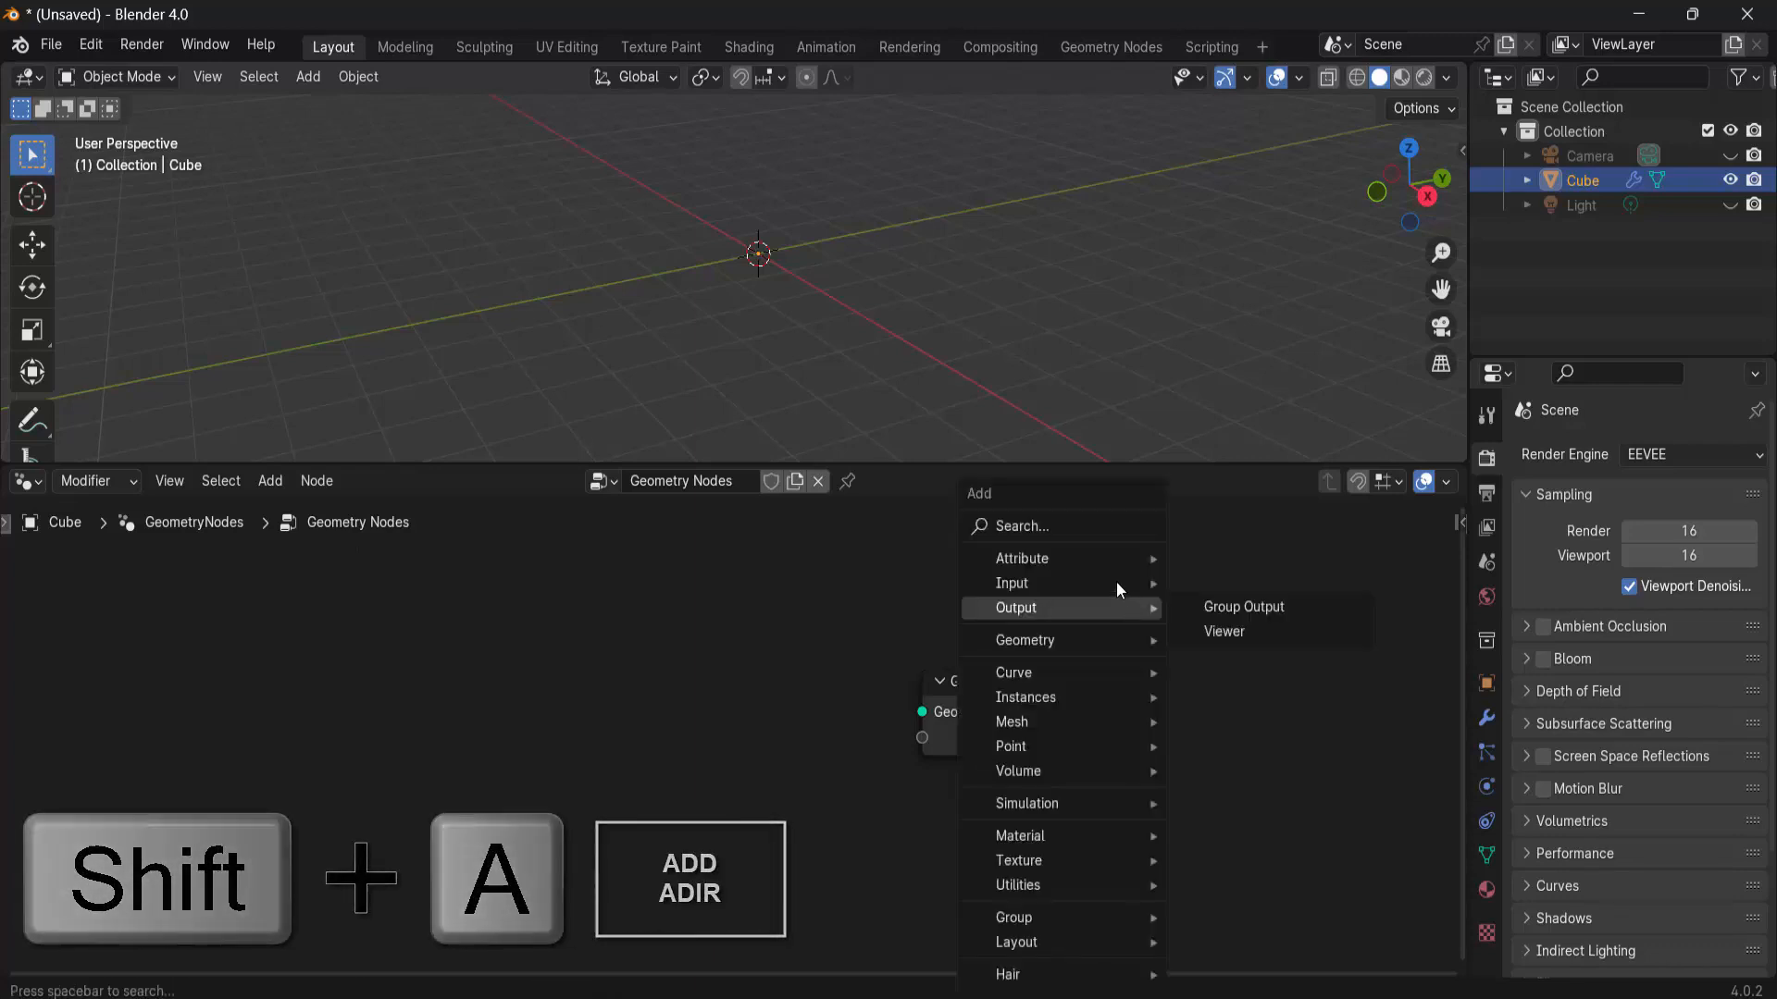
pyautogui.click(1042, 527)
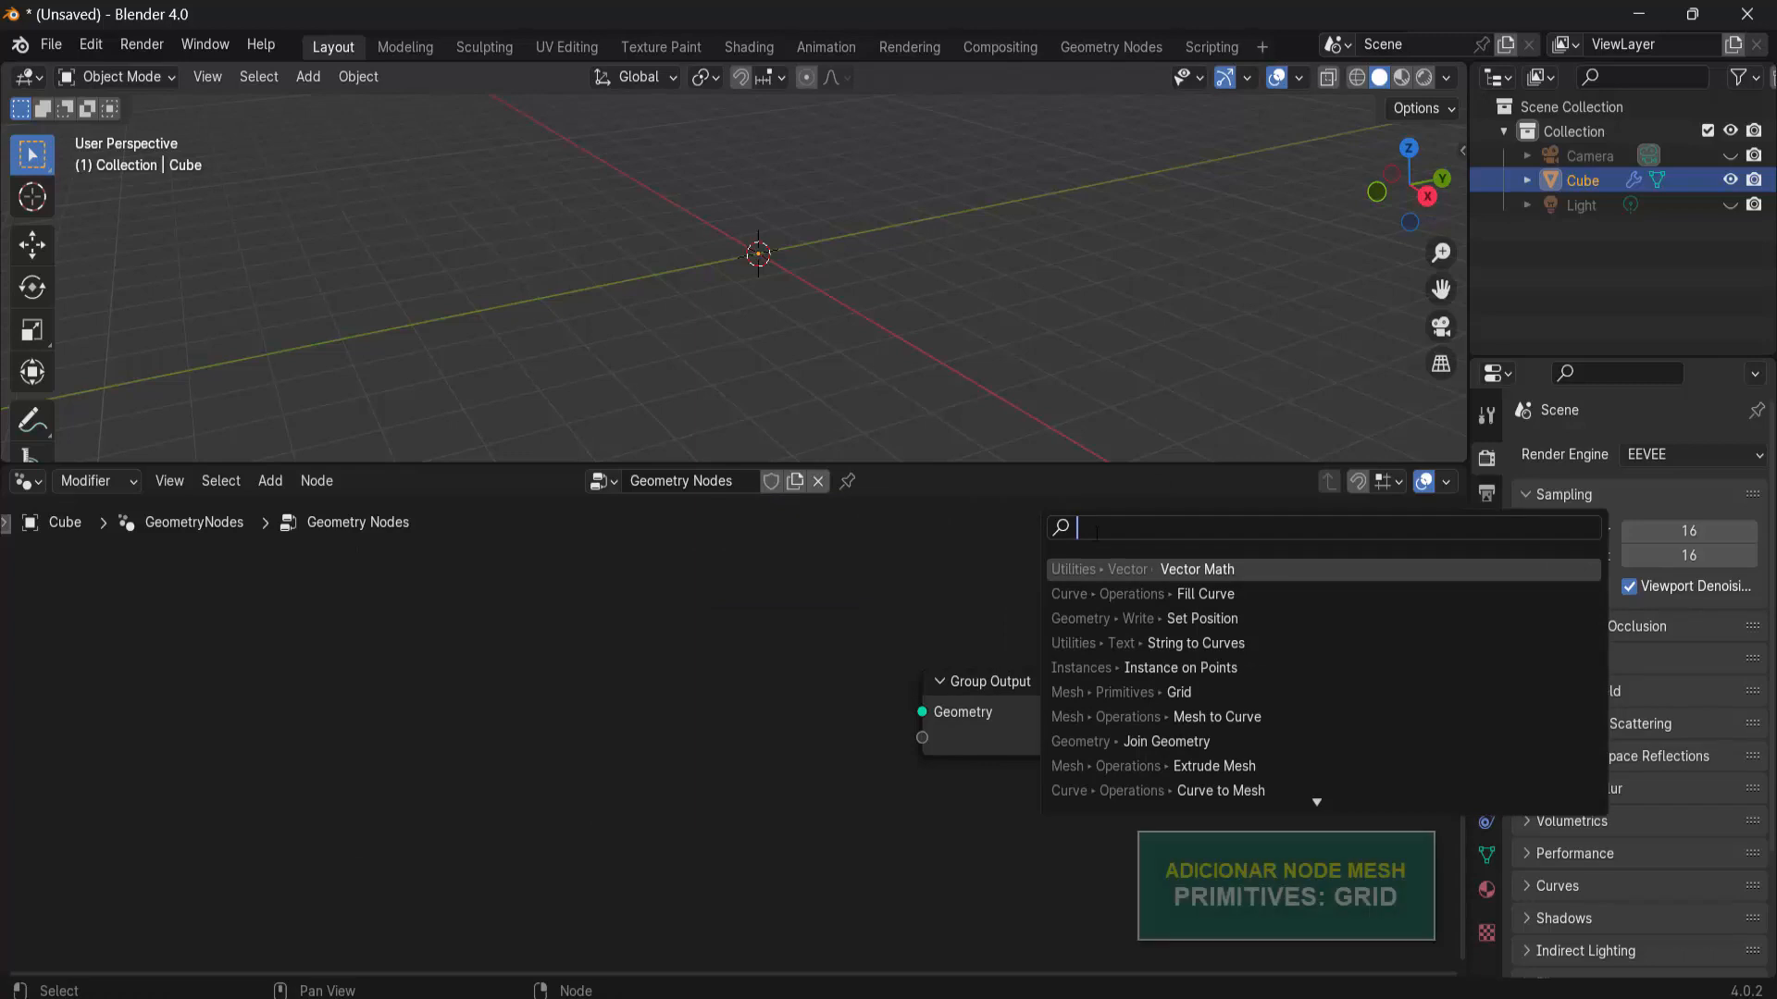
pyautogui.write('GRI')
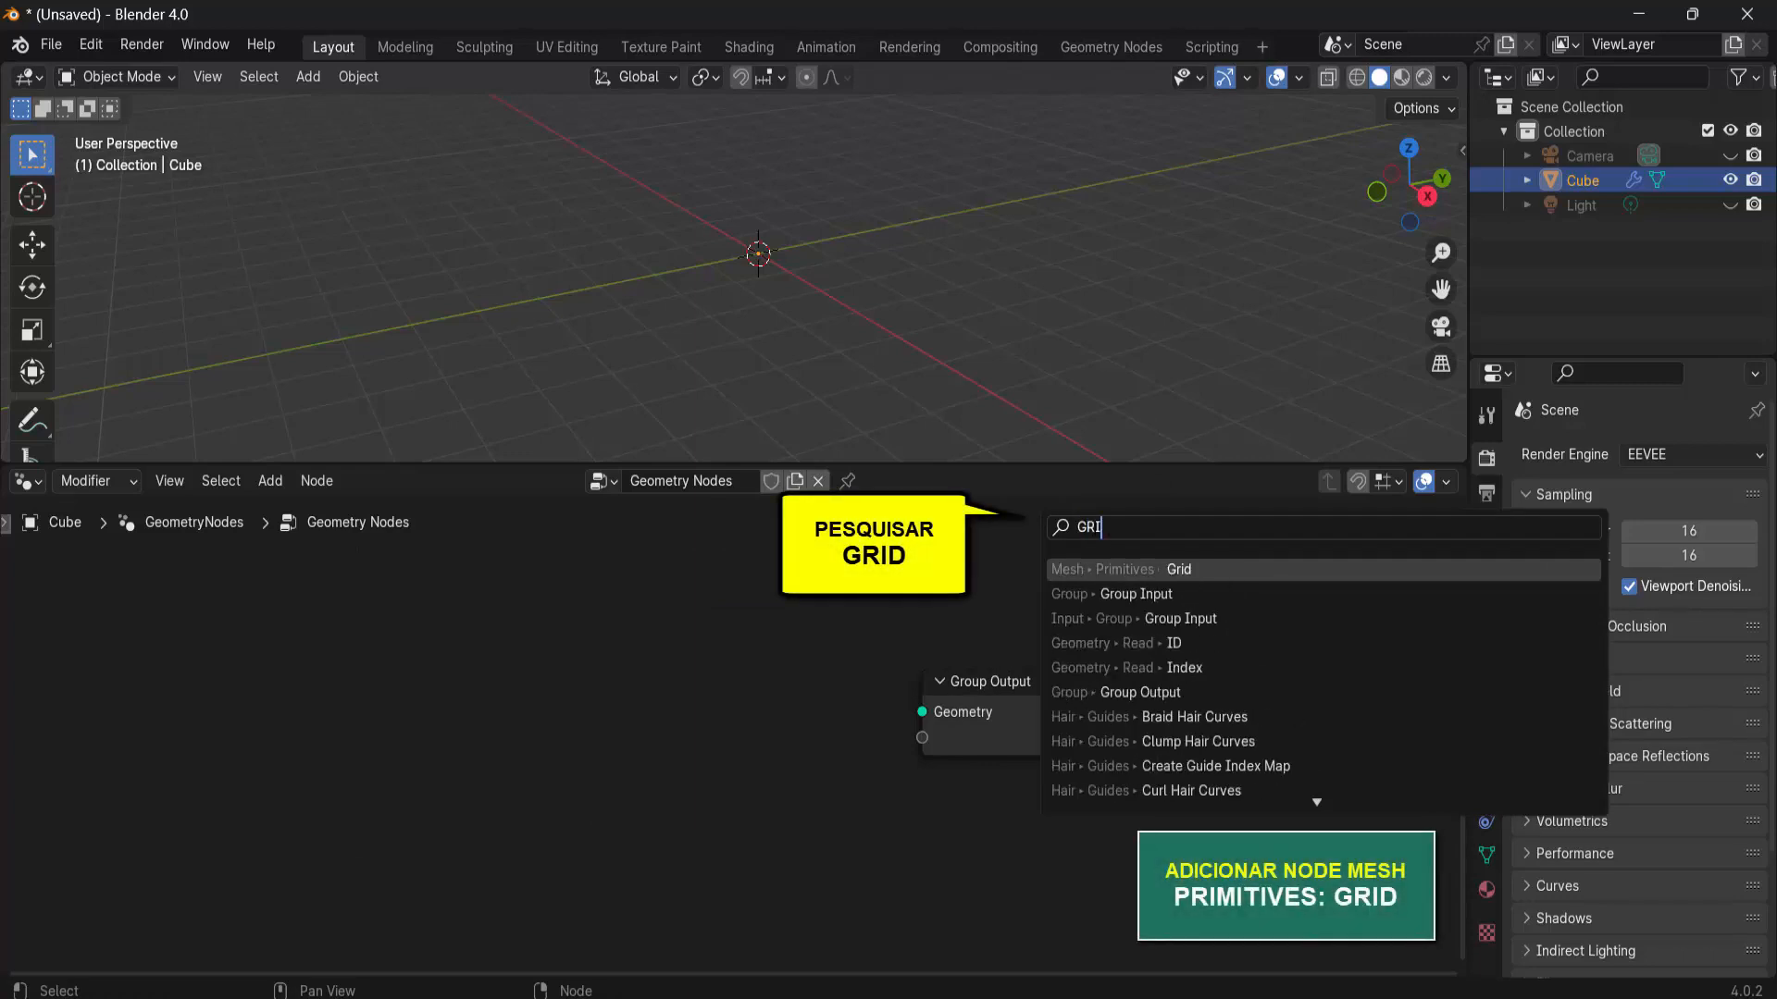
pyautogui.write('D')
pyautogui.press('Return')
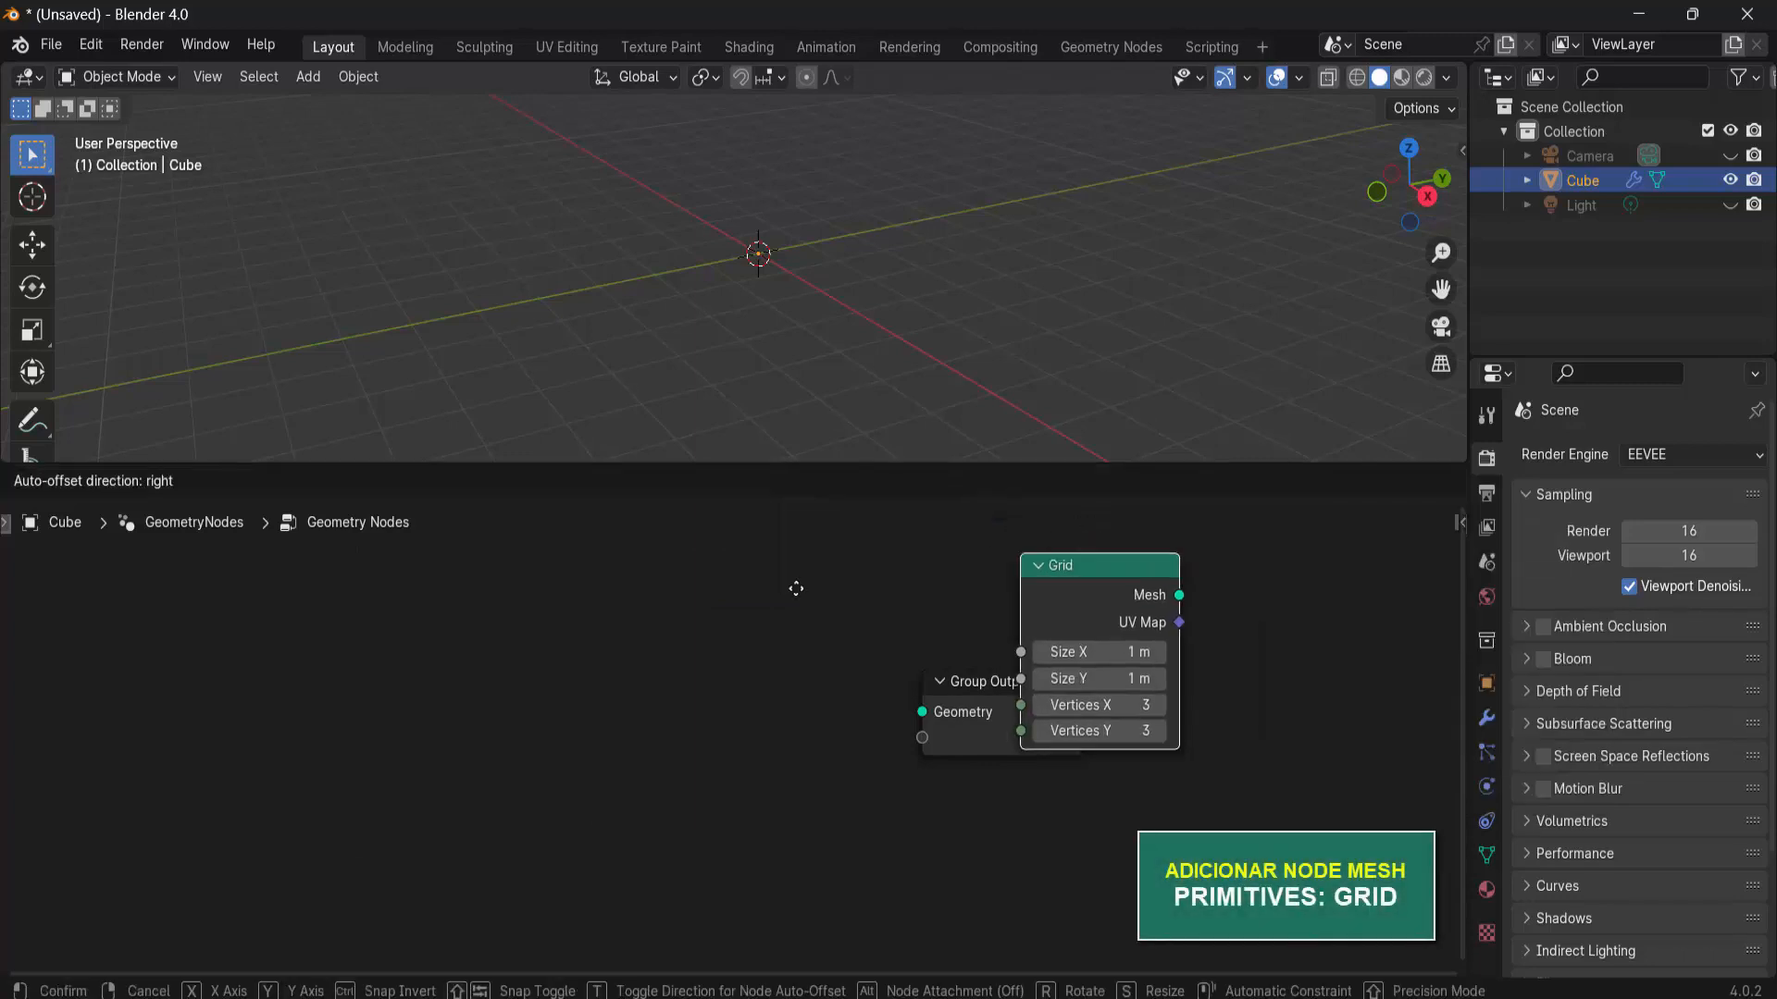
pyautogui.click(236, 620)
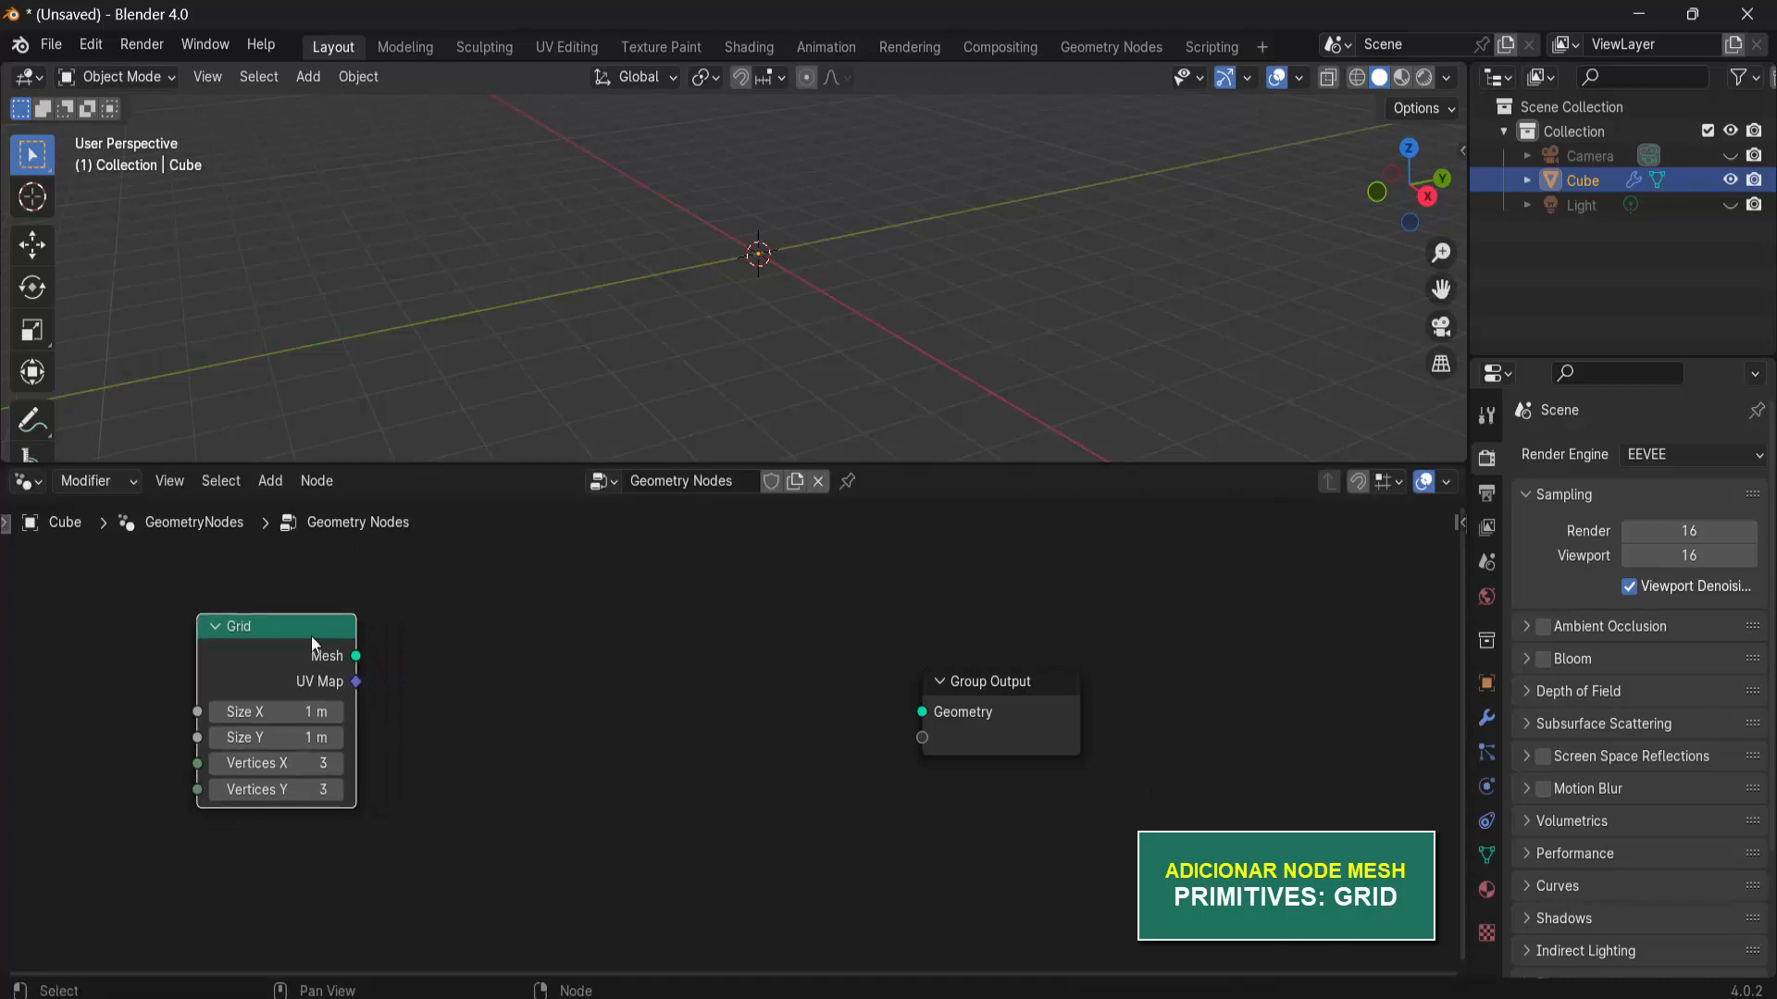
# - Connect the Grid node's Mesh output to the Group Output's Geometry input
pyautogui.moveTo(355, 656); pyautogui.dragTo(921, 712)
pyautogui.scroll(7, 801, 309)
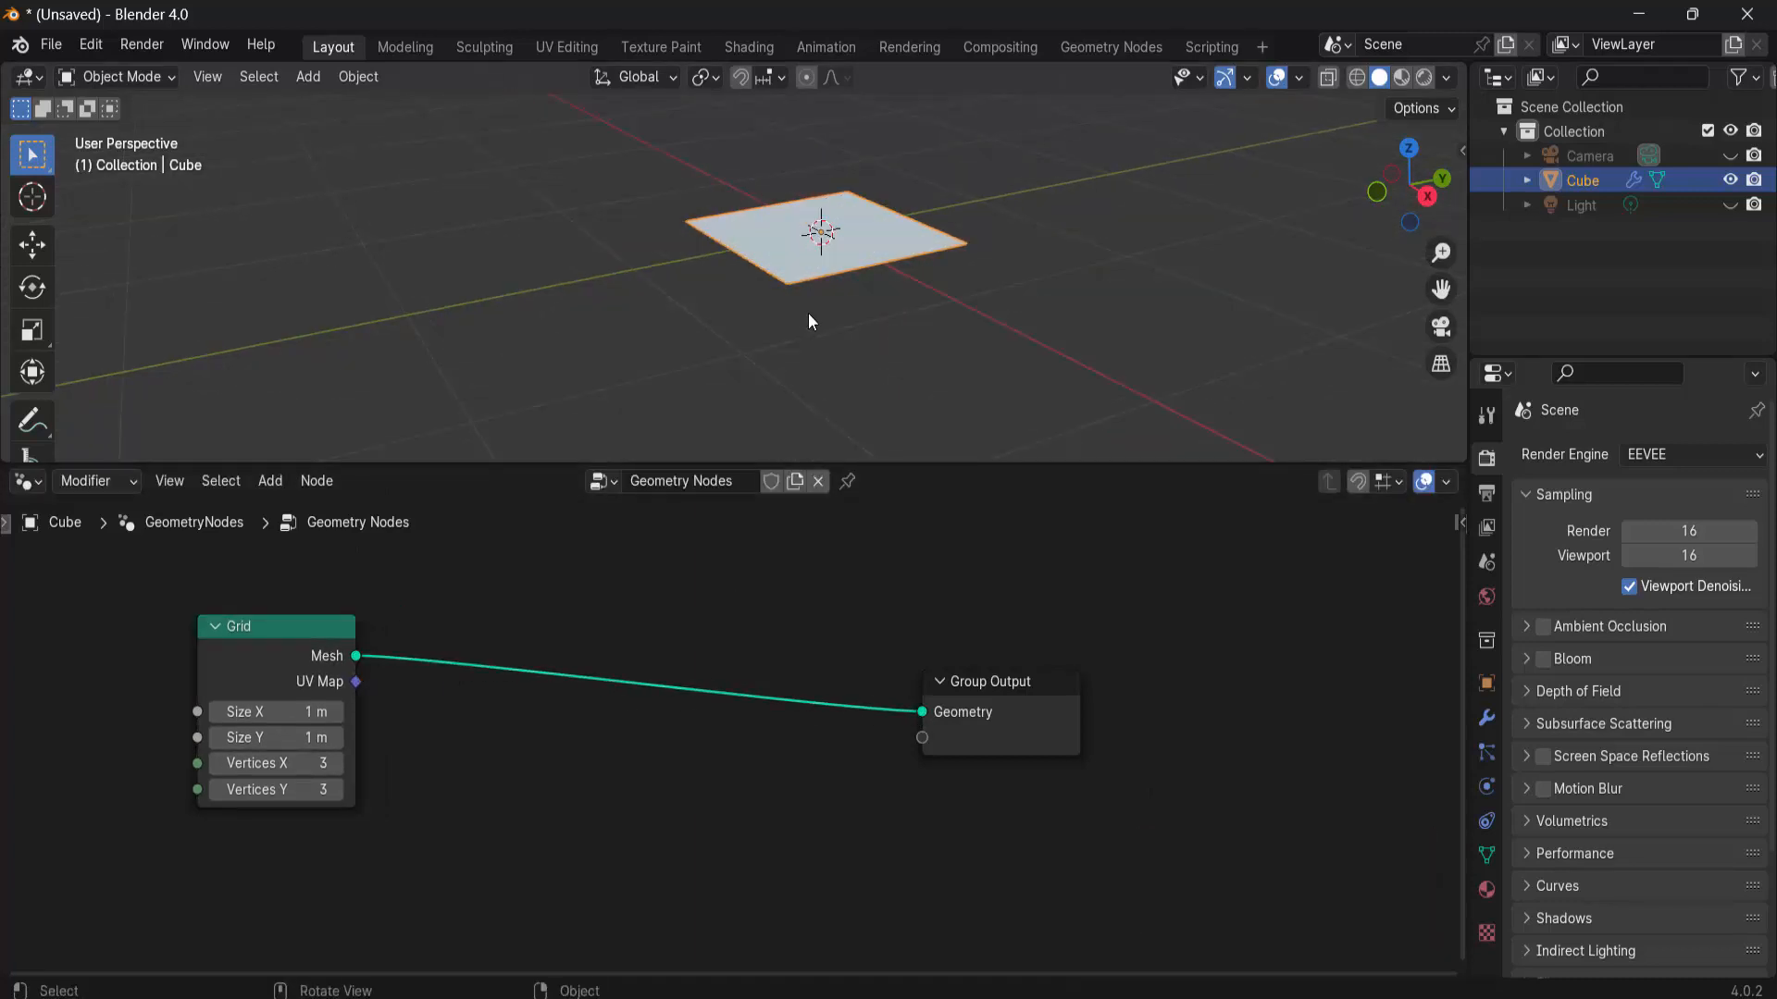
pyautogui.moveTo(808, 313); pyautogui.dragTo(974, 385, button='middle')
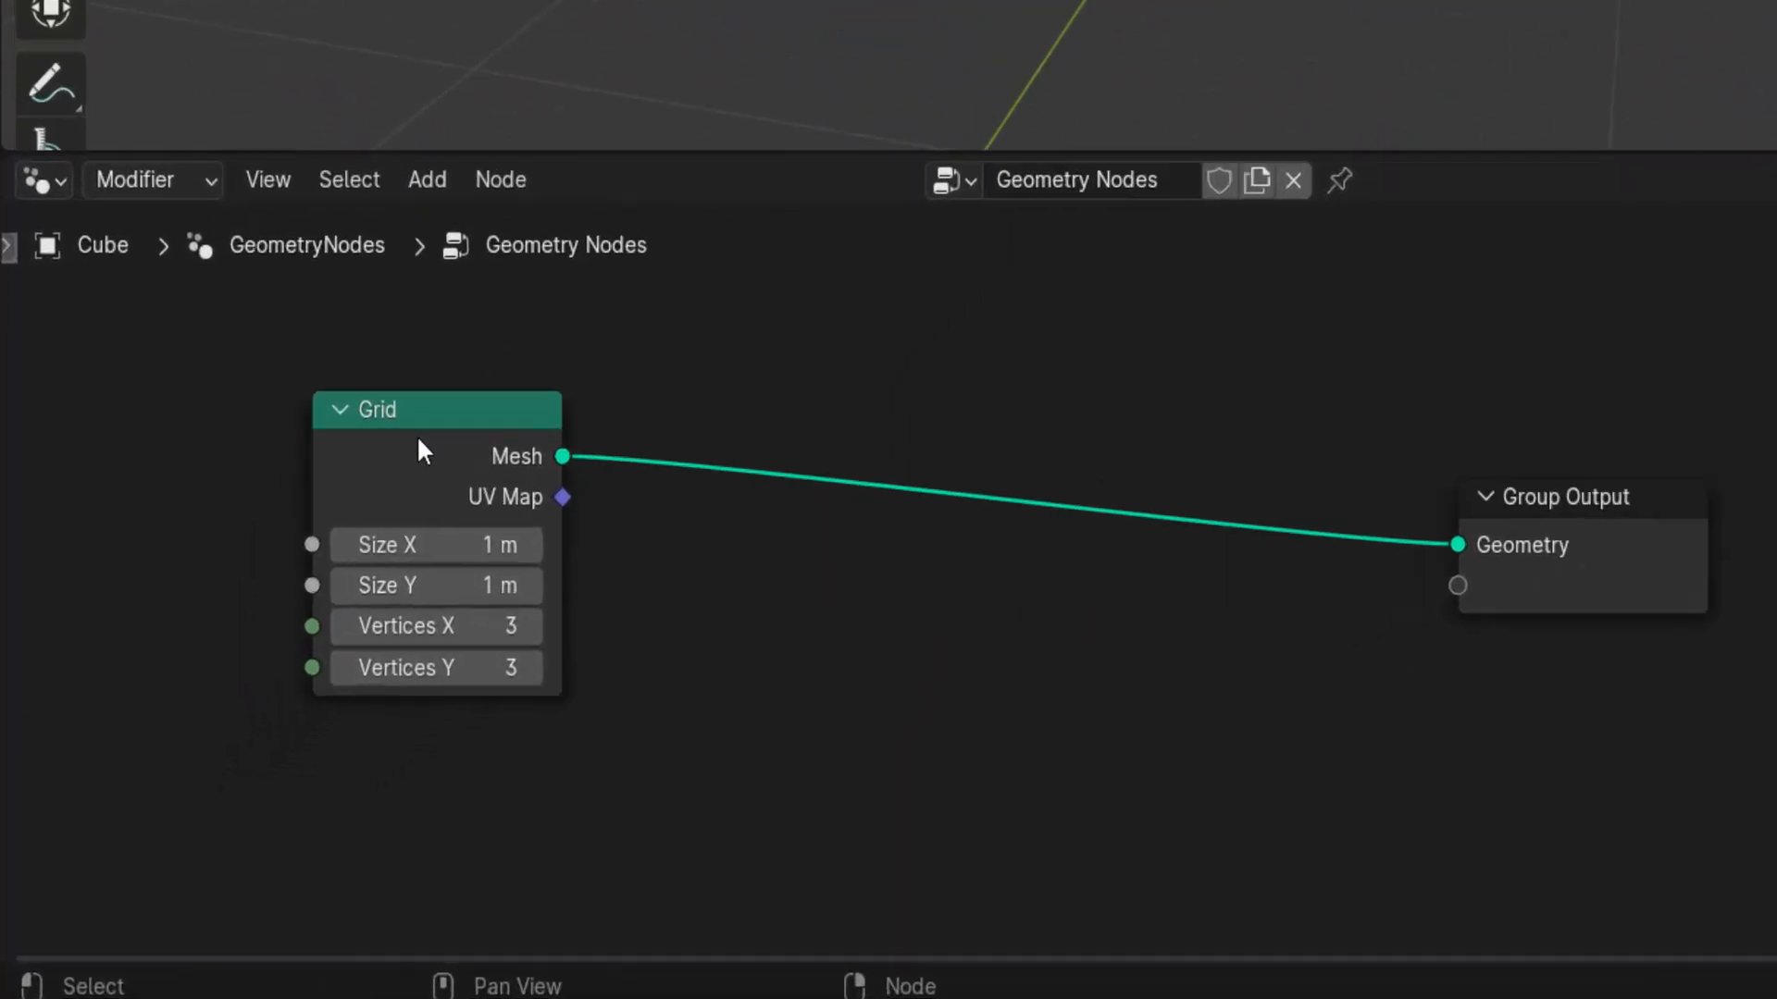
# - Set the Grid node's Size X to 1.5 m, Vertices X to 31 and Vertices Y to 14
pyautogui.click(454, 545)
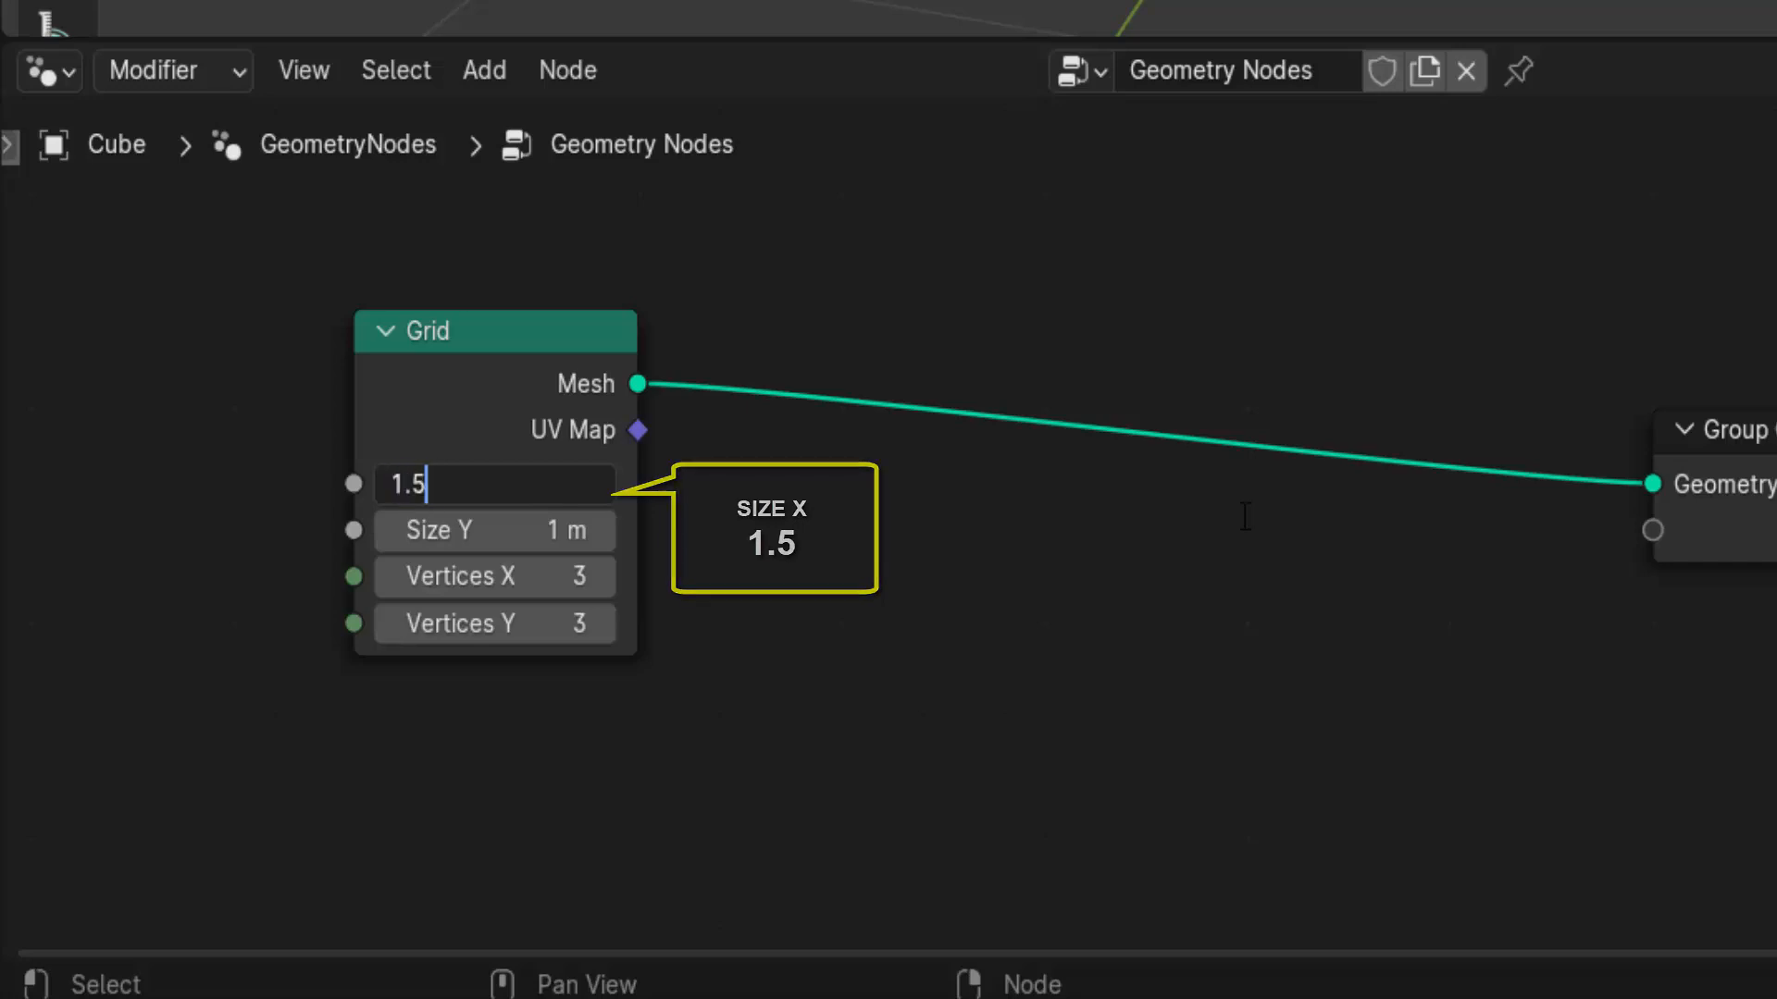
pyautogui.press('Return')
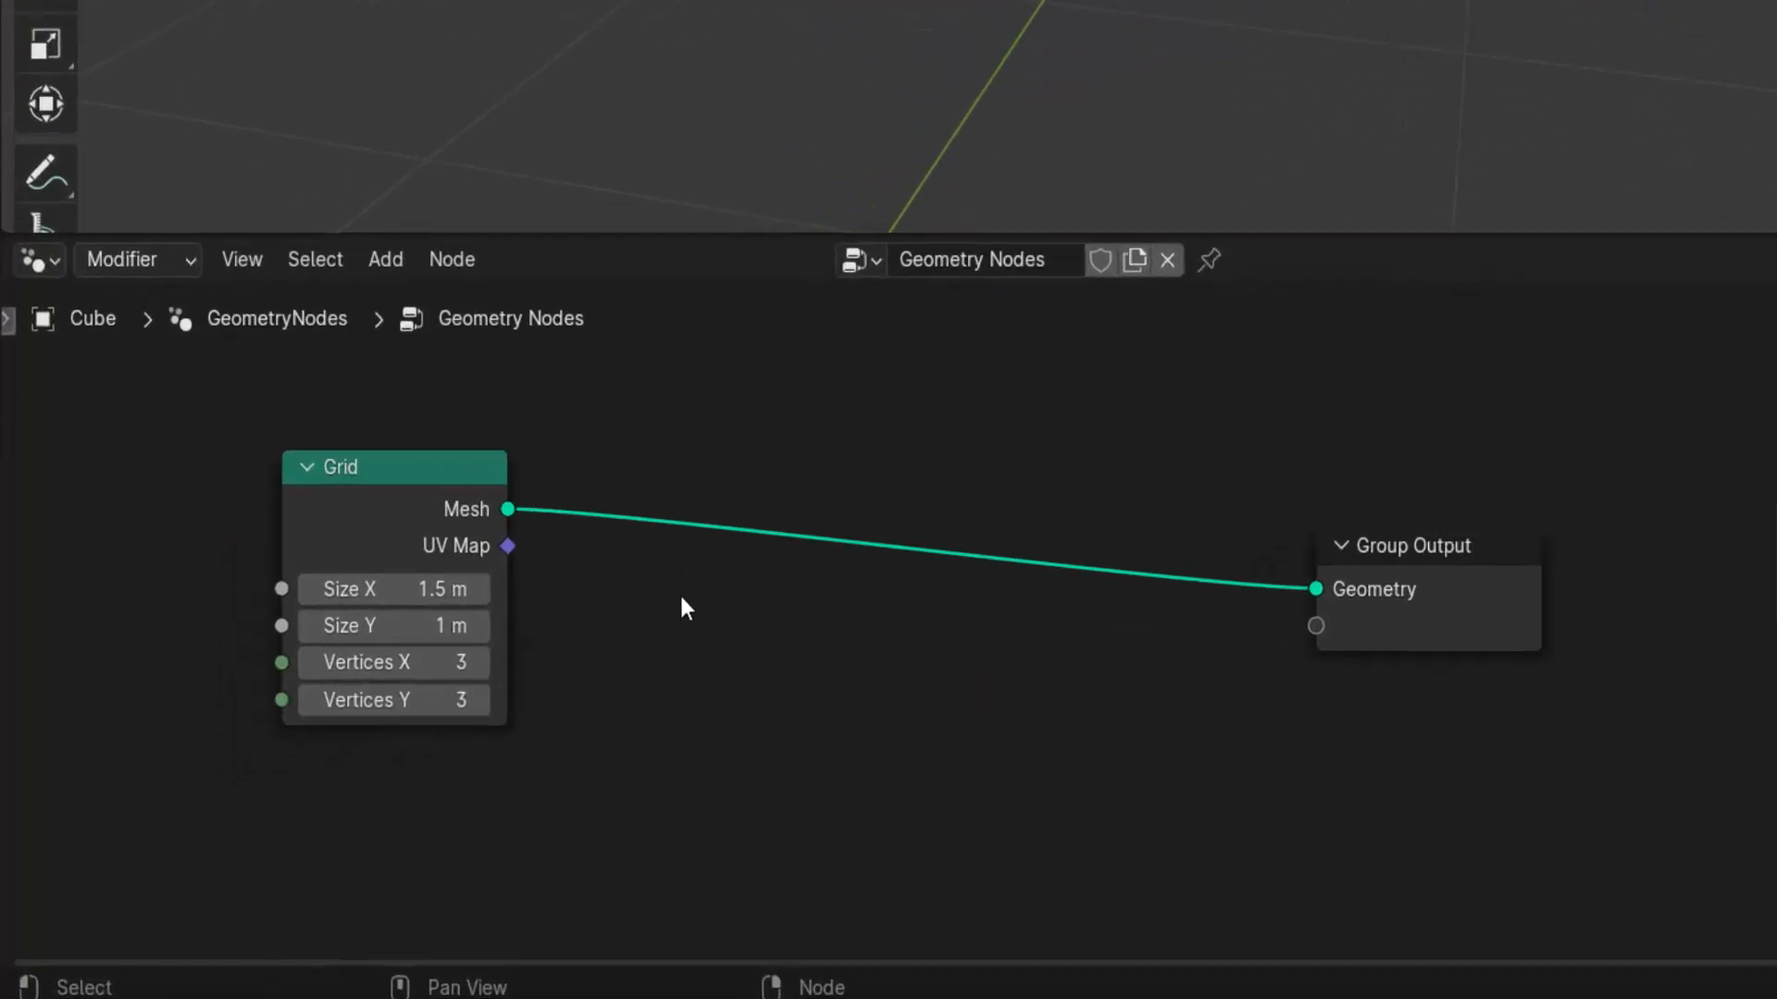
pyautogui.click(496, 623)
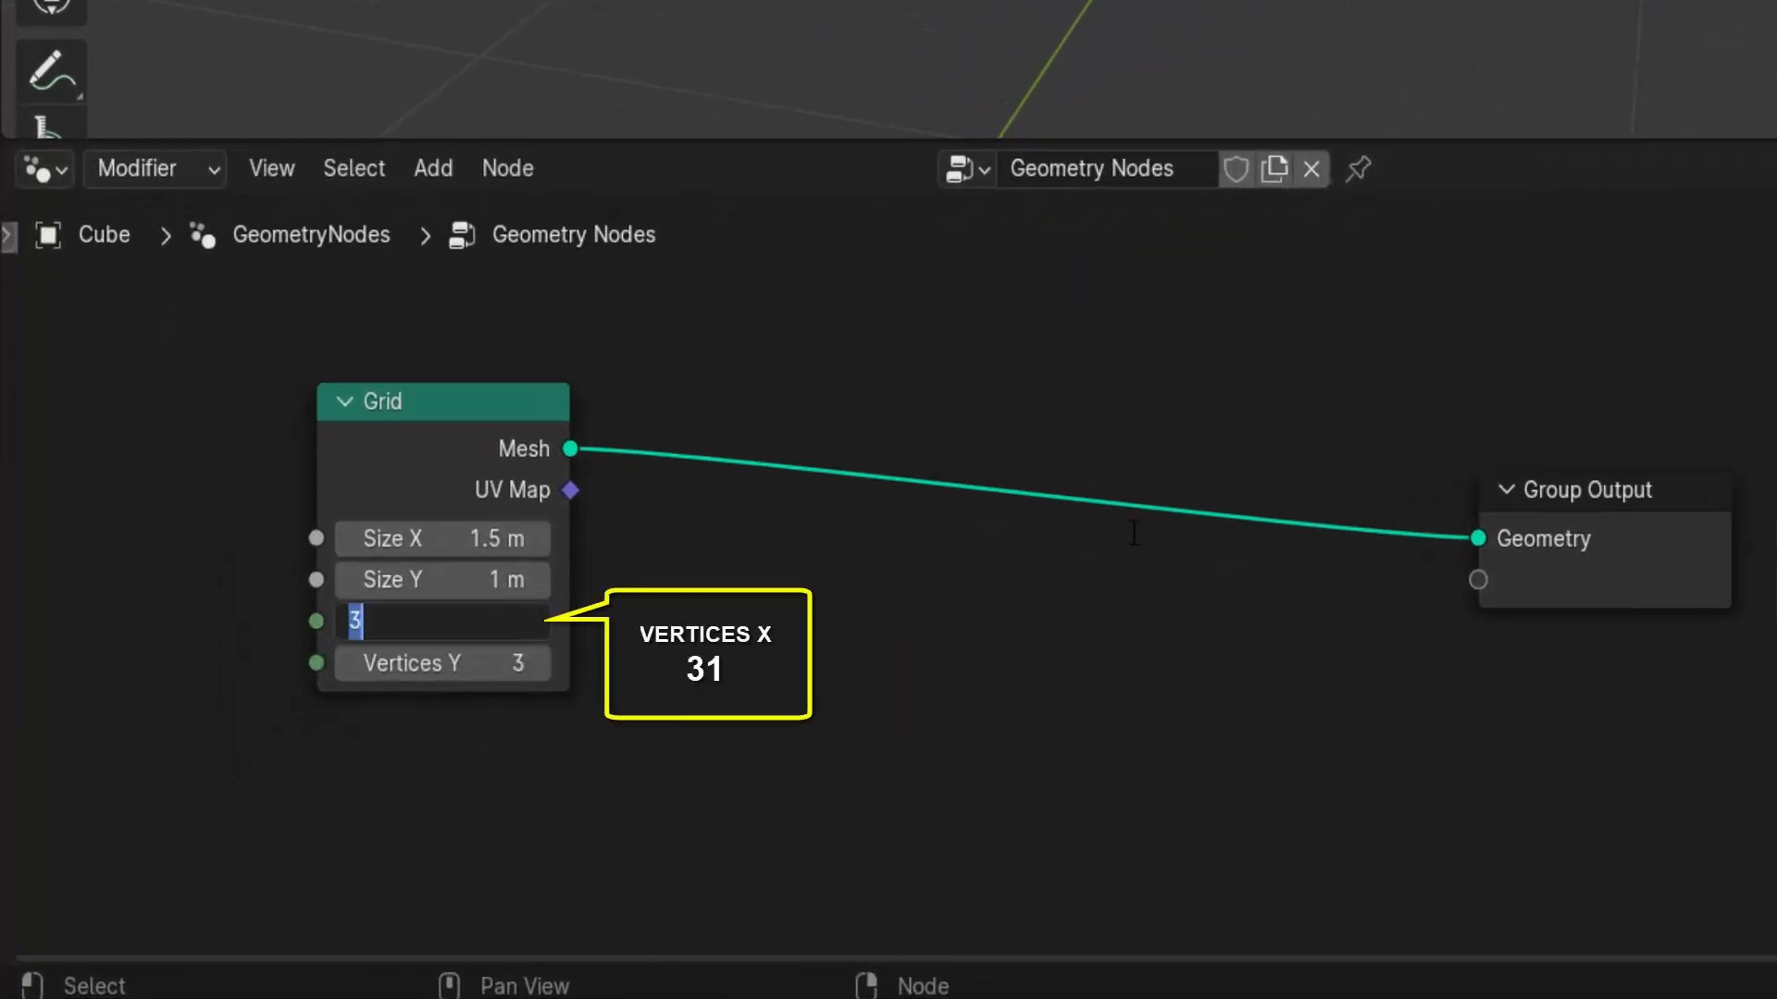
pyautogui.write('31')
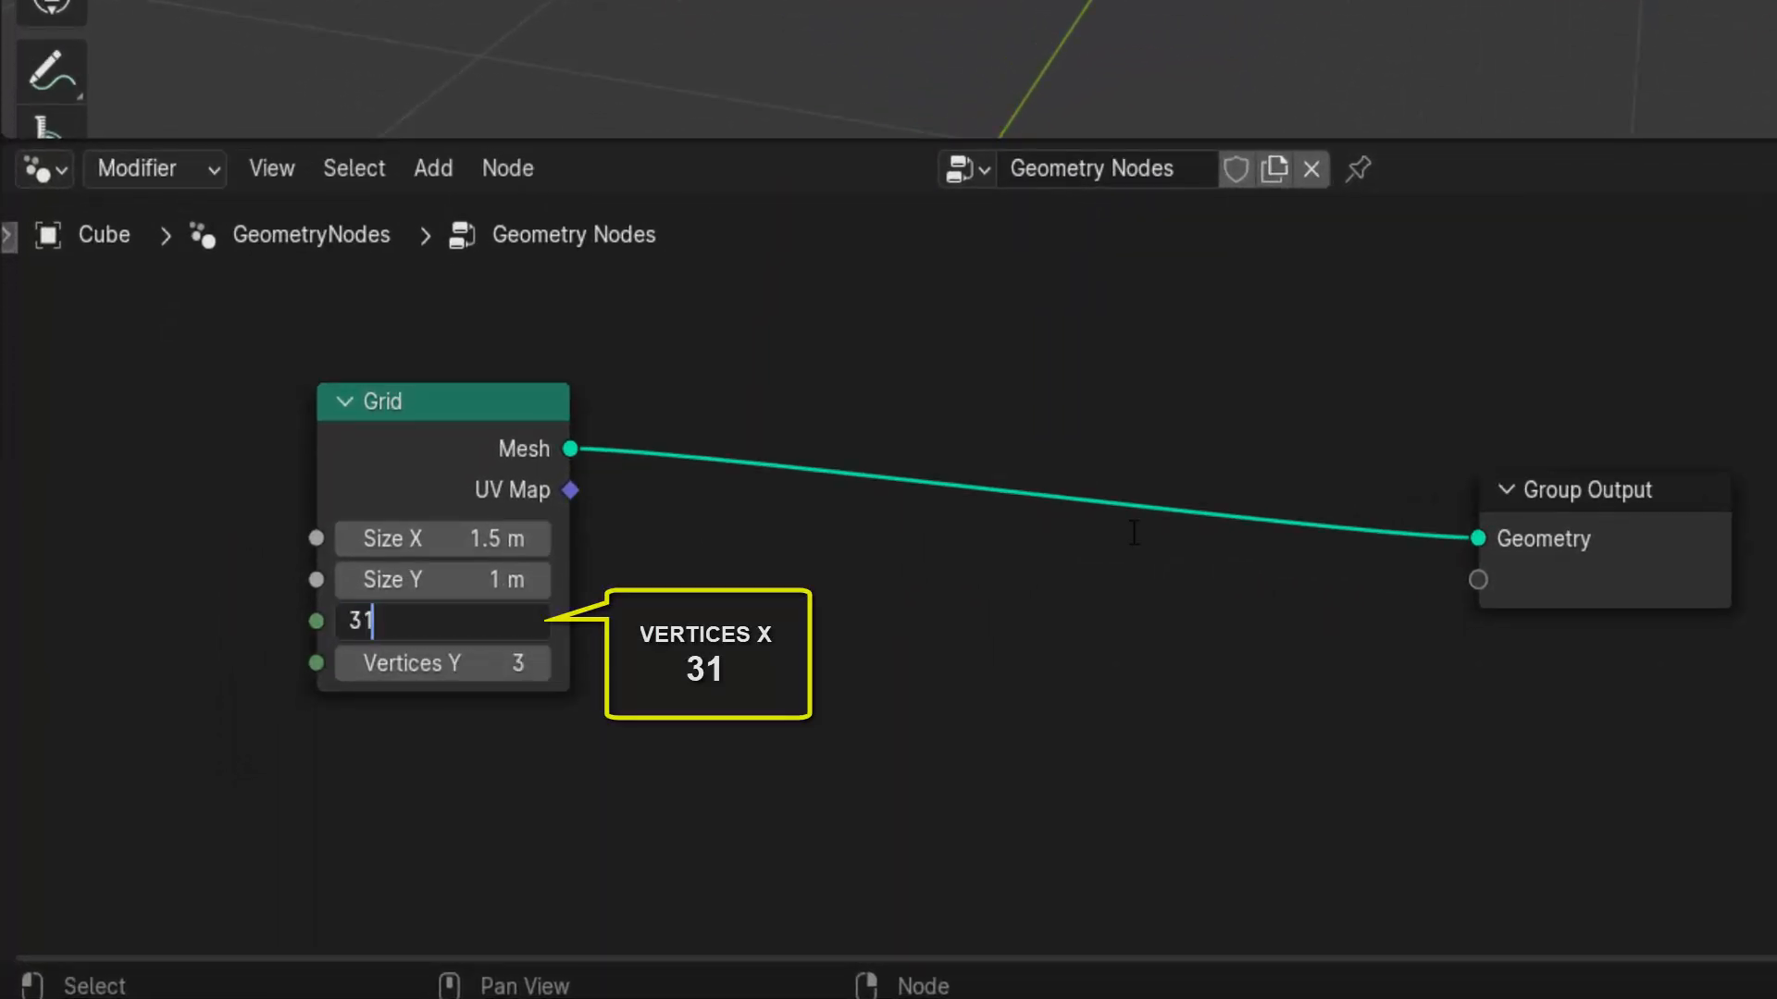
pyautogui.press('Return')
pyautogui.click(528, 666)
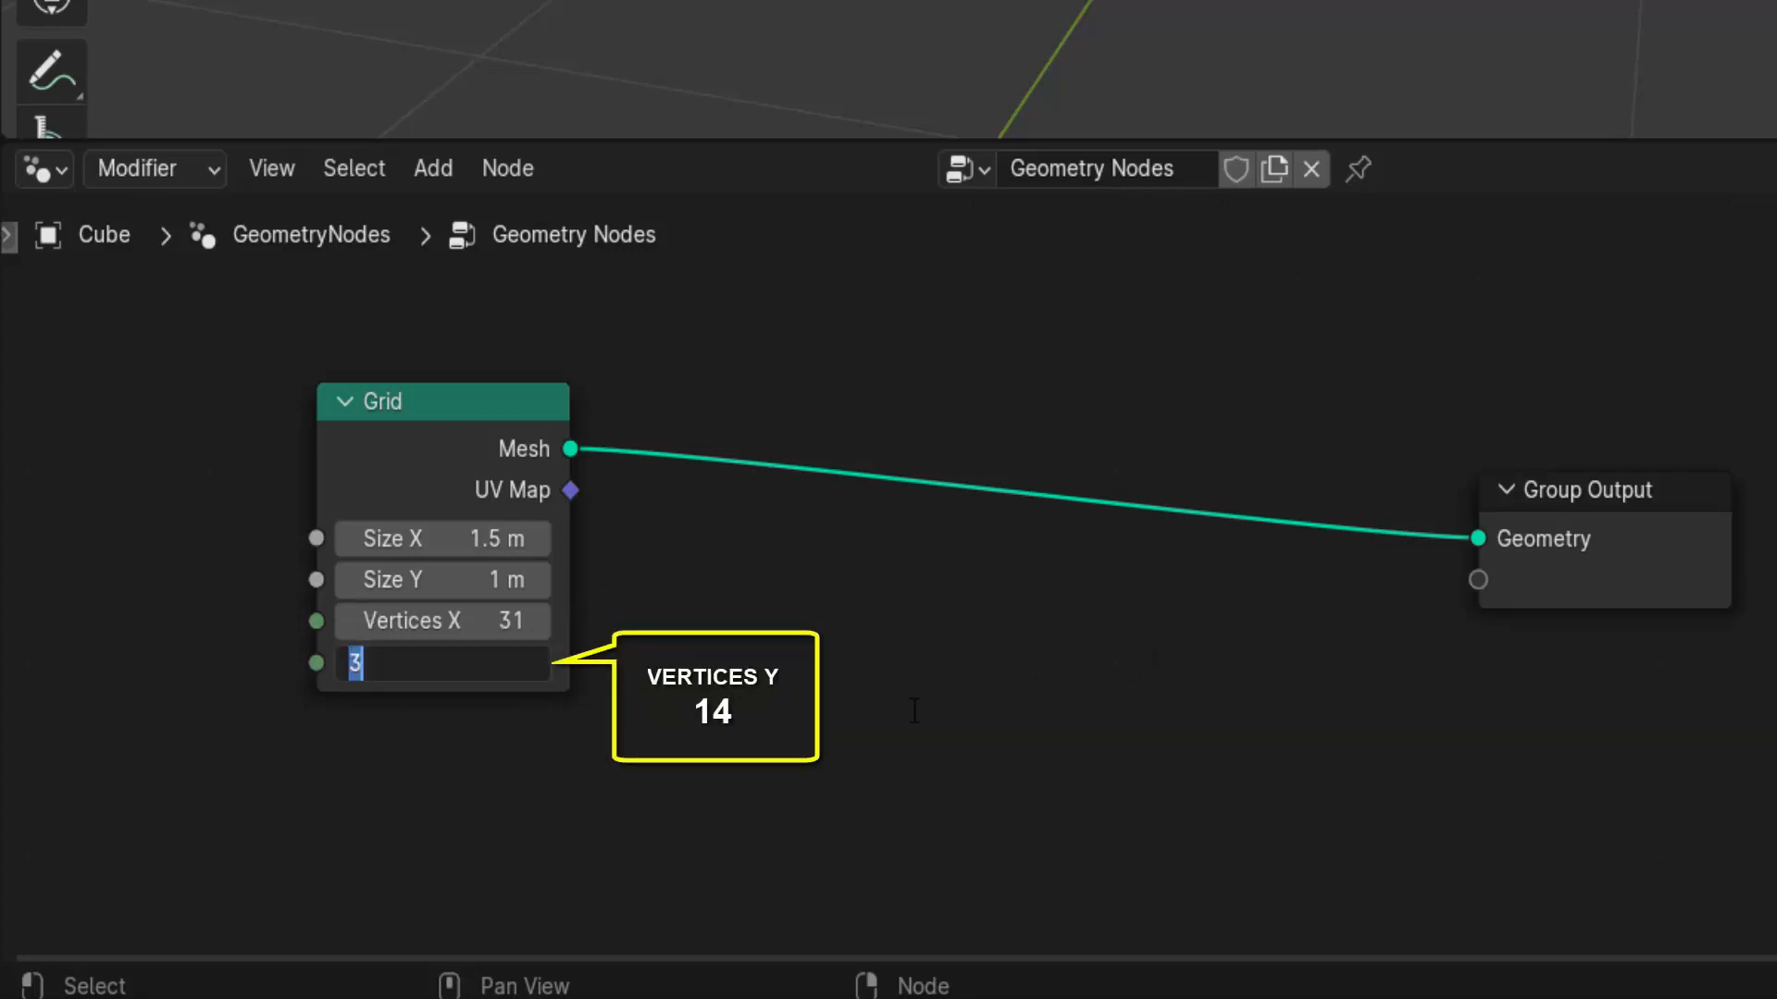
pyautogui.write('14')
pyautogui.press('Return')
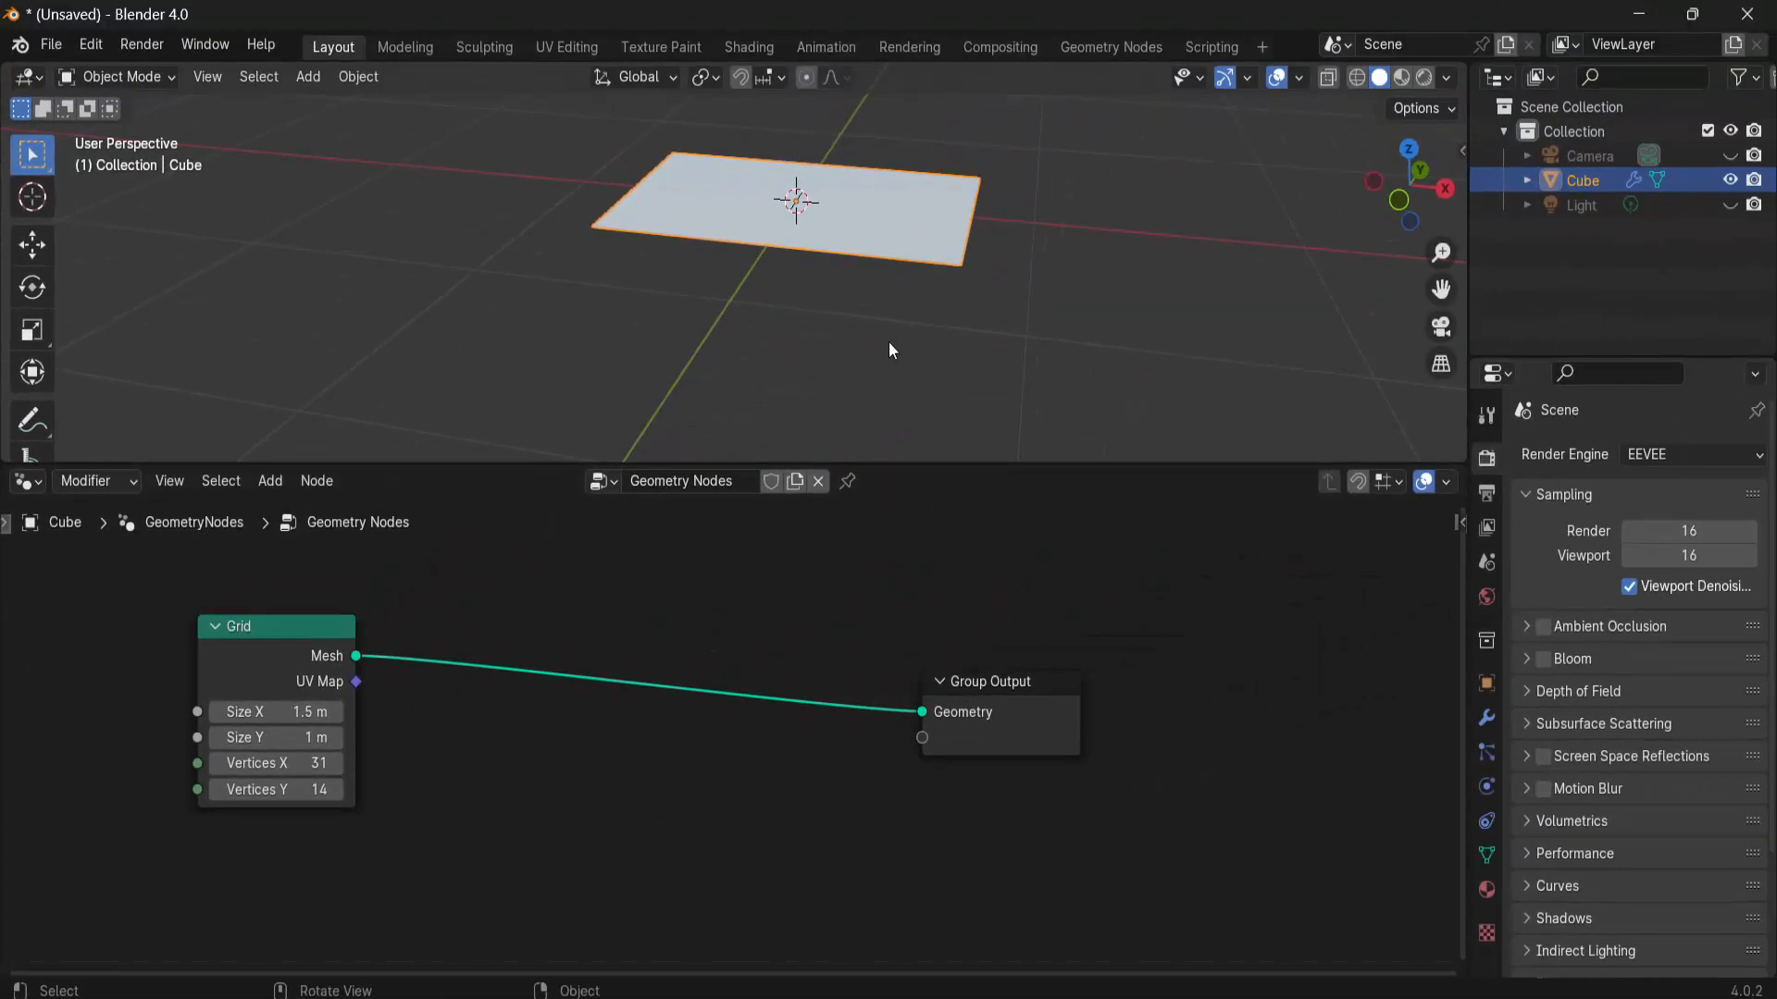
# - Switch the 3D viewport to wireframe shading and check the grid's subdivisions
pyautogui.moveTo(891, 350); pyautogui.dragTo(936, 362, button='middle')
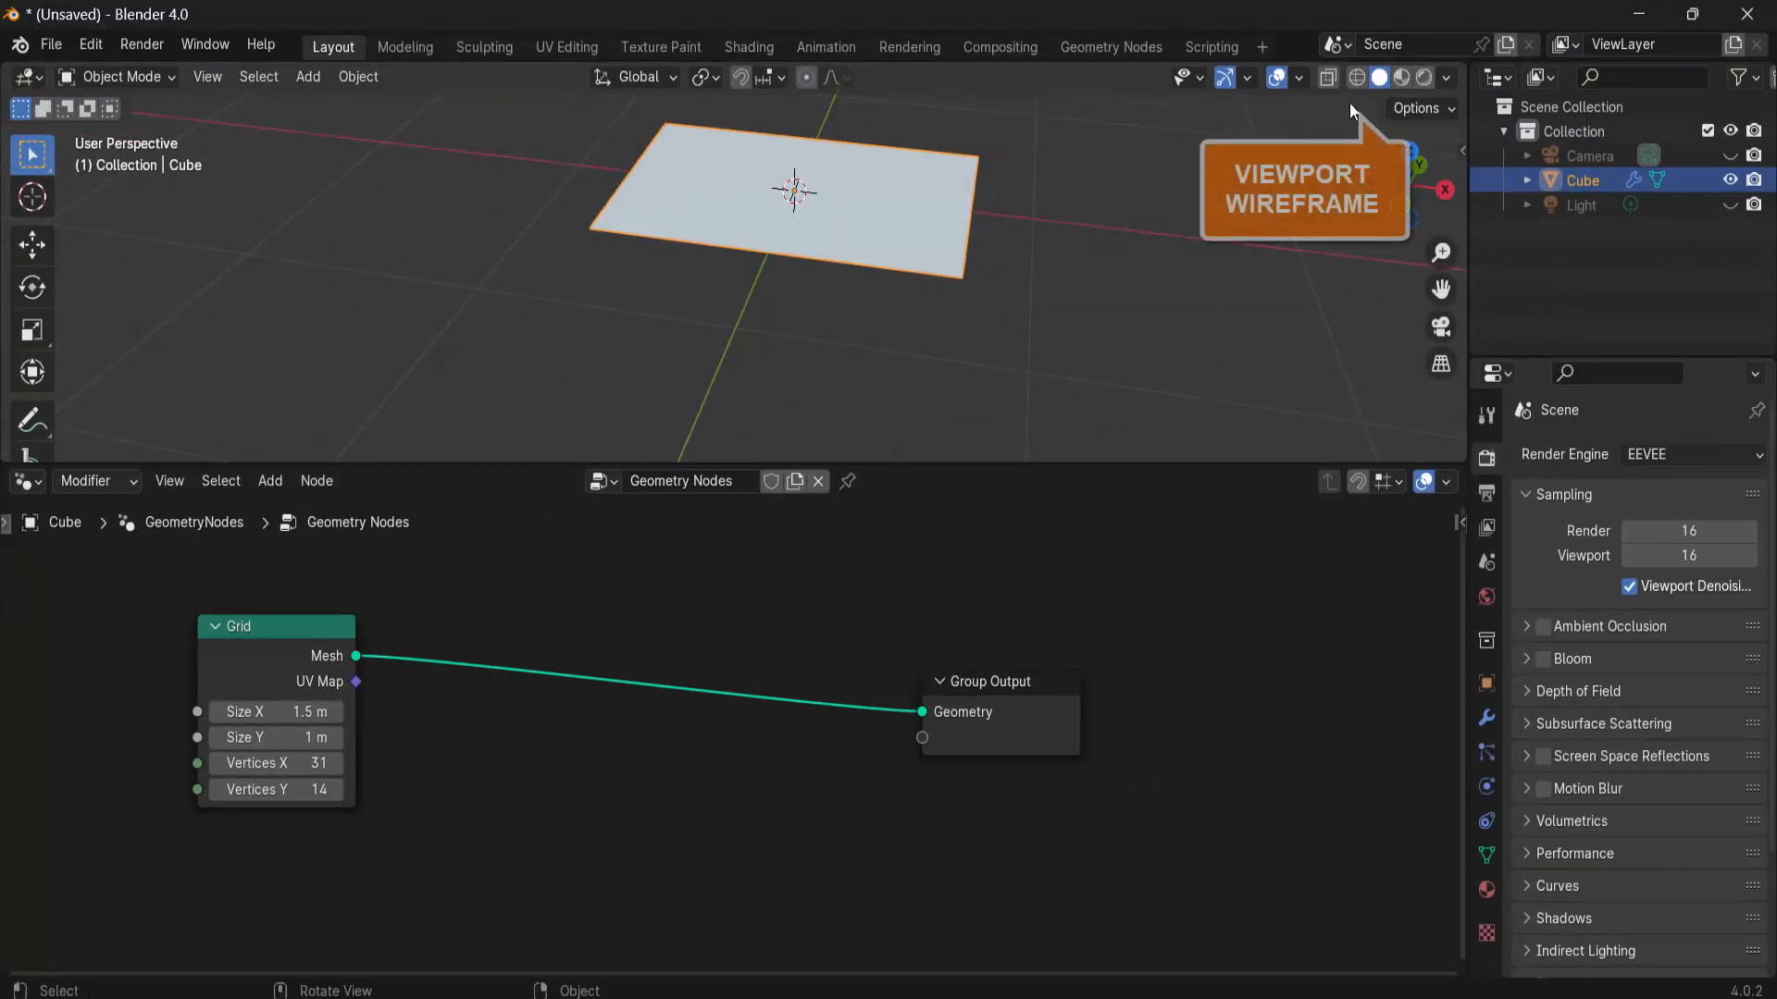
pyautogui.click(1355, 78)
pyautogui.scroll(3, 754, 297)
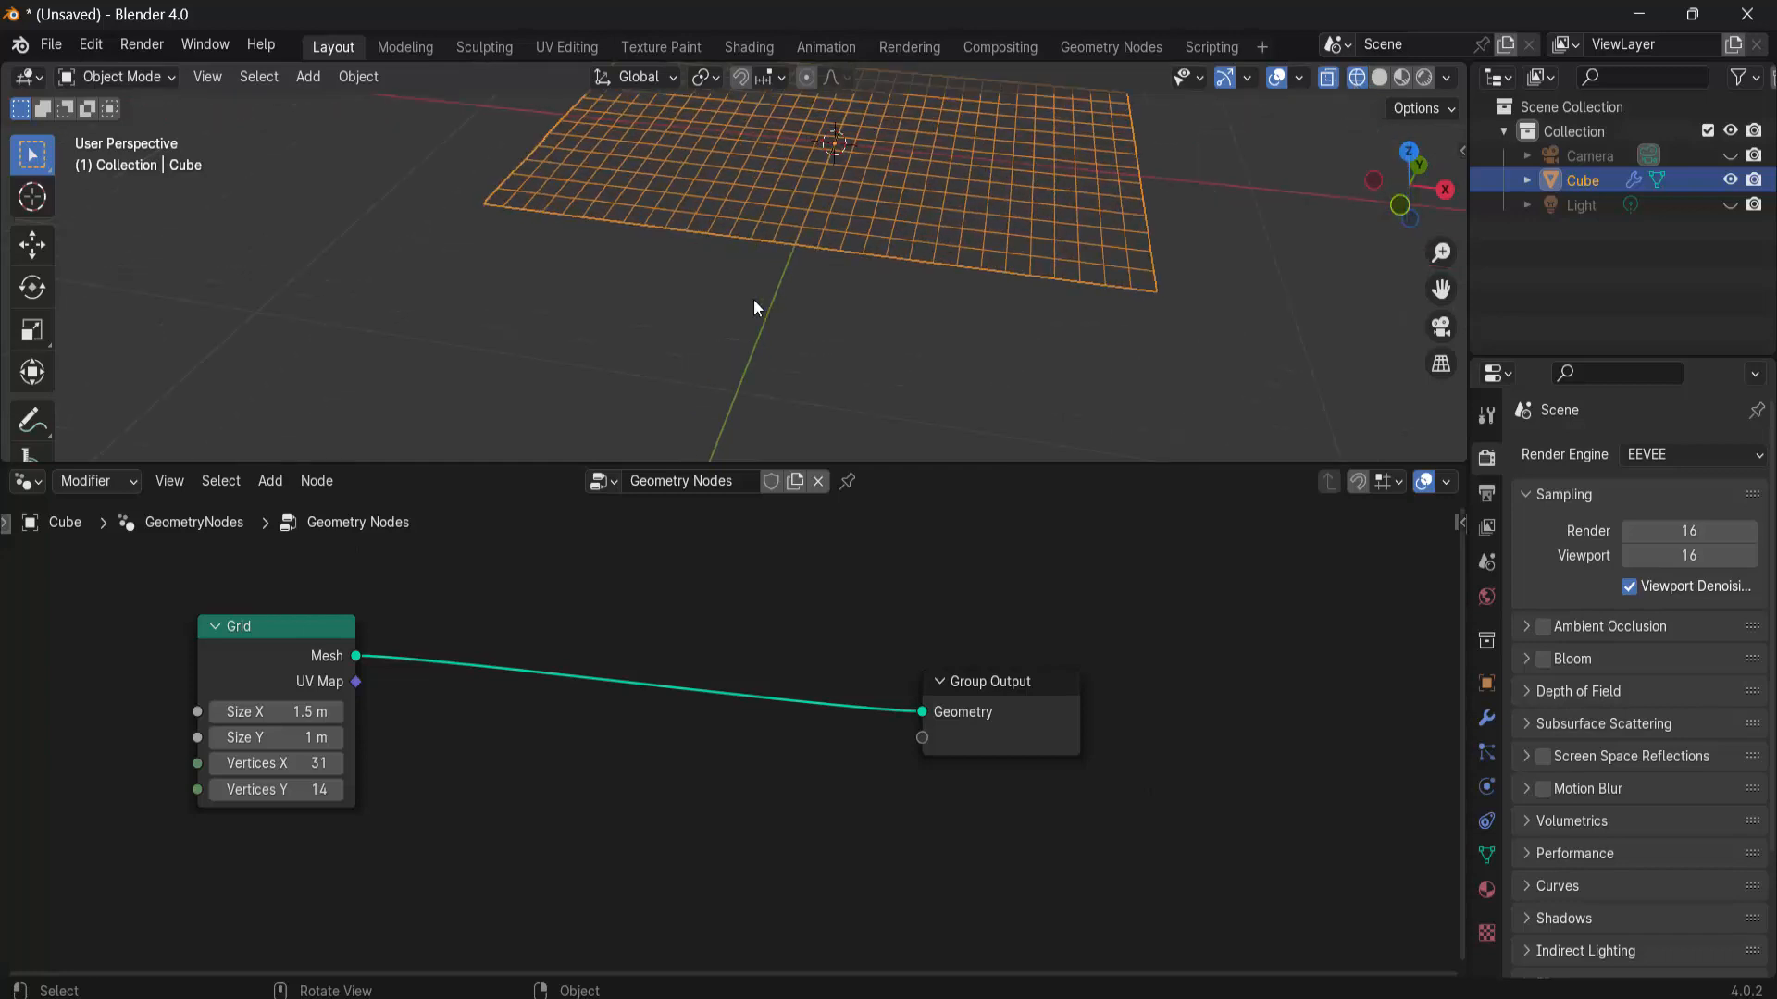
pyautogui.scroll(-3, 753, 298)
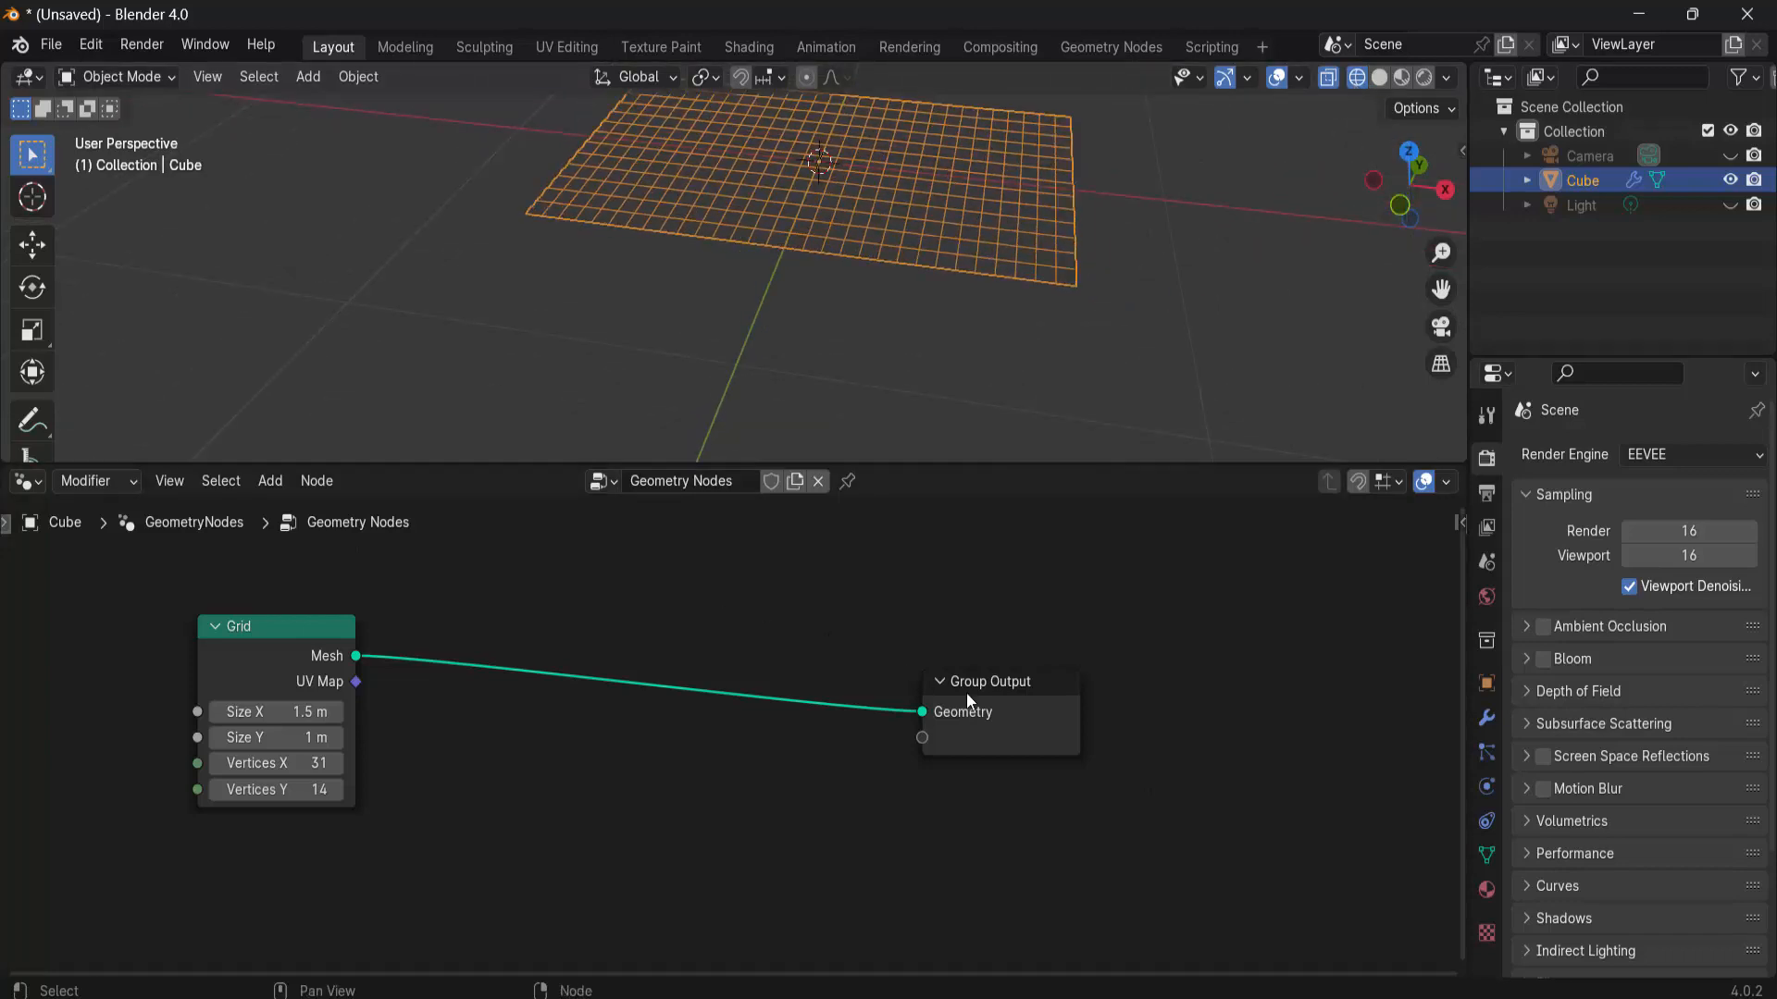
# - Space out the Grid and Group Output nodes and insert an Instance on Points node into the link between them
pyautogui.moveTo(967, 696); pyautogui.dragTo(1088, 631)
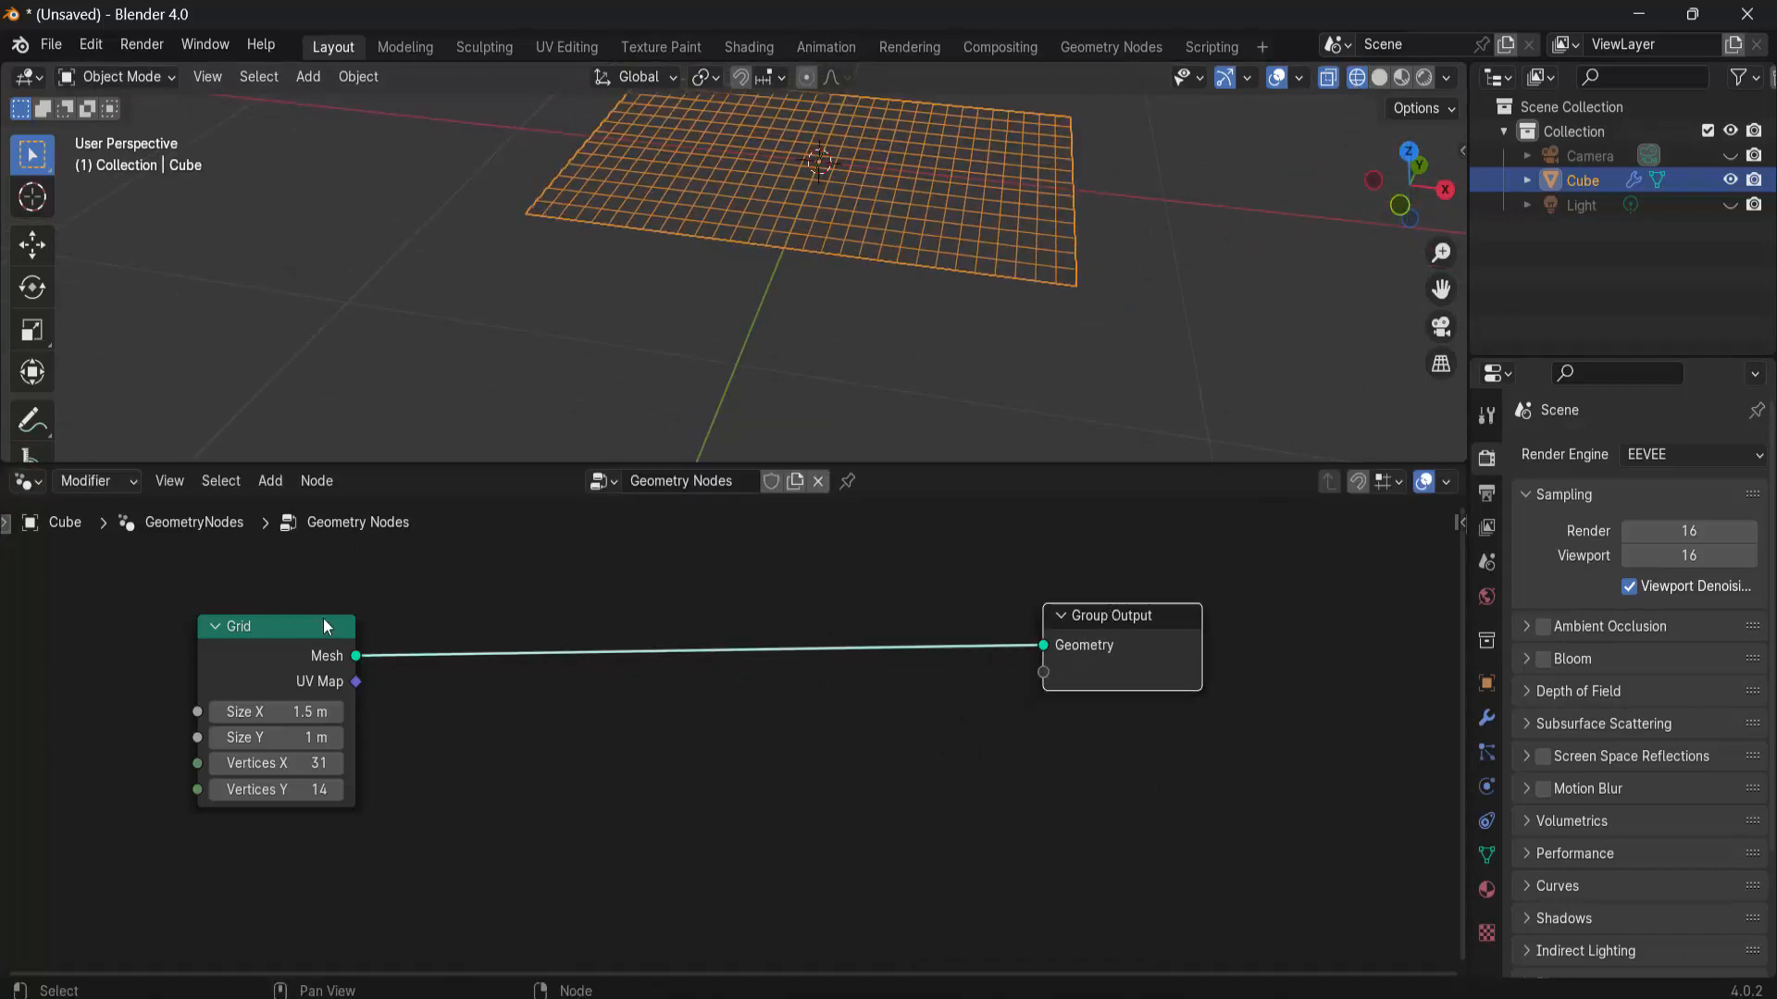
pyautogui.moveTo(324, 626); pyautogui.dragTo(365, 614)
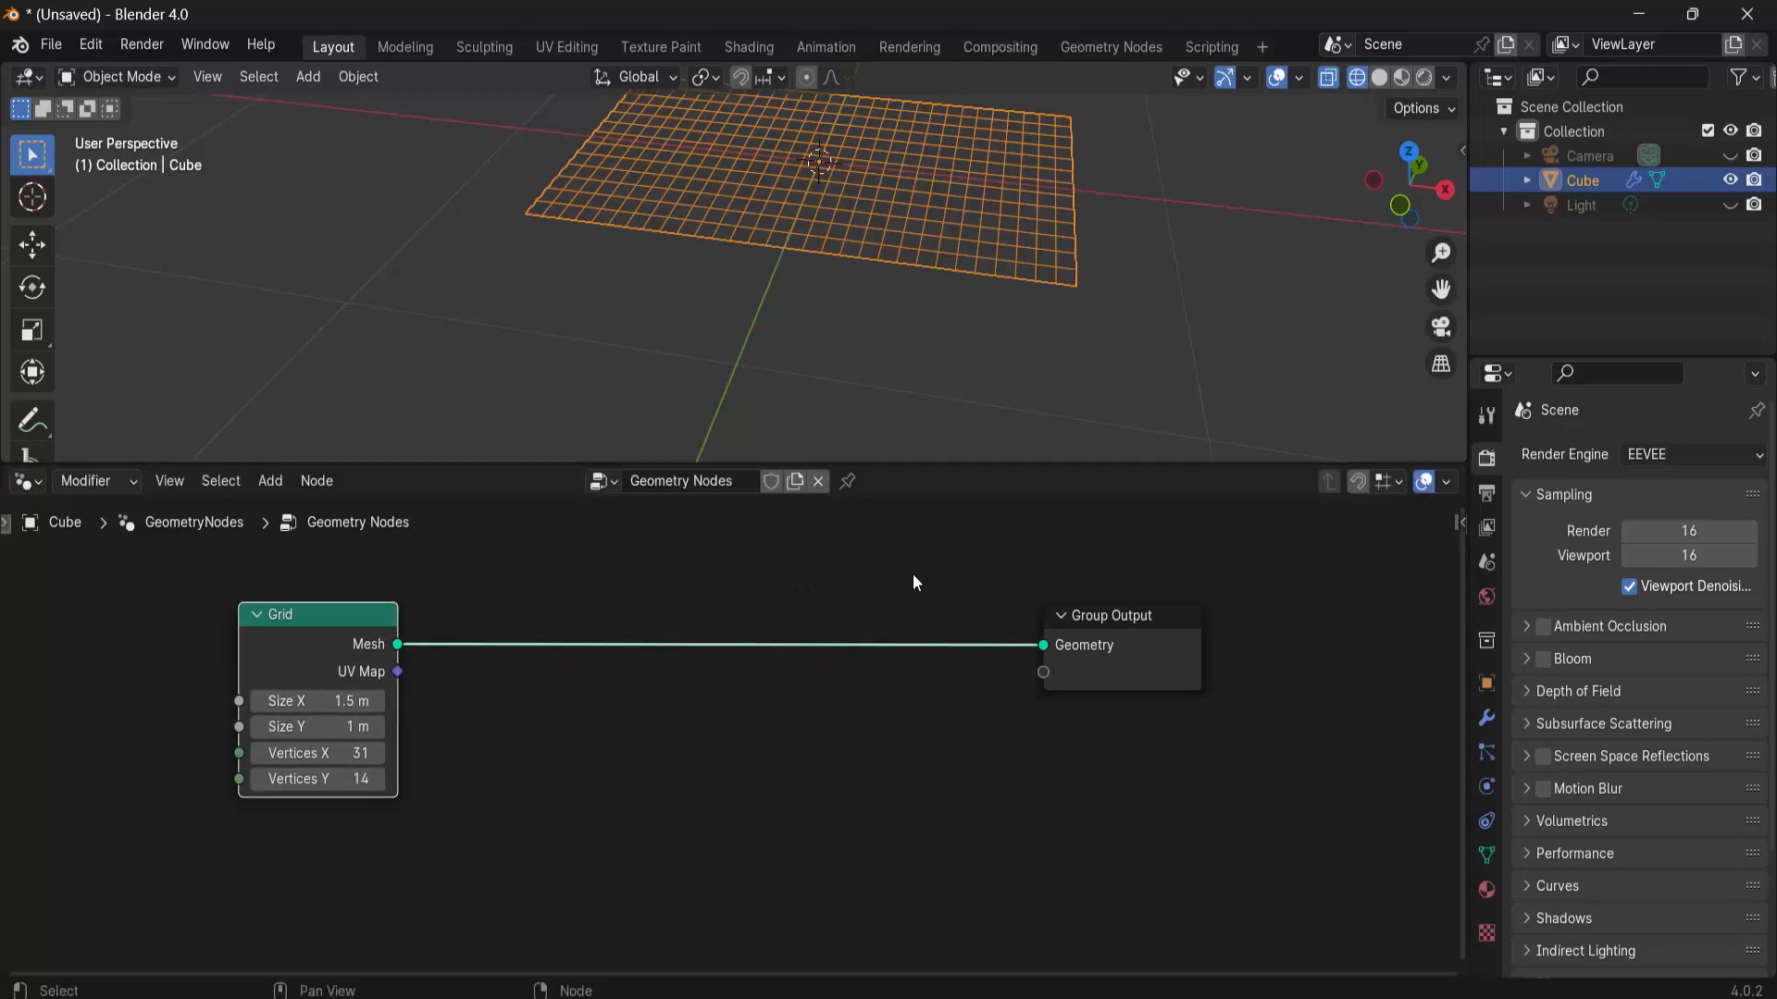
pyautogui.hotkey('shift', 'a')
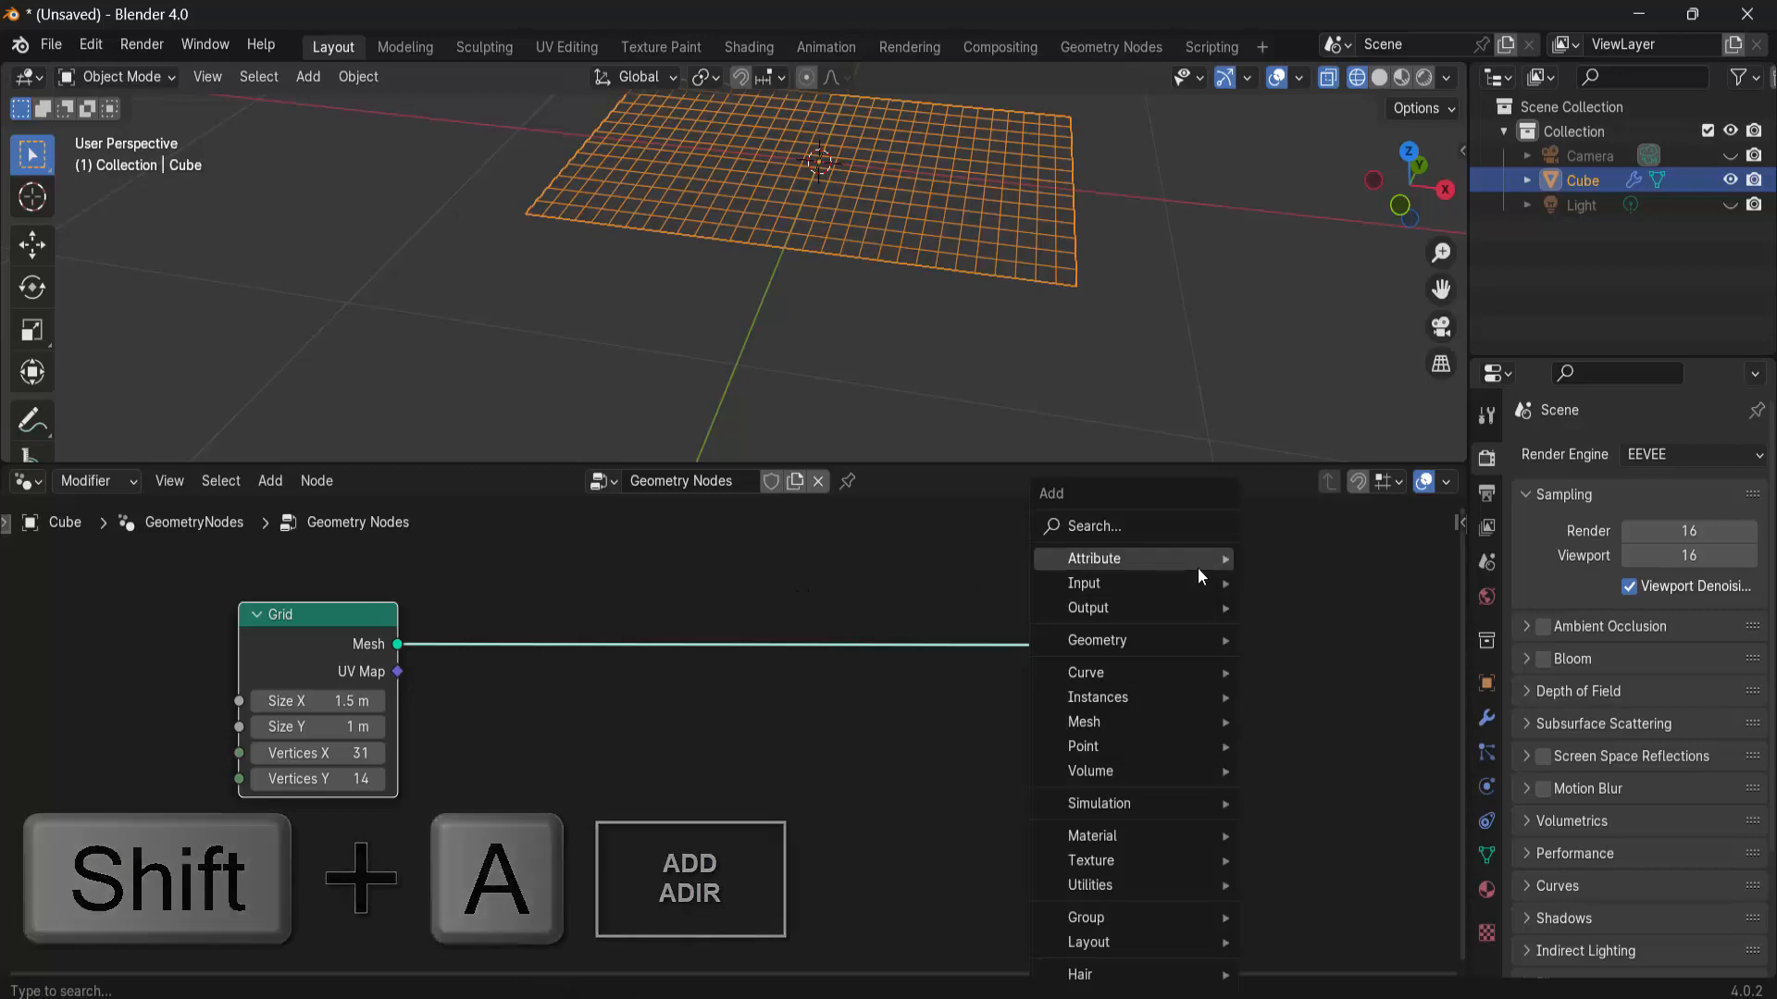
pyautogui.click(1114, 526)
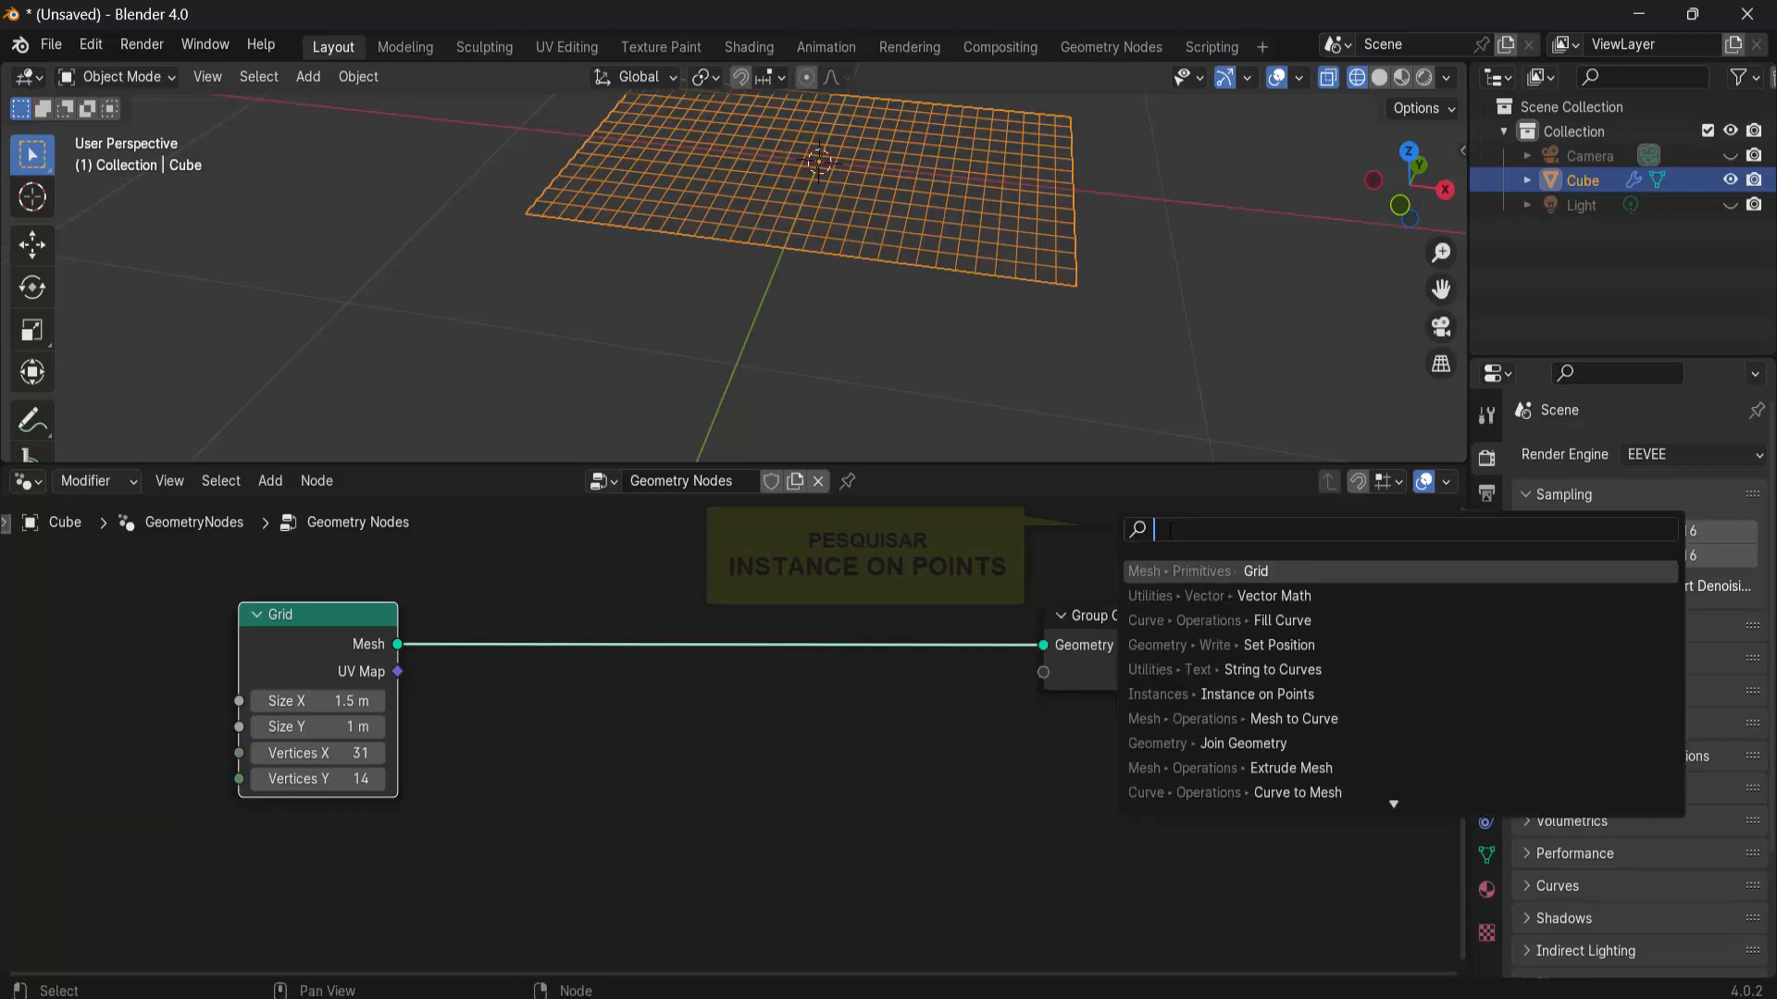
pyautogui.write('INSTANCE')
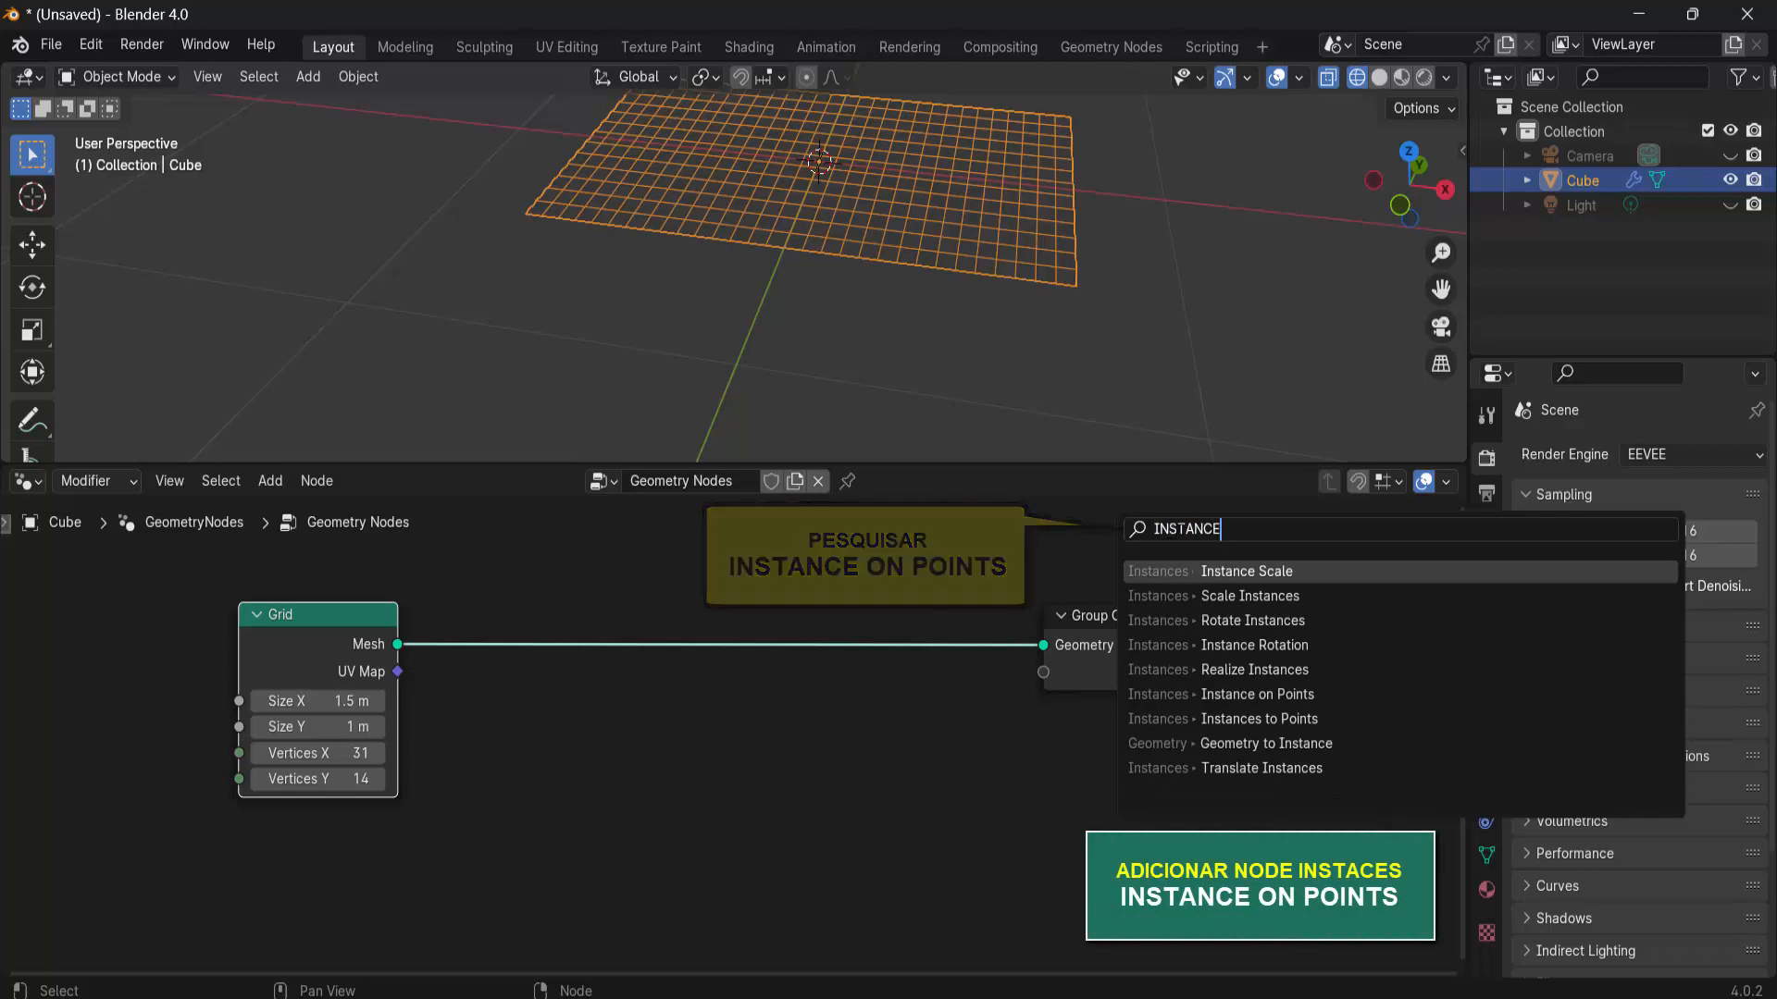
pyautogui.click(1273, 694)
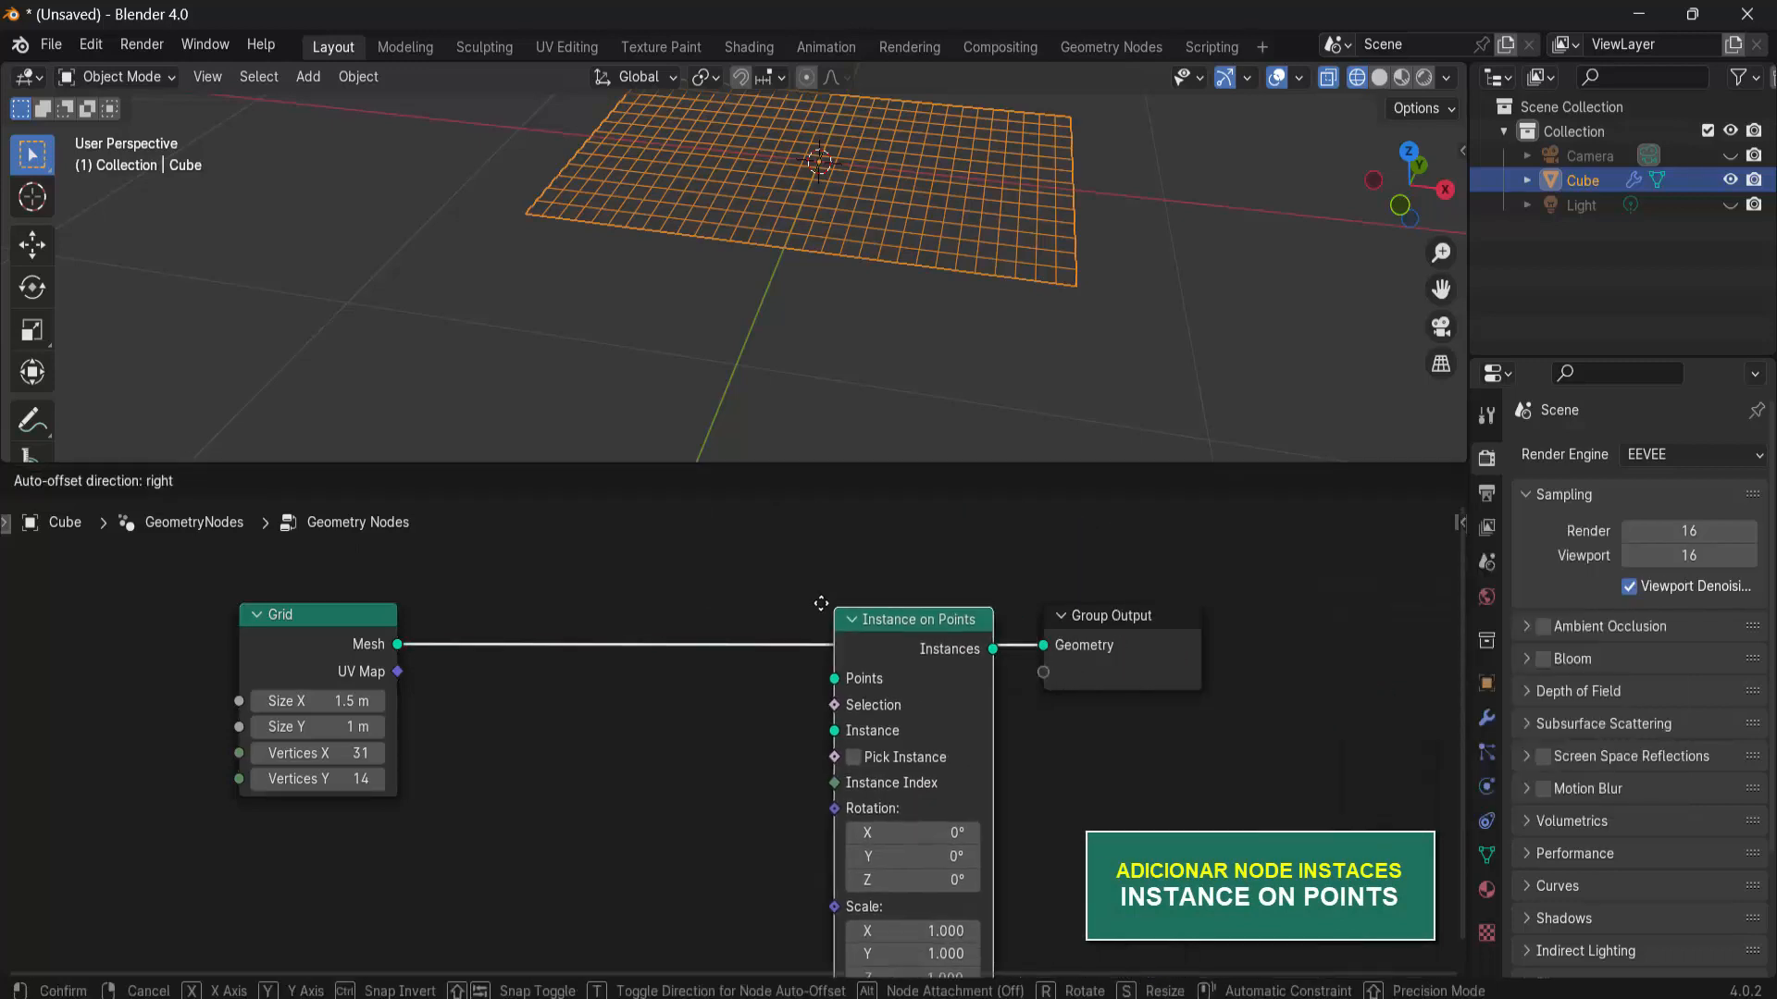
pyautogui.click(775, 571)
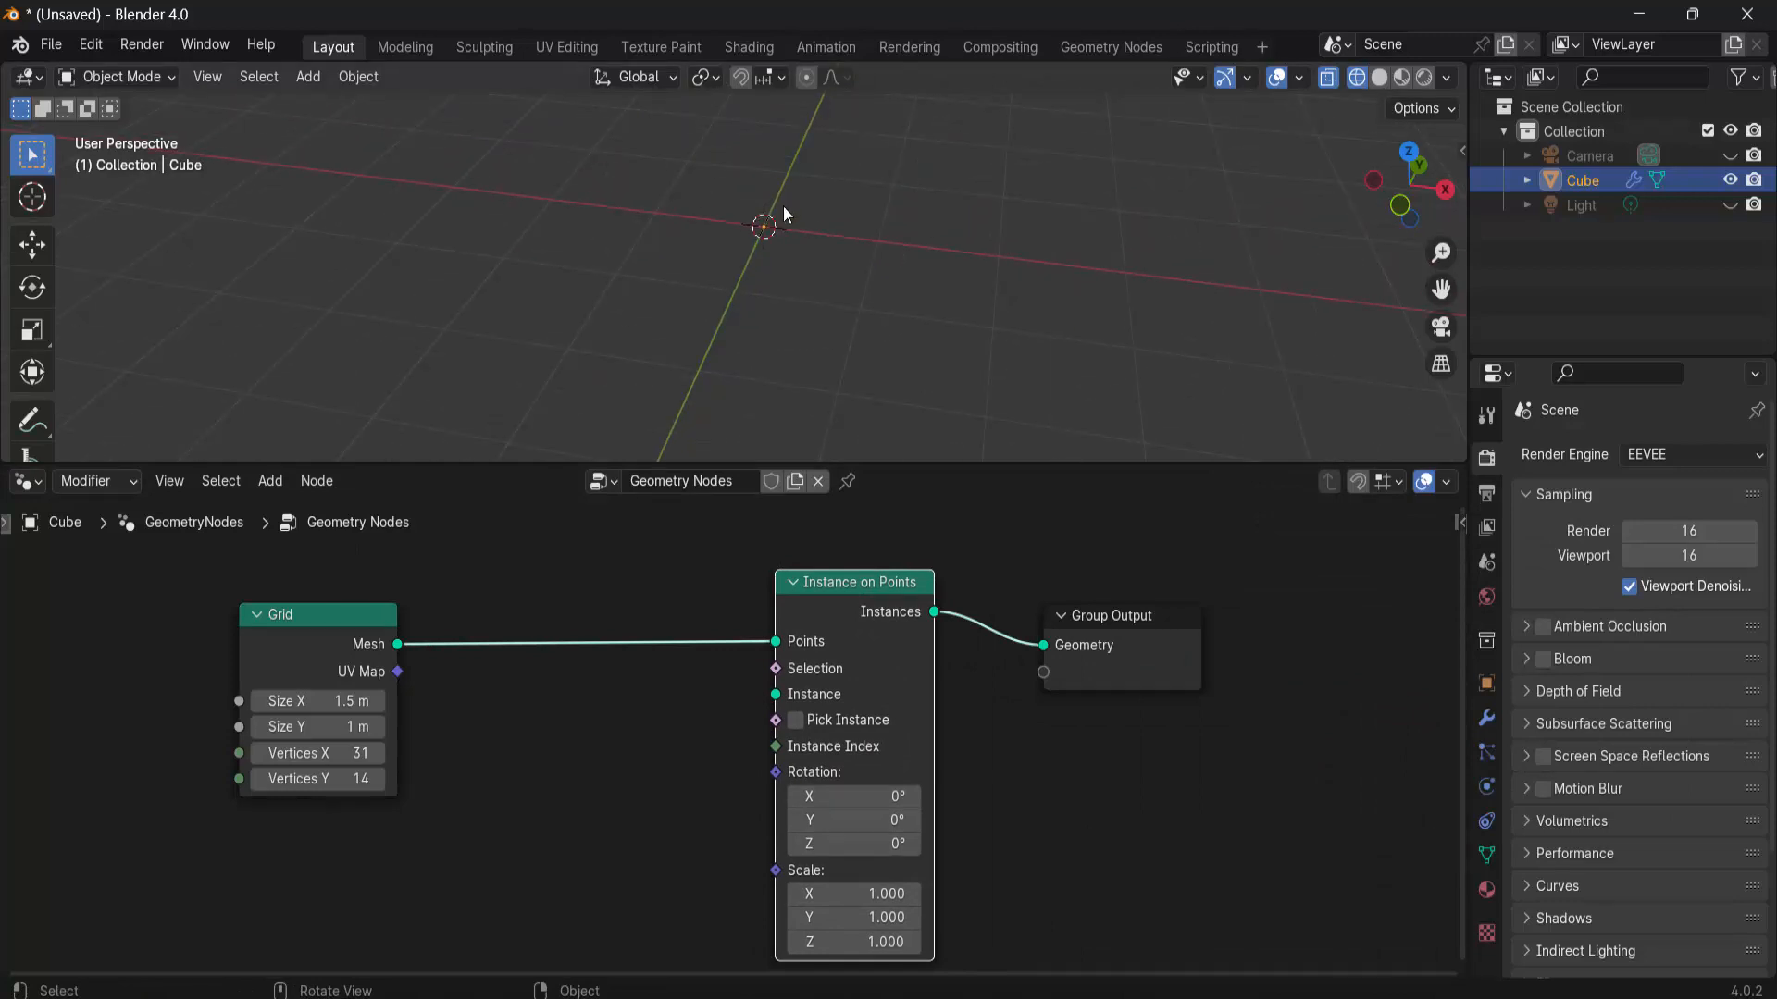
pyautogui.moveTo(639, 777); pyautogui.dragTo(656, 749, button='middle')
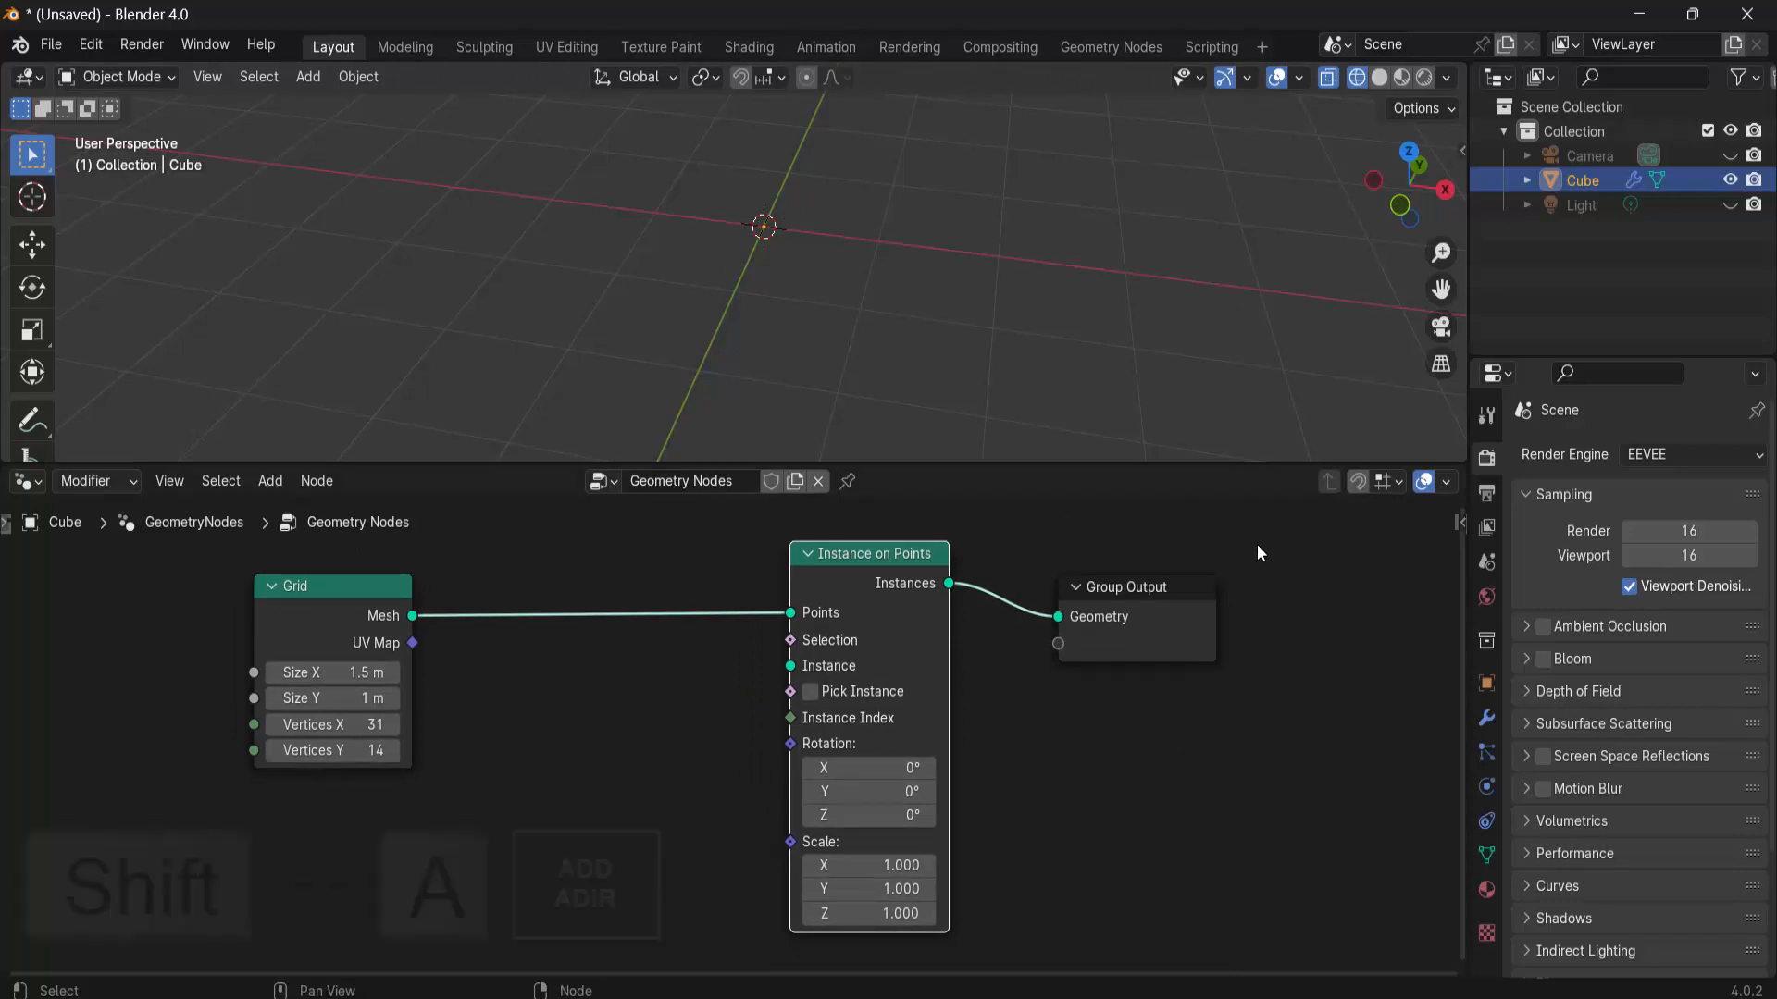
# - Add a String to Curves node below the Grid node and connect its Curve Instances output to Instance on Points' Instance input
pyautogui.hotkey('shift', 'a')
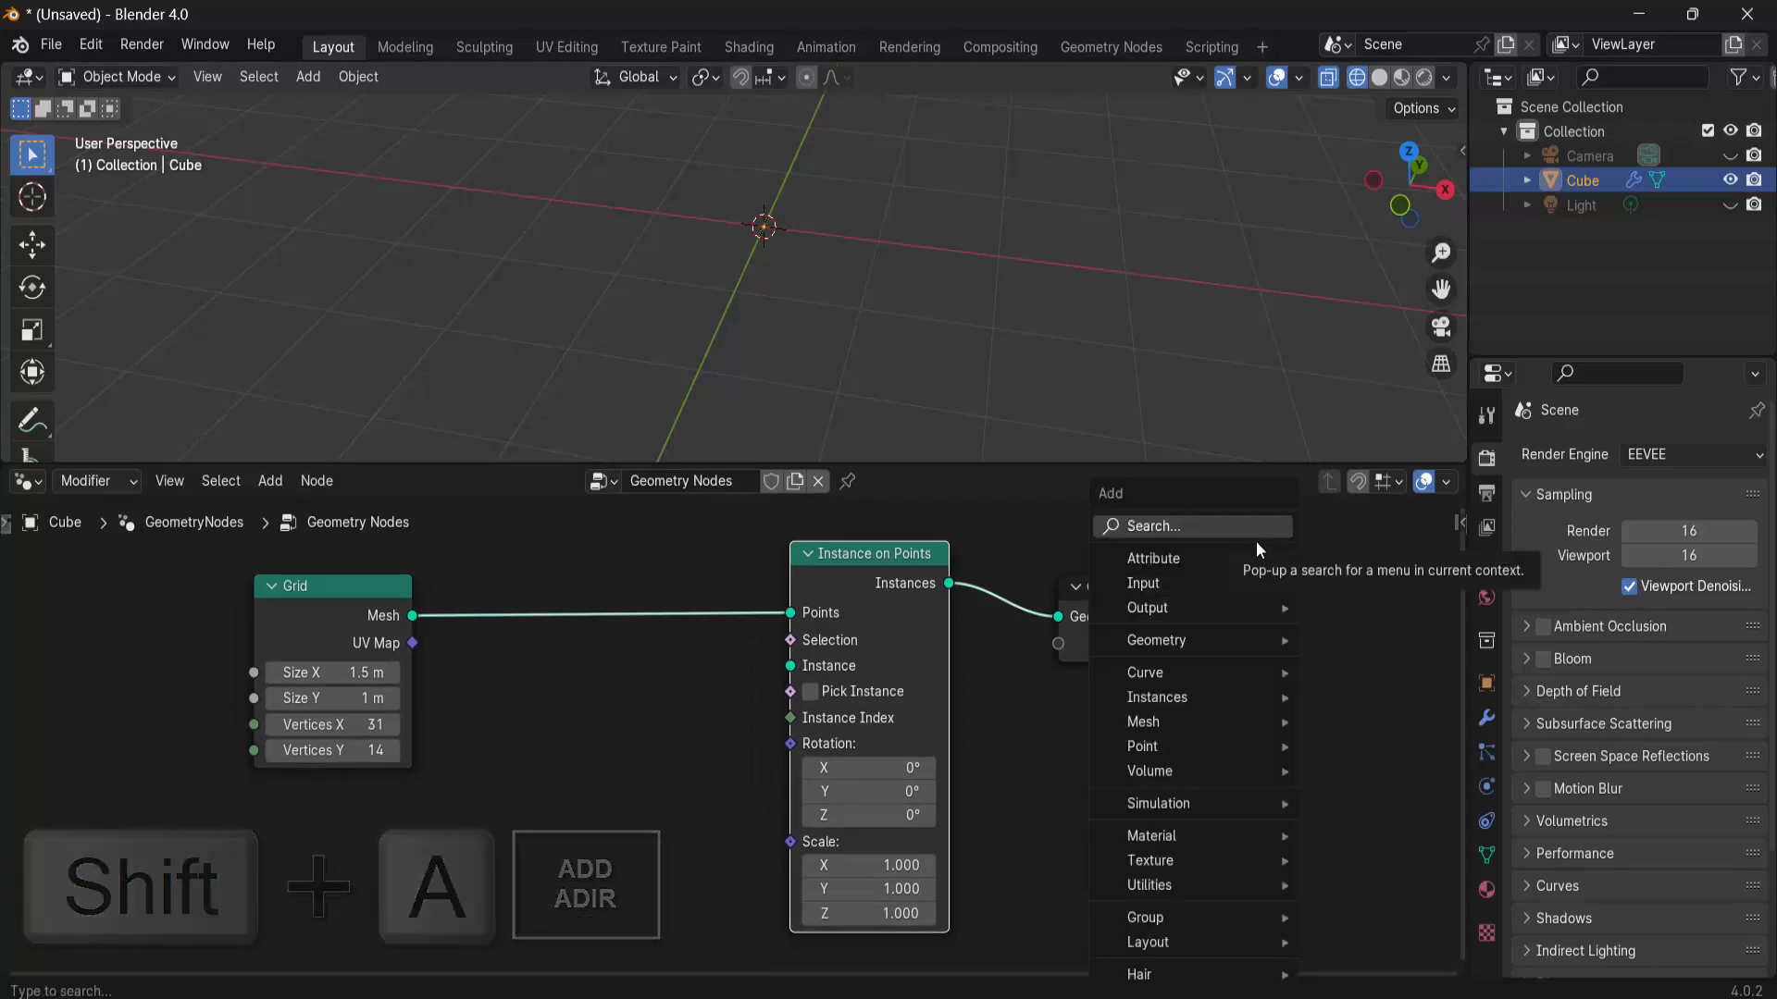
pyautogui.click(1198, 528)
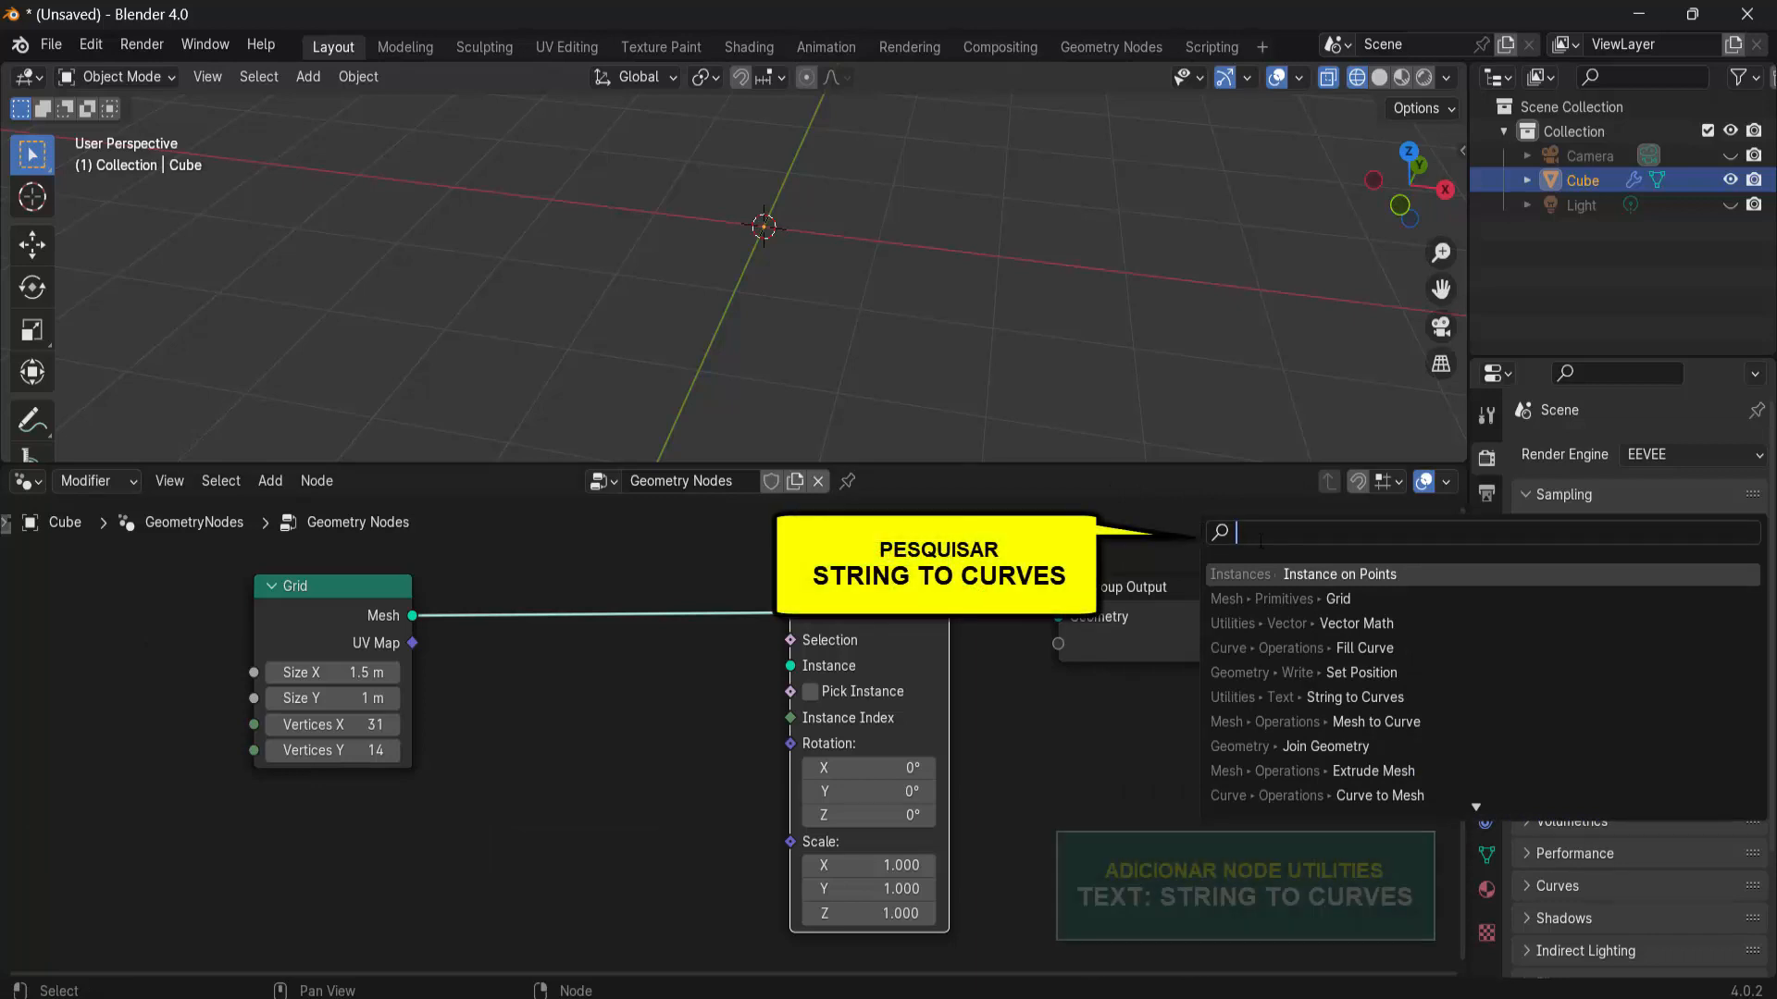
pyautogui.write('STRI')
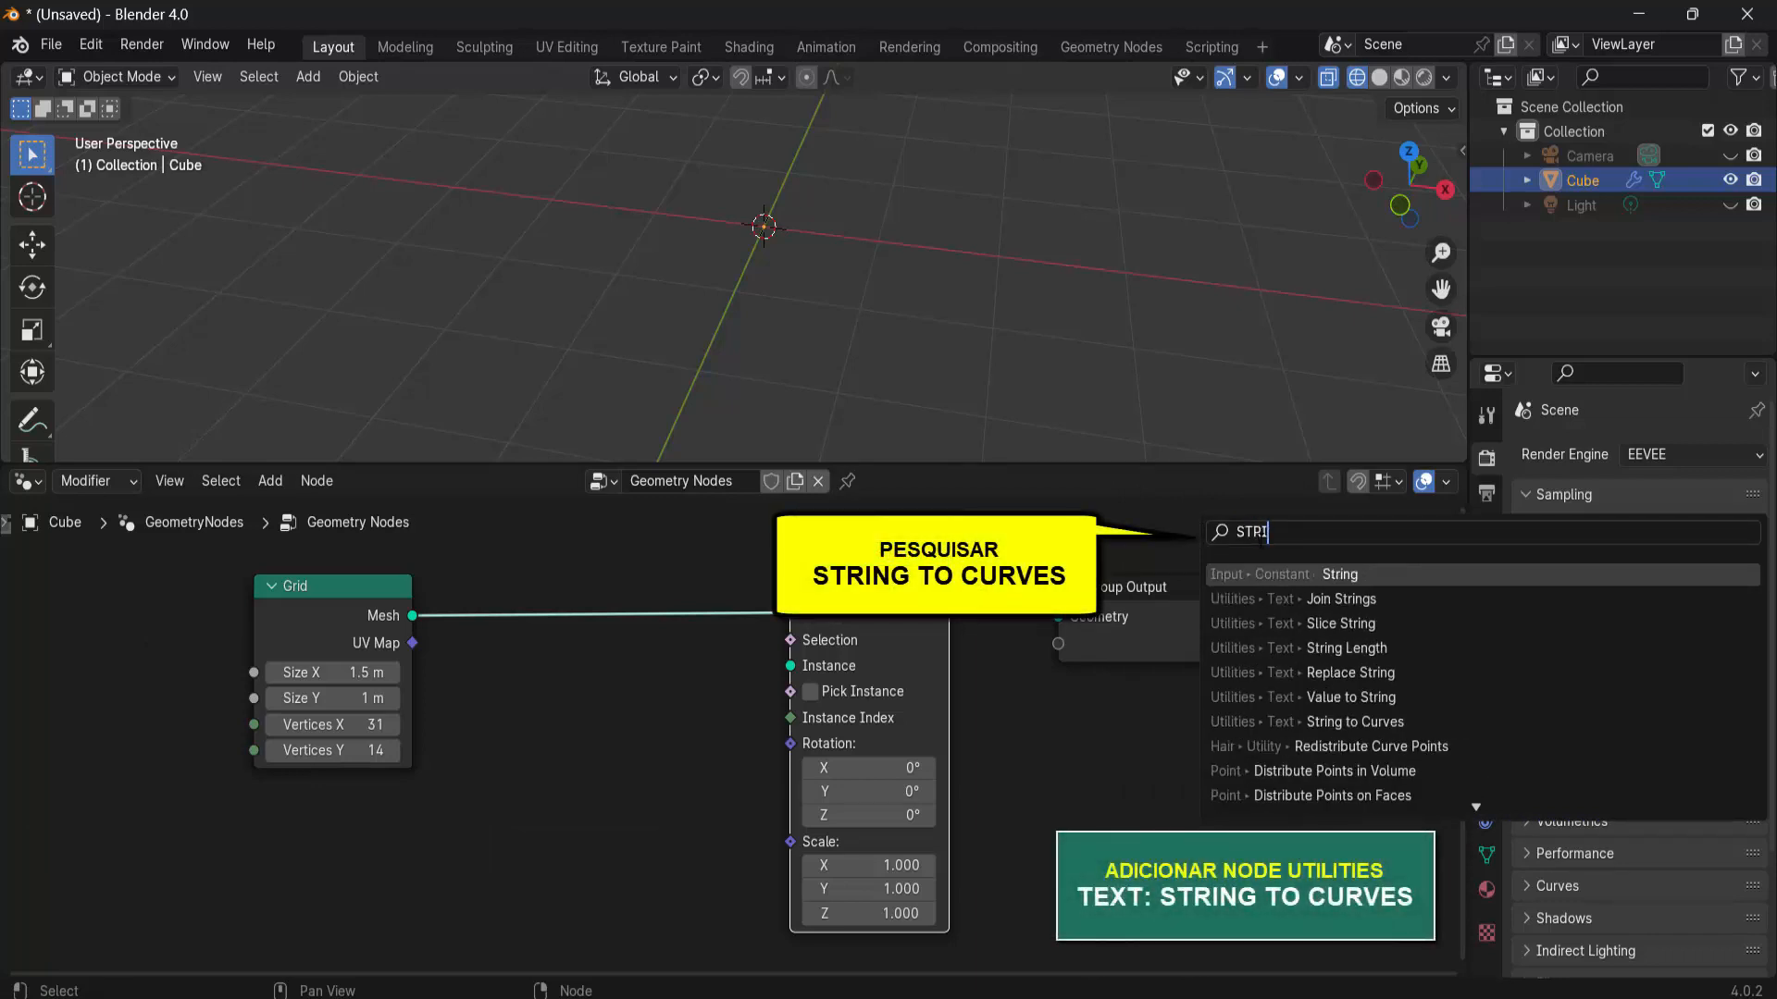
pyautogui.write('NG TO')
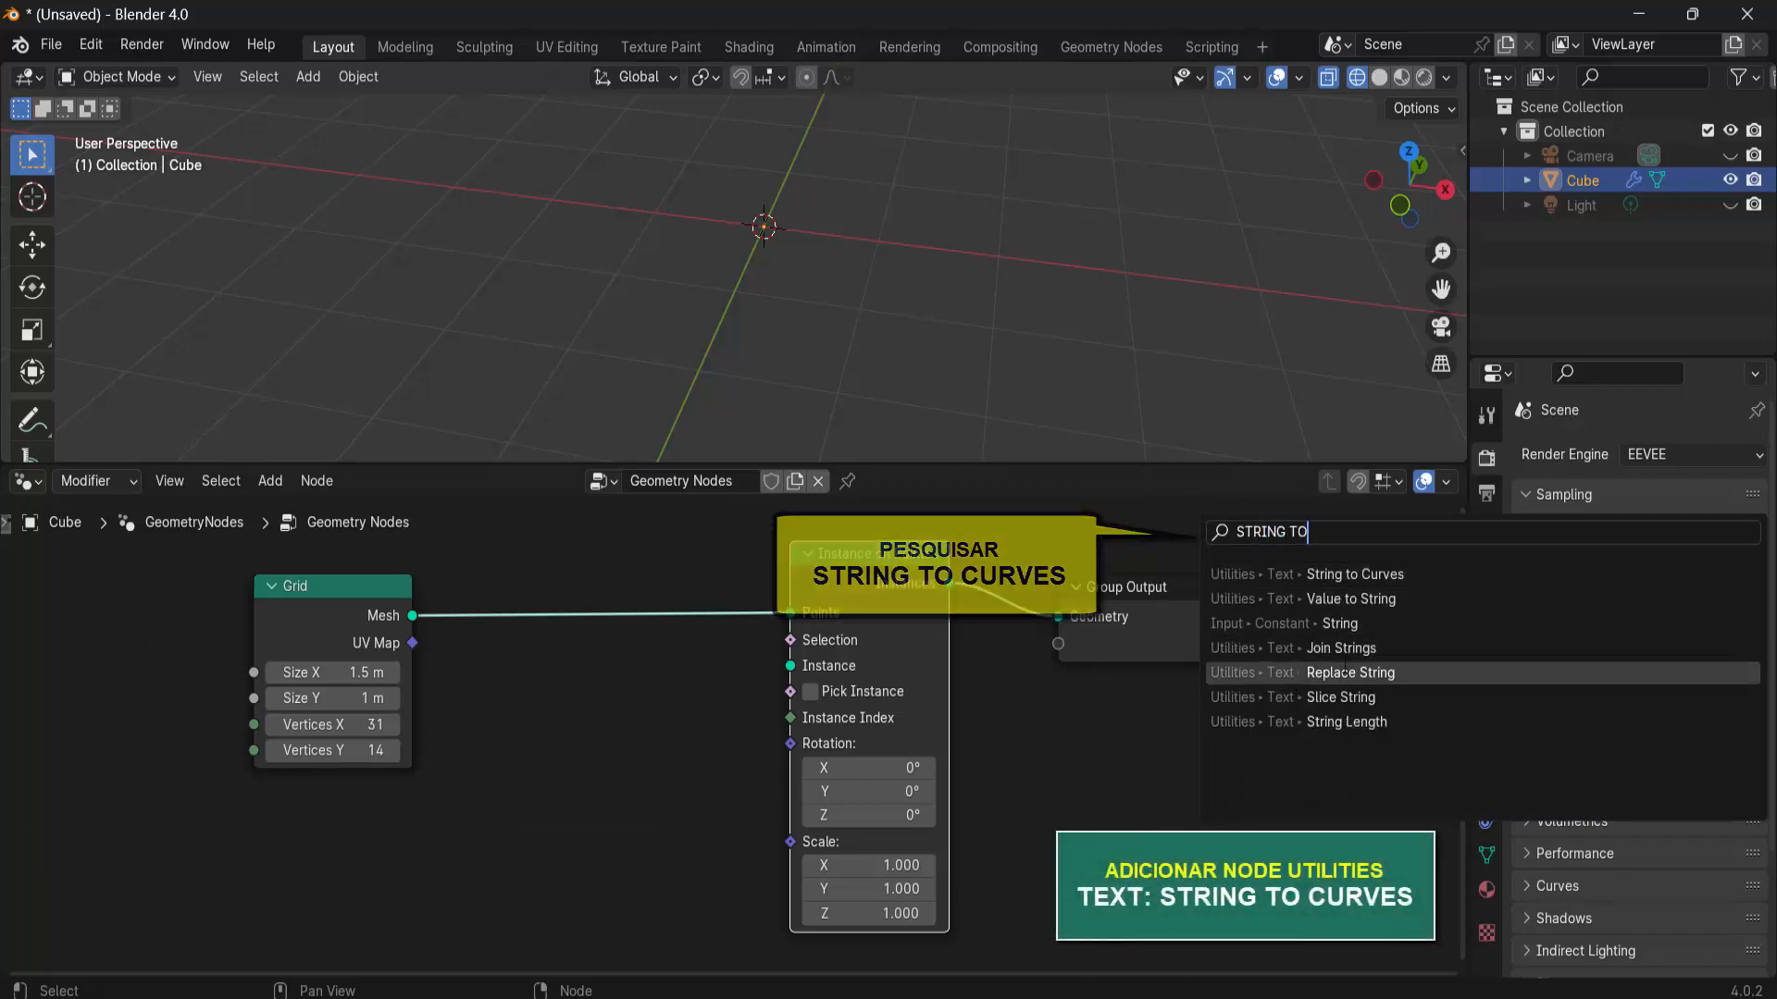
pyautogui.click(1355, 574)
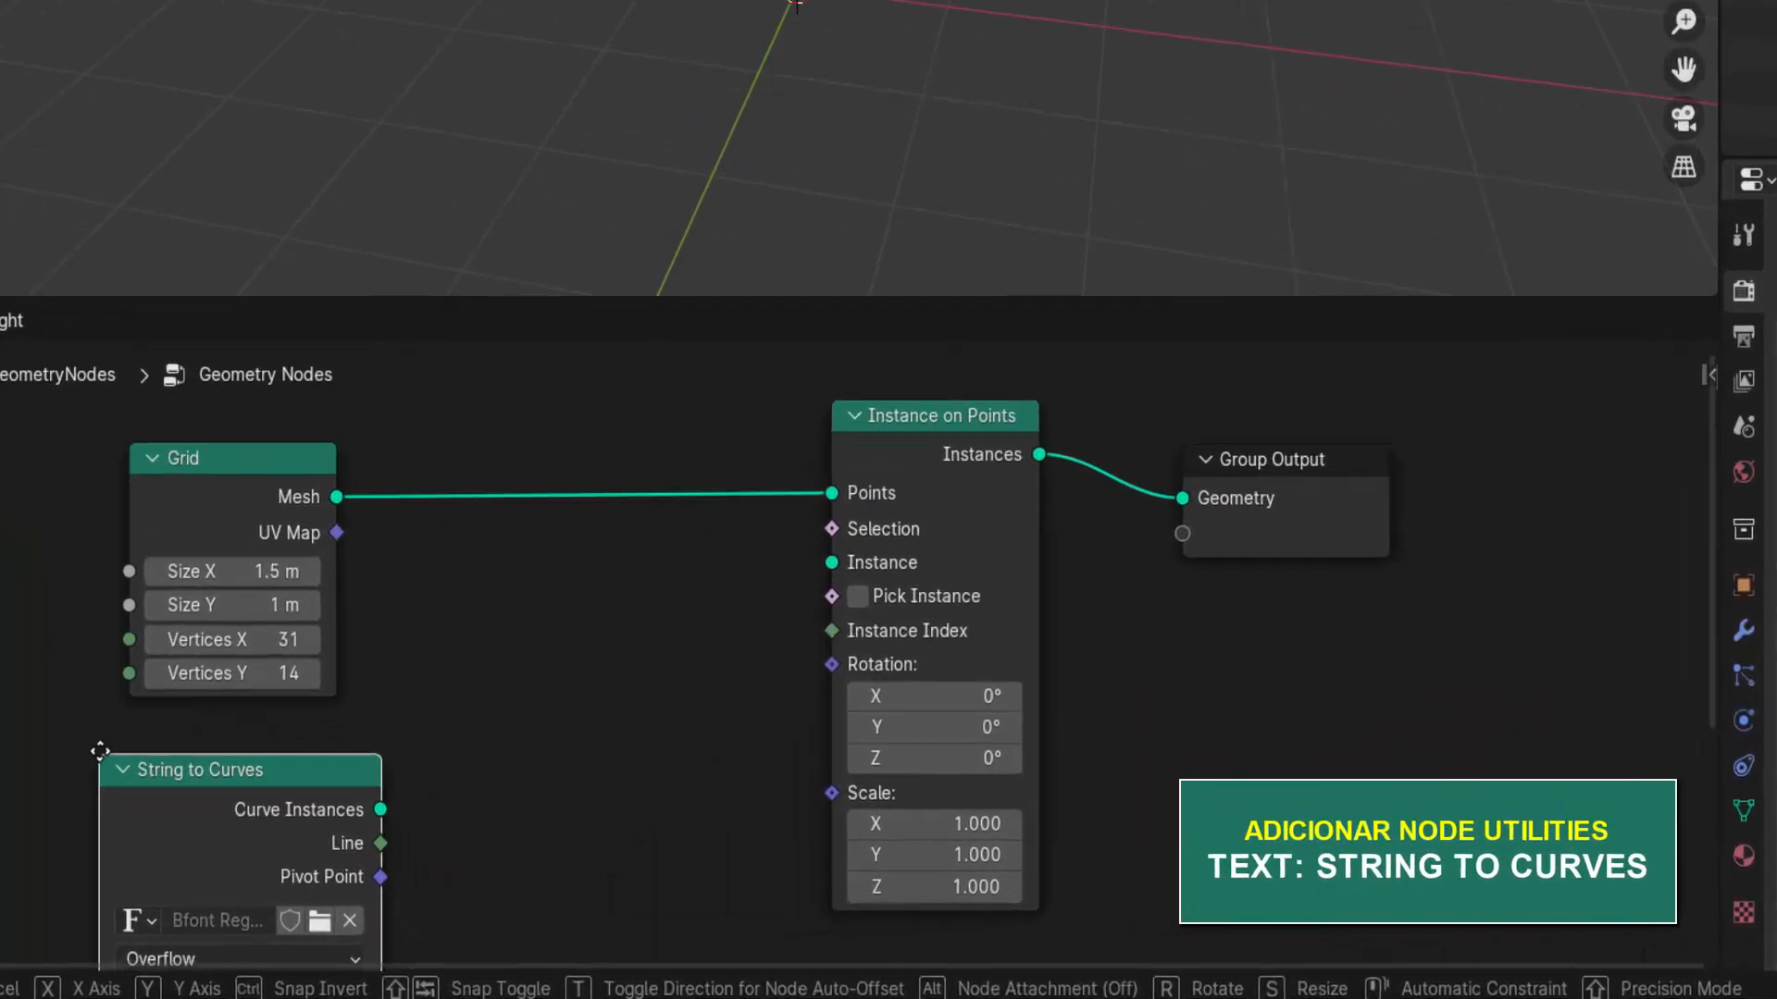
pyautogui.click(245, 804)
pyautogui.moveTo(377, 784); pyautogui.dragTo(842, 536)
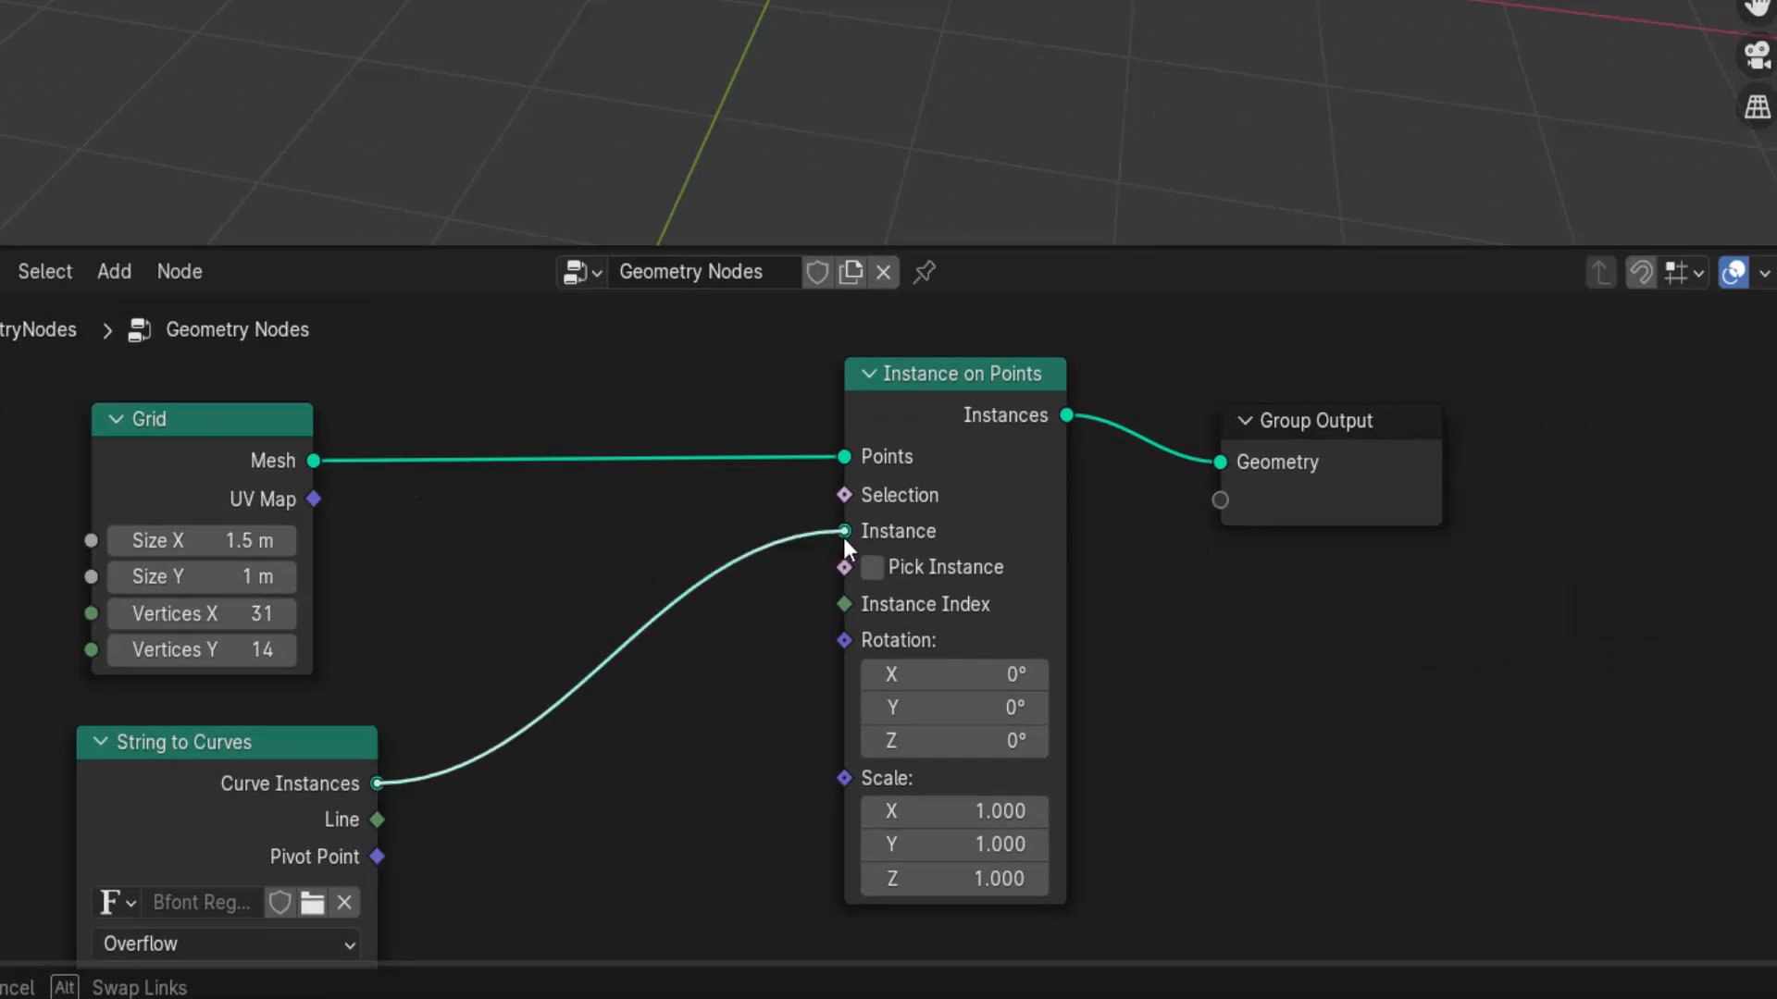
# - Enter CARACTERES as the String text of the String to Curves node
pyautogui.moveTo(1200, 796); pyautogui.dragTo(1384, 429, button='middle')
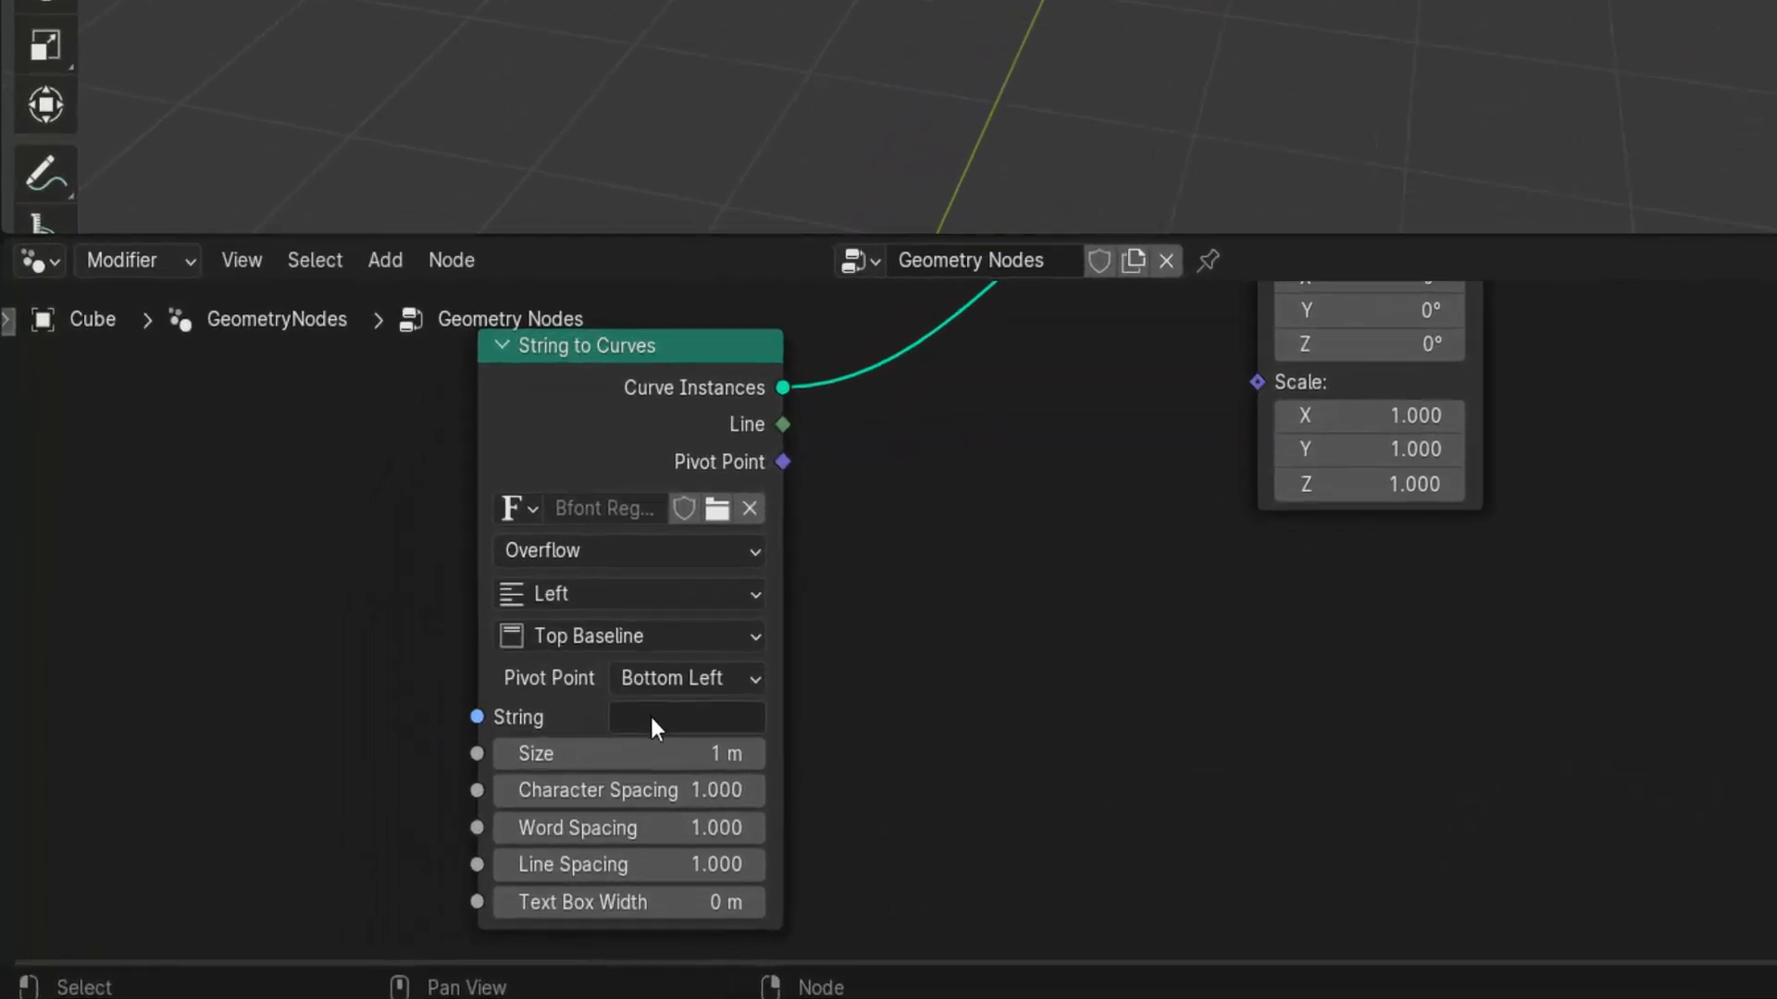
pyautogui.click(463, 803)
pyautogui.write('CARACTERES')
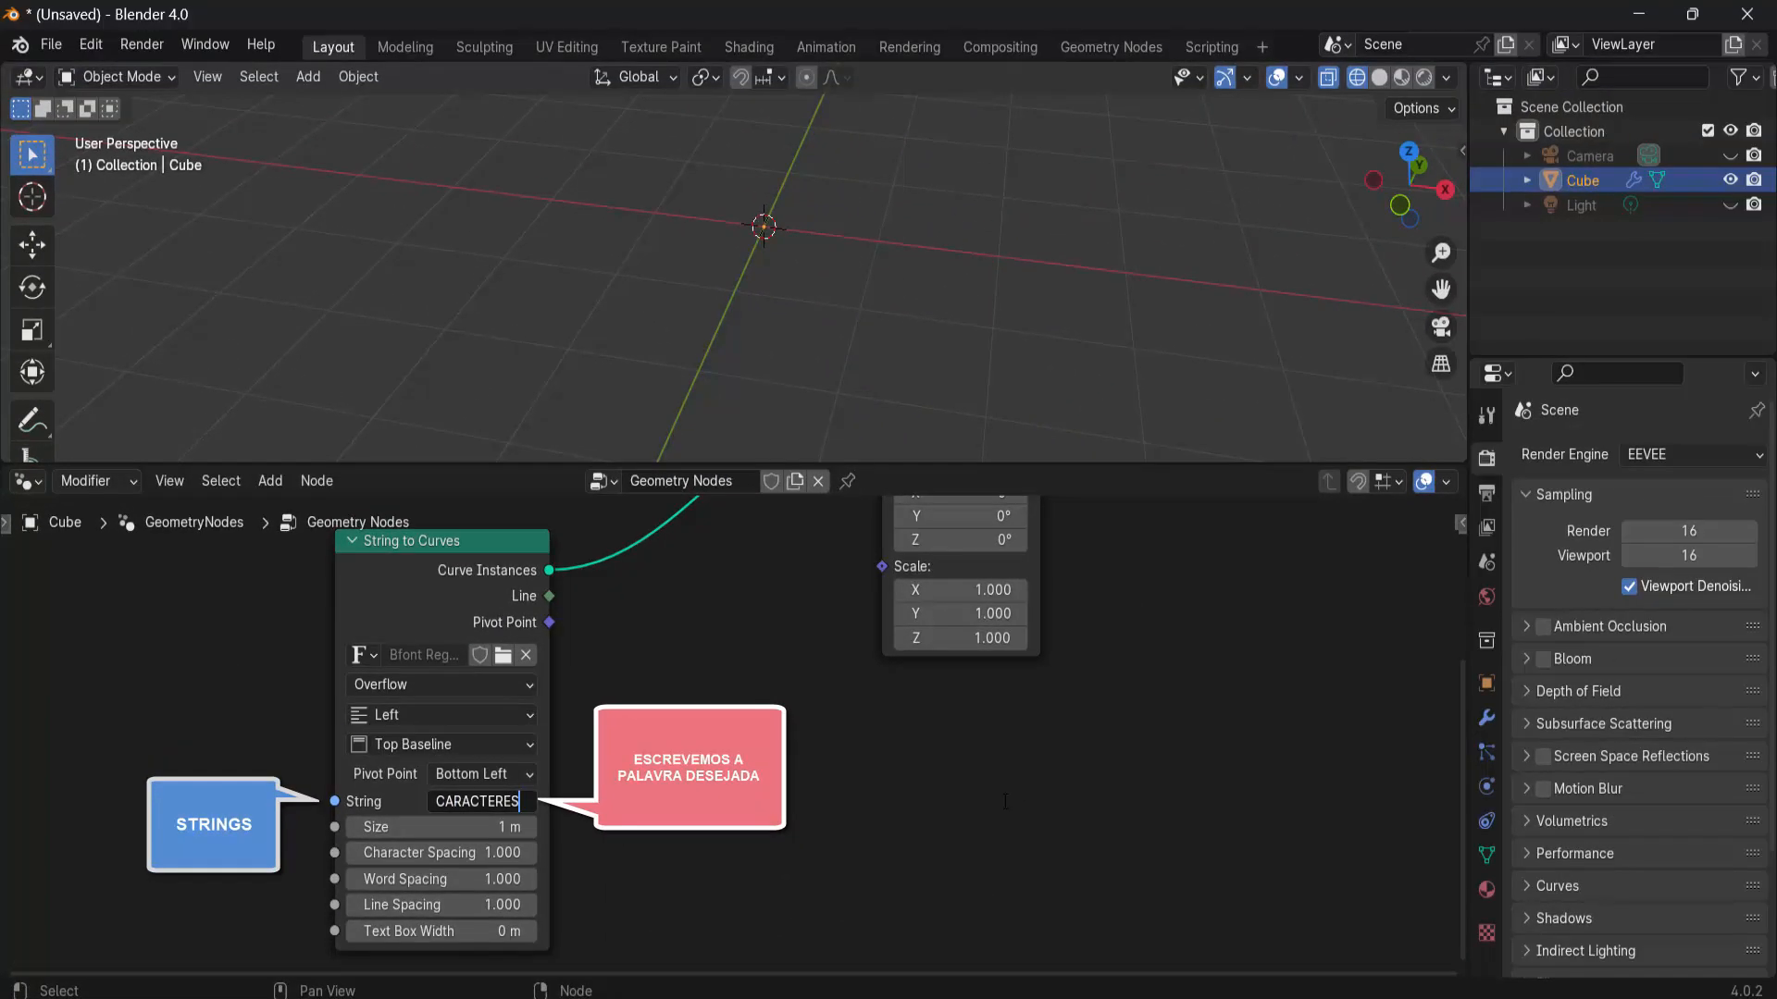
pyautogui.press('Return')
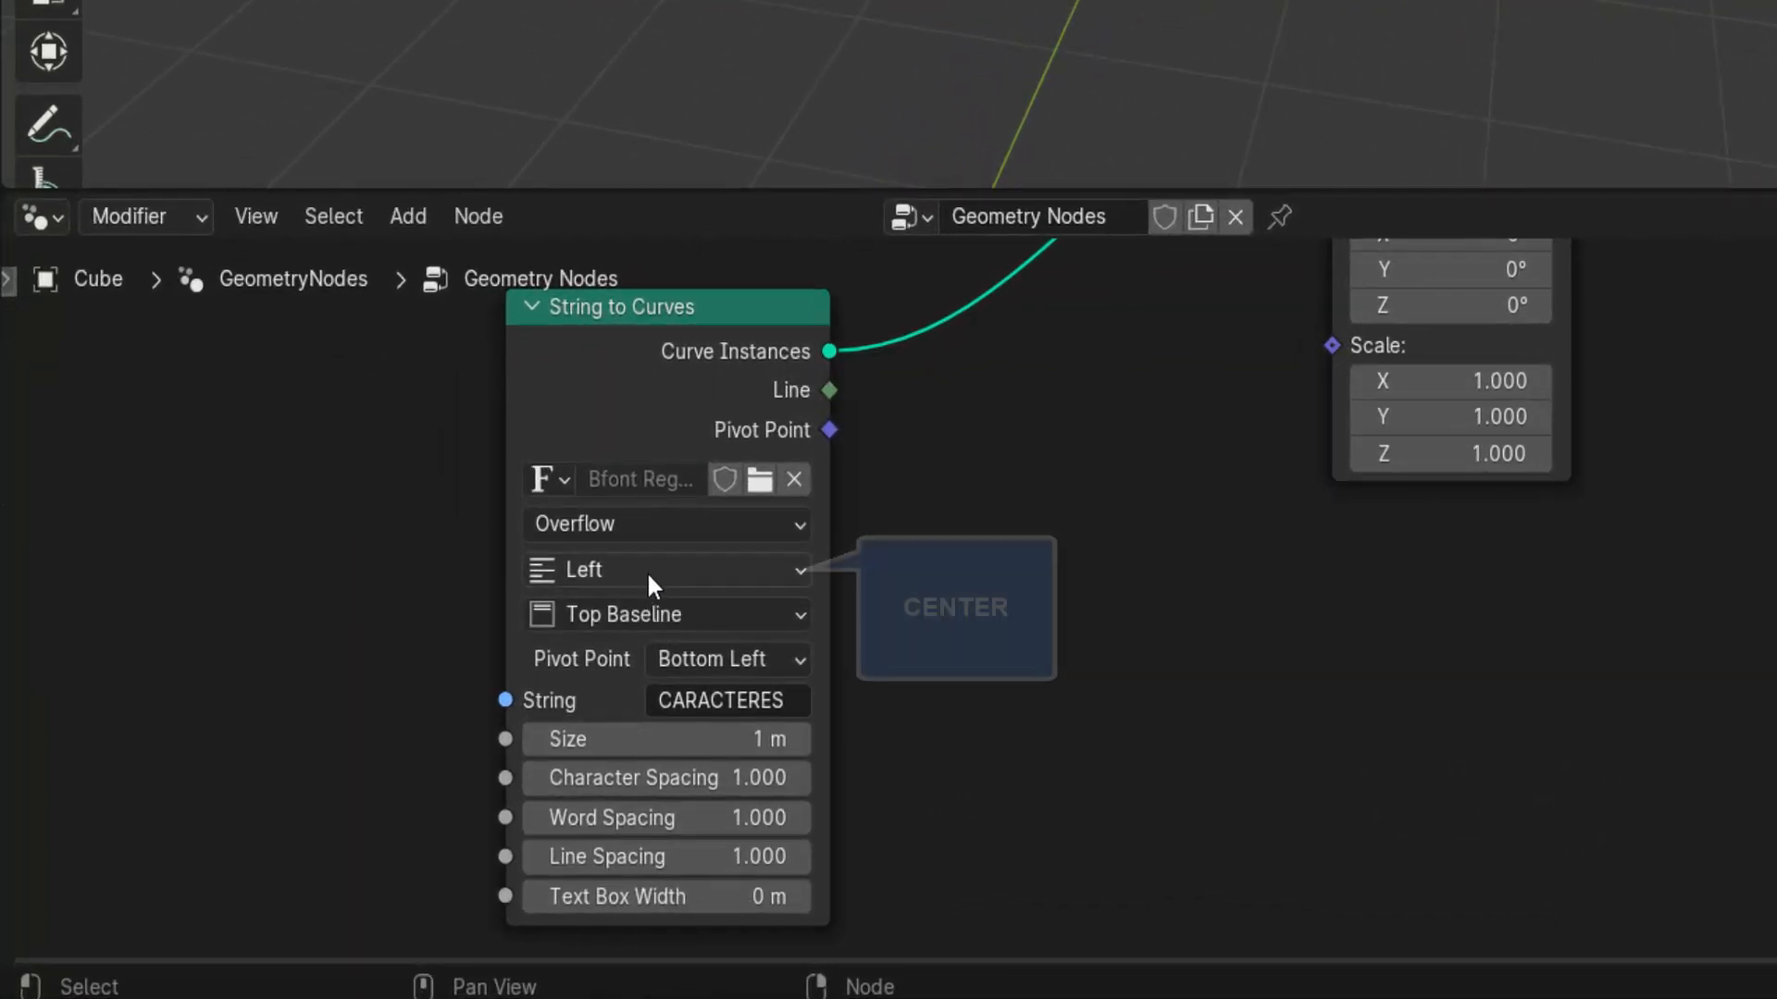
# - Set the String to Curves node's horizontal alignment to Center and its vertical alignment to Middle
pyautogui.click(702, 570)
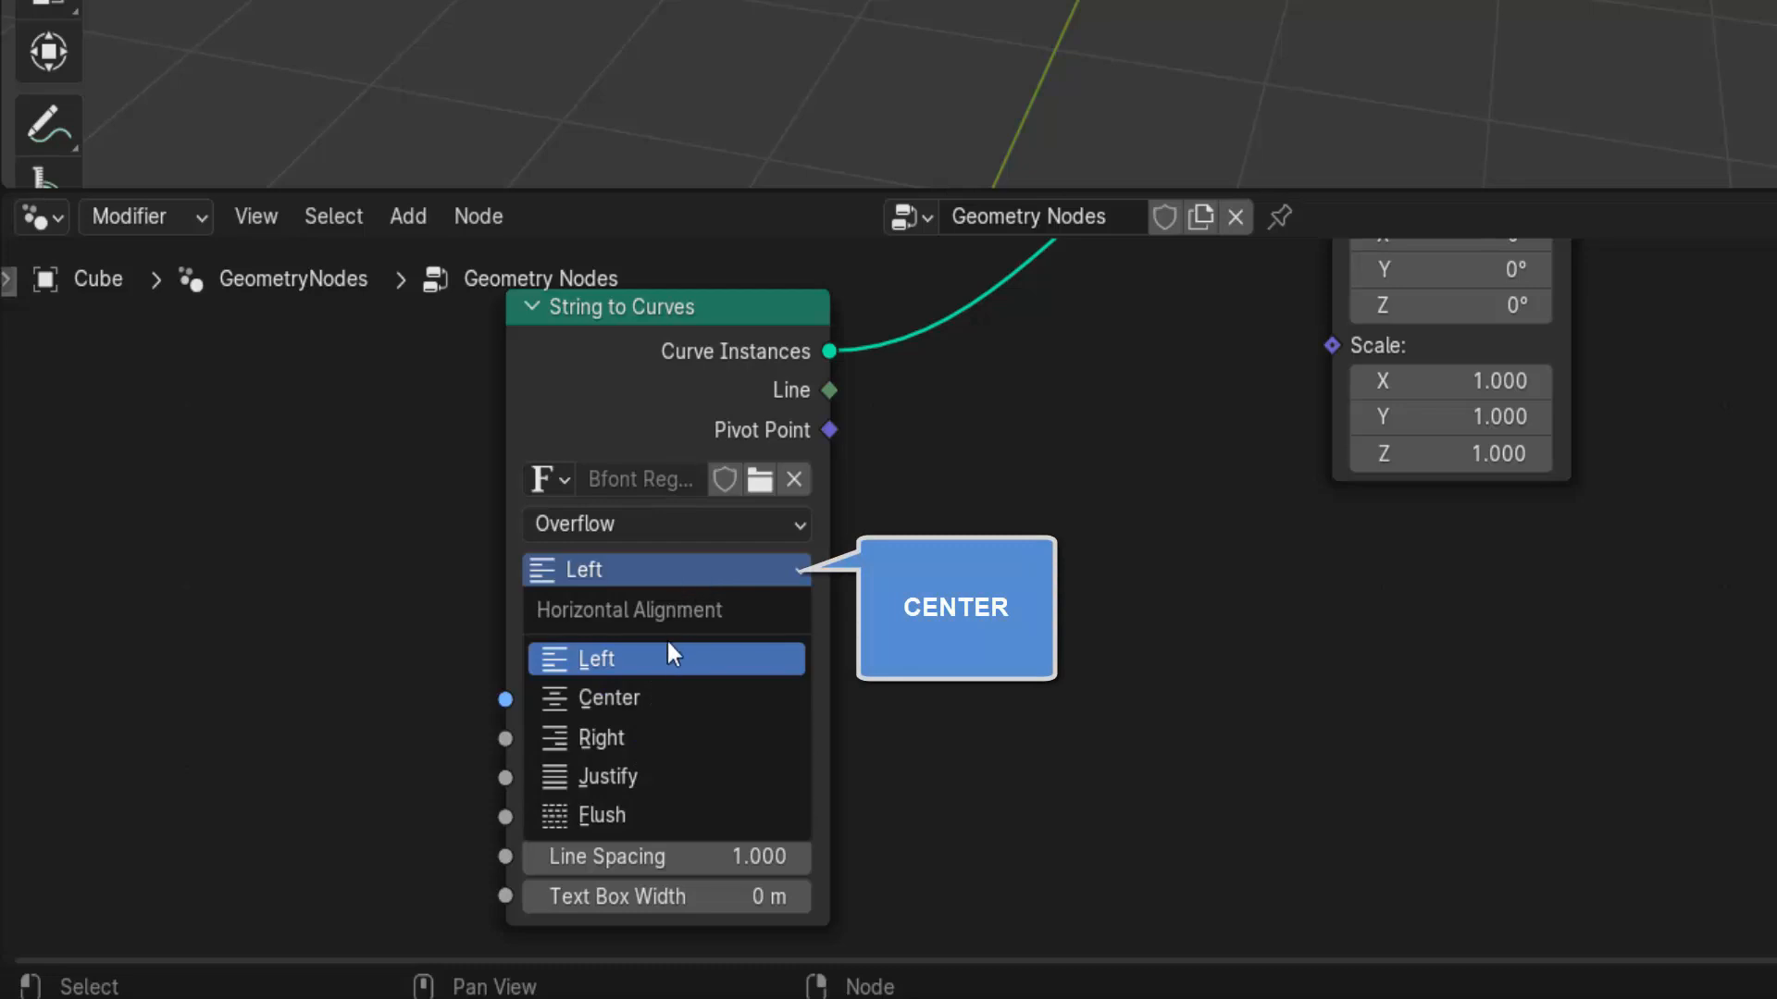
pyautogui.click(639, 696)
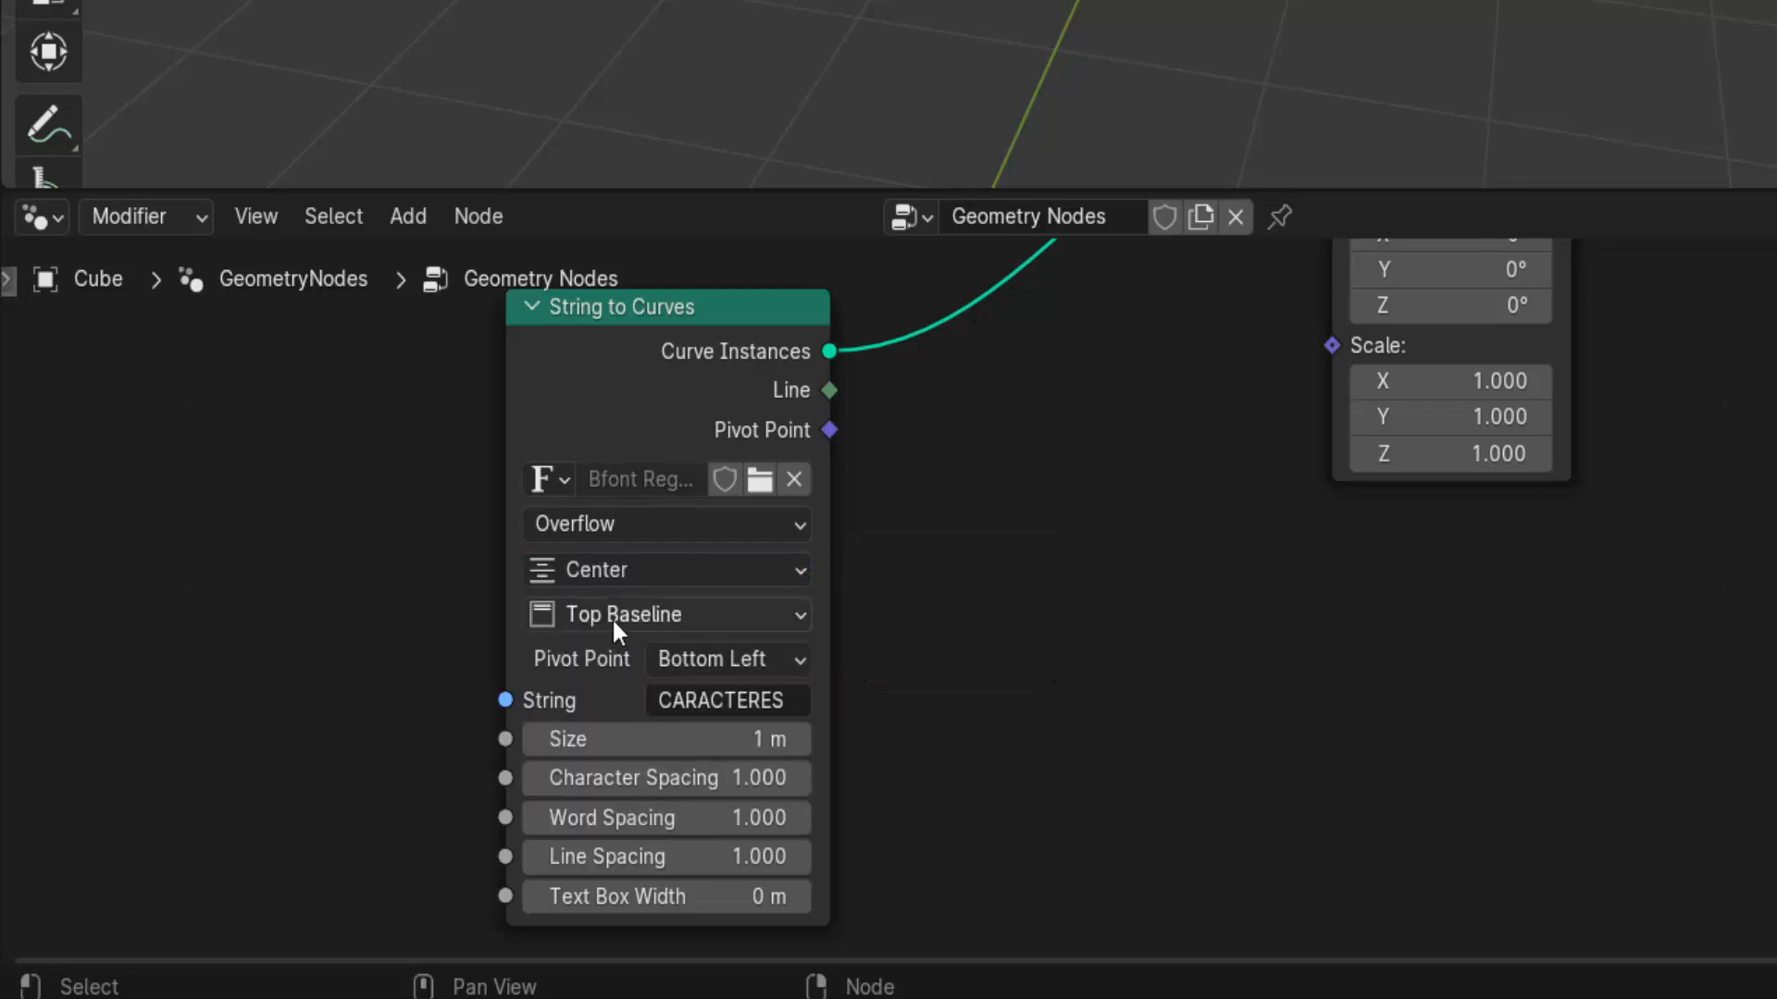
pyautogui.click(700, 612)
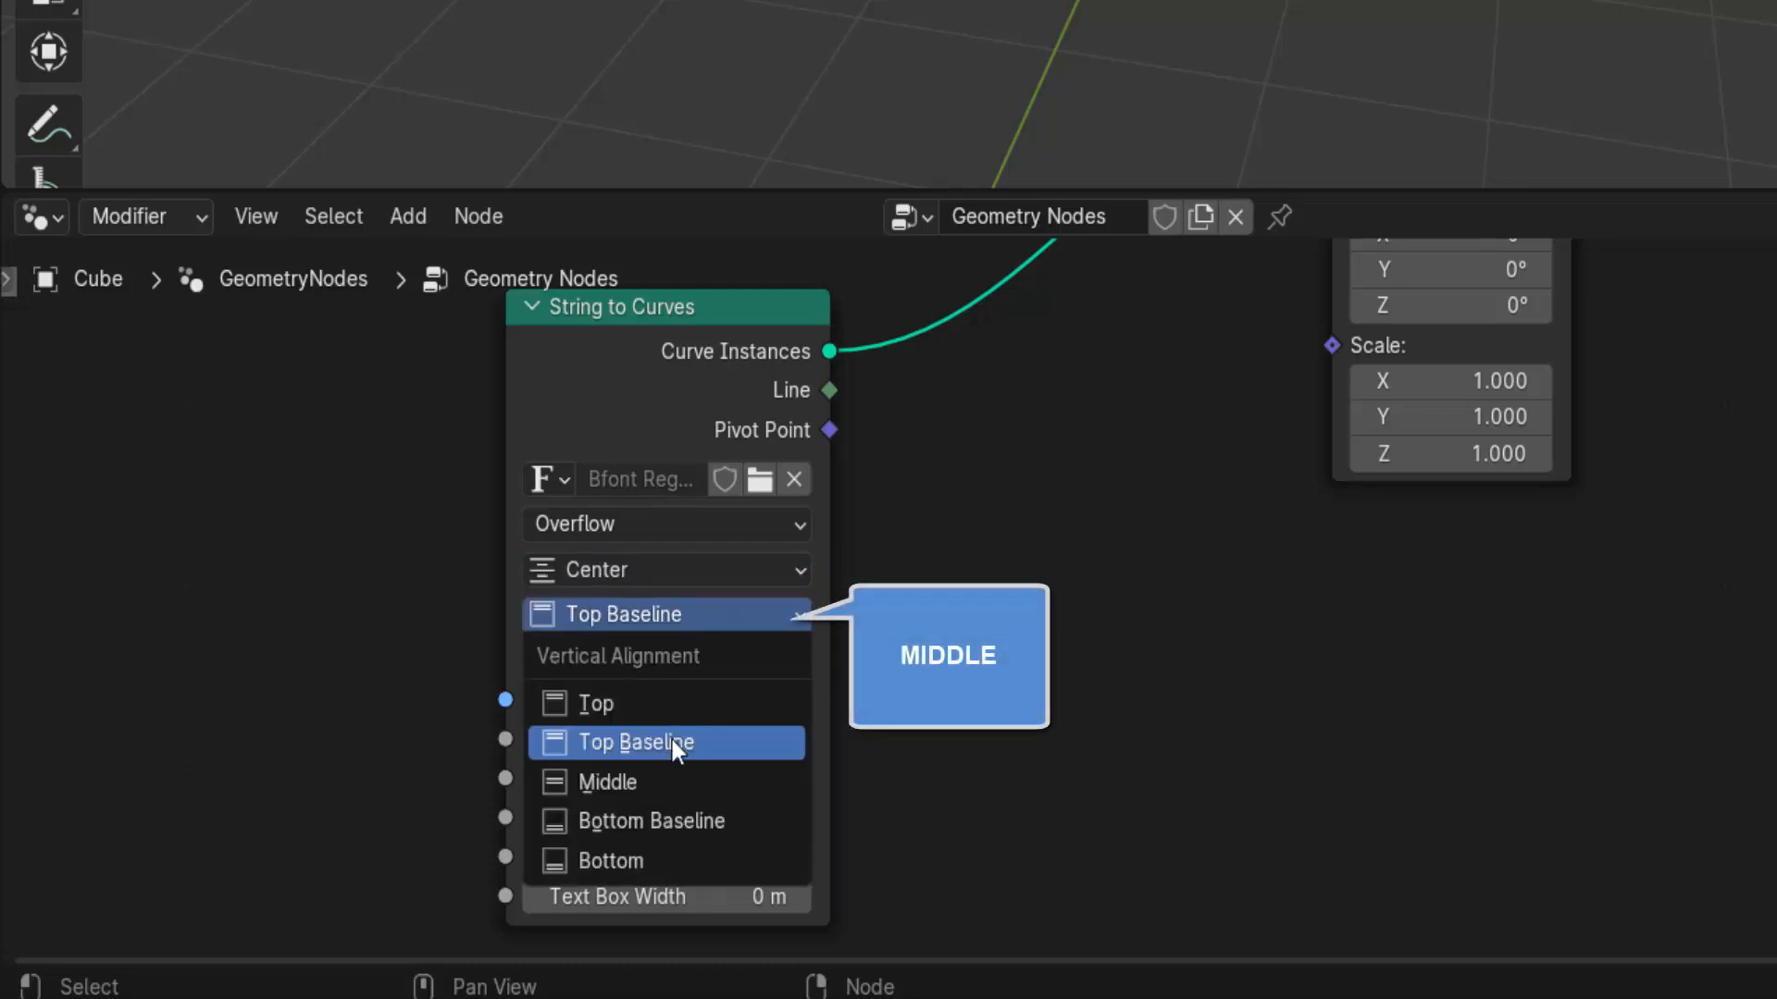
pyautogui.click(657, 778)
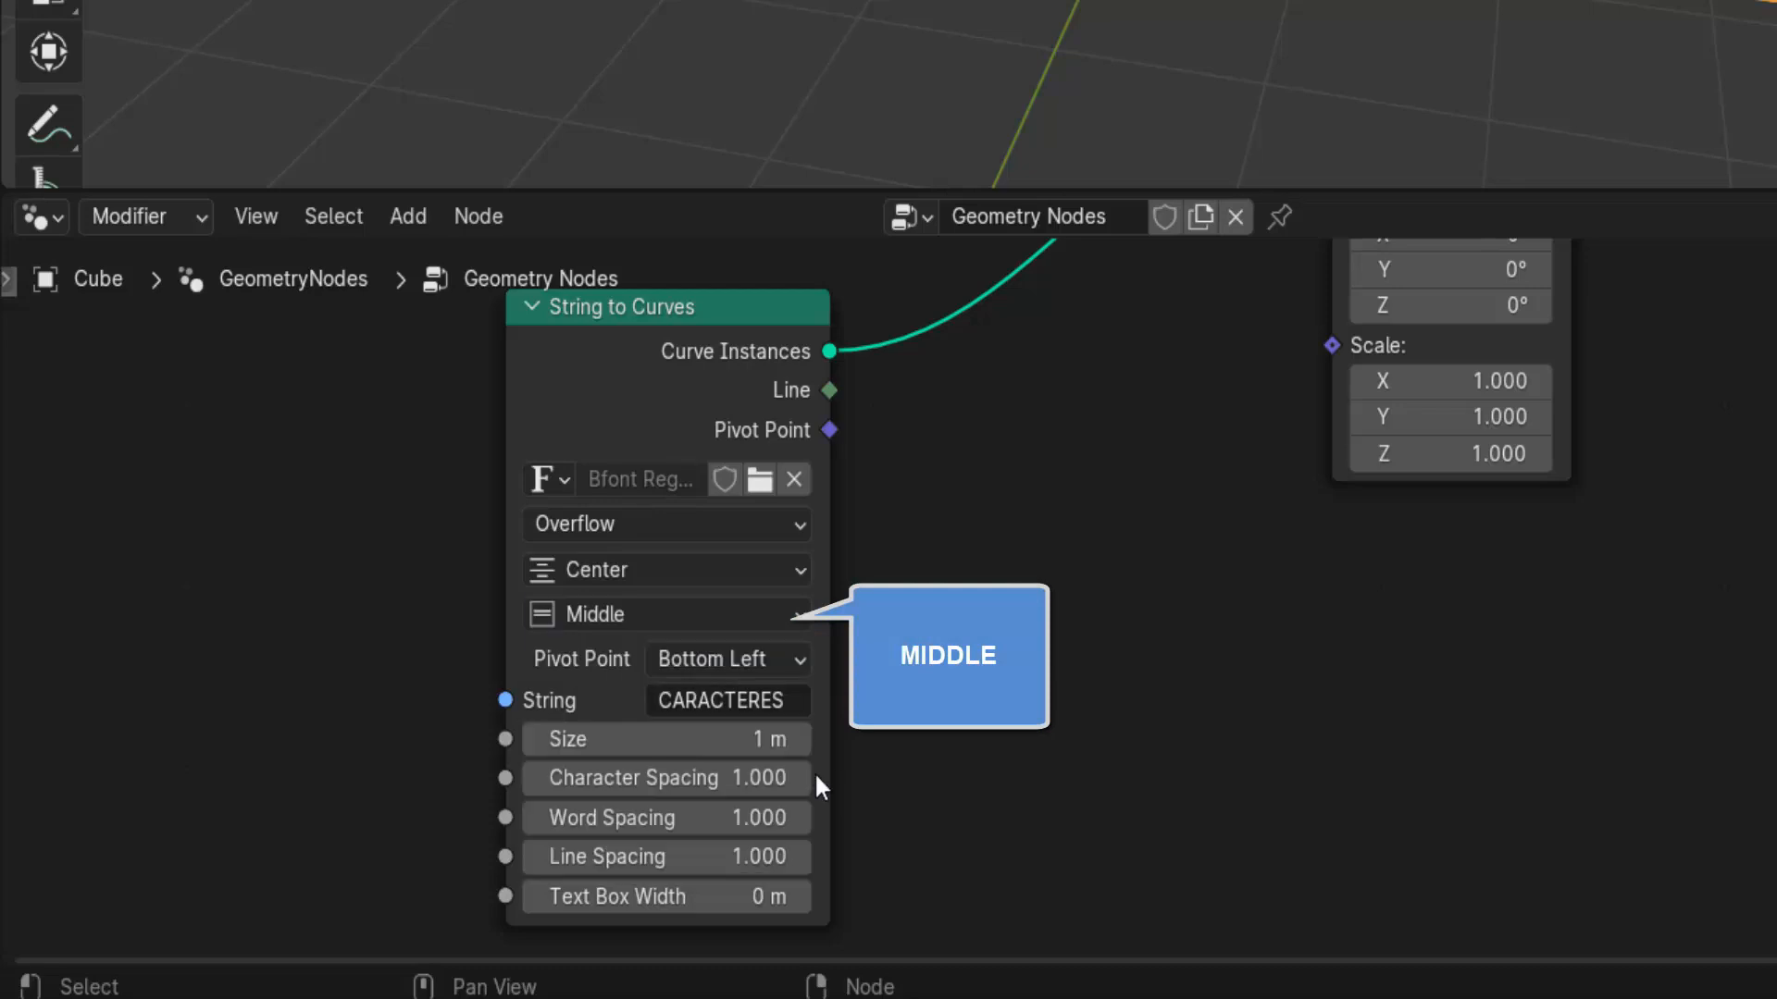
# - Set the String to Curves node's Size to 0.05 m
pyautogui.click(710, 738)
pyautogui.write('0.')
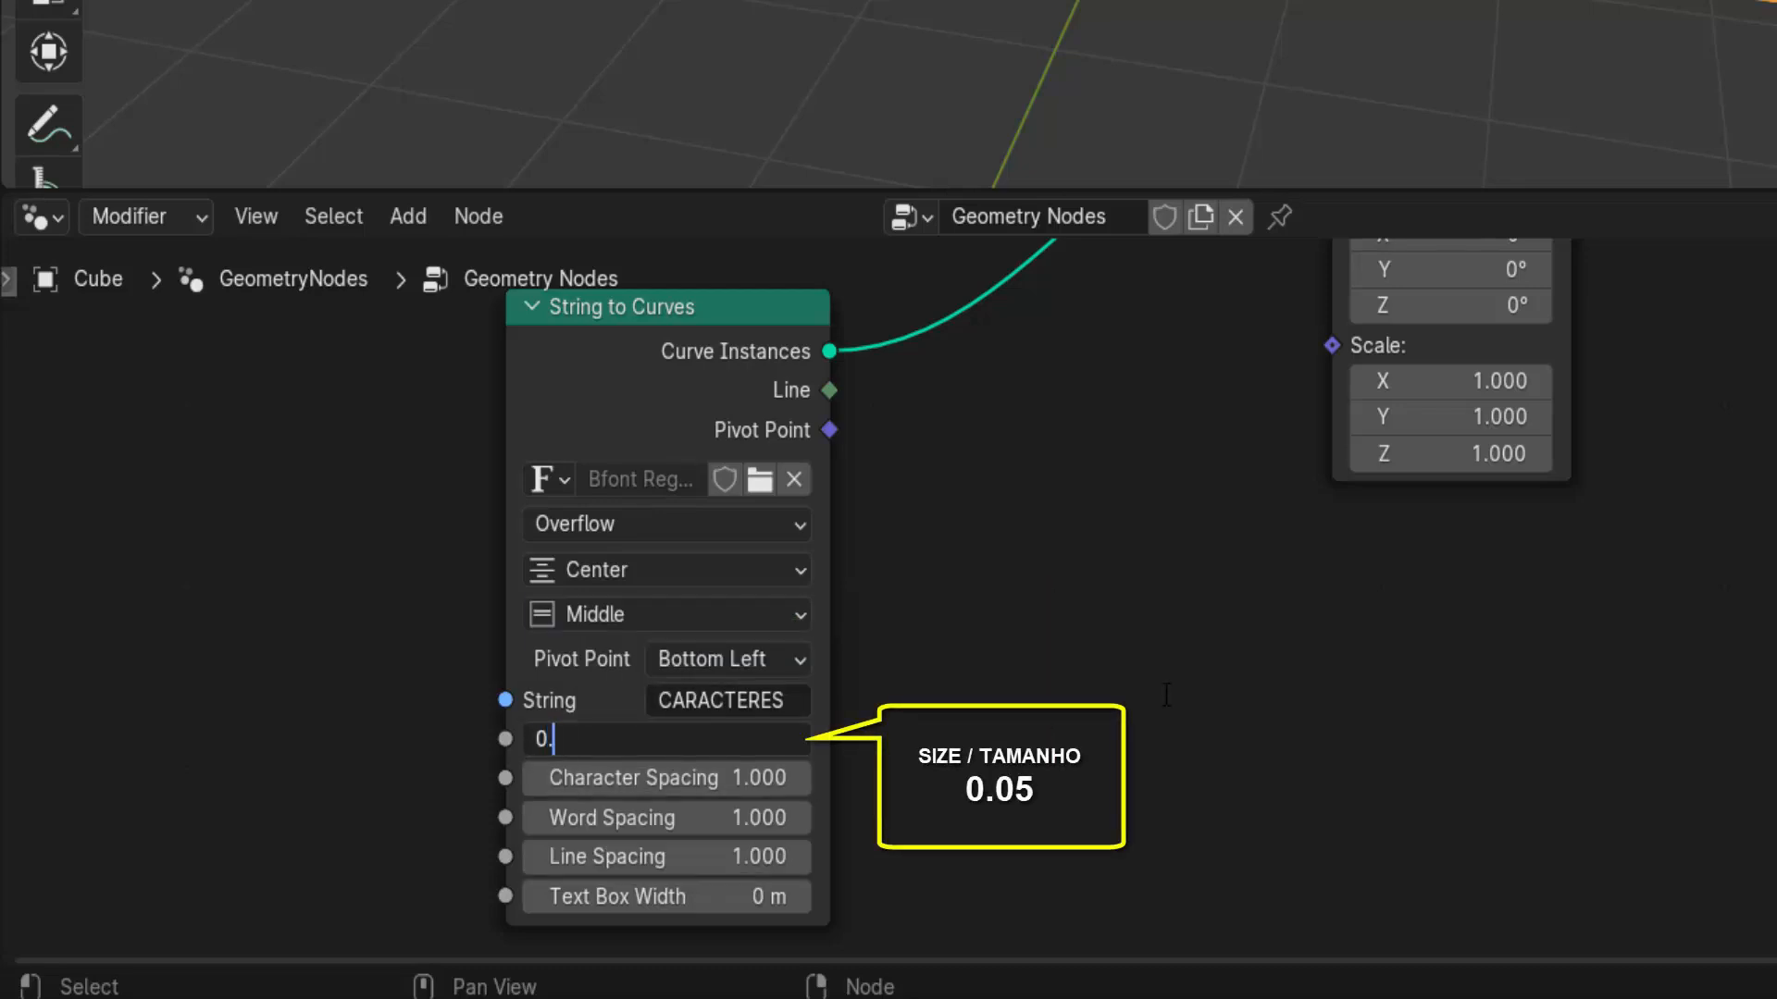
pyautogui.write('05')
pyautogui.press('Return')
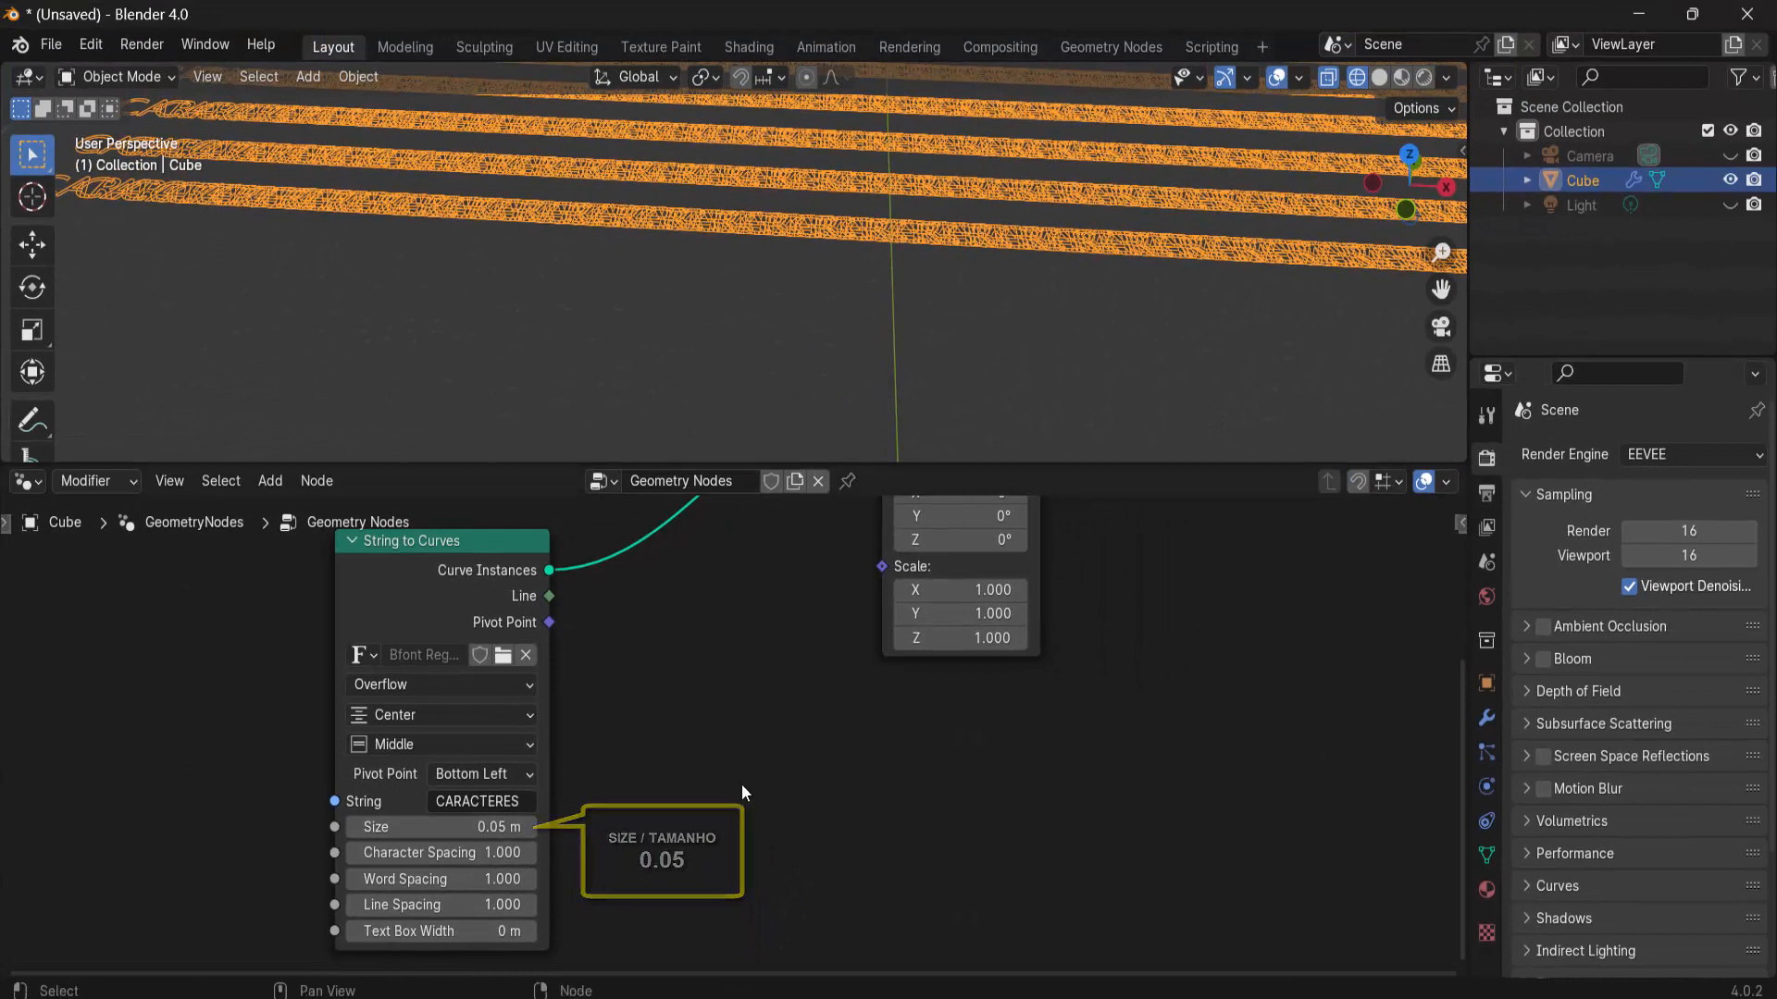
# - Reposition the String to Curves and Instance on Points nodes to leave room for another node between them
pyautogui.scroll(-4, 741, 792)
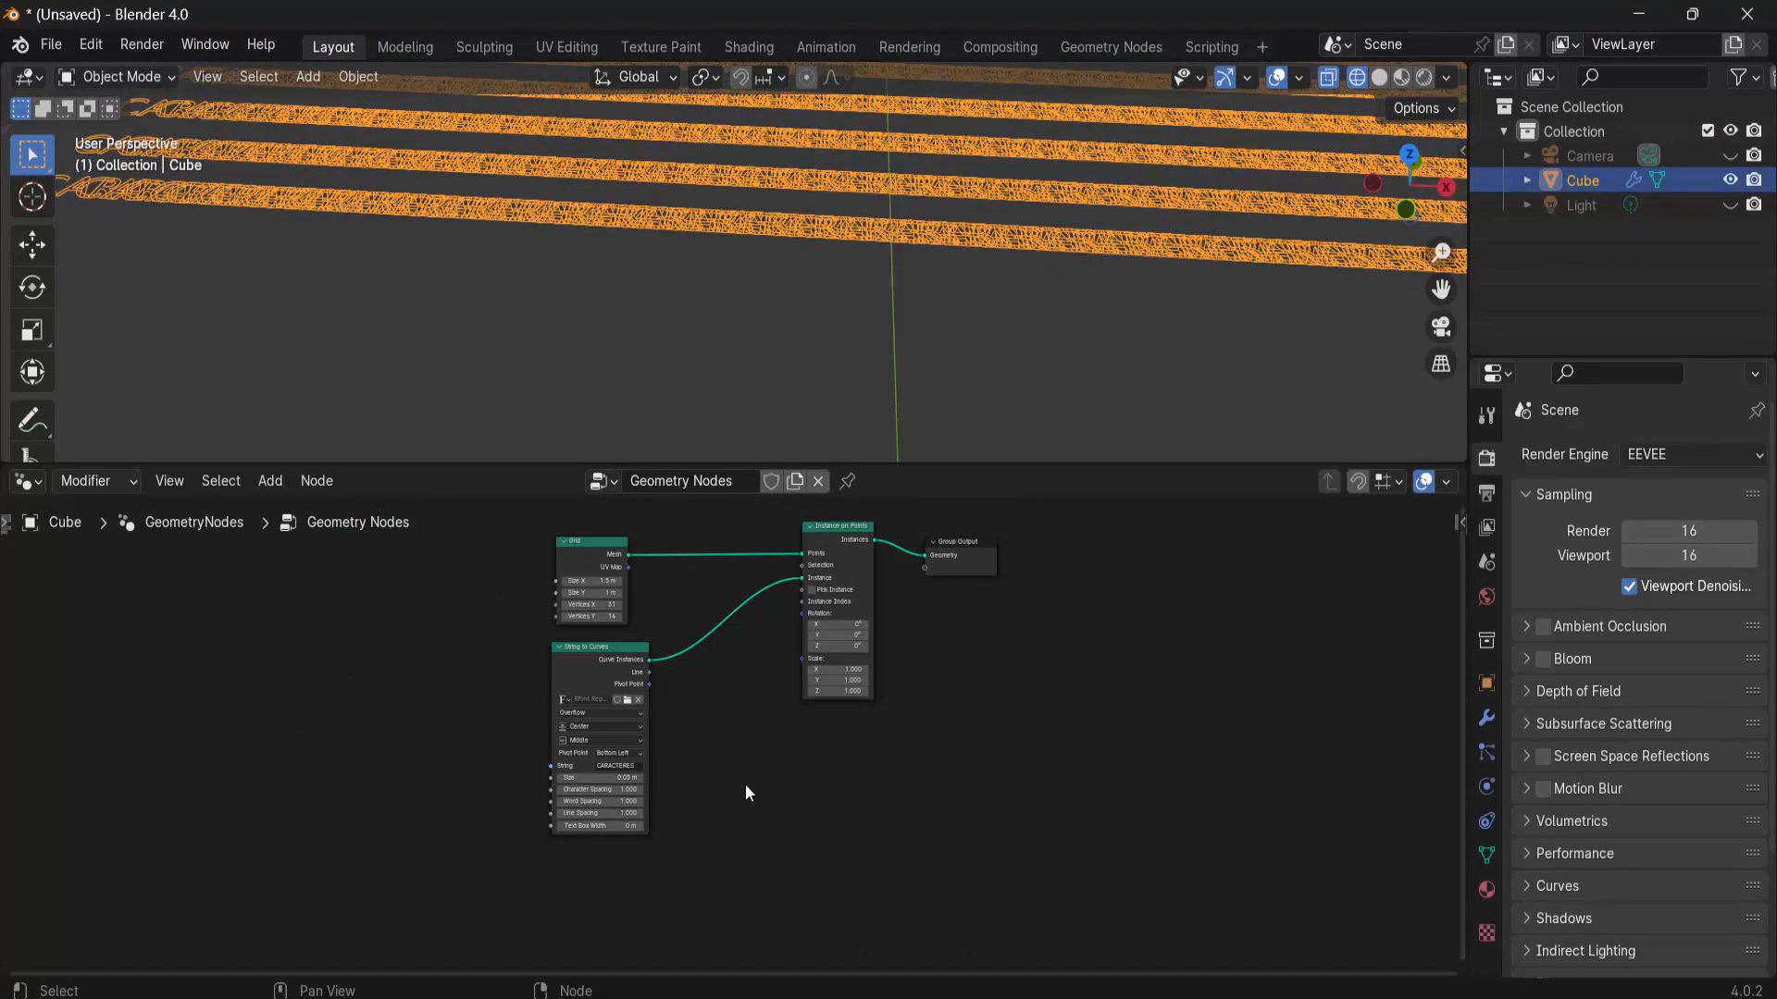
pyautogui.scroll(2, 742, 721)
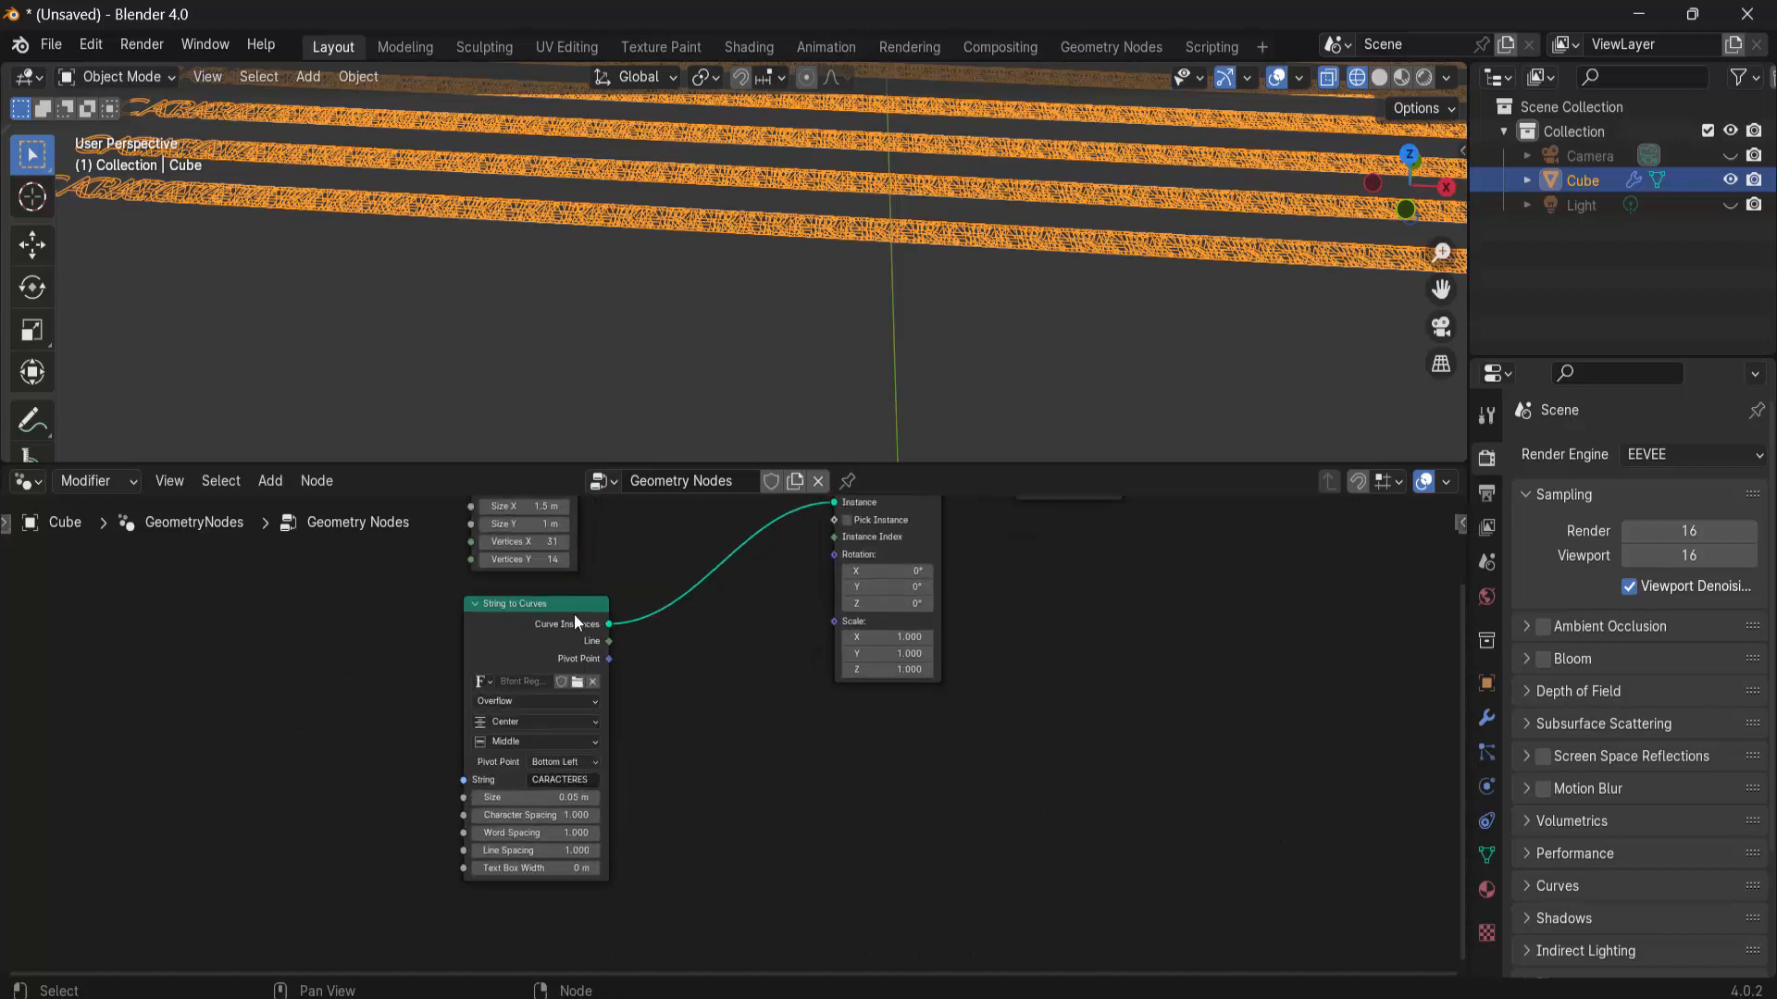
pyautogui.moveTo(534, 636); pyautogui.dragTo(399, 660)
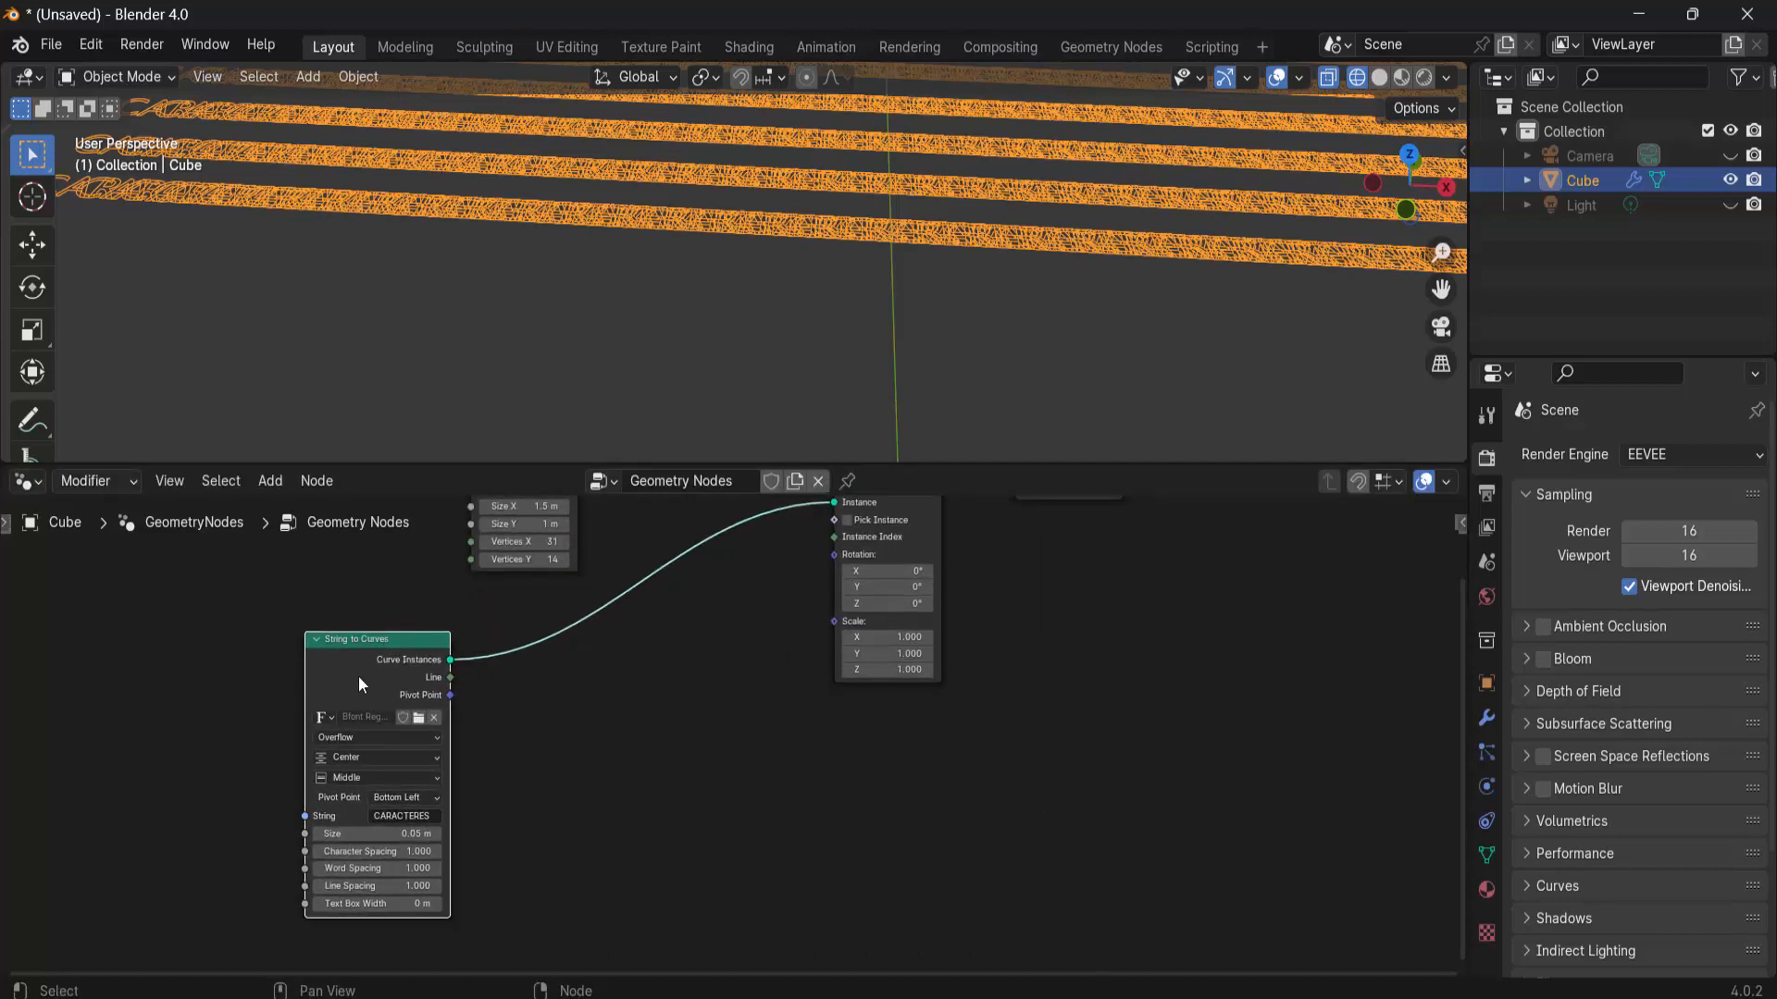
pyautogui.moveTo(916, 549); pyautogui.dragTo(889, 700)
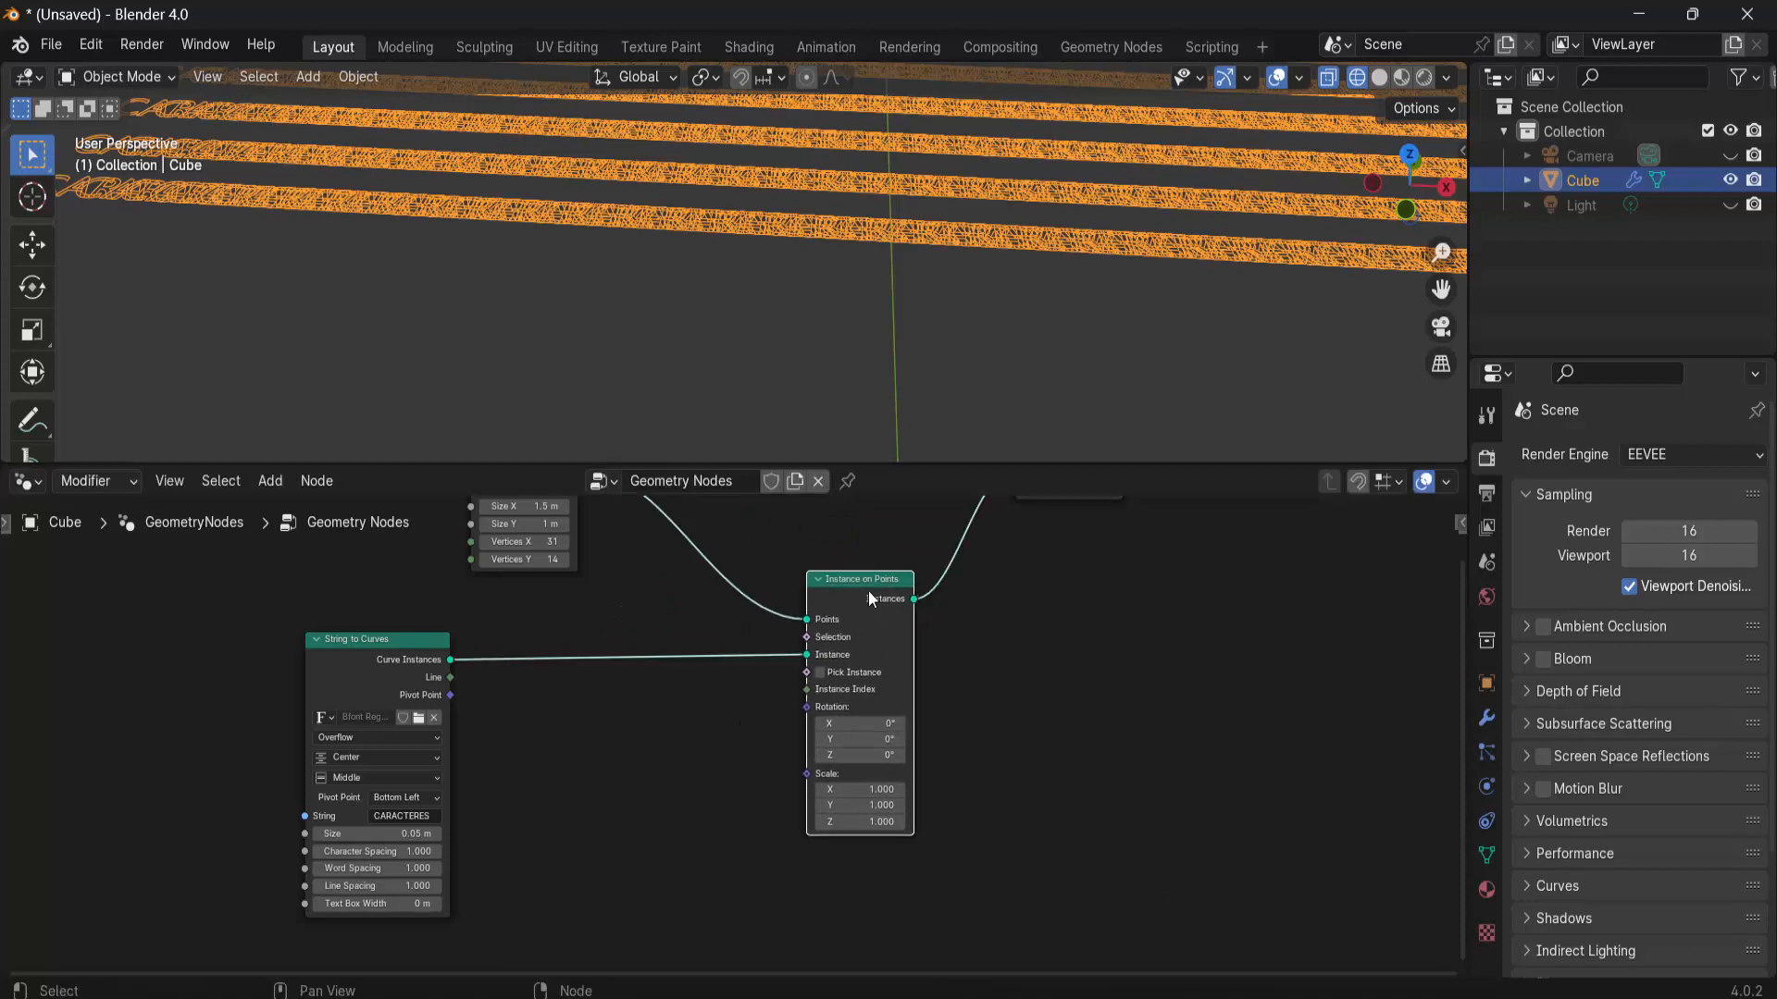
# - Insert a Set Position node into the link between String to Curves and Instance on Points
pyautogui.hotkey('shift', 'a')
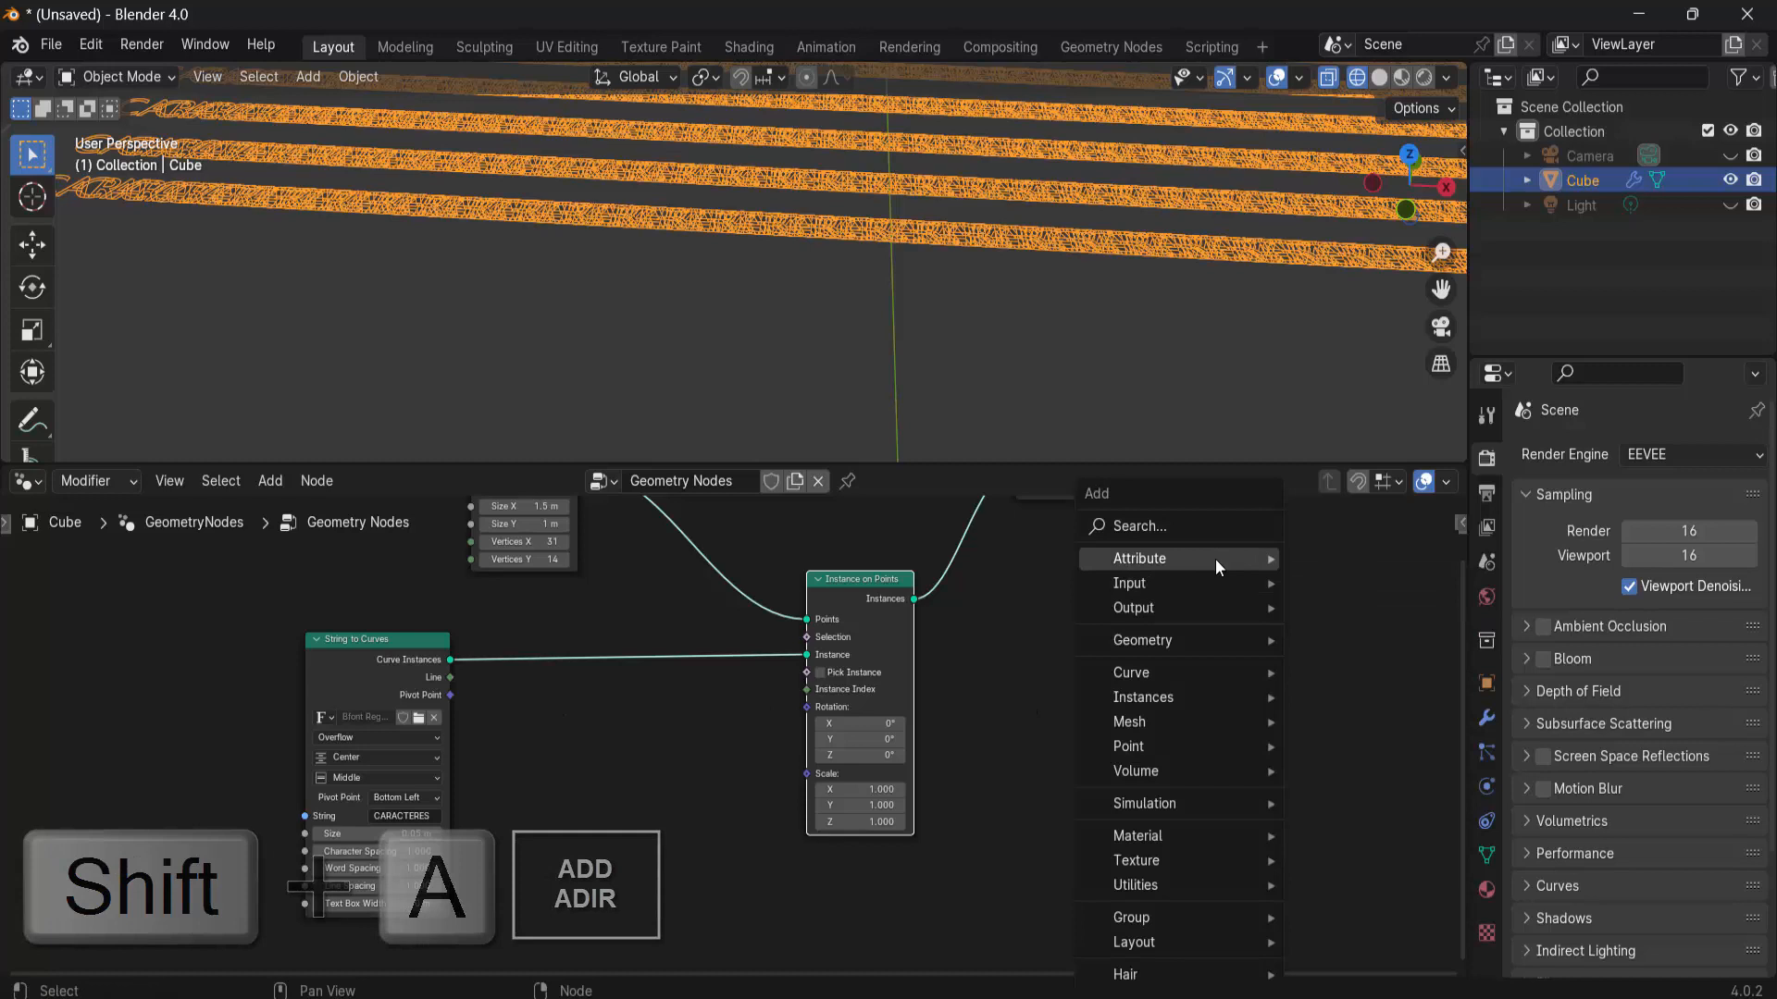
pyautogui.click(1162, 529)
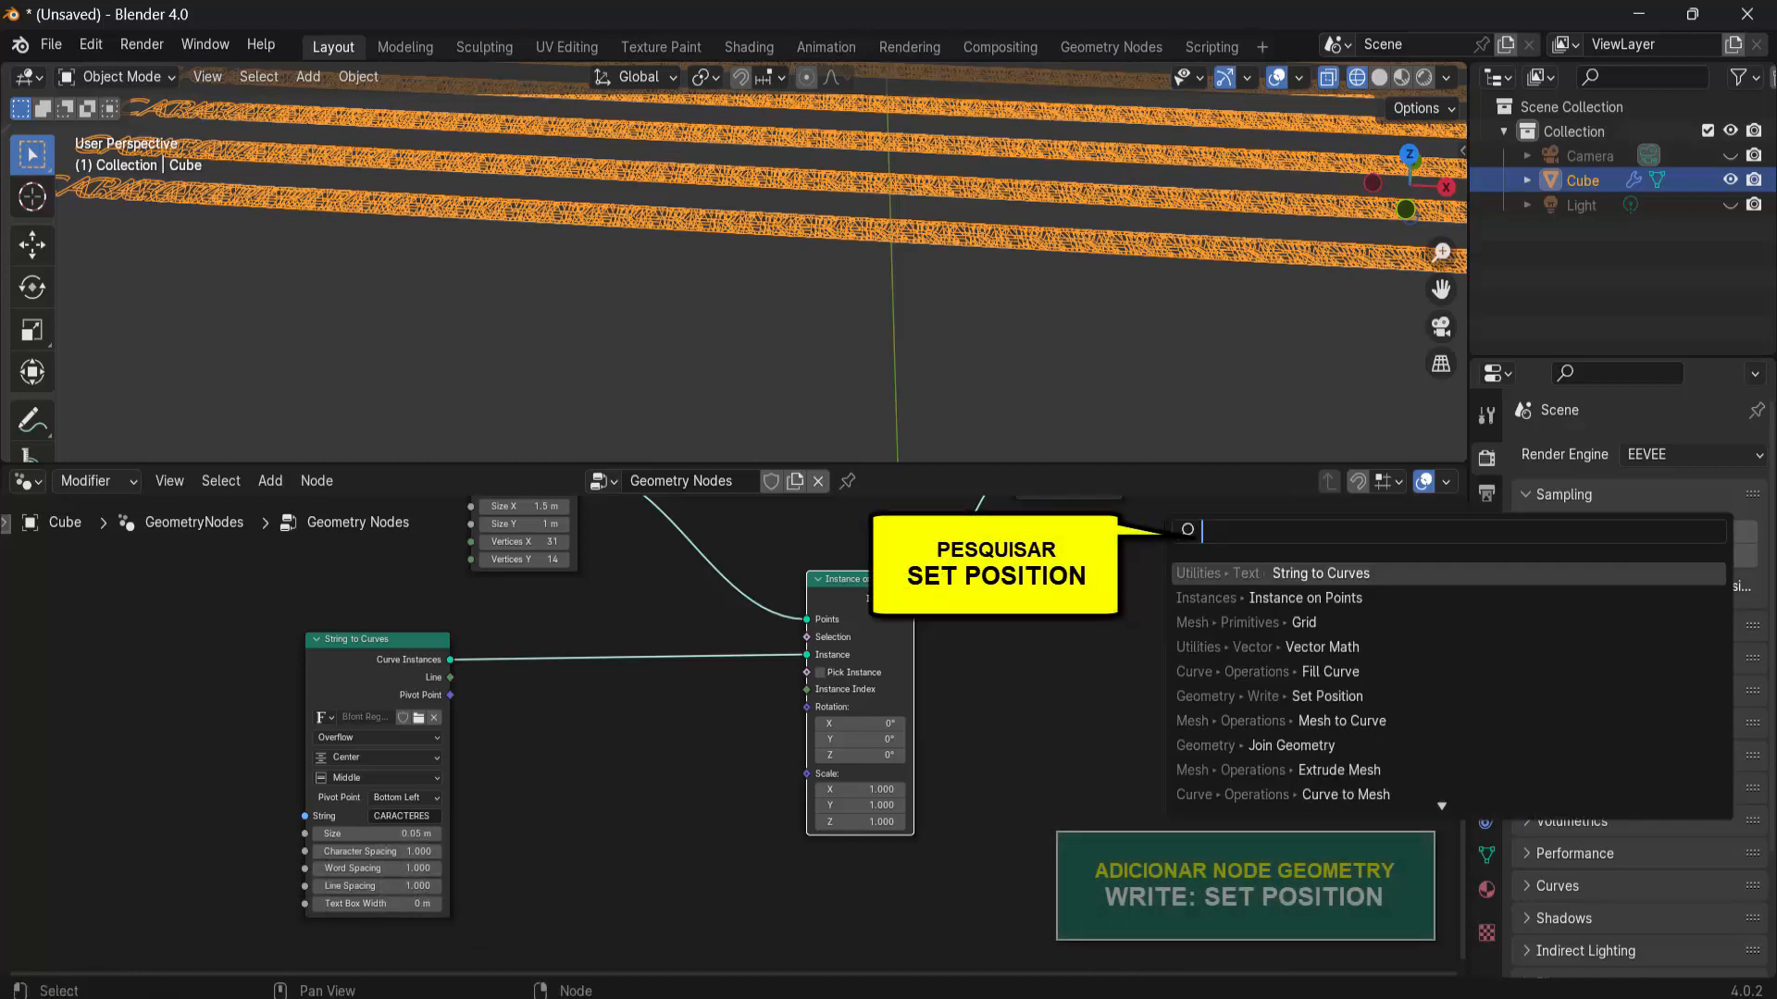
pyautogui.write('SET POSI')
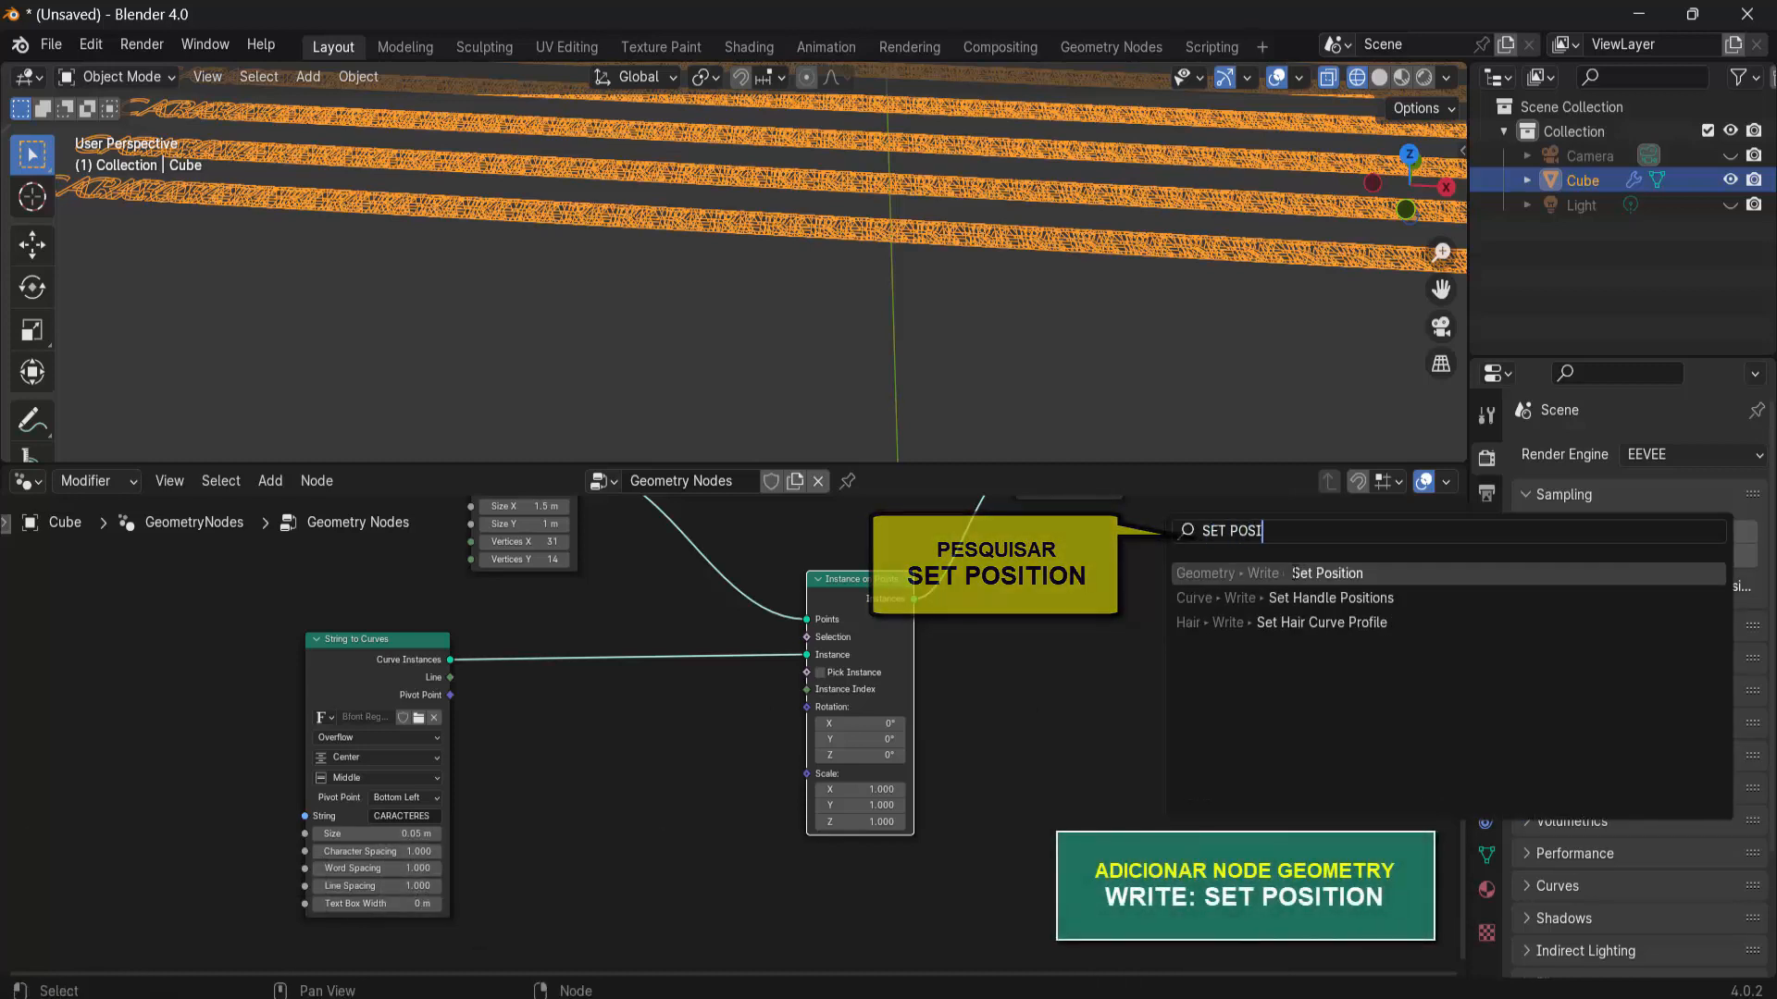
pyautogui.press('Return')
pyautogui.click(630, 650)
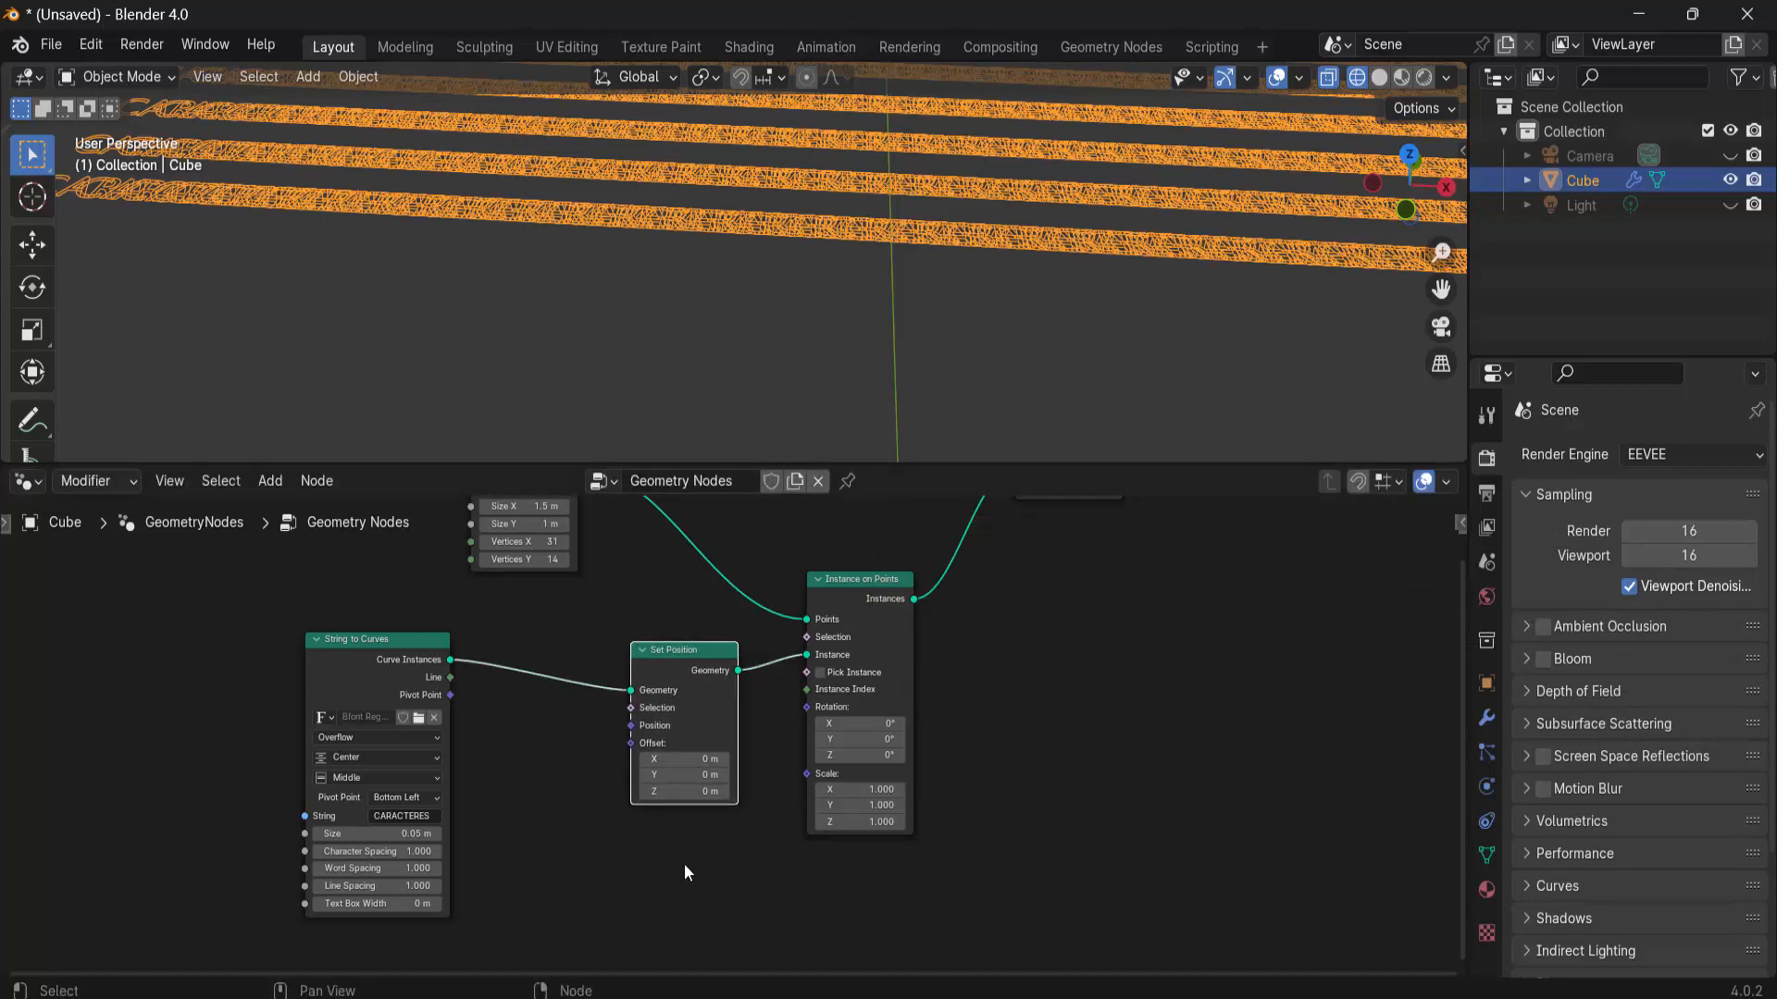
# - Add a Vector Math node and arrange it between the String to Curves and Set Position nodes, below their link
pyautogui.hotkey('shift', 'a')
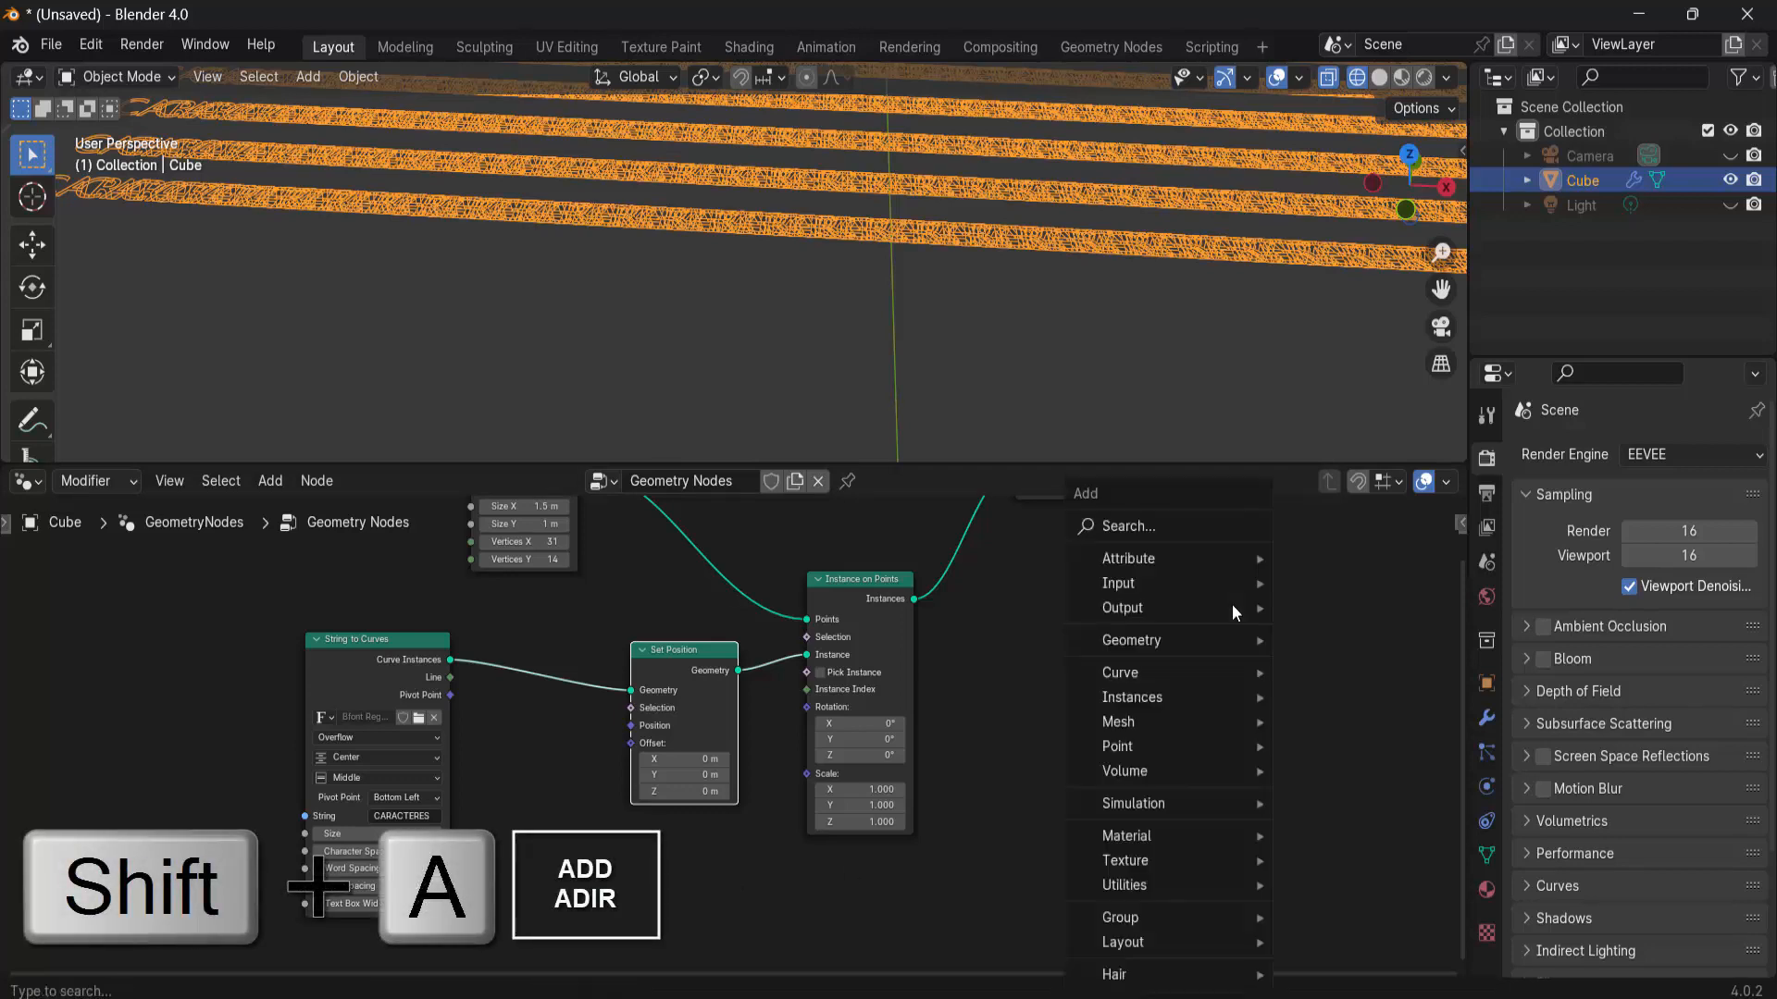
pyautogui.click(1112, 528)
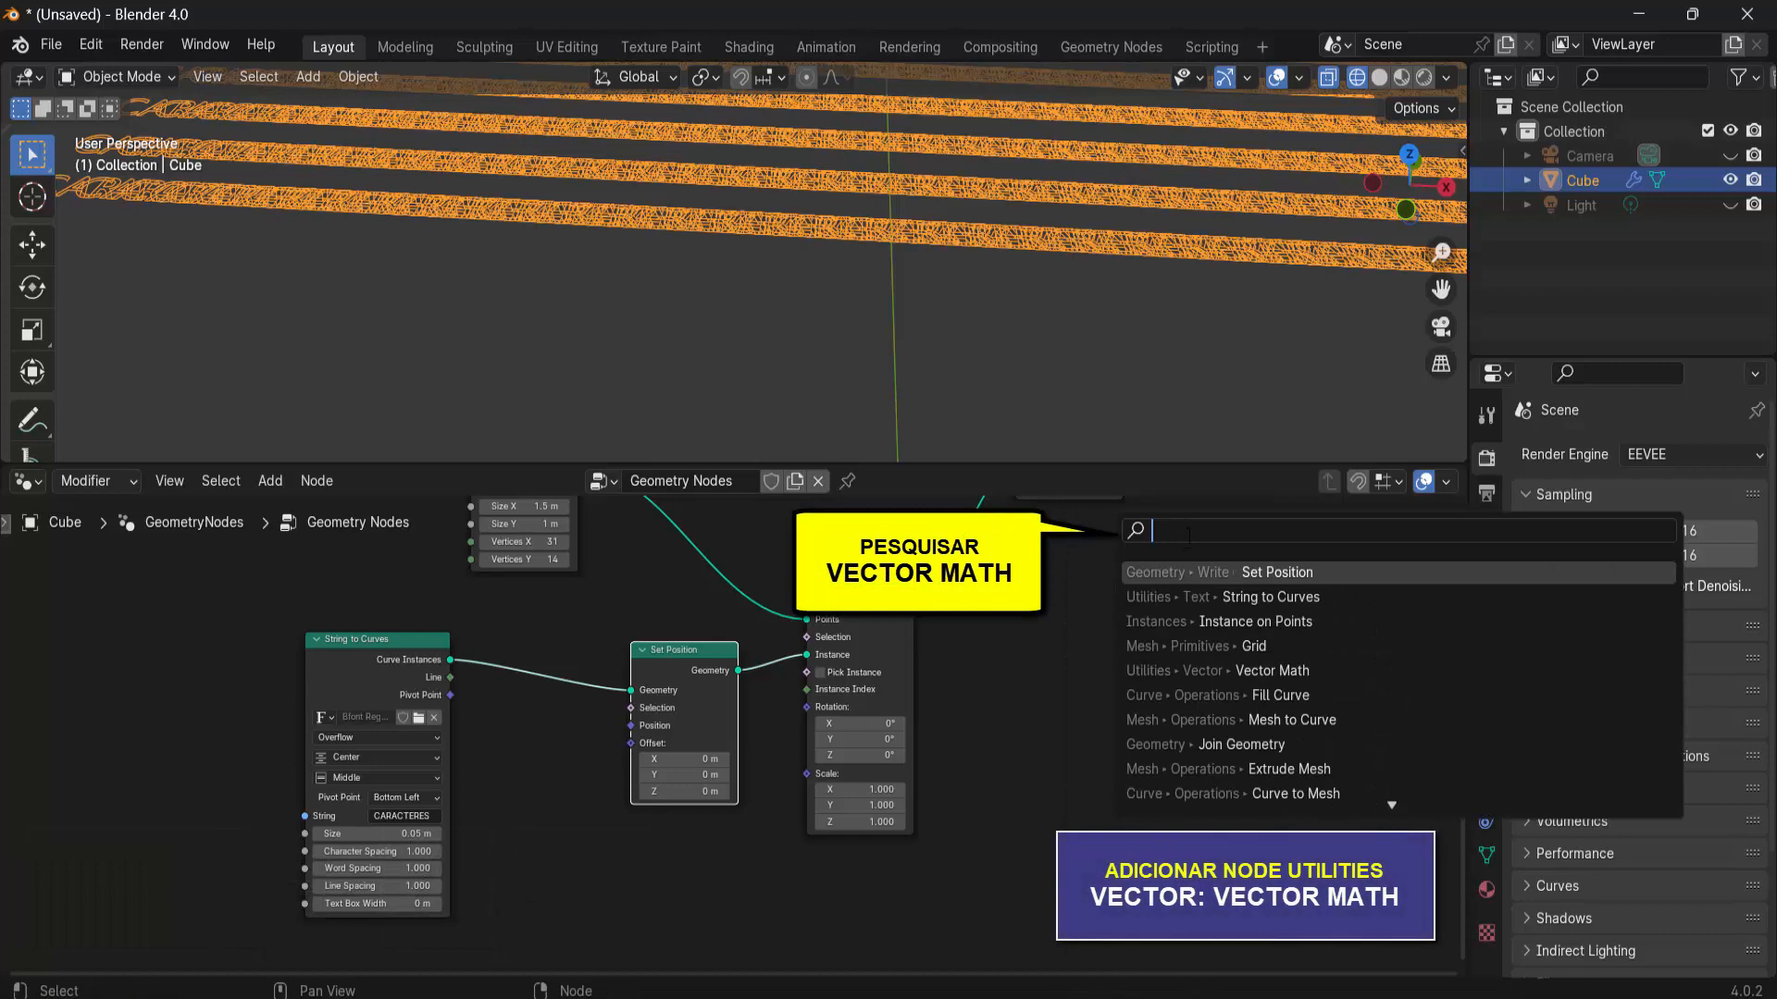
pyautogui.write('VECTOR MAT')
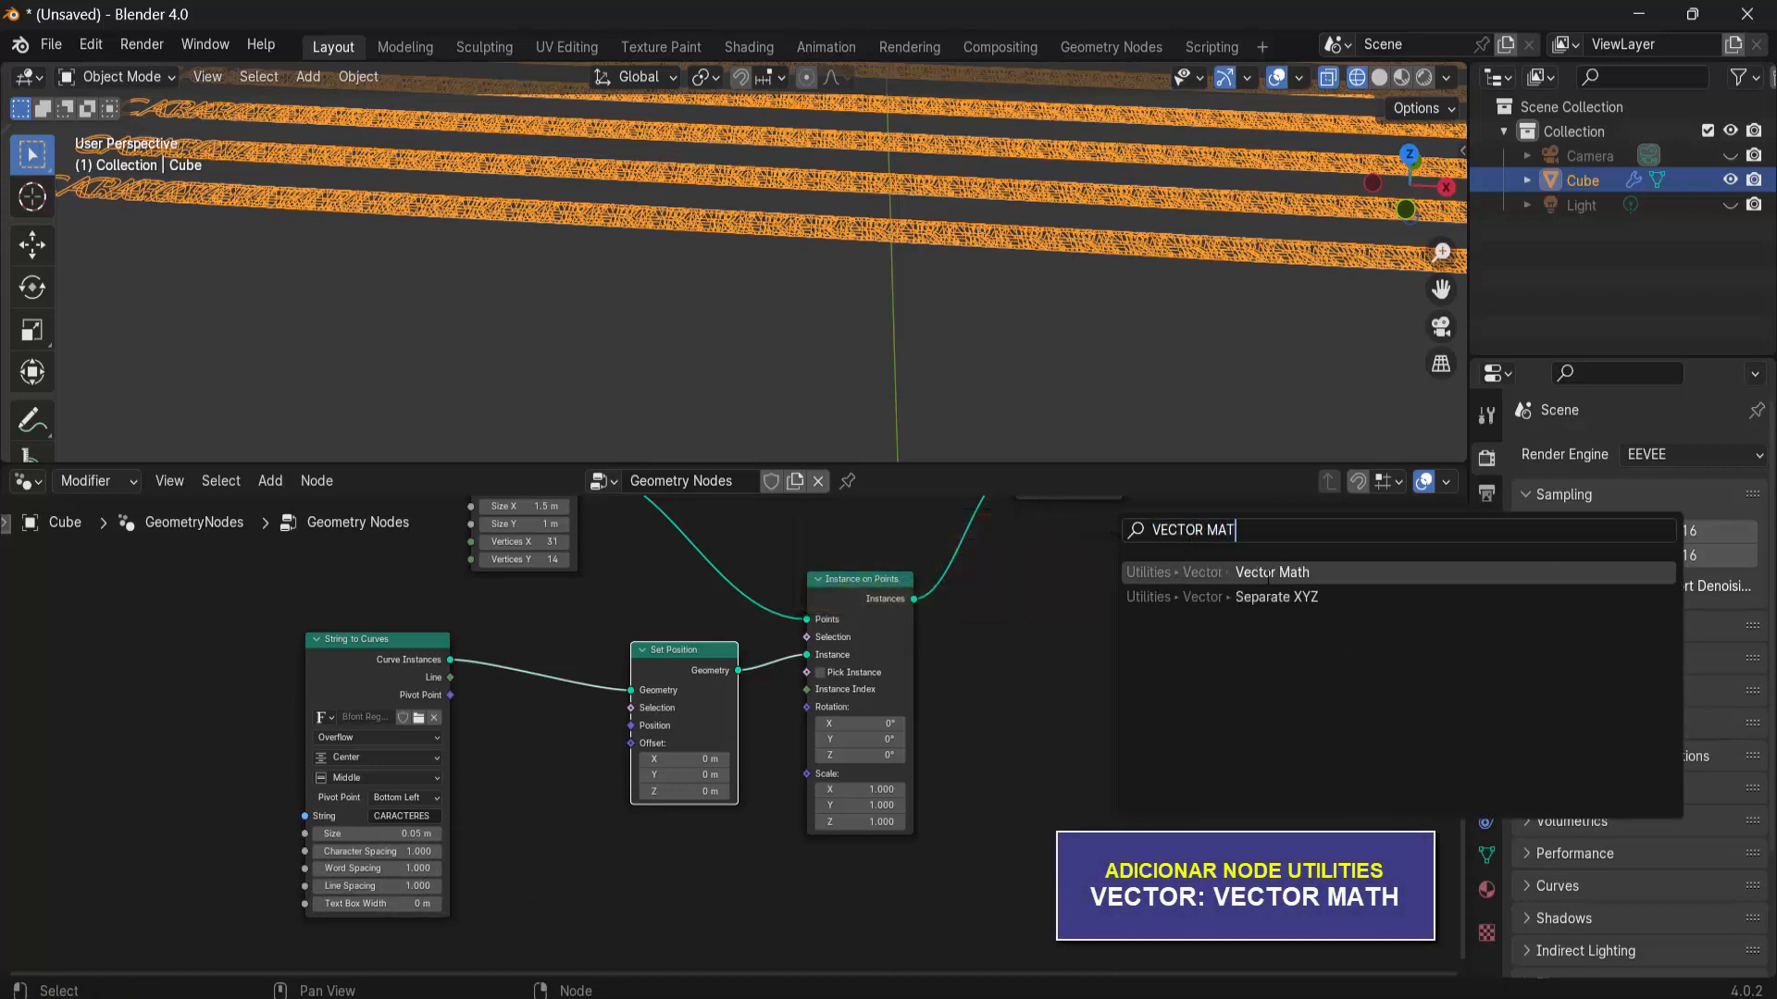
pyautogui.press('Return')
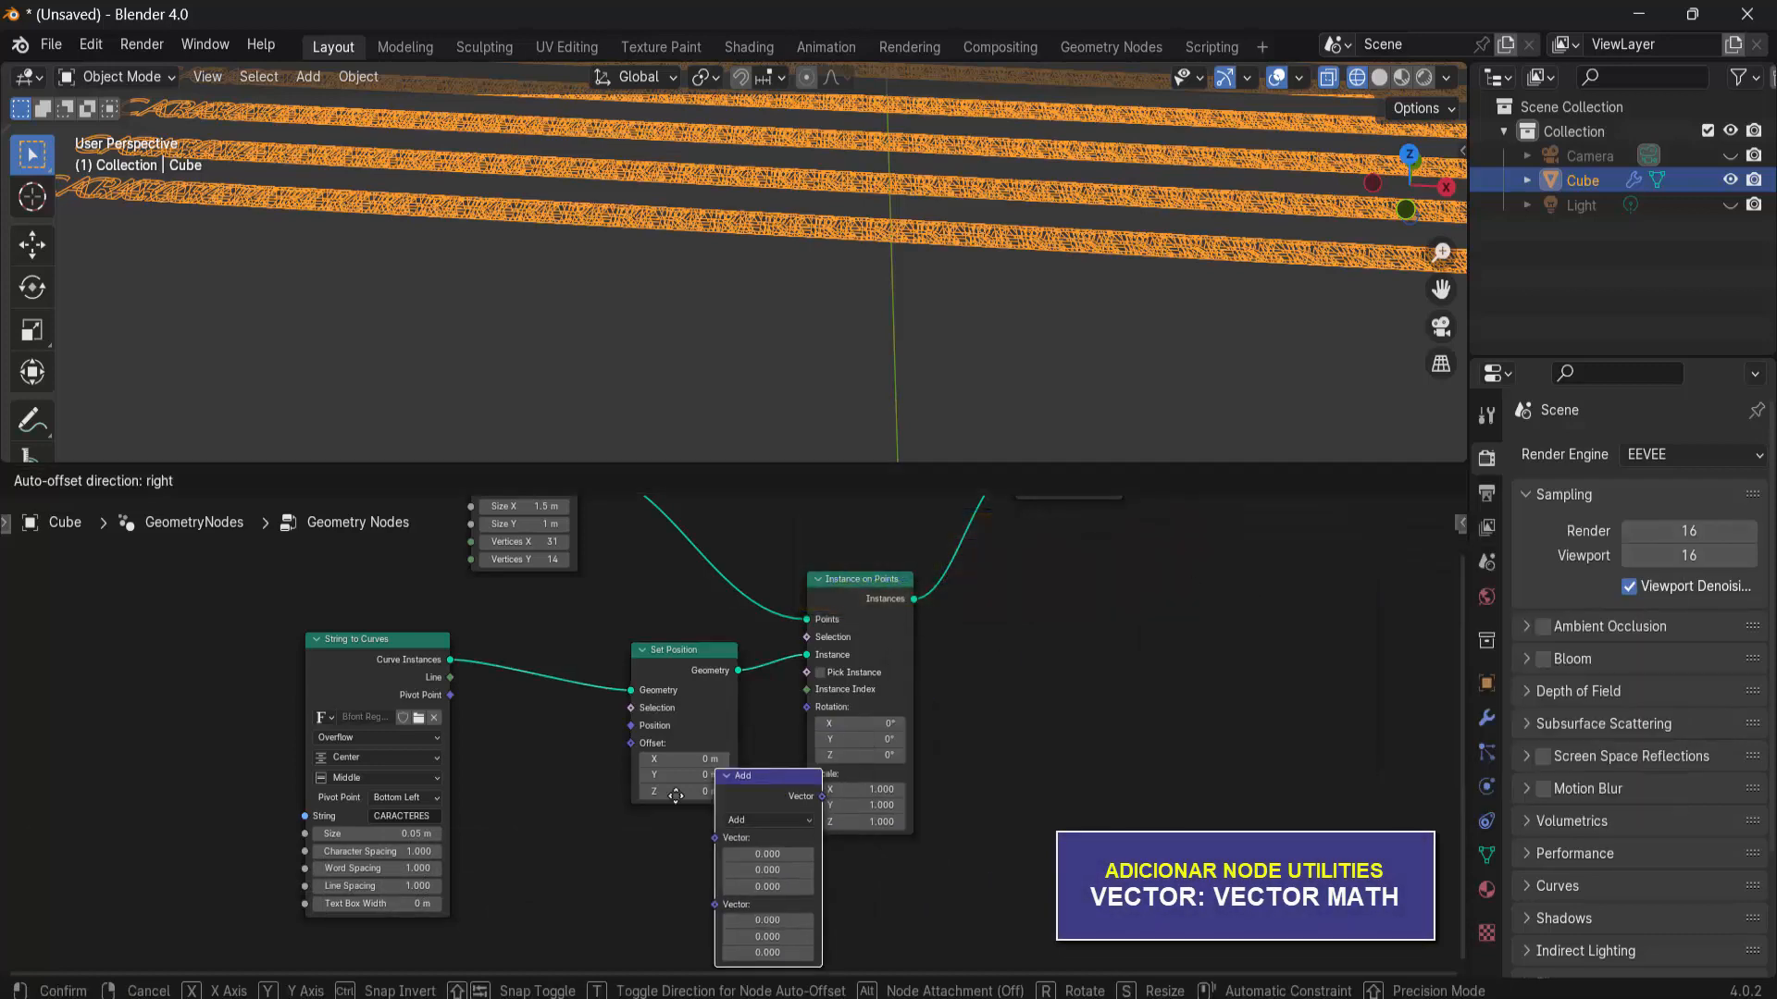
pyautogui.click(491, 734)
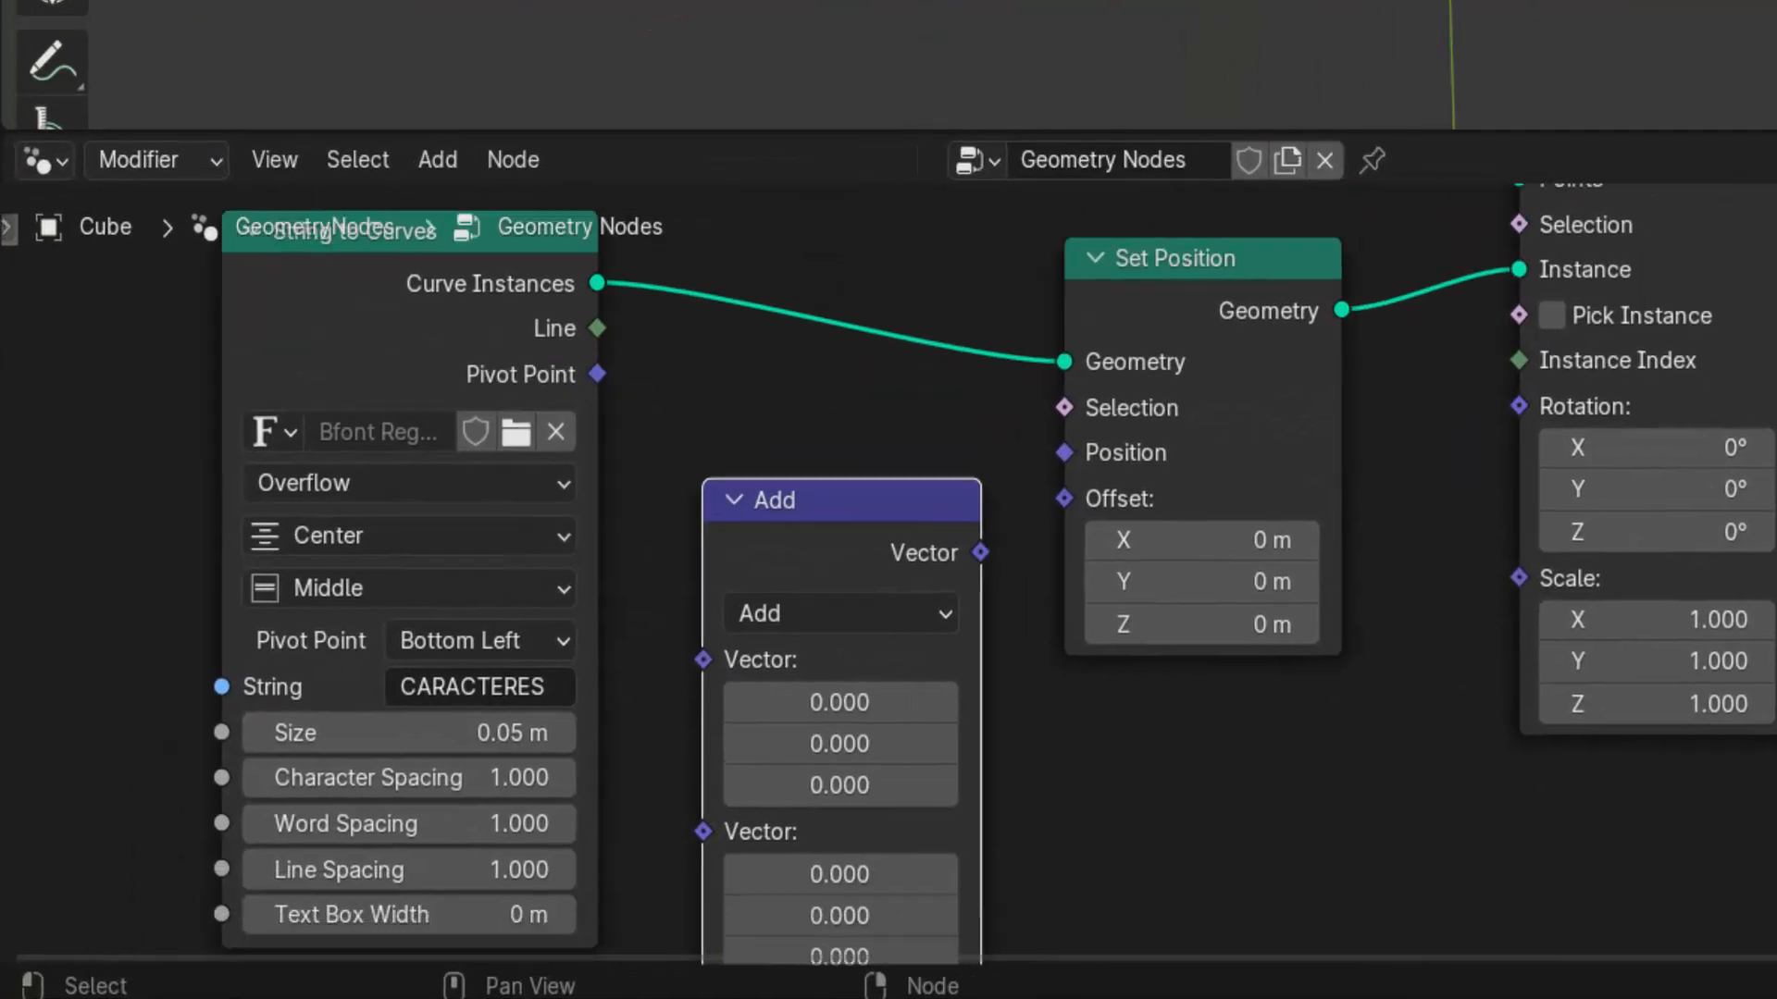
pyautogui.moveTo(1544, 606); pyautogui.dragTo(1689, 574, button='middle')
pyautogui.moveTo(622, 208); pyautogui.dragTo(468, 248)
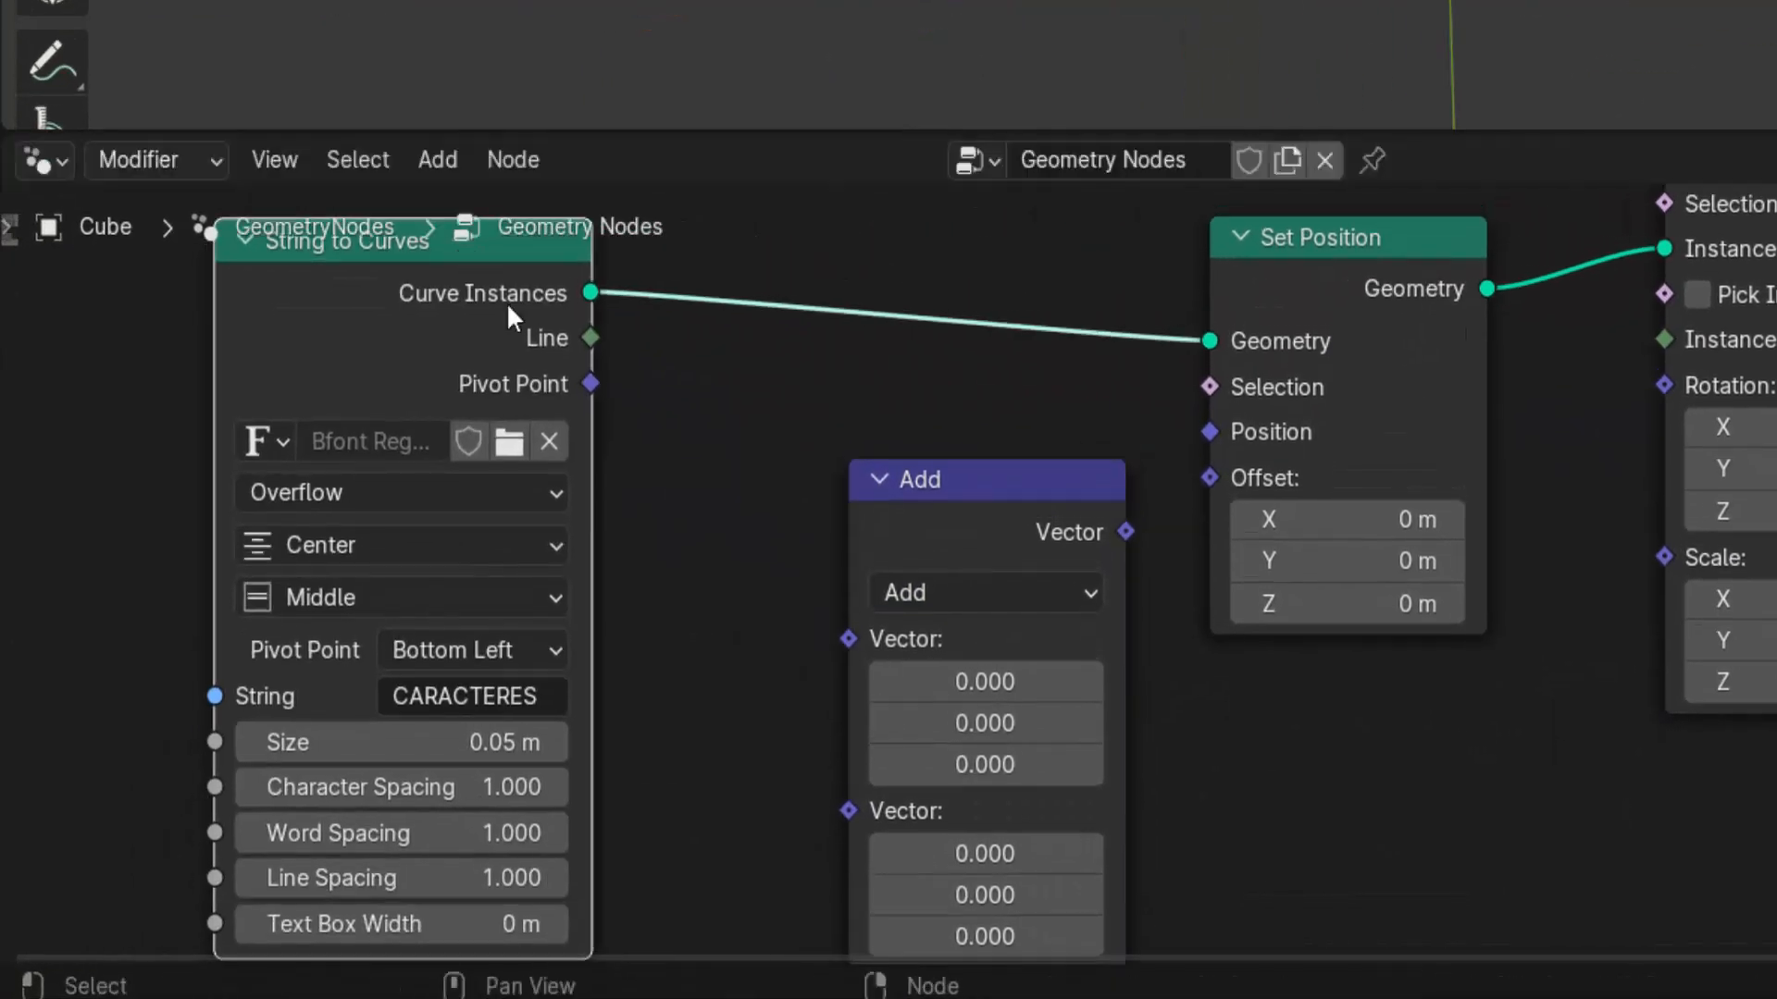
pyautogui.moveTo(935, 500); pyautogui.dragTo(866, 404)
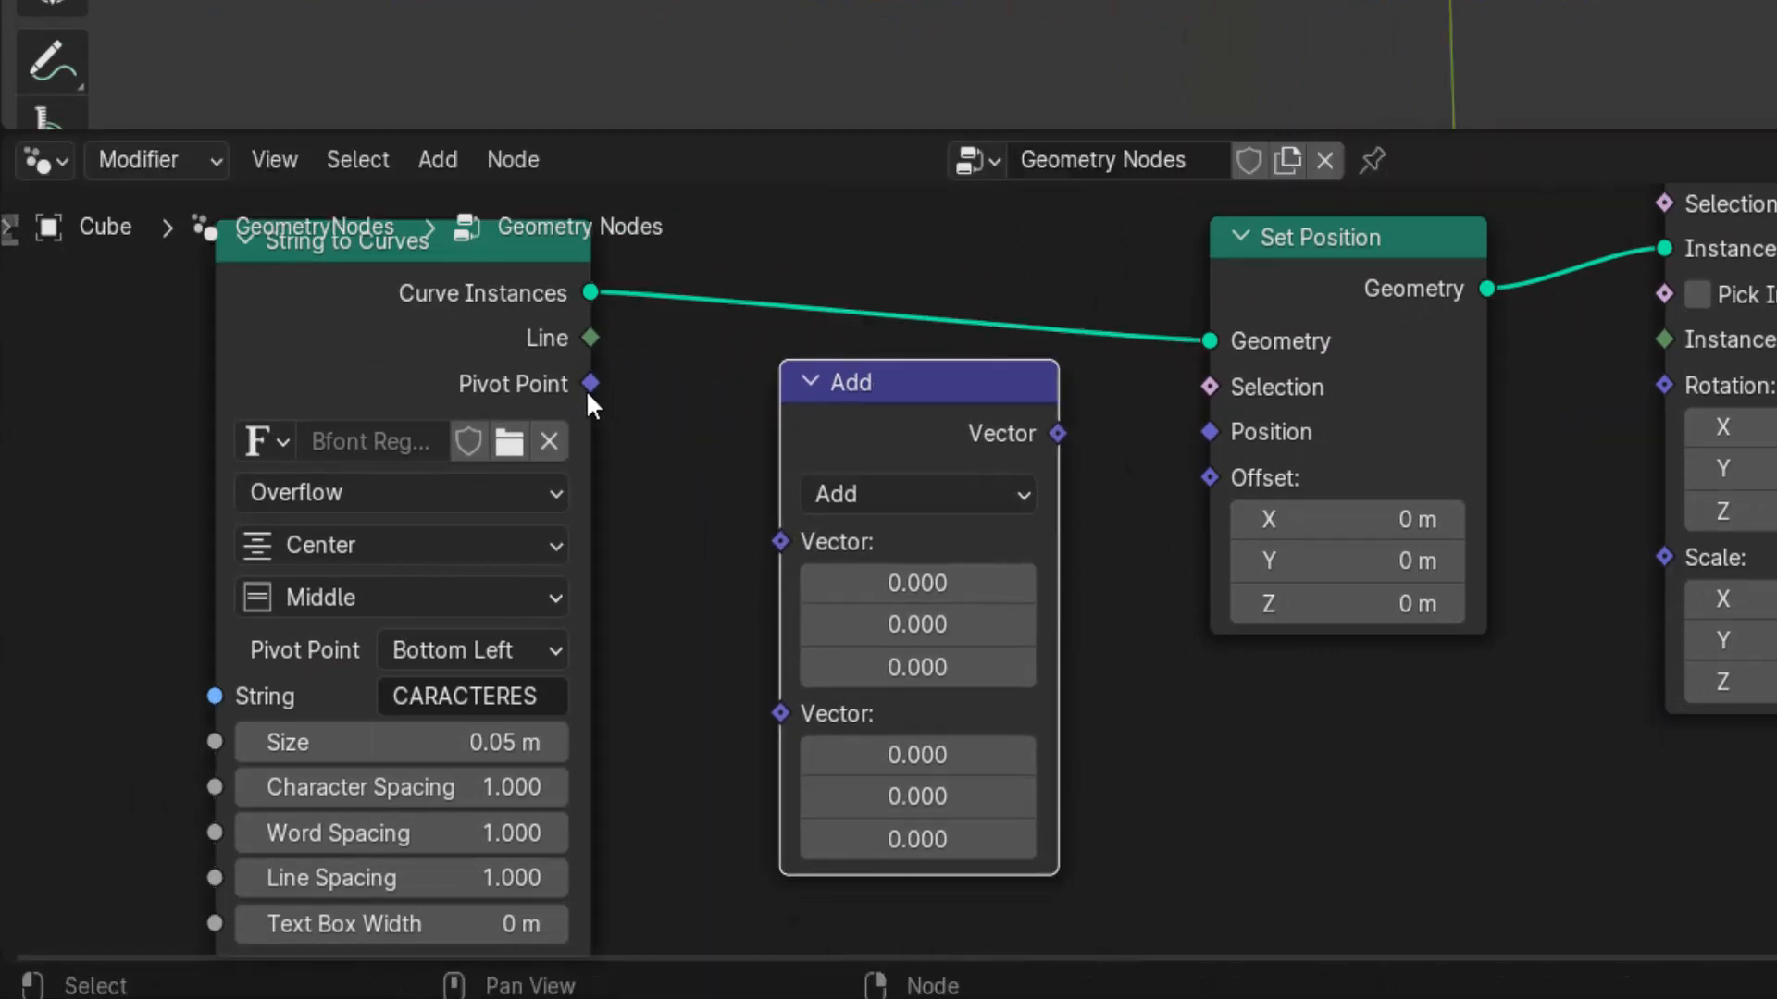
# - Connect String to Curves' Pivot Point output to the Vector Math node's first Vector input and set its operation to Scale
pyautogui.moveTo(590, 383); pyautogui.dragTo(797, 542)
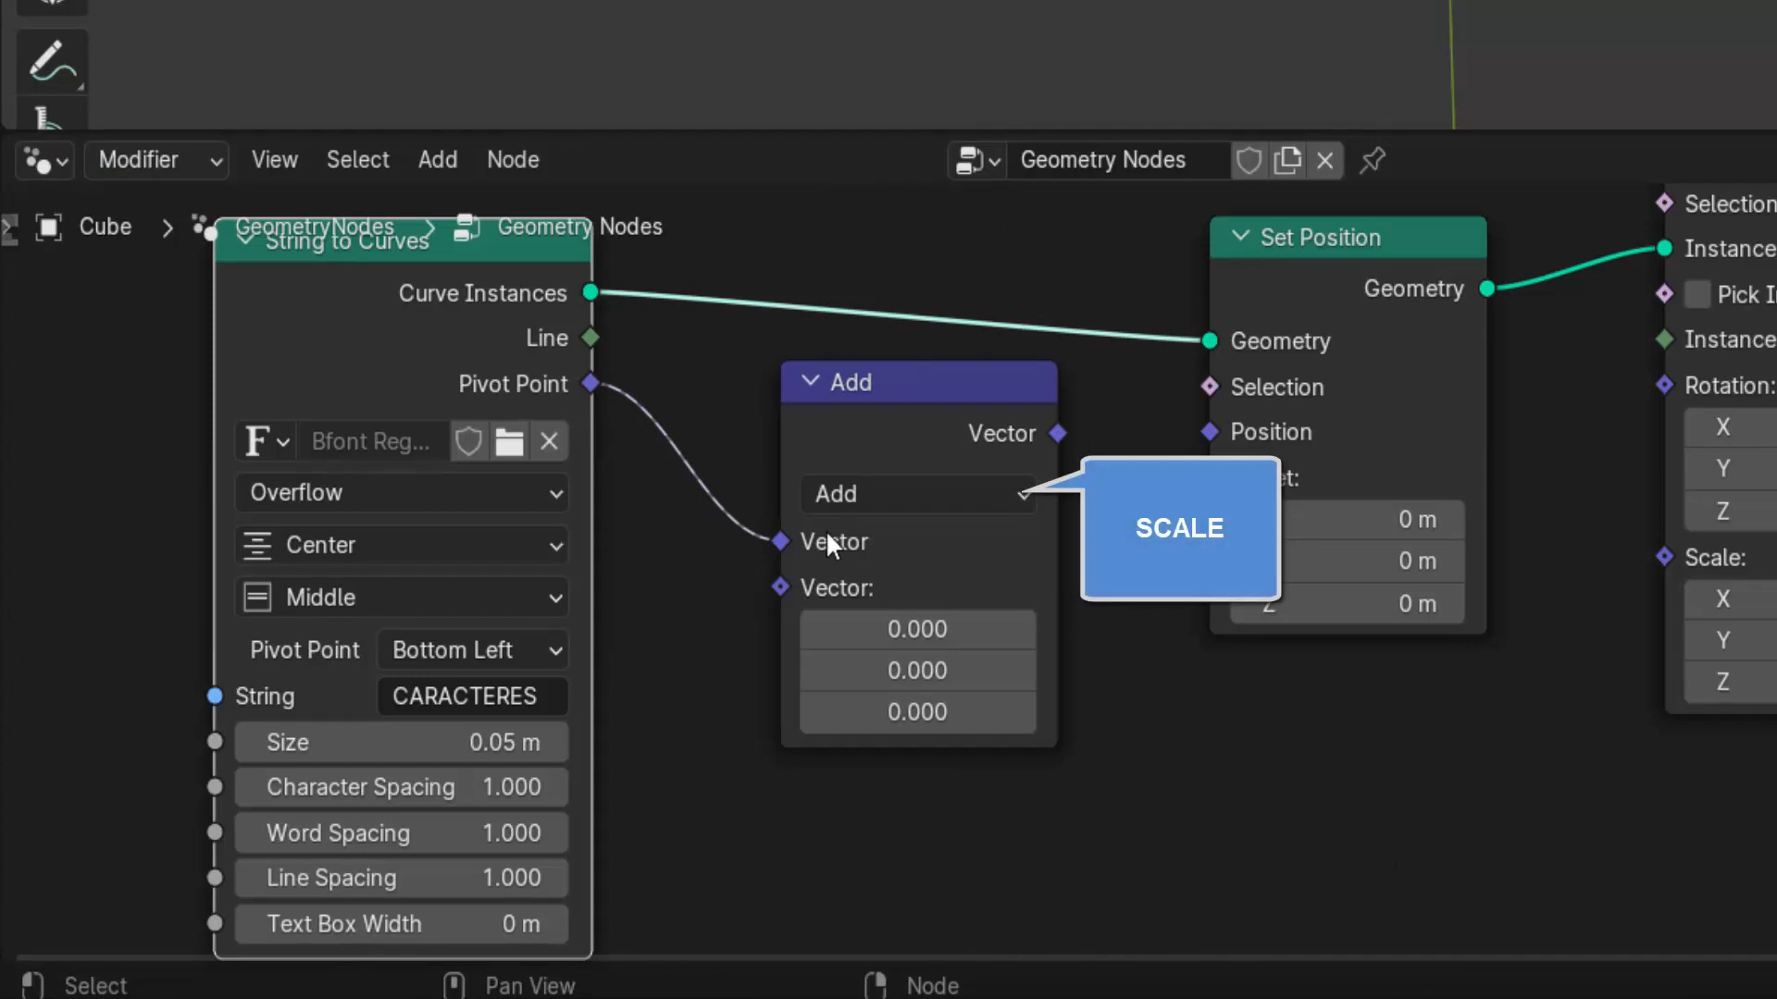
pyautogui.click(866, 492)
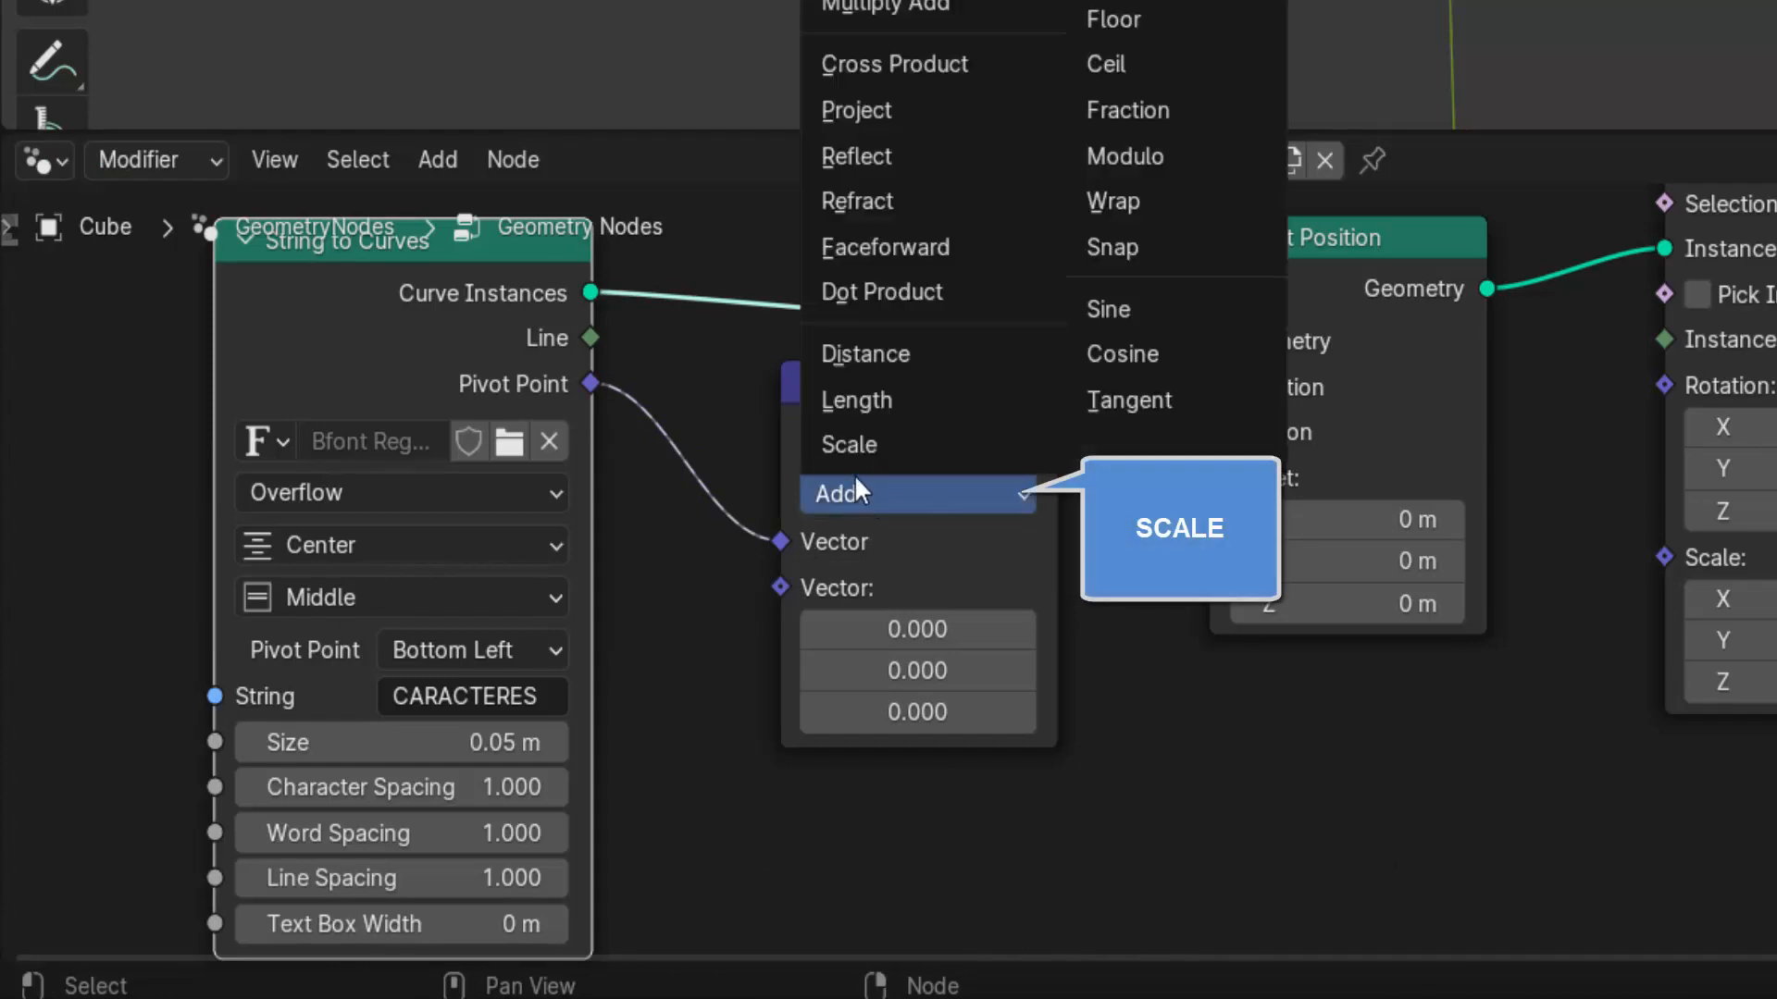
pyautogui.click(855, 447)
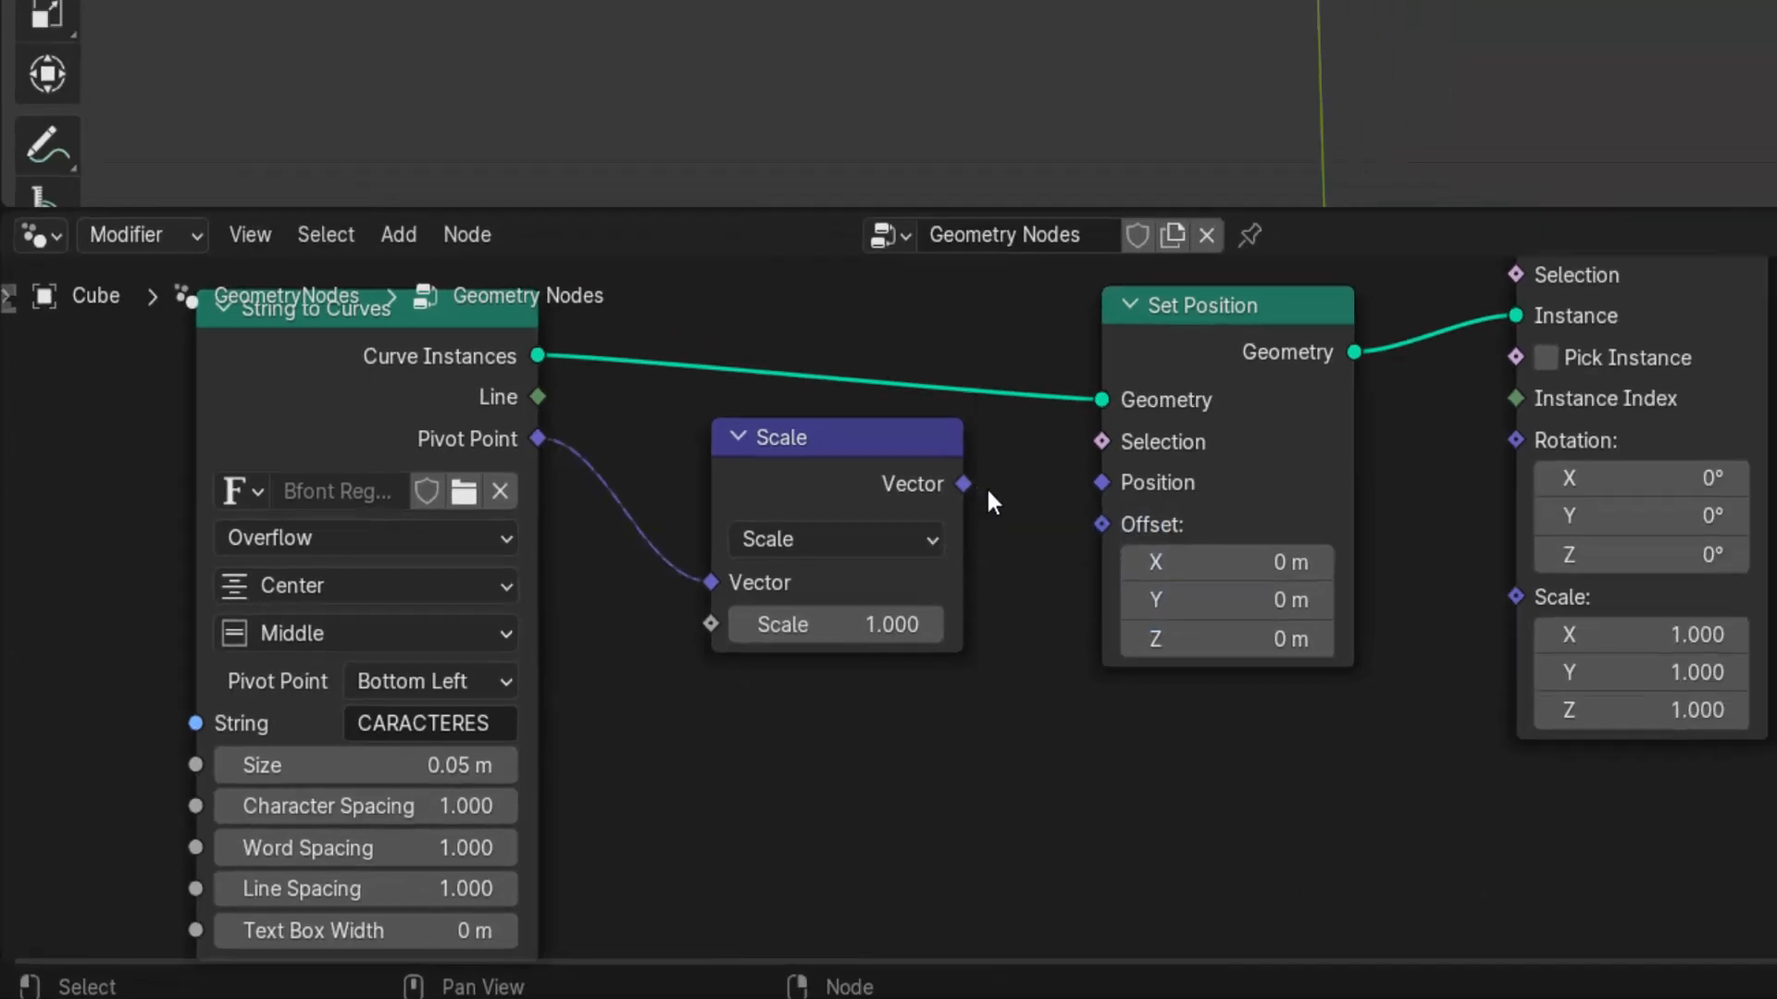
# - Connect the Scale node's Vector output to Set Position's Position input and set its scale factor to -1
pyautogui.moveTo(965, 484); pyautogui.dragTo(1089, 496)
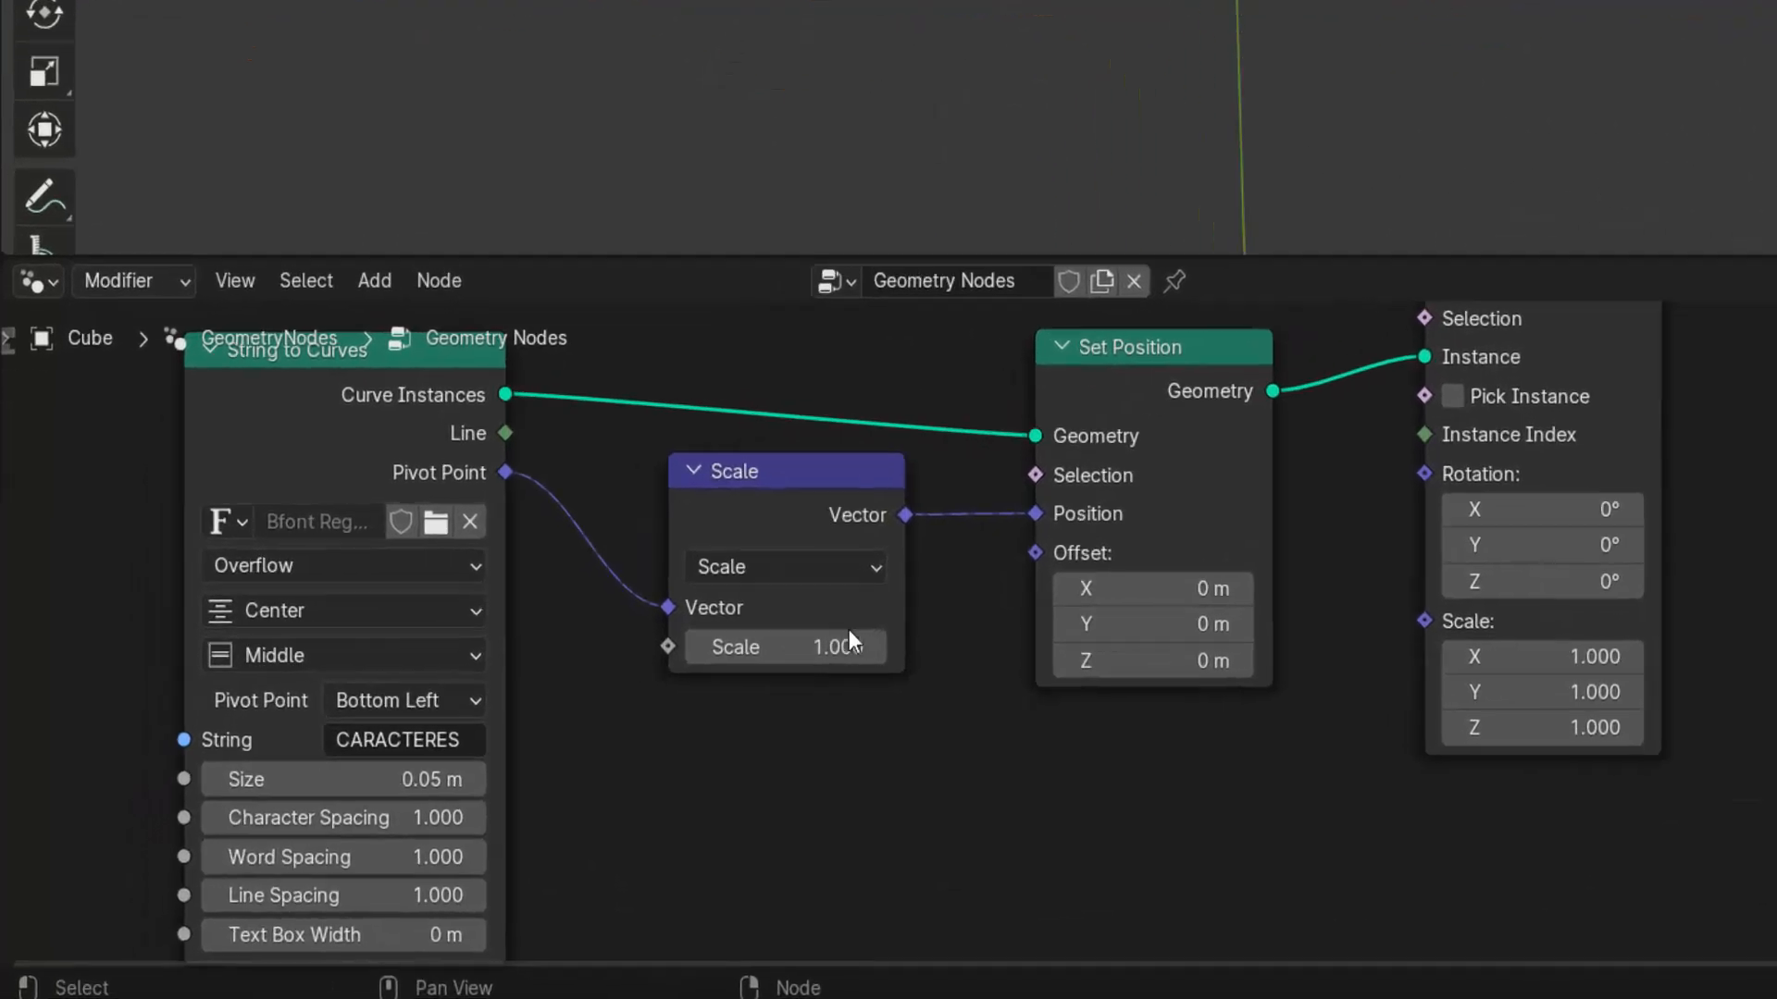
pyautogui.click(610, 745)
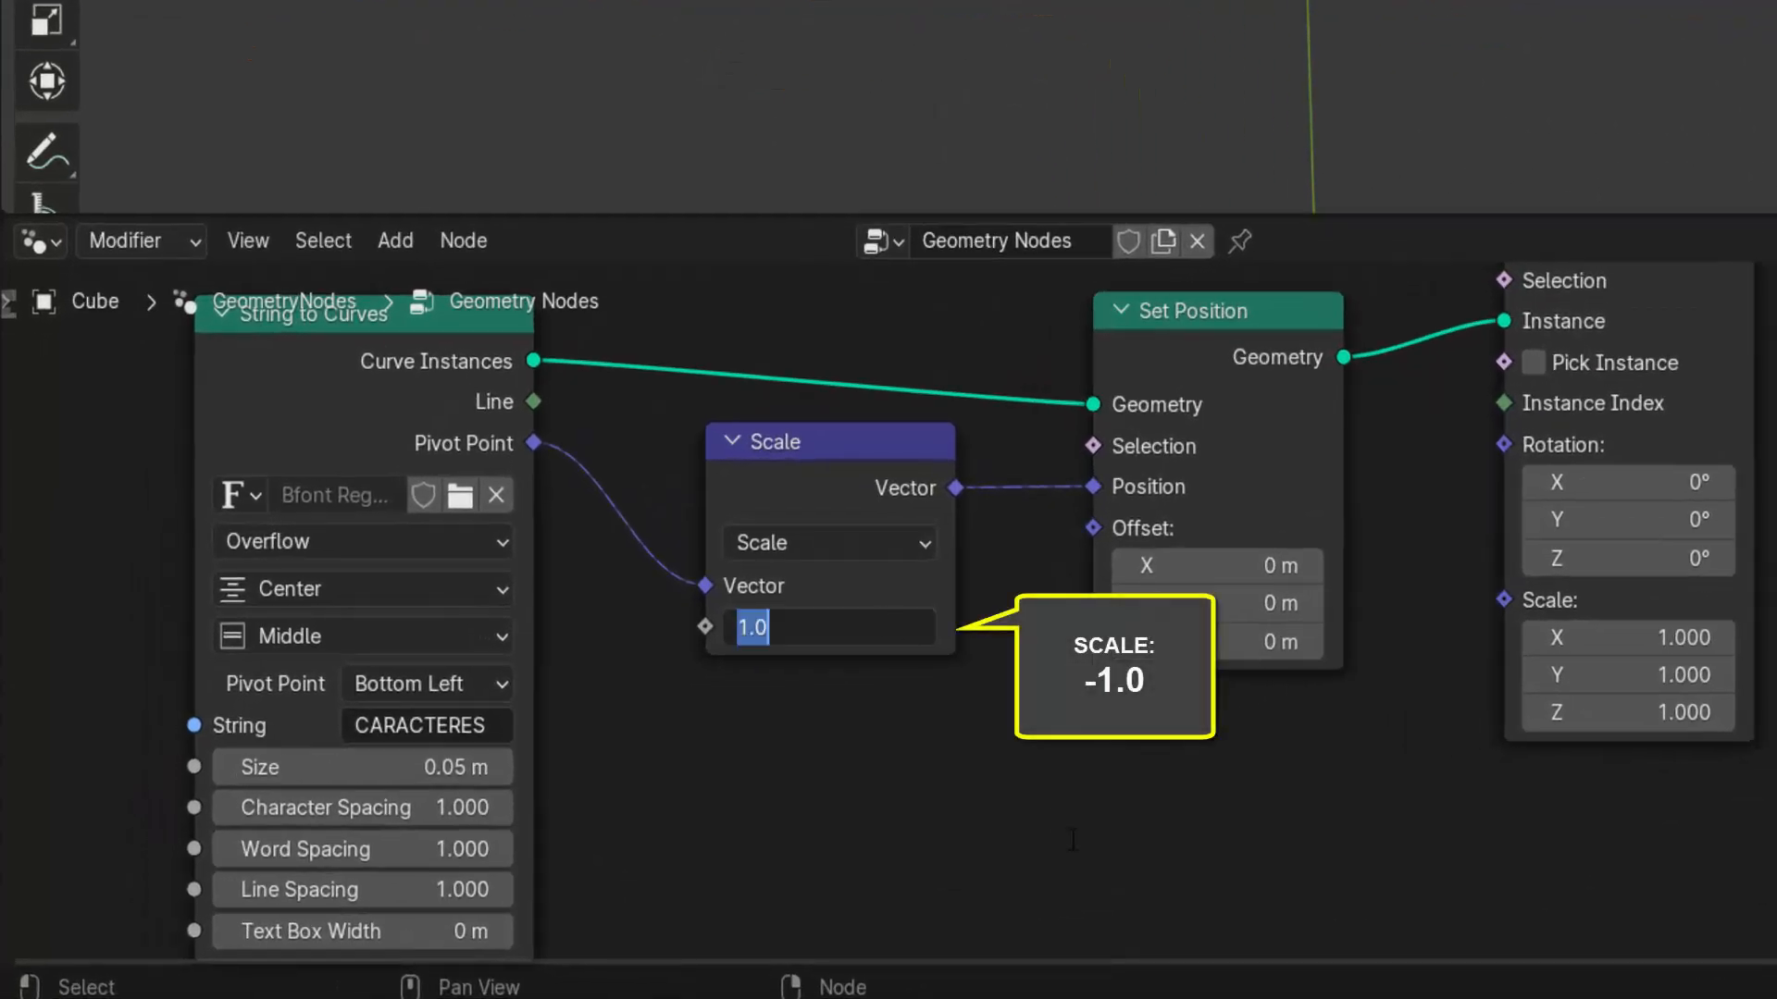
pyautogui.press('Return')
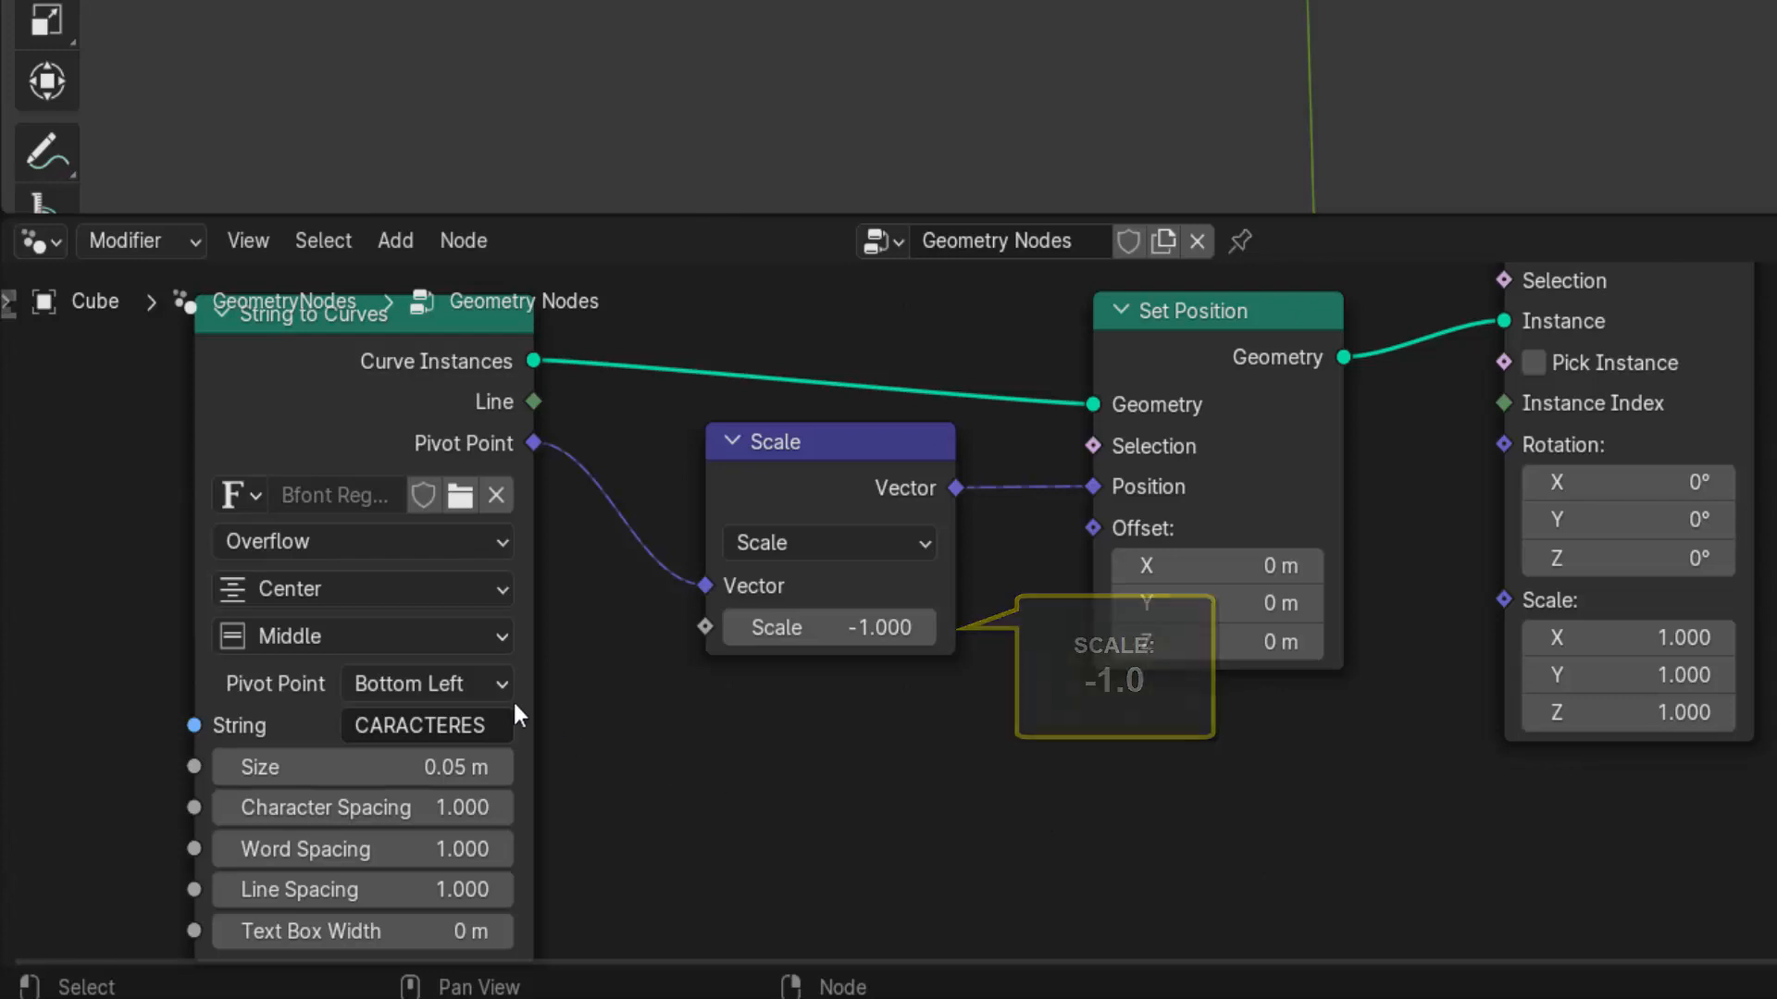
# - Set String to Curves' Pivot Point to Midpoint and enable Pick Instance on the Instance on Points node
pyautogui.click(447, 682)
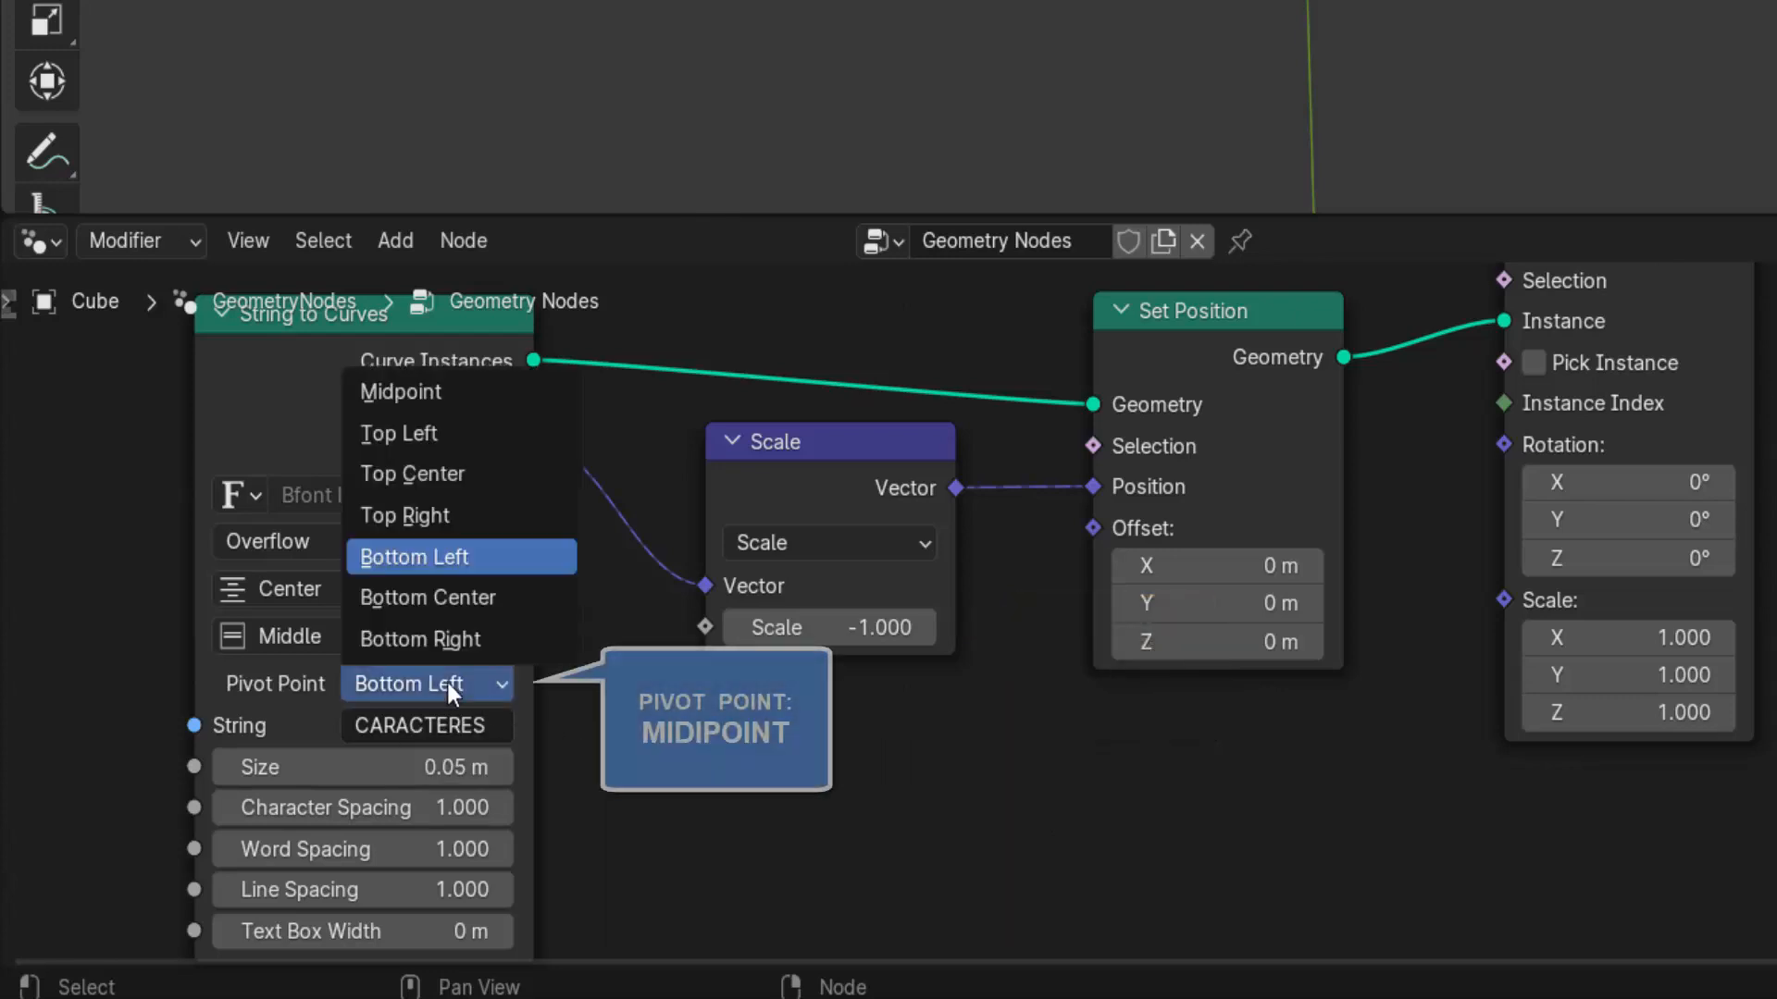
pyautogui.click(415, 392)
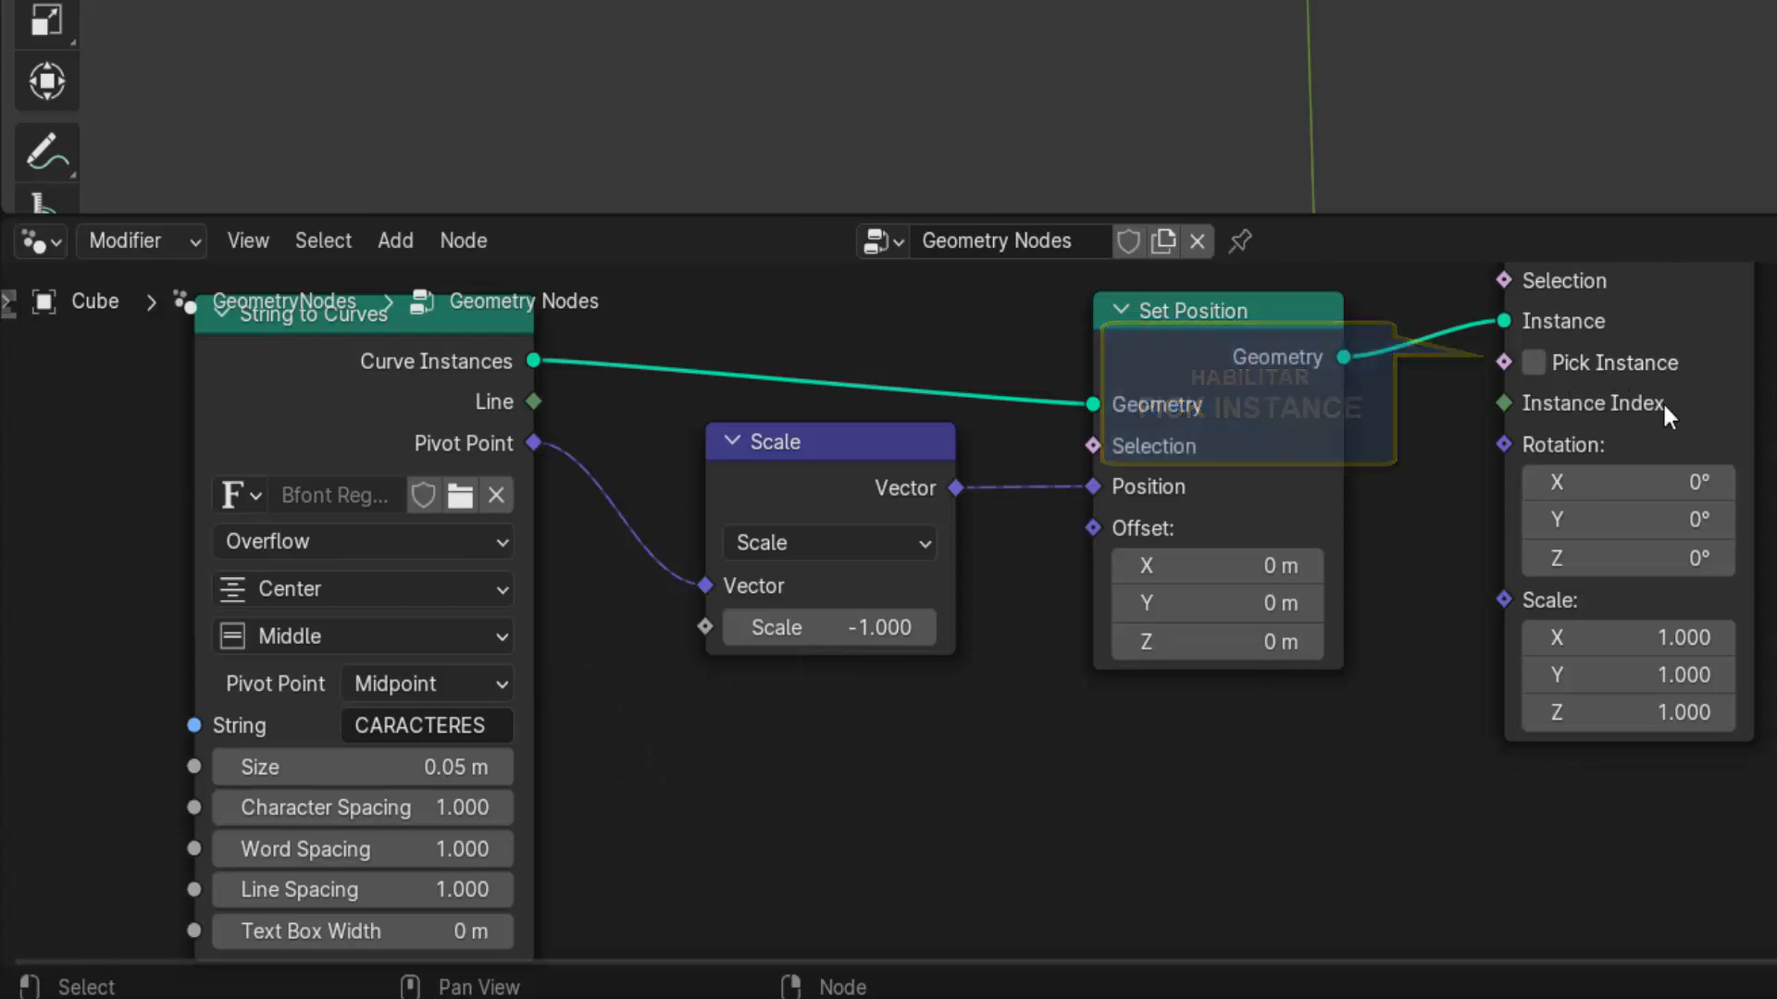
pyautogui.moveTo(1662, 402); pyautogui.dragTo(1617, 549, button='middle')
pyautogui.moveTo(1776, 636); pyautogui.dragTo(1770, 620, button='middle')
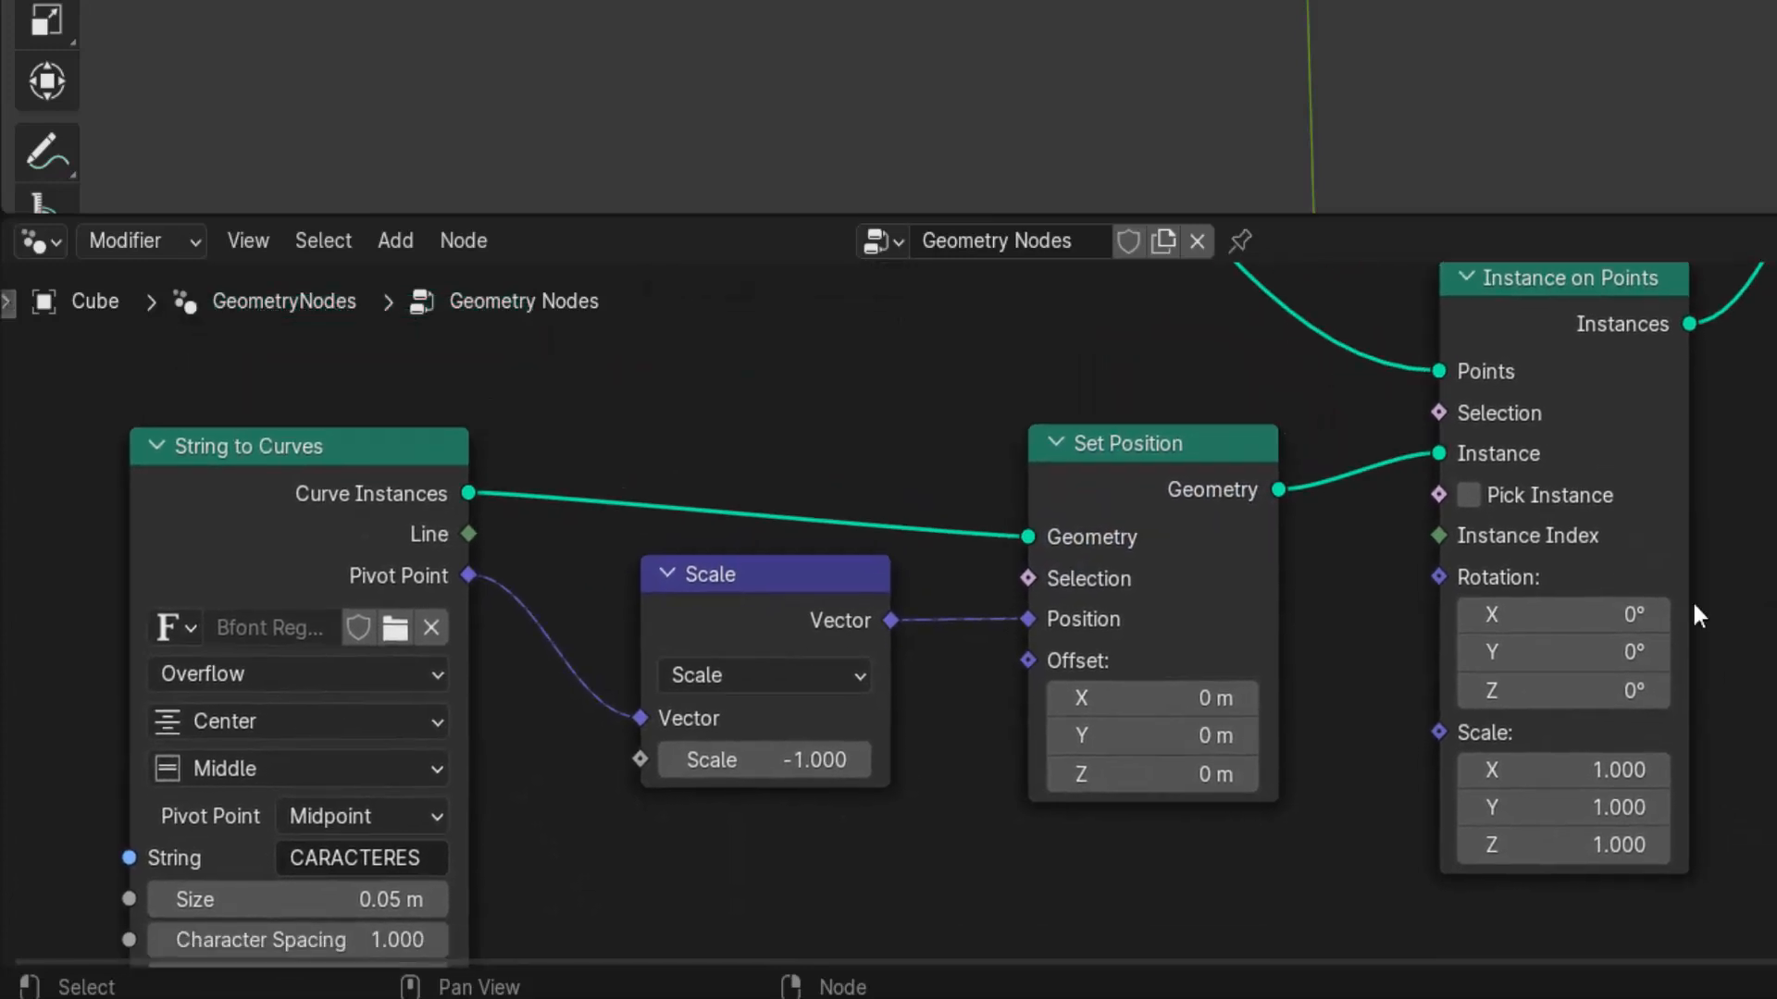
pyautogui.click(1469, 495)
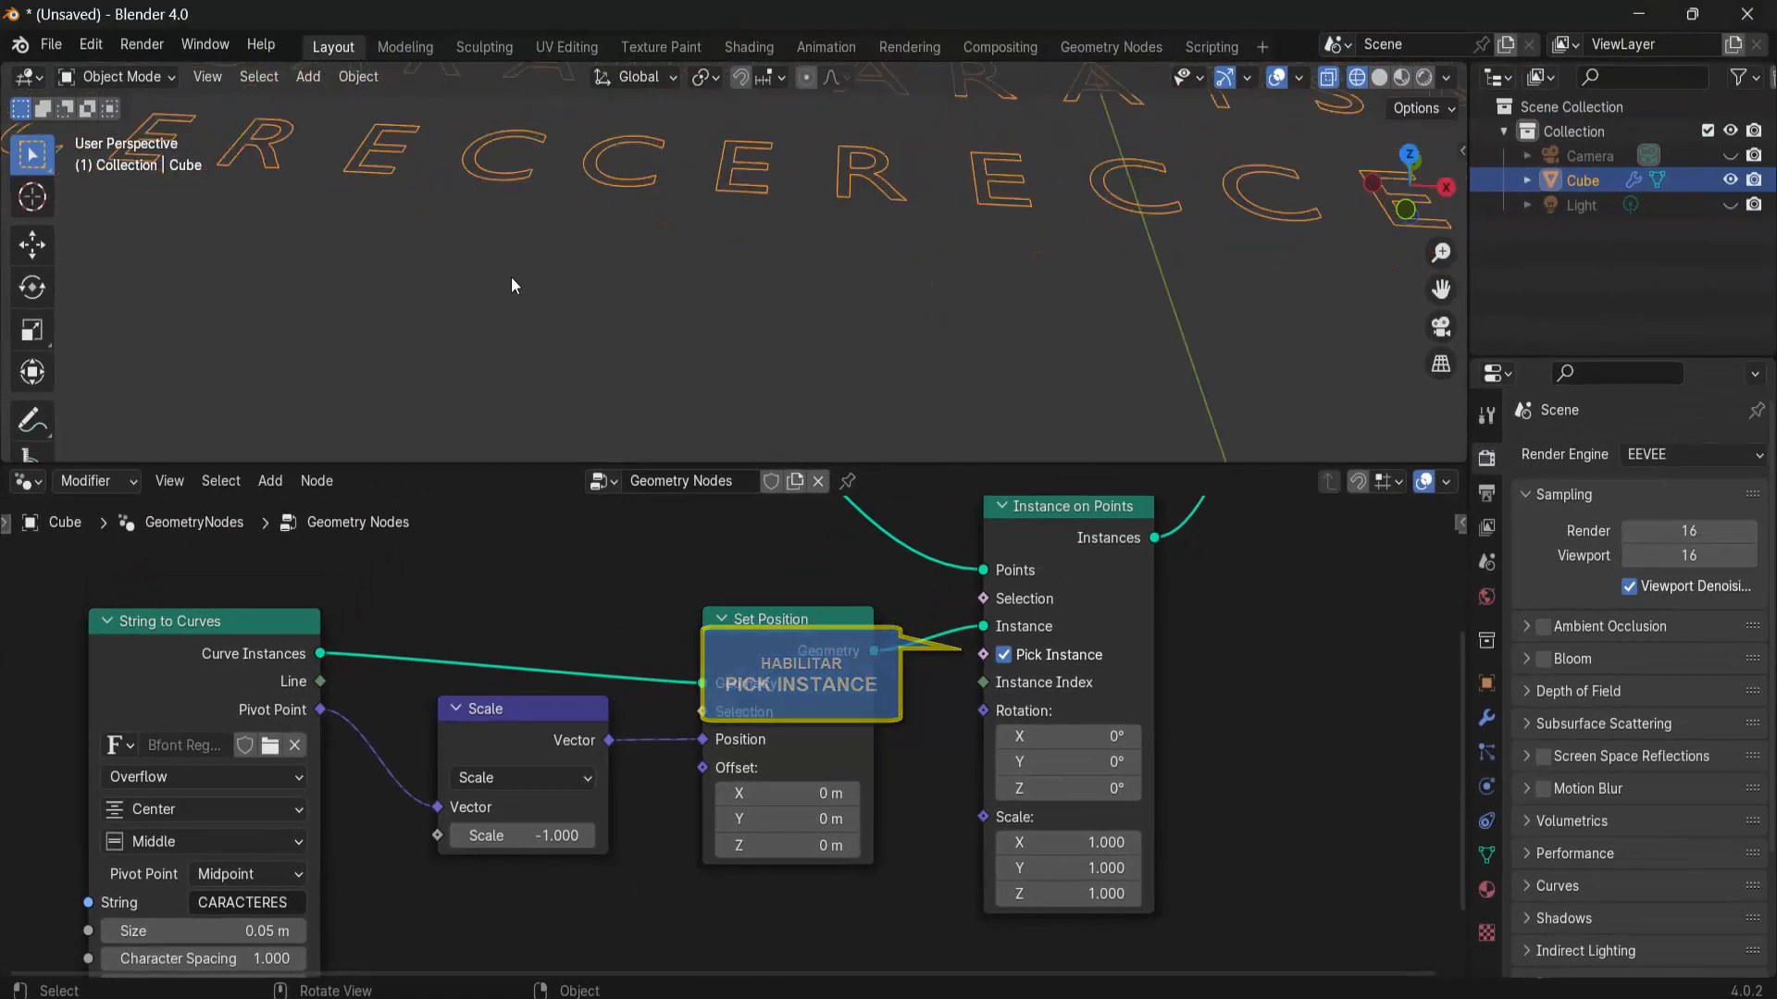
pyautogui.moveTo(511, 276); pyautogui.dragTo(754, 264, button='middle')
pyautogui.scroll(-1, 433, 647)
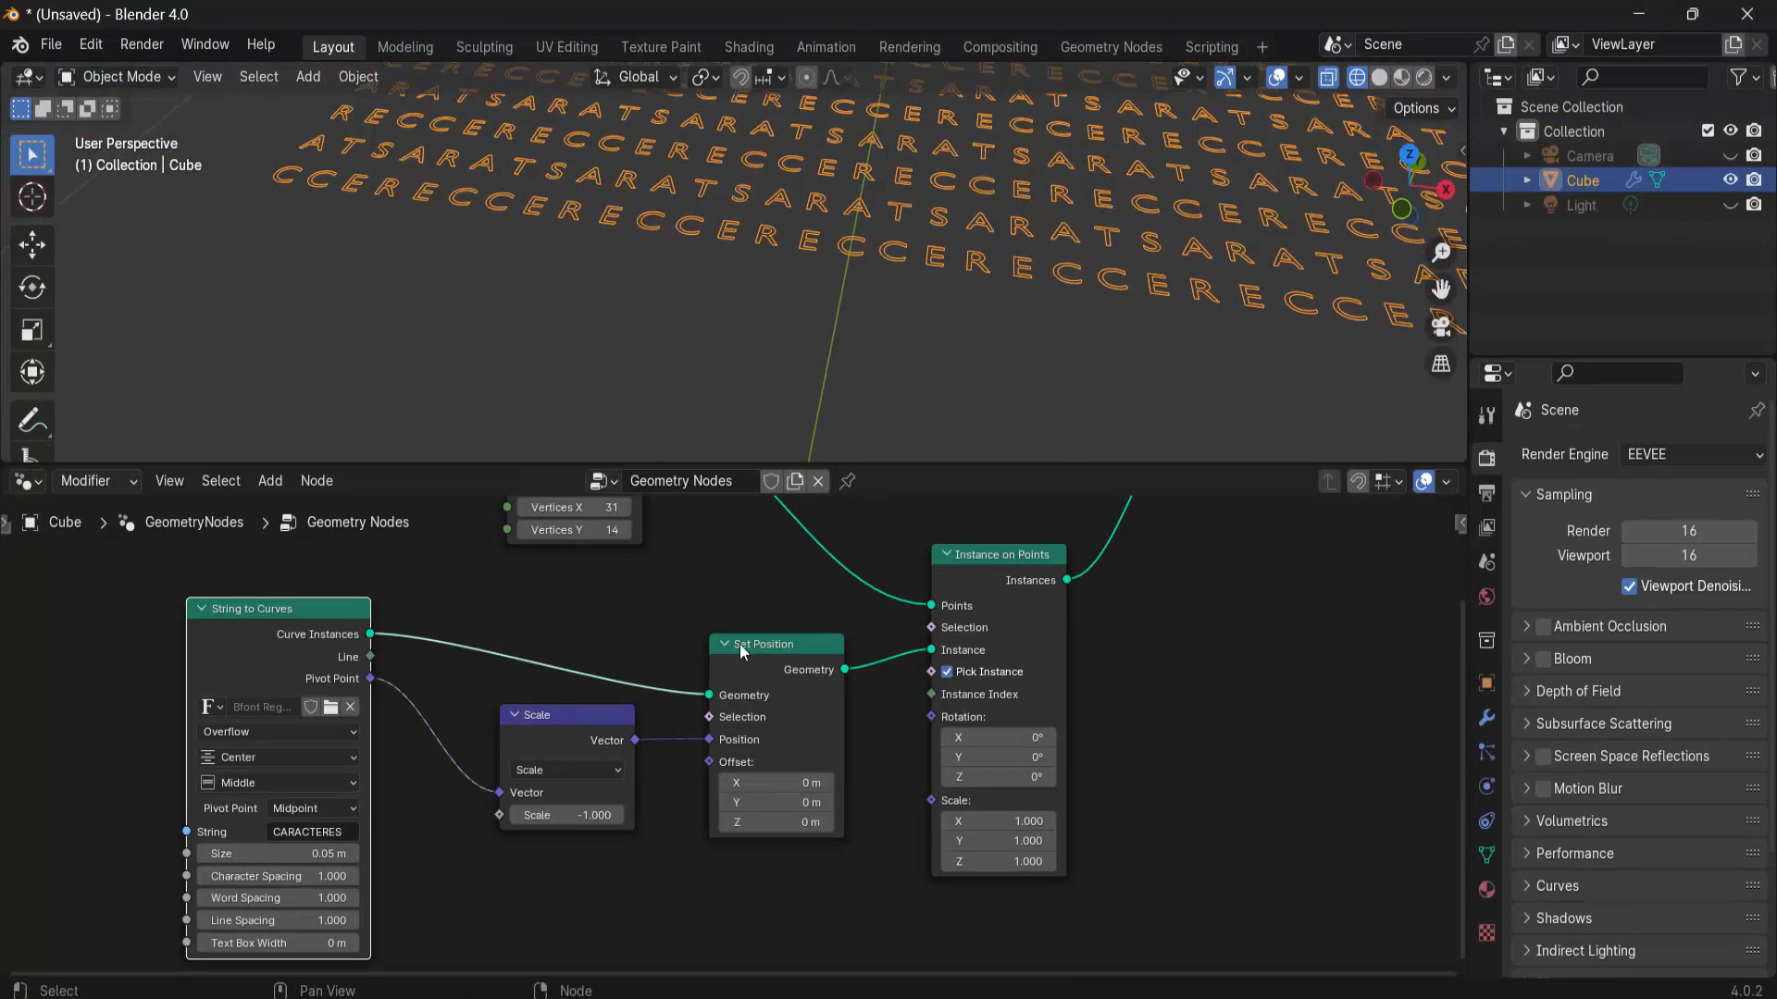
# - Move the Set Position node up in line with String to Curves and switch the 3D viewport to Solid shading
pyautogui.moveTo(740, 642); pyautogui.dragTo(737, 585)
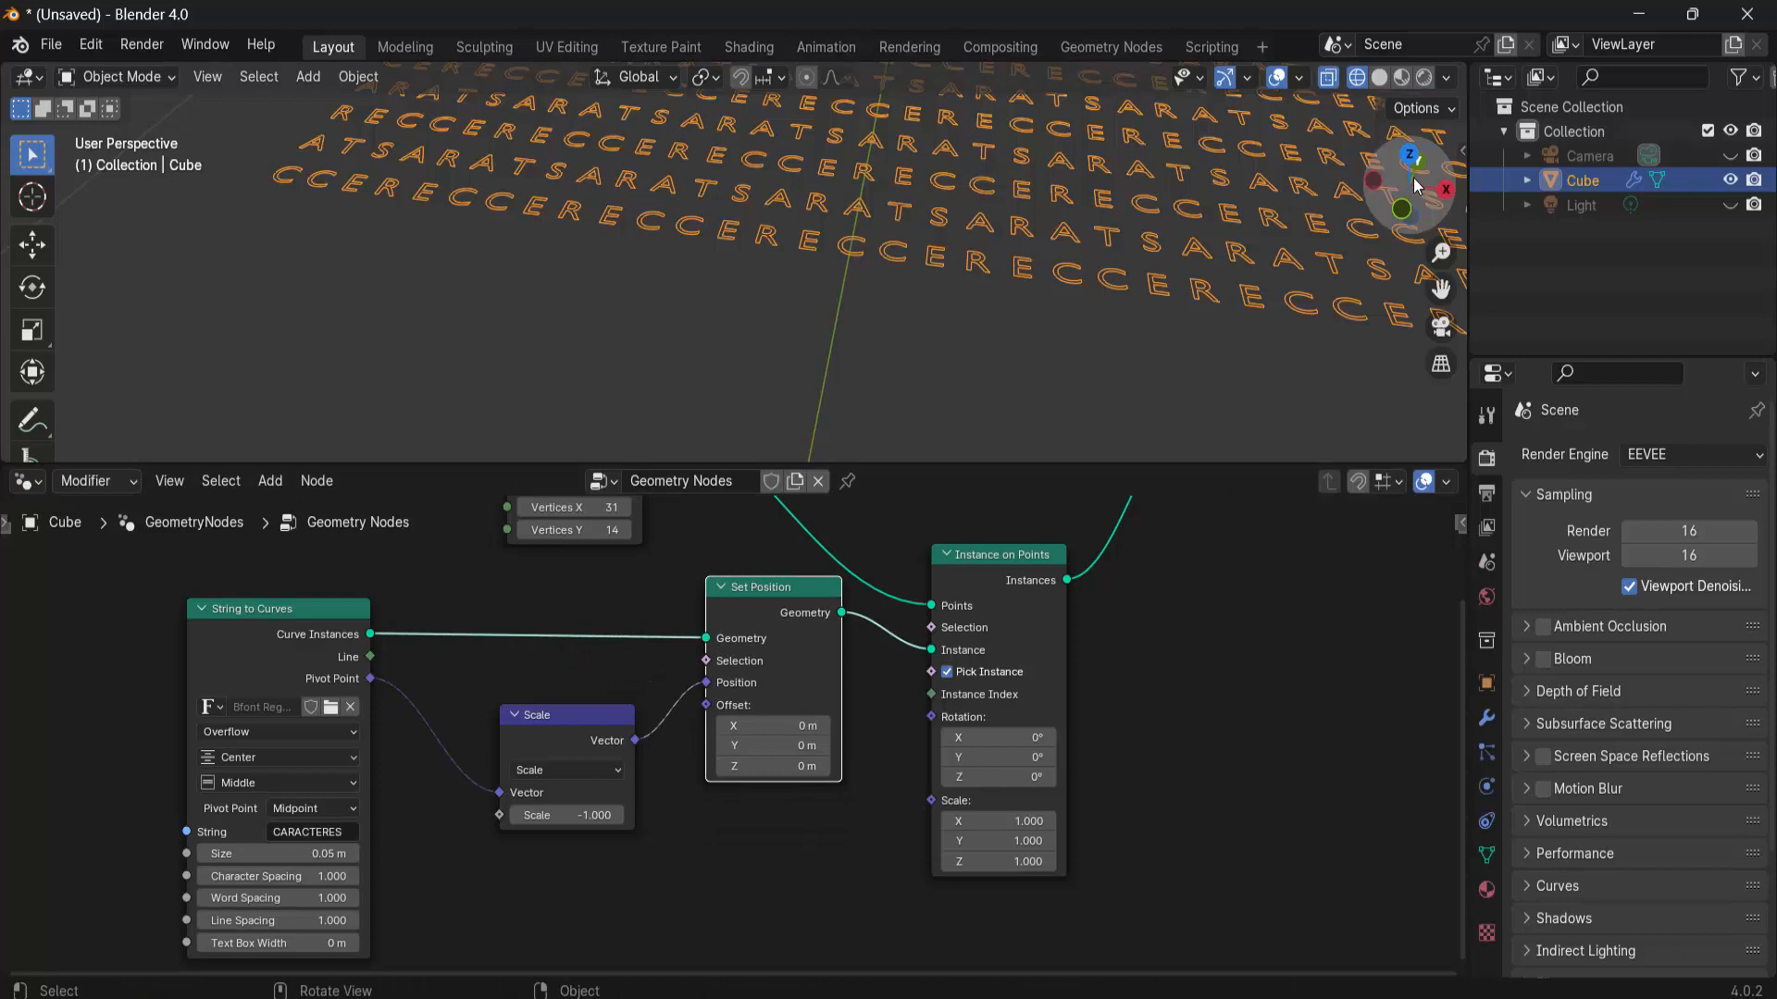
pyautogui.click(1379, 78)
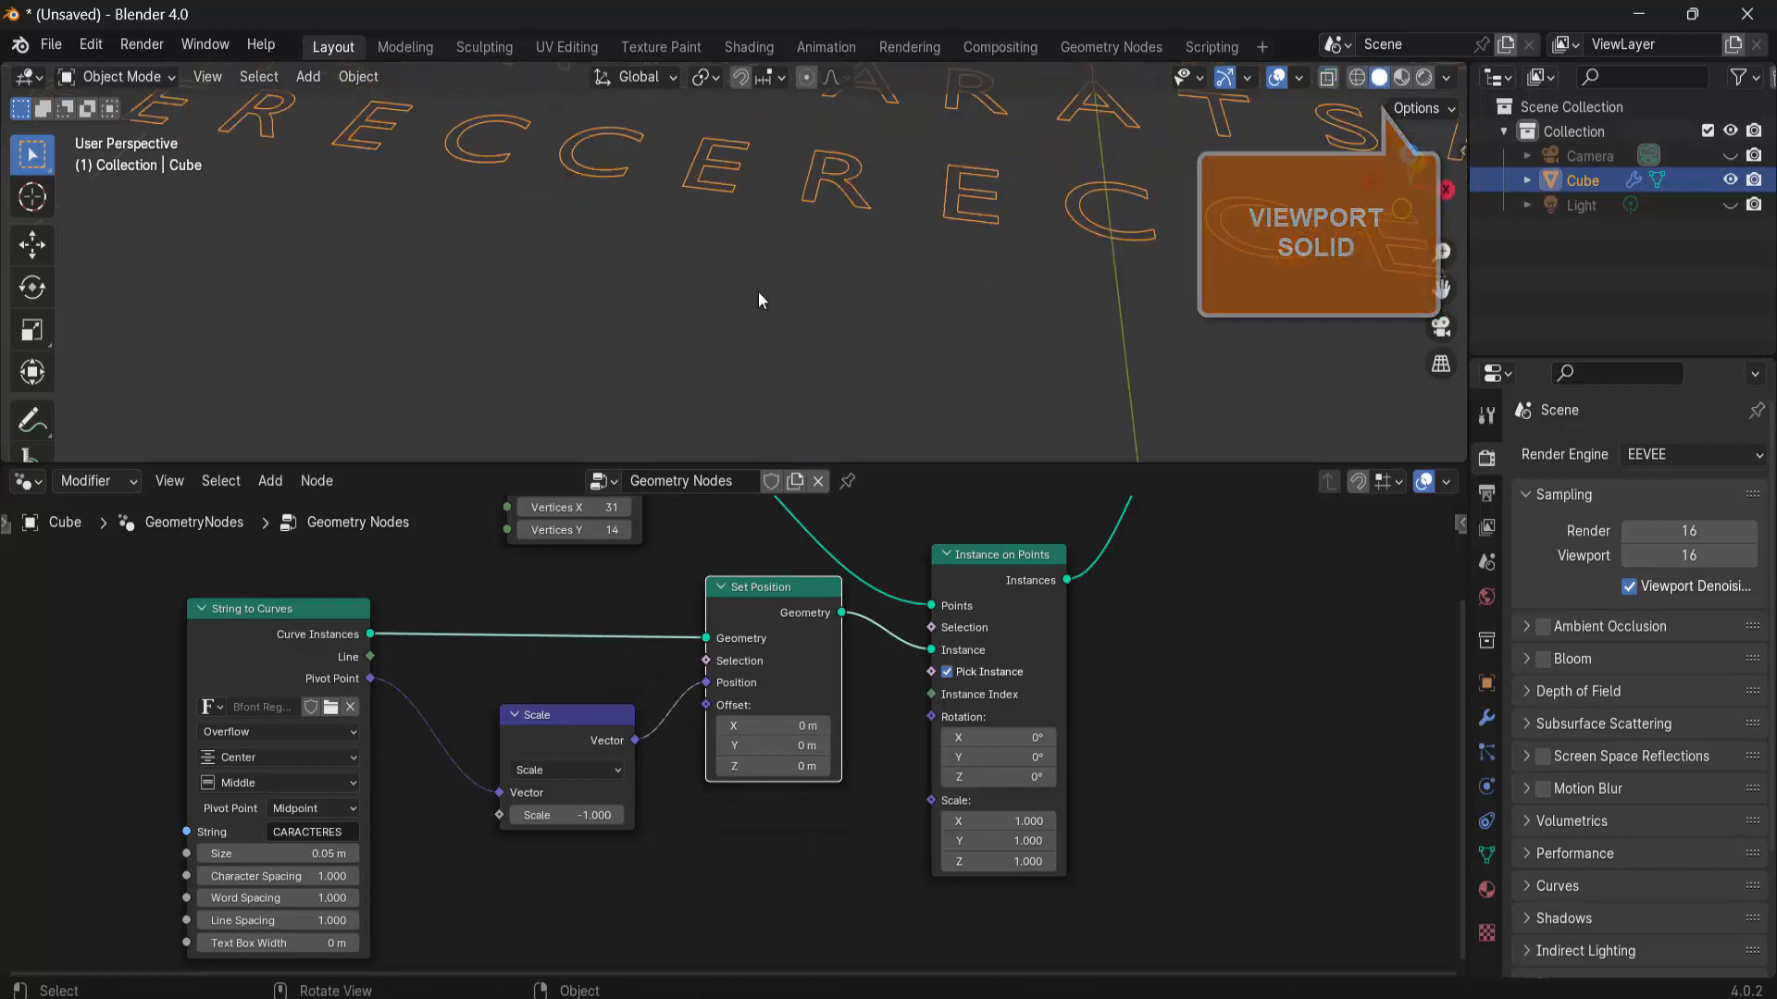
pyautogui.moveTo(758, 291); pyautogui.dragTo(874, 242, button='middle')
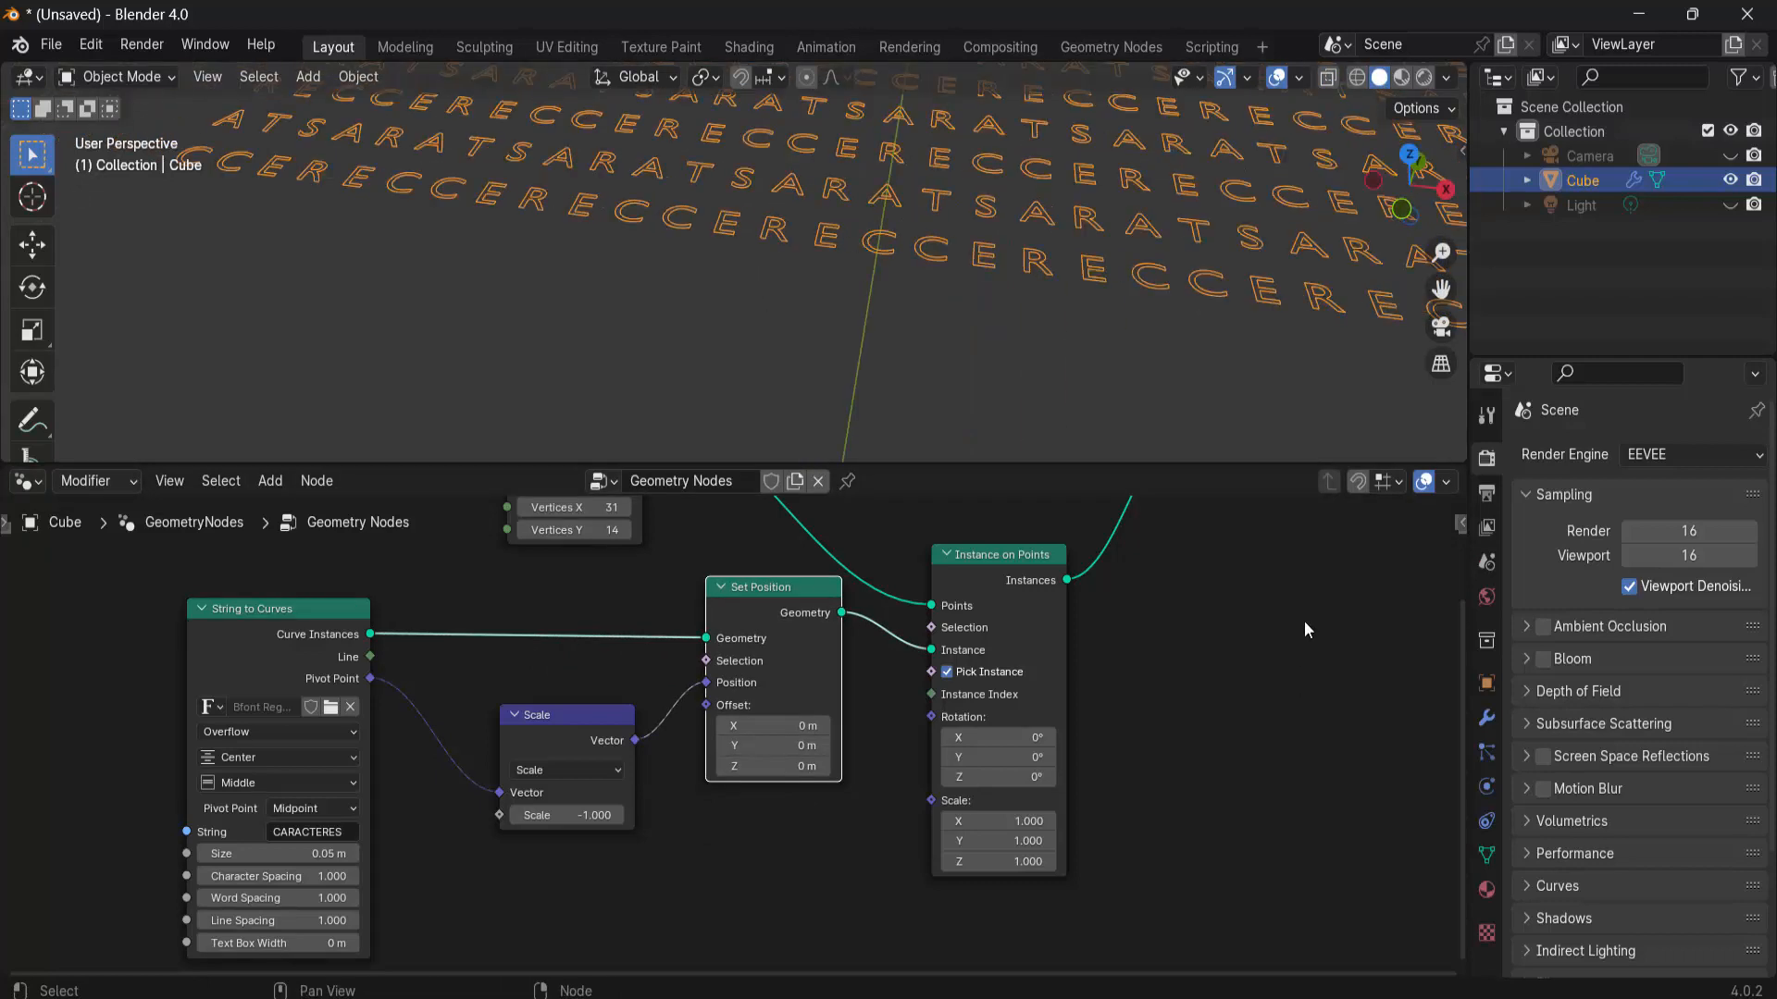
# - Insert a Fill Curve node between String to Curves and Set Position, and move the Scale node clear below it
pyautogui.hotkey('shift', 'a')
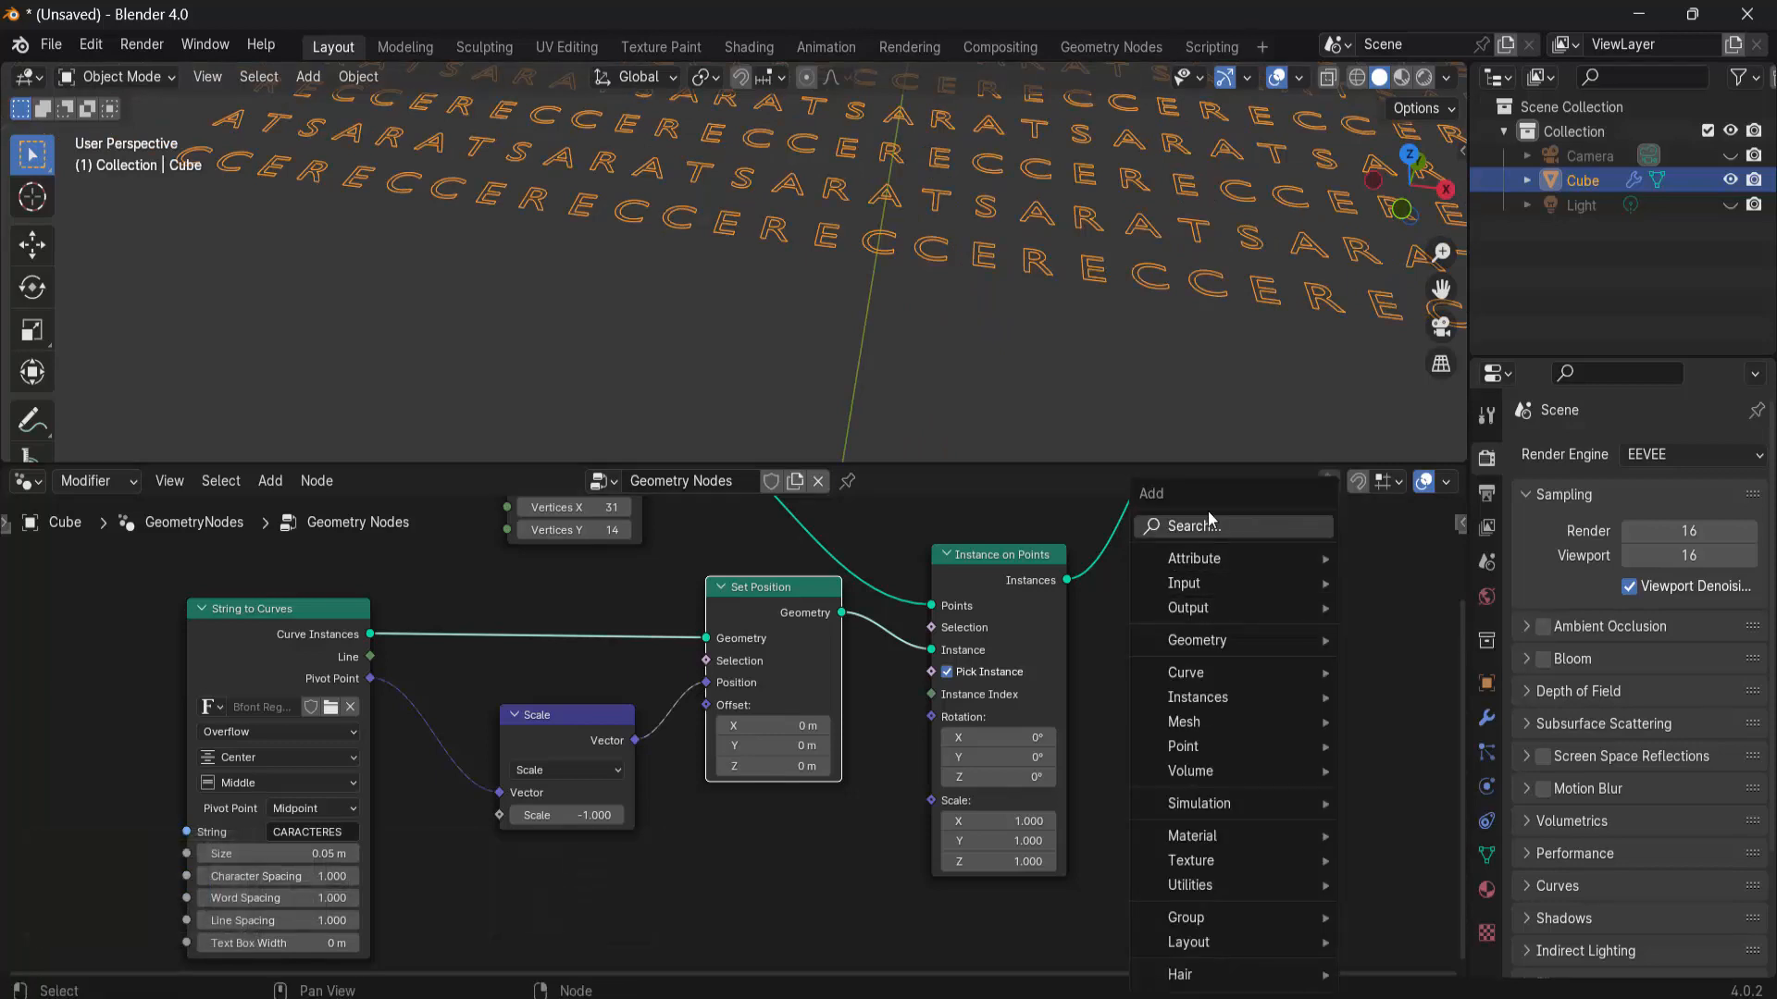
pyautogui.click(1204, 525)
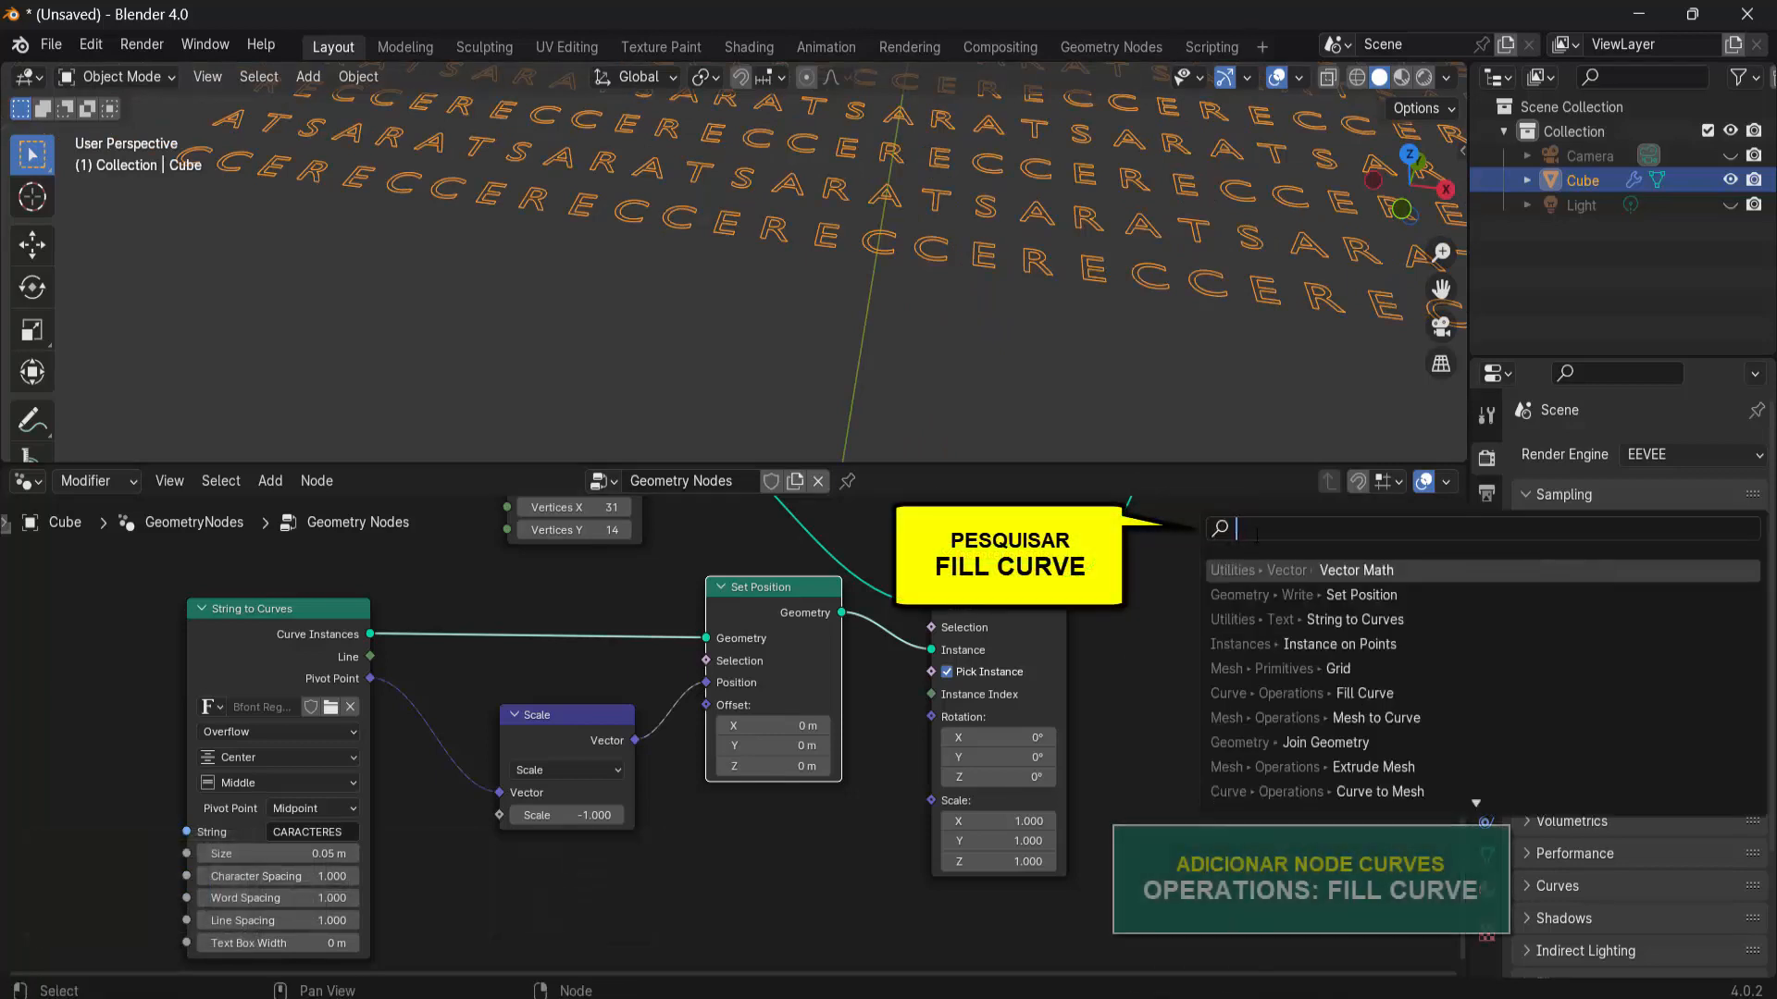
pyautogui.write('FILL')
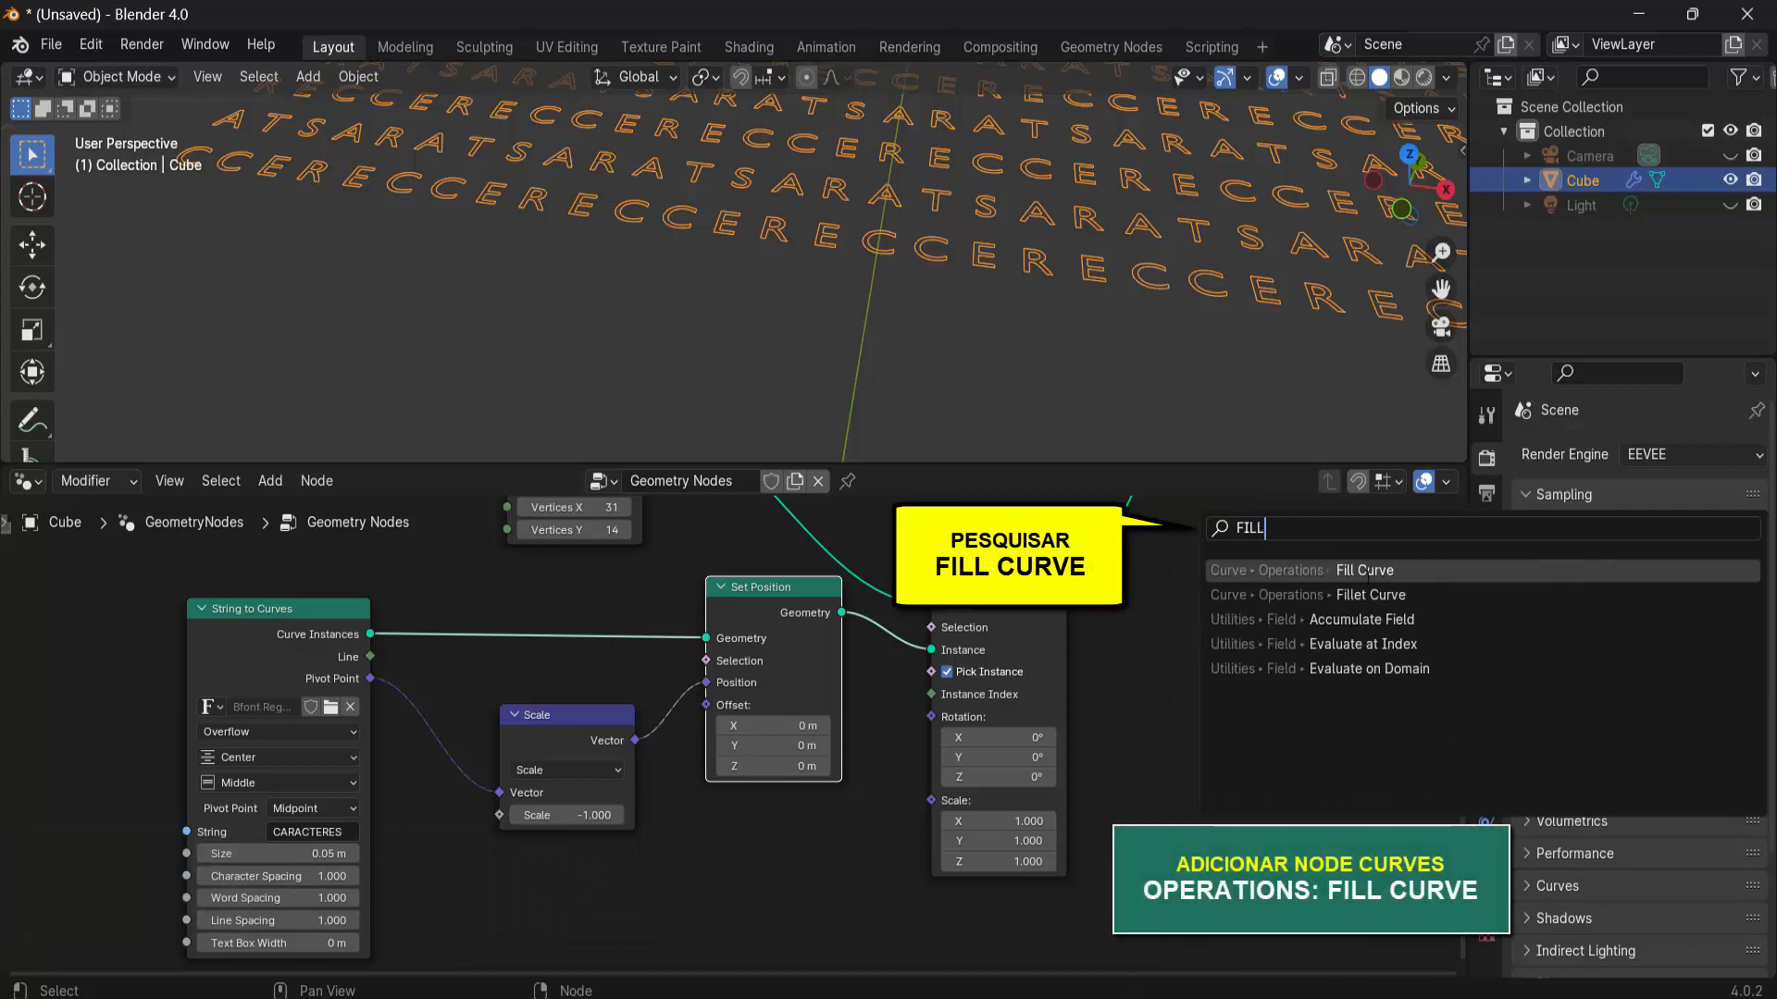
pyautogui.click(1365, 571)
pyautogui.click(448, 603)
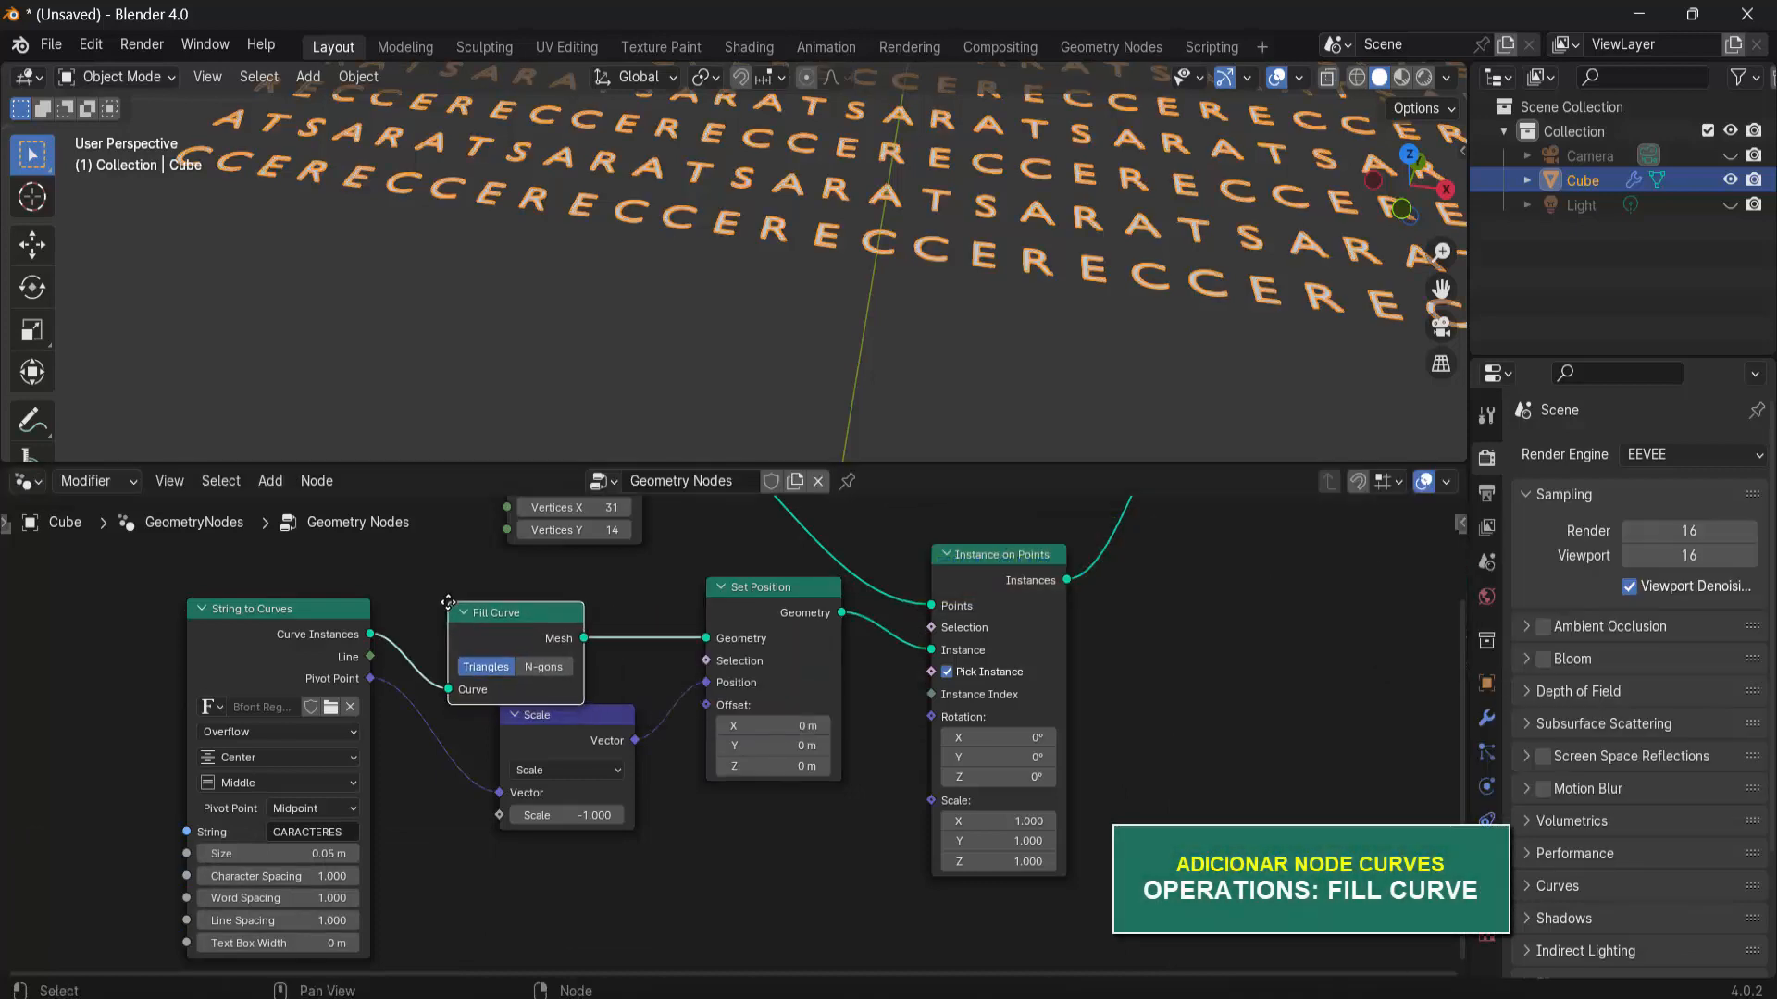
pyautogui.scroll(4, 896, 246)
pyautogui.scroll(-2, 895, 246)
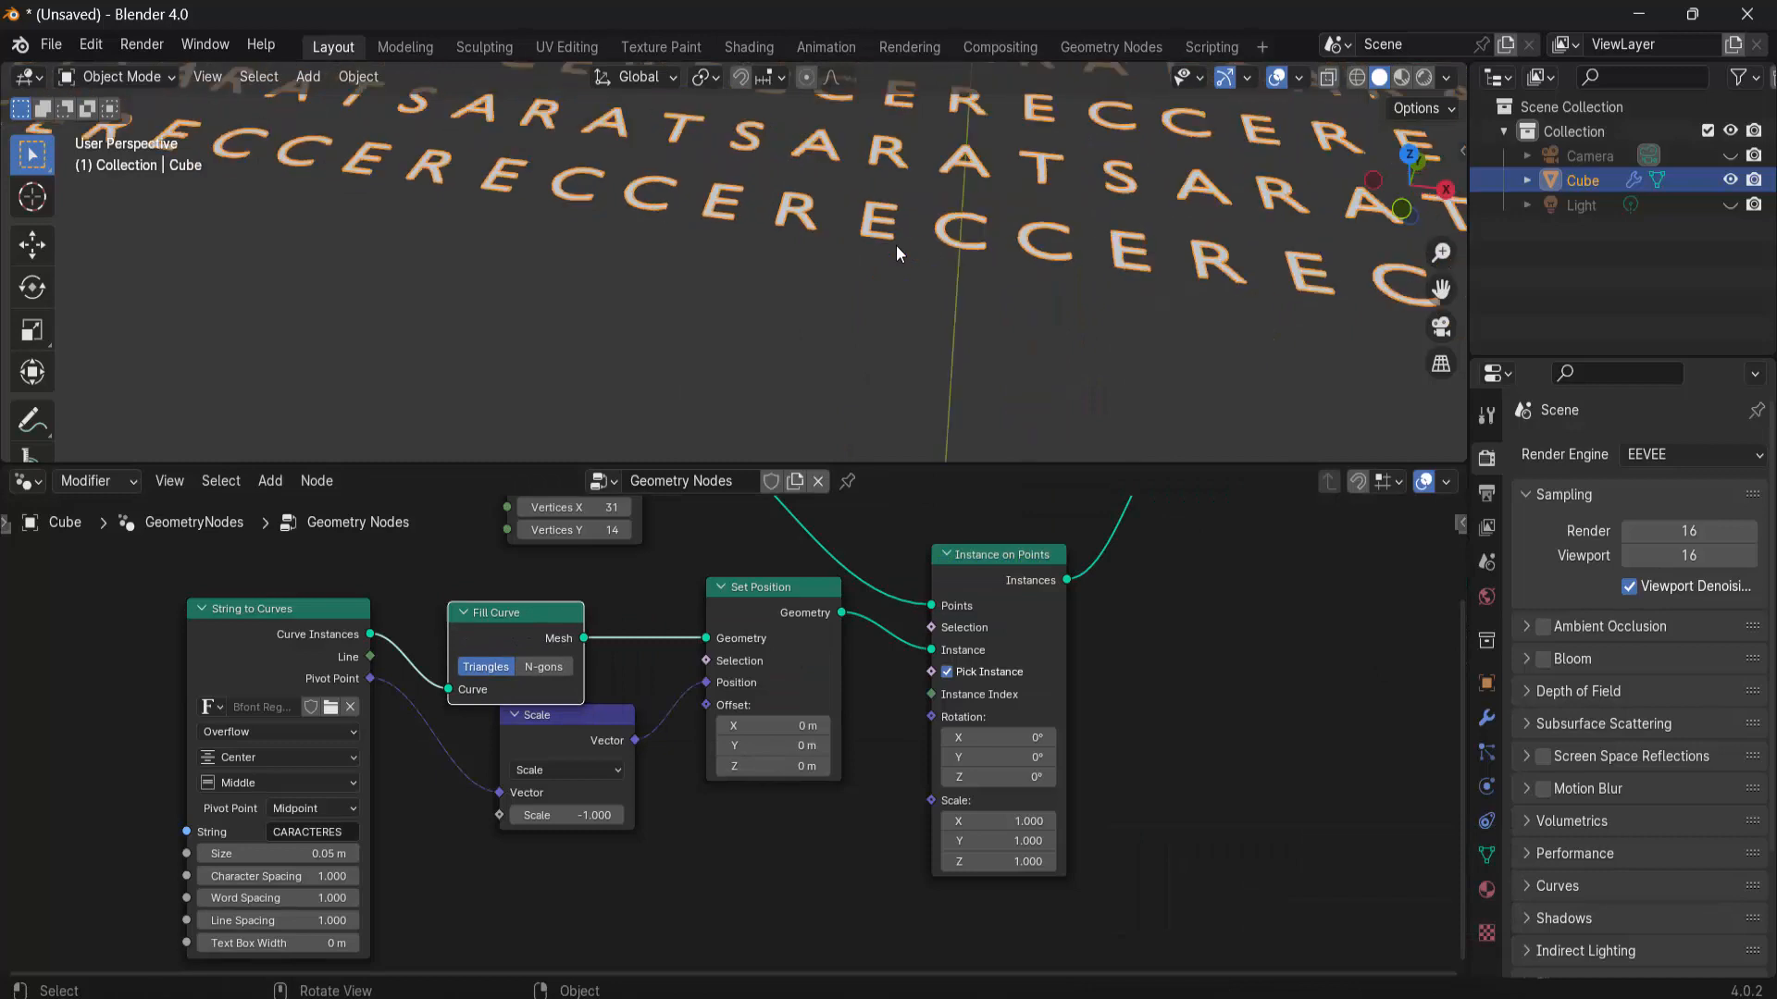
pyautogui.moveTo(601, 718); pyautogui.dragTo(553, 760)
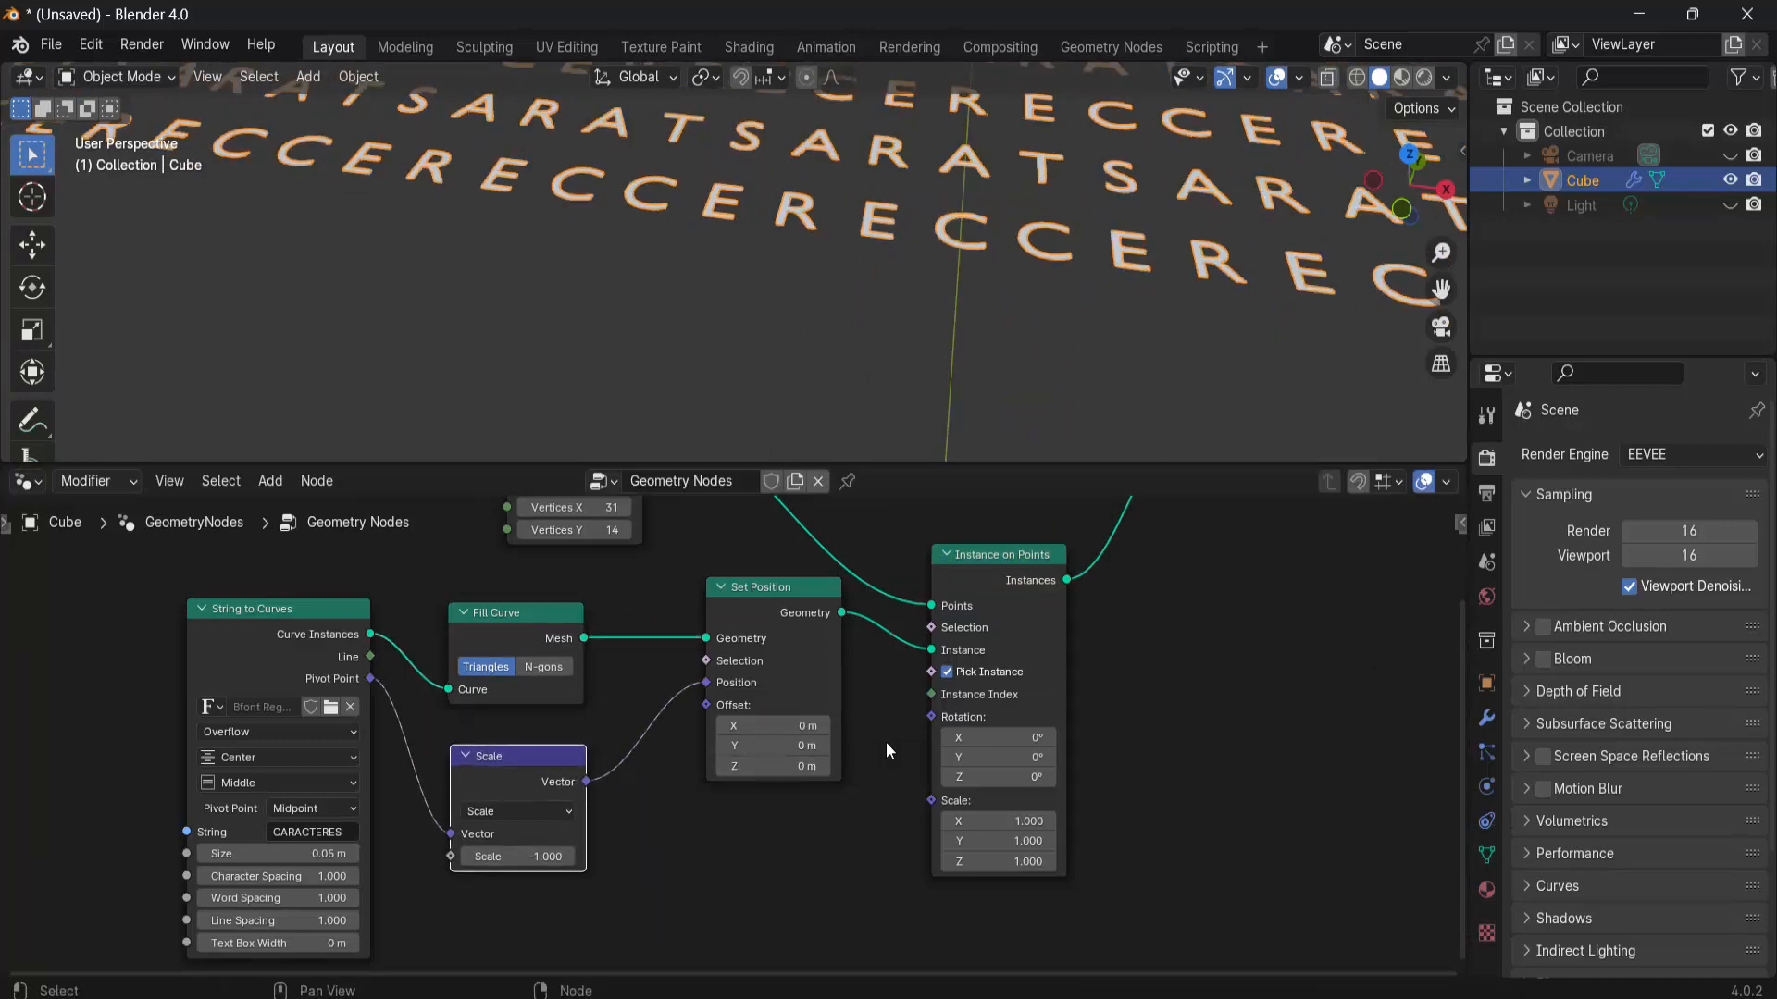
# - Insert an Extrude Mesh node into the link between Fill Curve and Set Position
pyautogui.hotkey('shift', 'a')
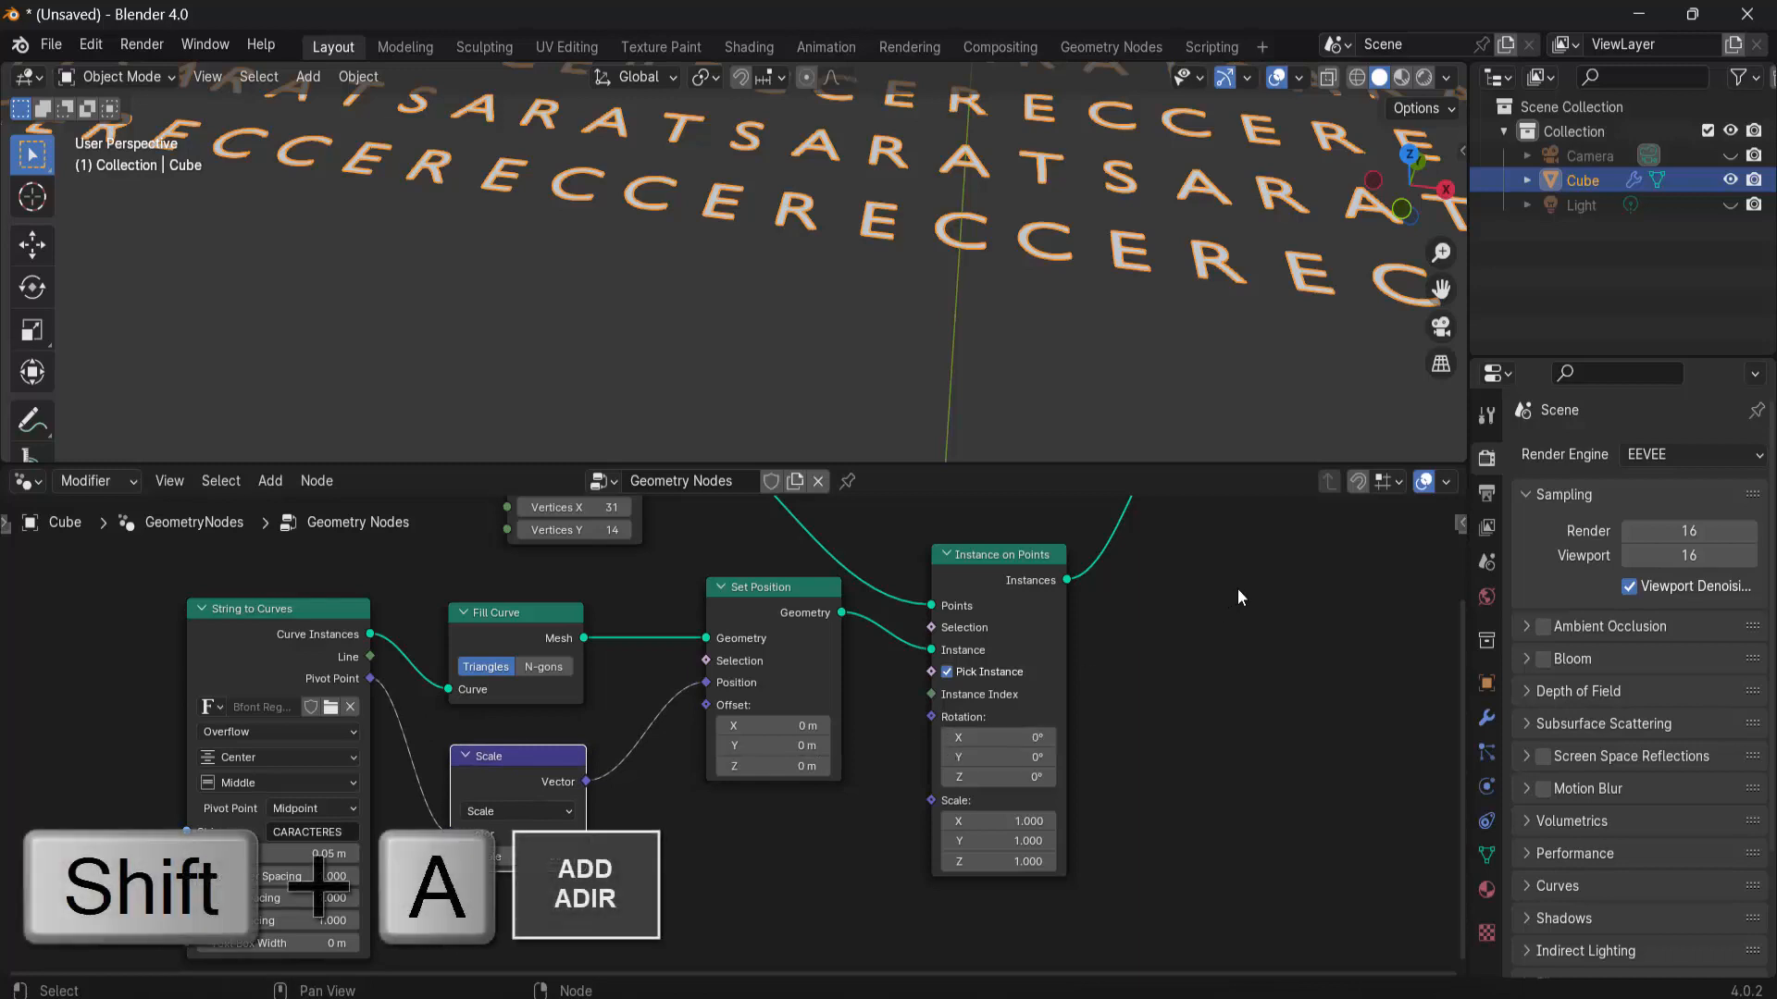
pyautogui.click(1184, 529)
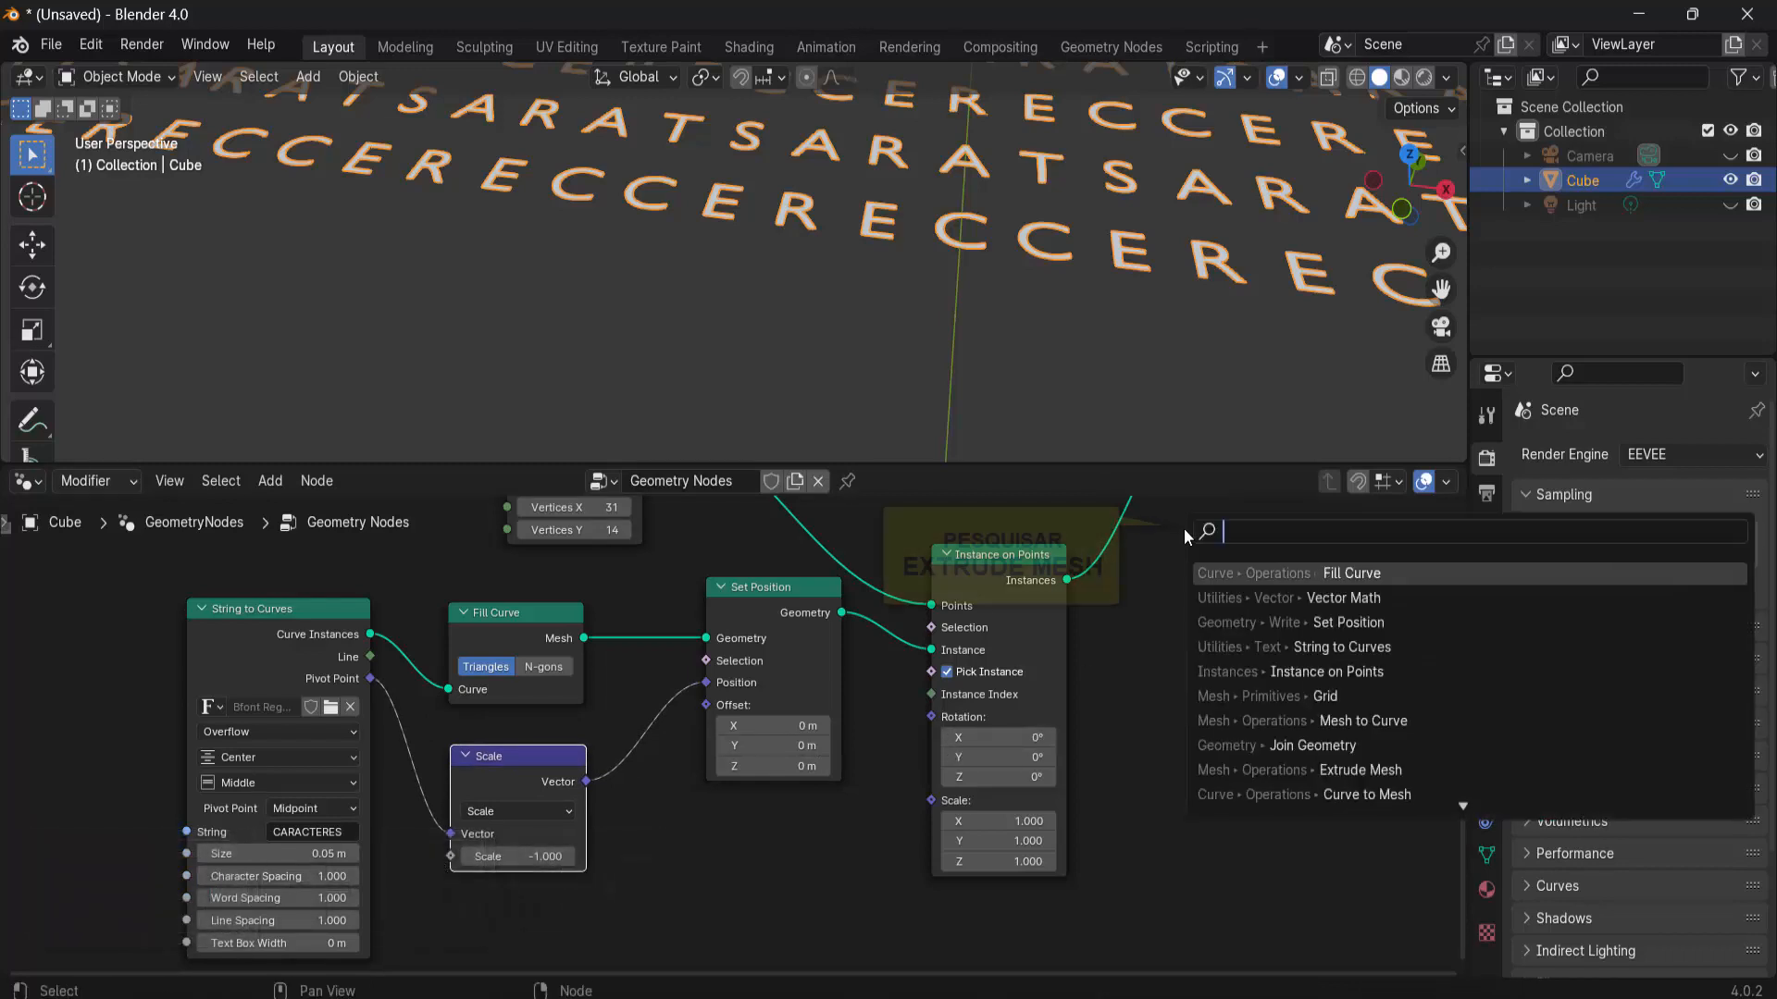
pyautogui.write('EXTRUDE')
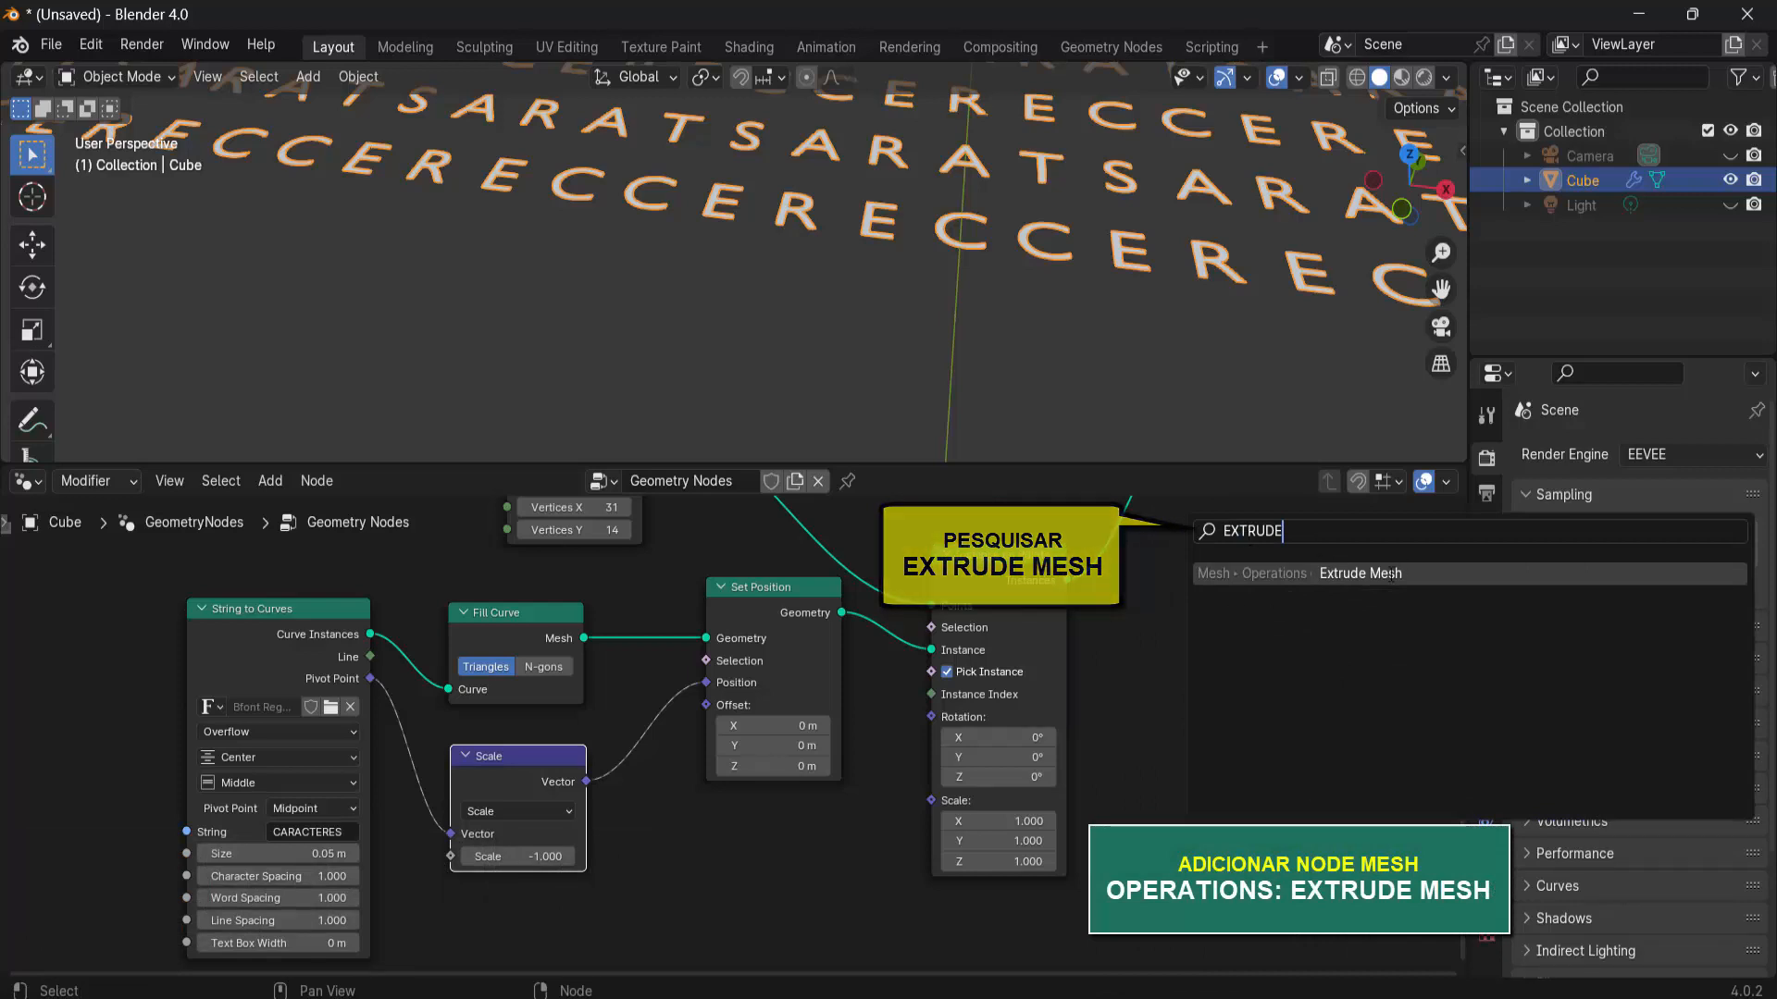
pyautogui.click(1404, 566)
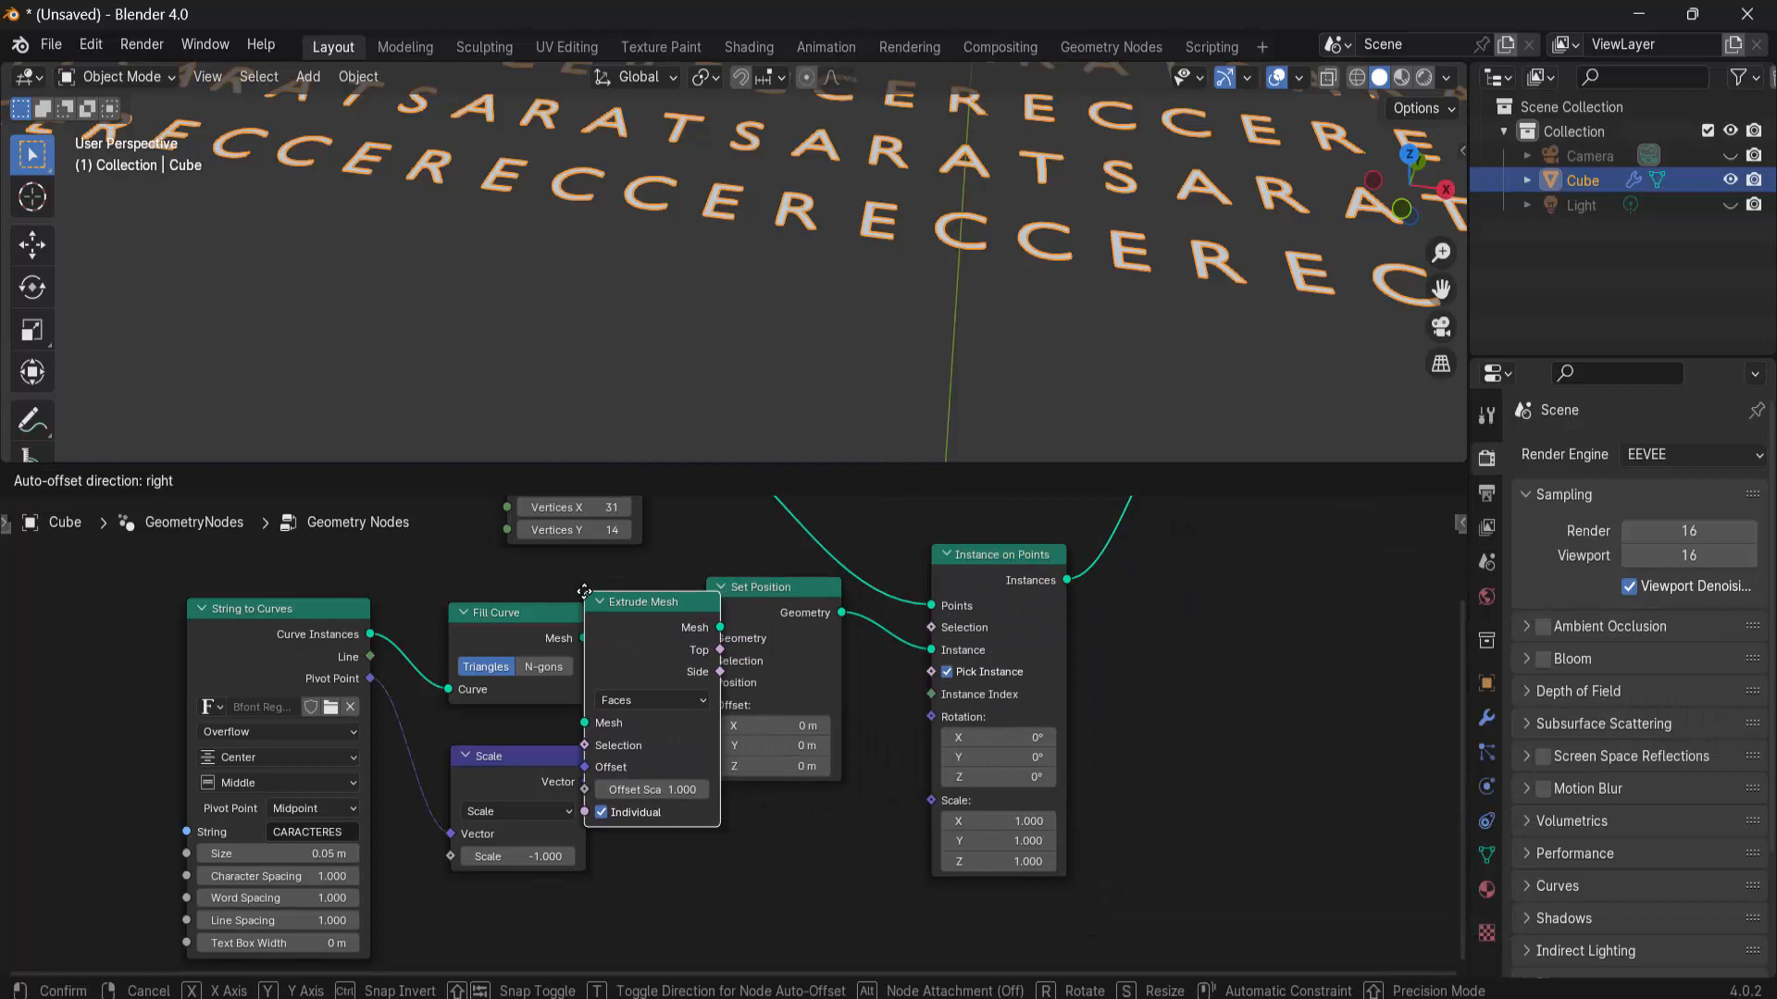
pyautogui.click(584, 591)
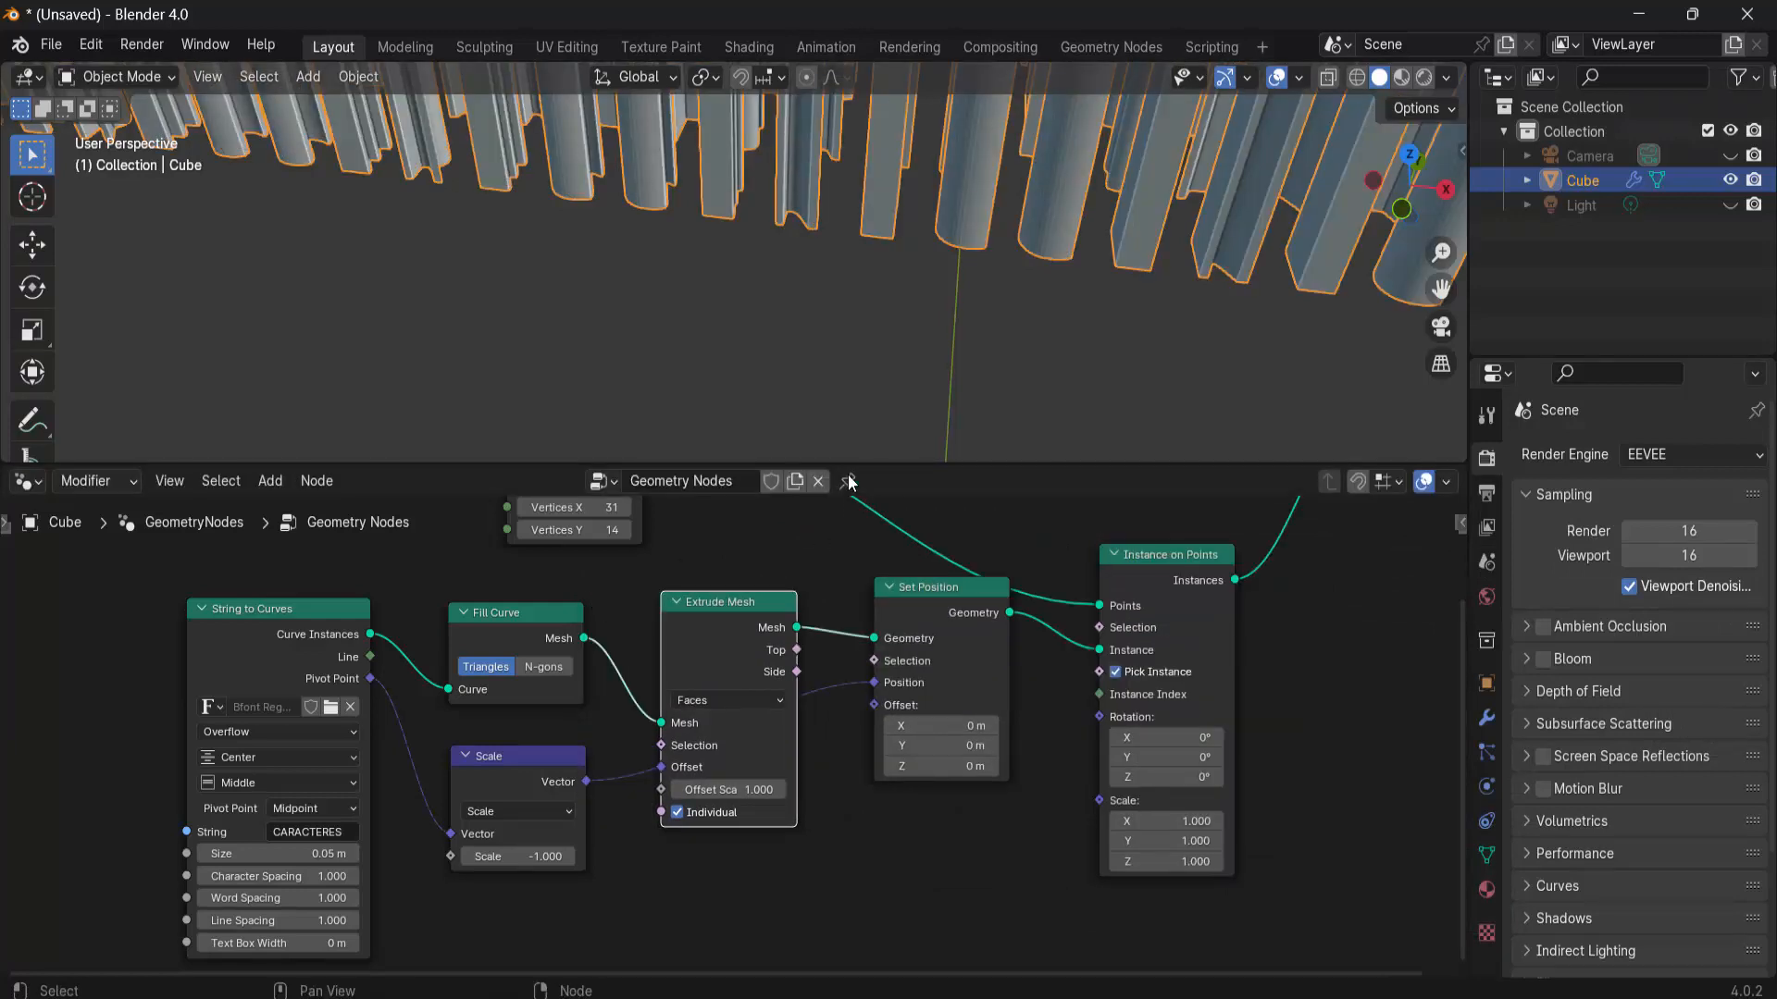
# - Set the Extrude Mesh node's Offset Scale to 0.03
pyautogui.scroll(-8, 853, 414)
pyautogui.scroll(8, 961, 374)
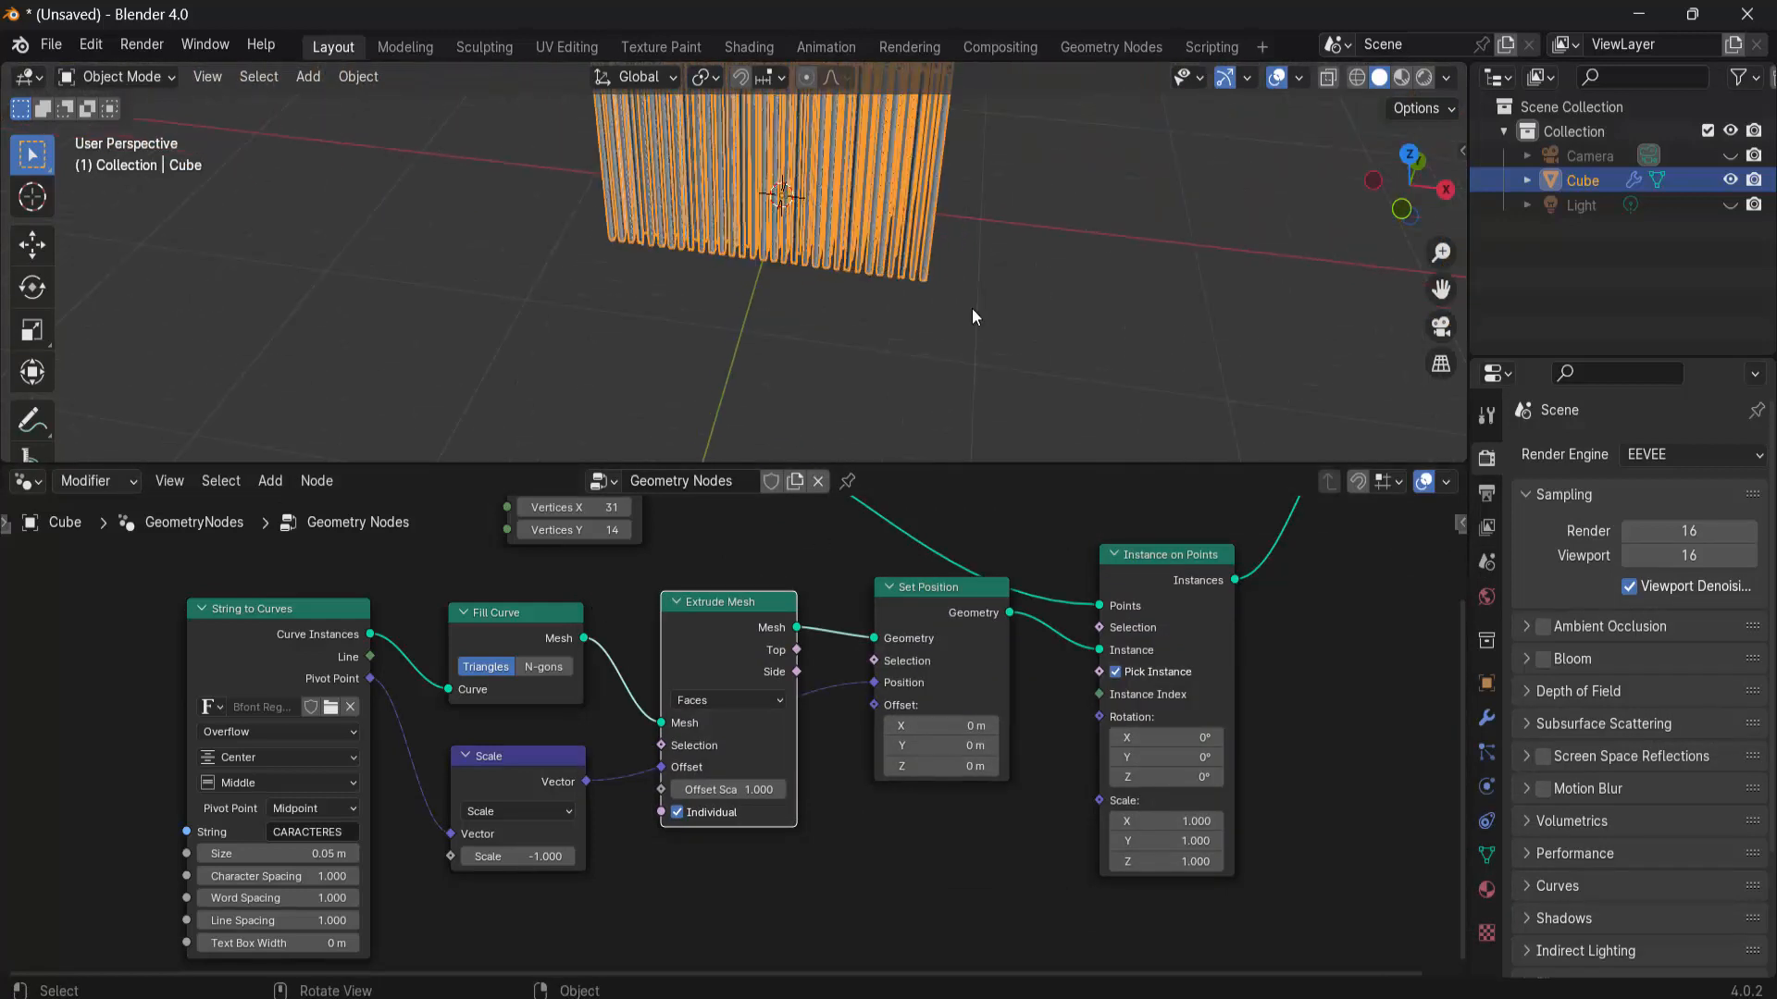
pyautogui.scroll(2, 969, 292)
pyautogui.scroll(-3, 970, 293)
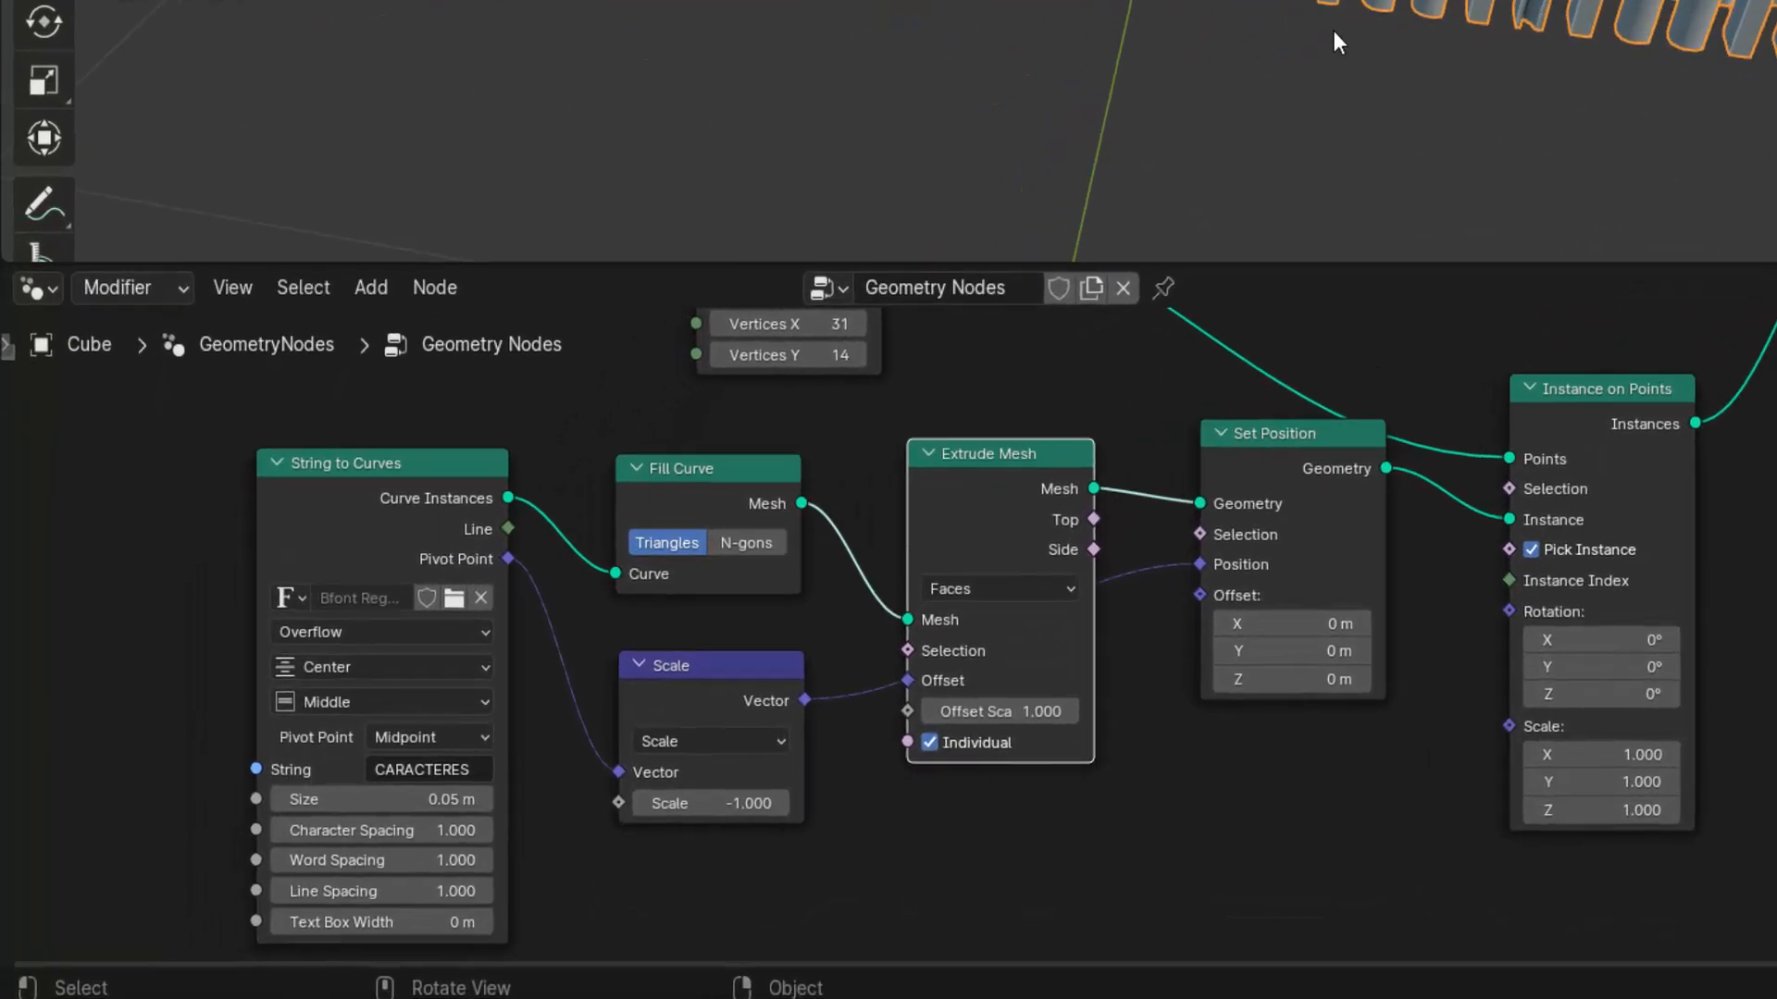
pyautogui.click(1018, 714)
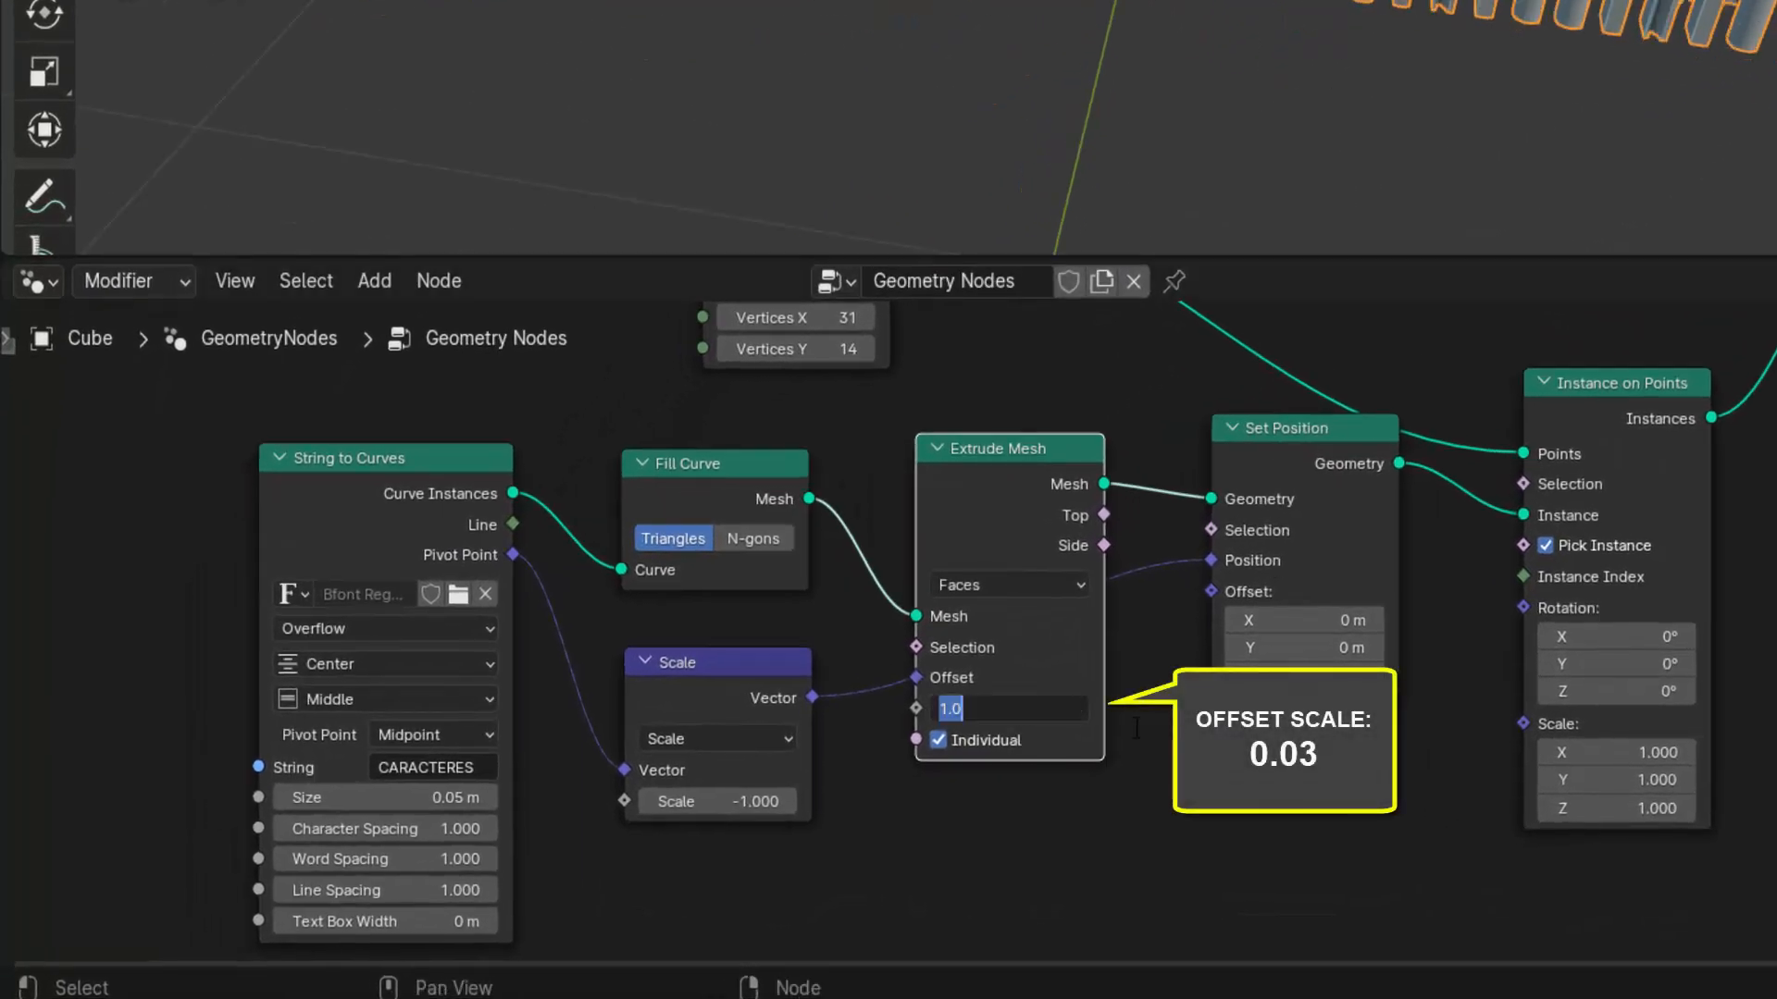
pyautogui.write('0.03')
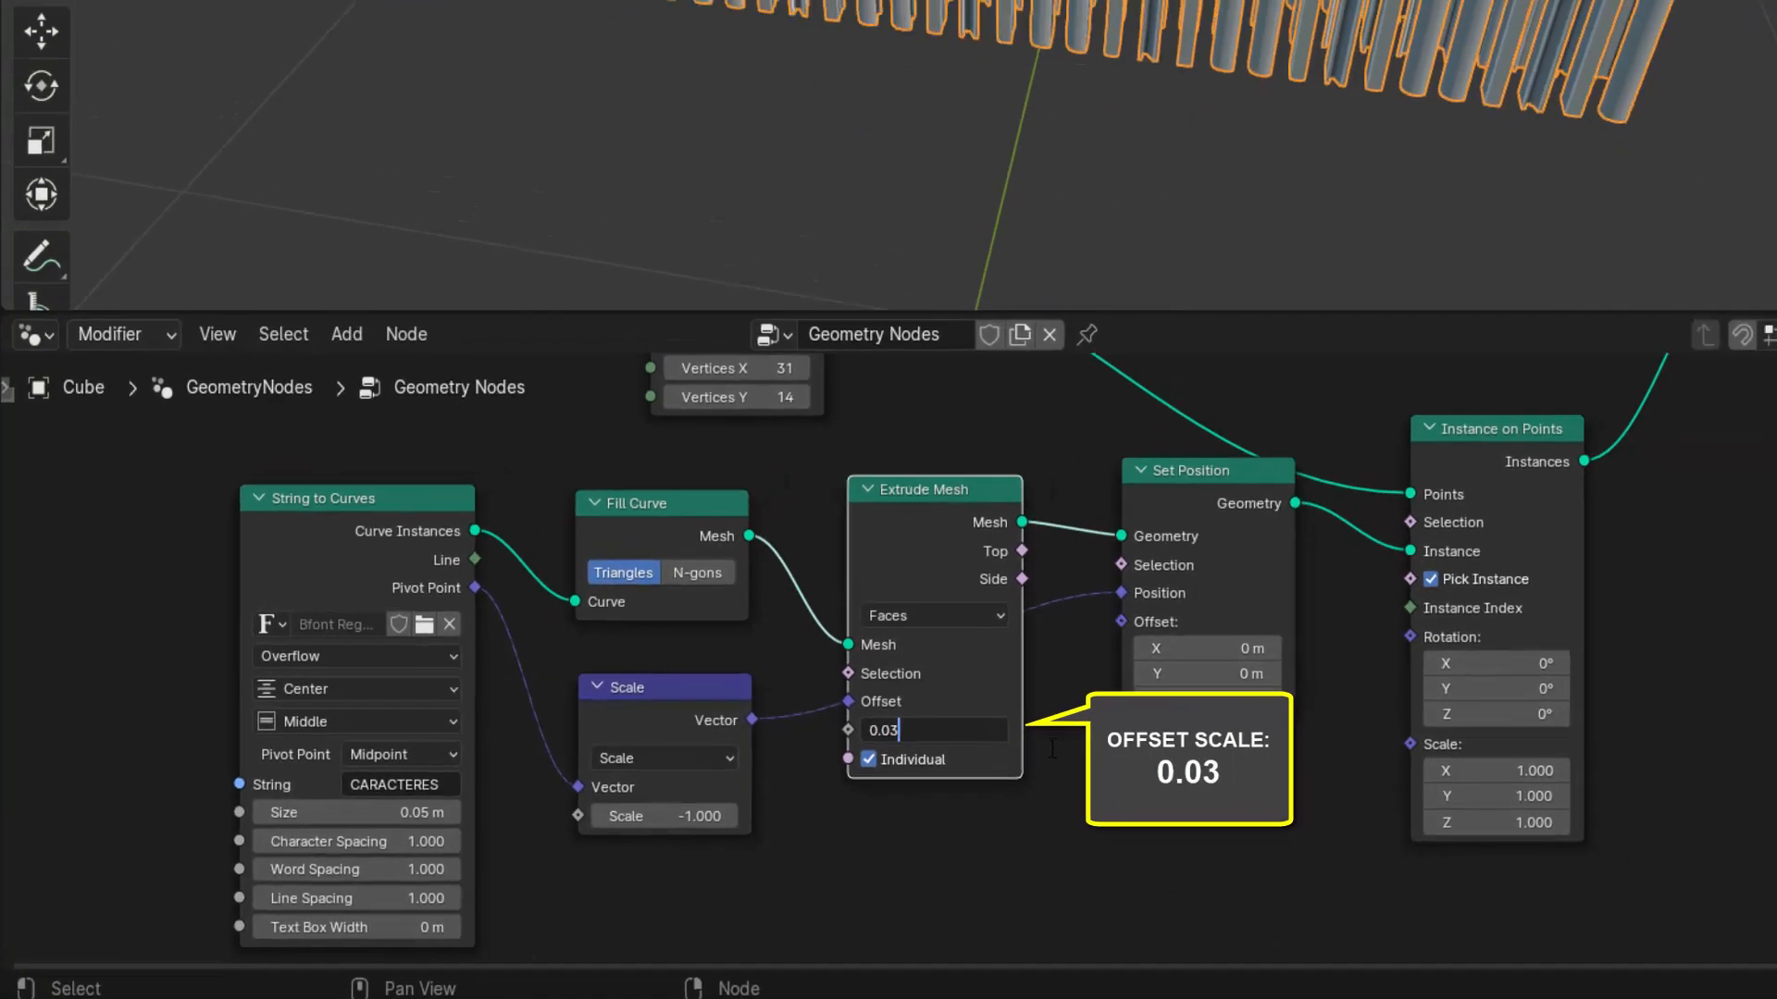
pyautogui.press('Return')
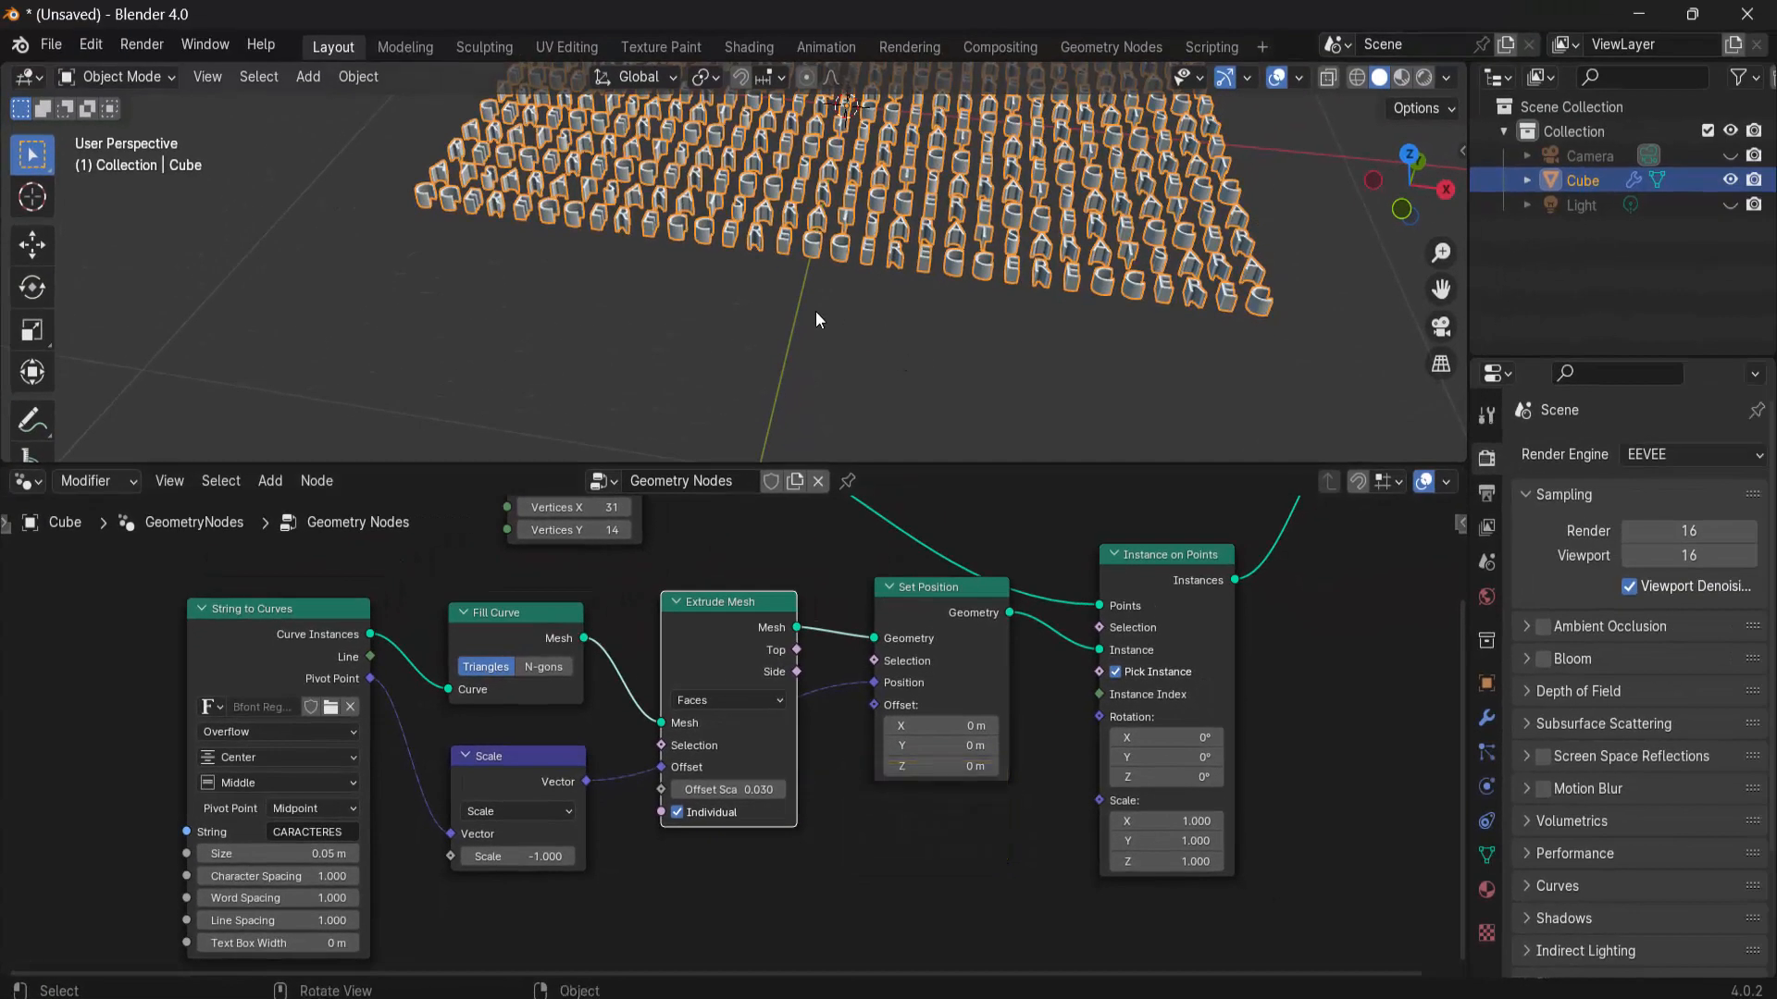
pyautogui.scroll(4, 814, 308)
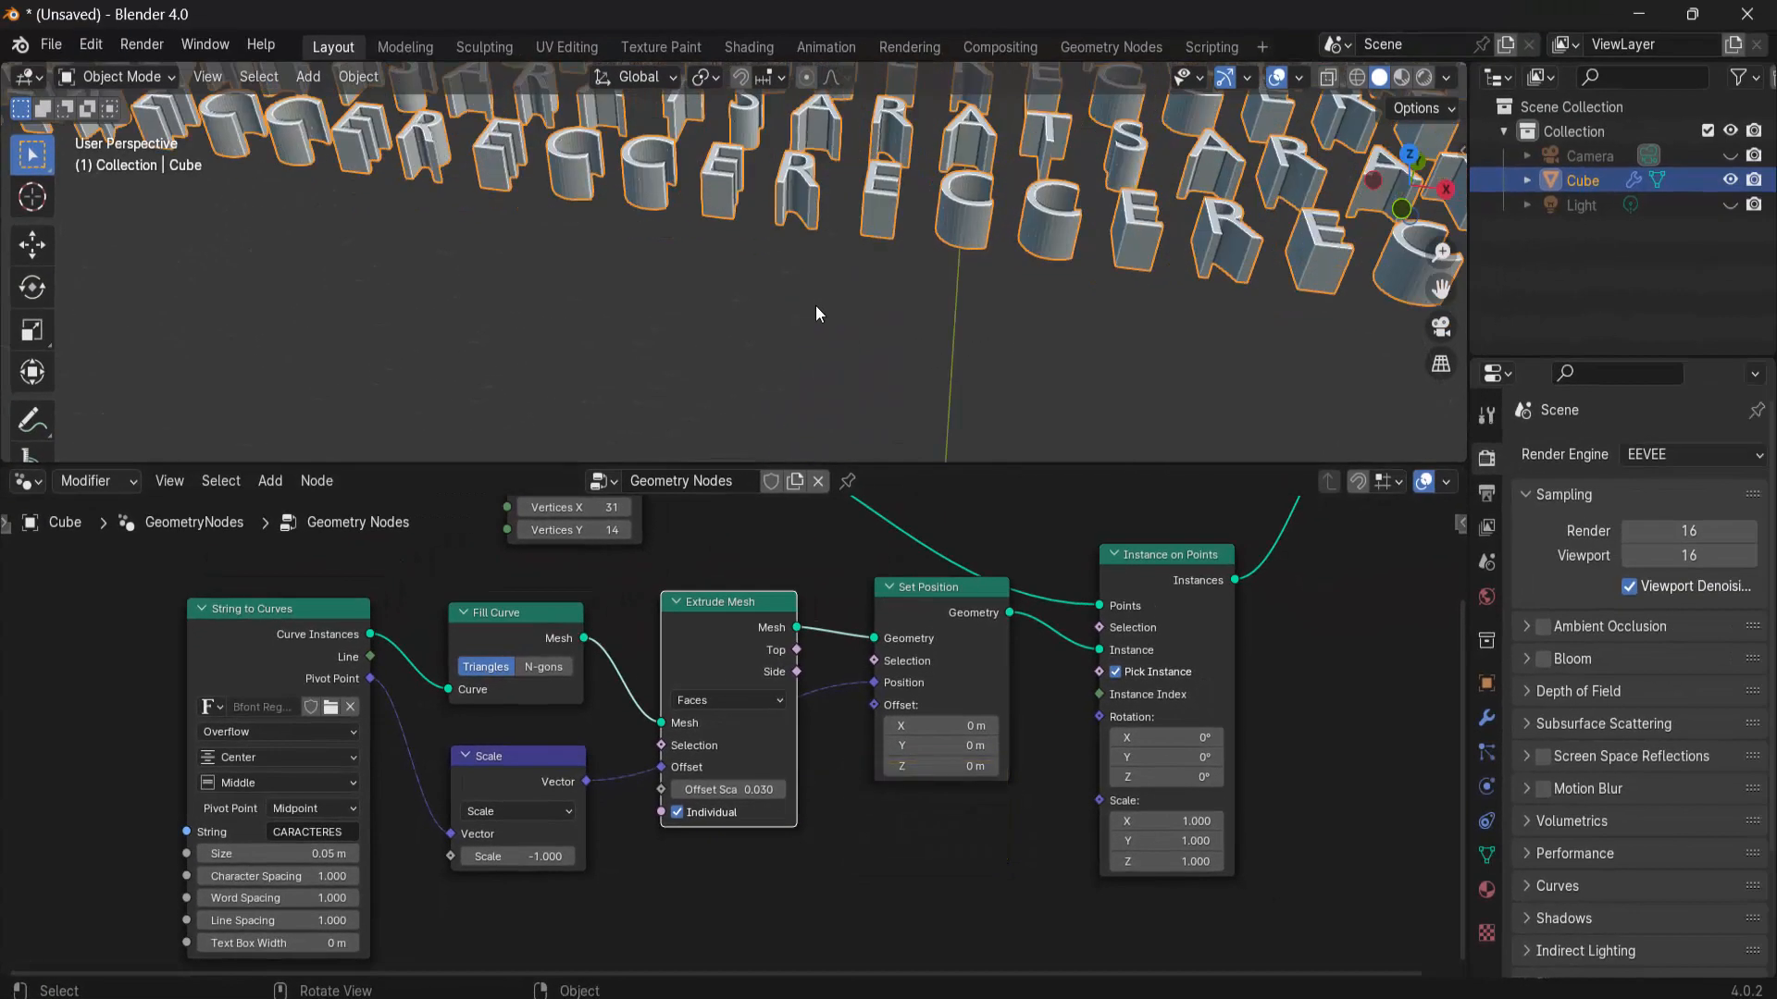
pyautogui.scroll(-4, 814, 305)
# - Examine the extruded character grid from the top and at an angle, giving the 3D viewport more height
pyautogui.moveTo(814, 306); pyautogui.dragTo(819, 426, button='middle')
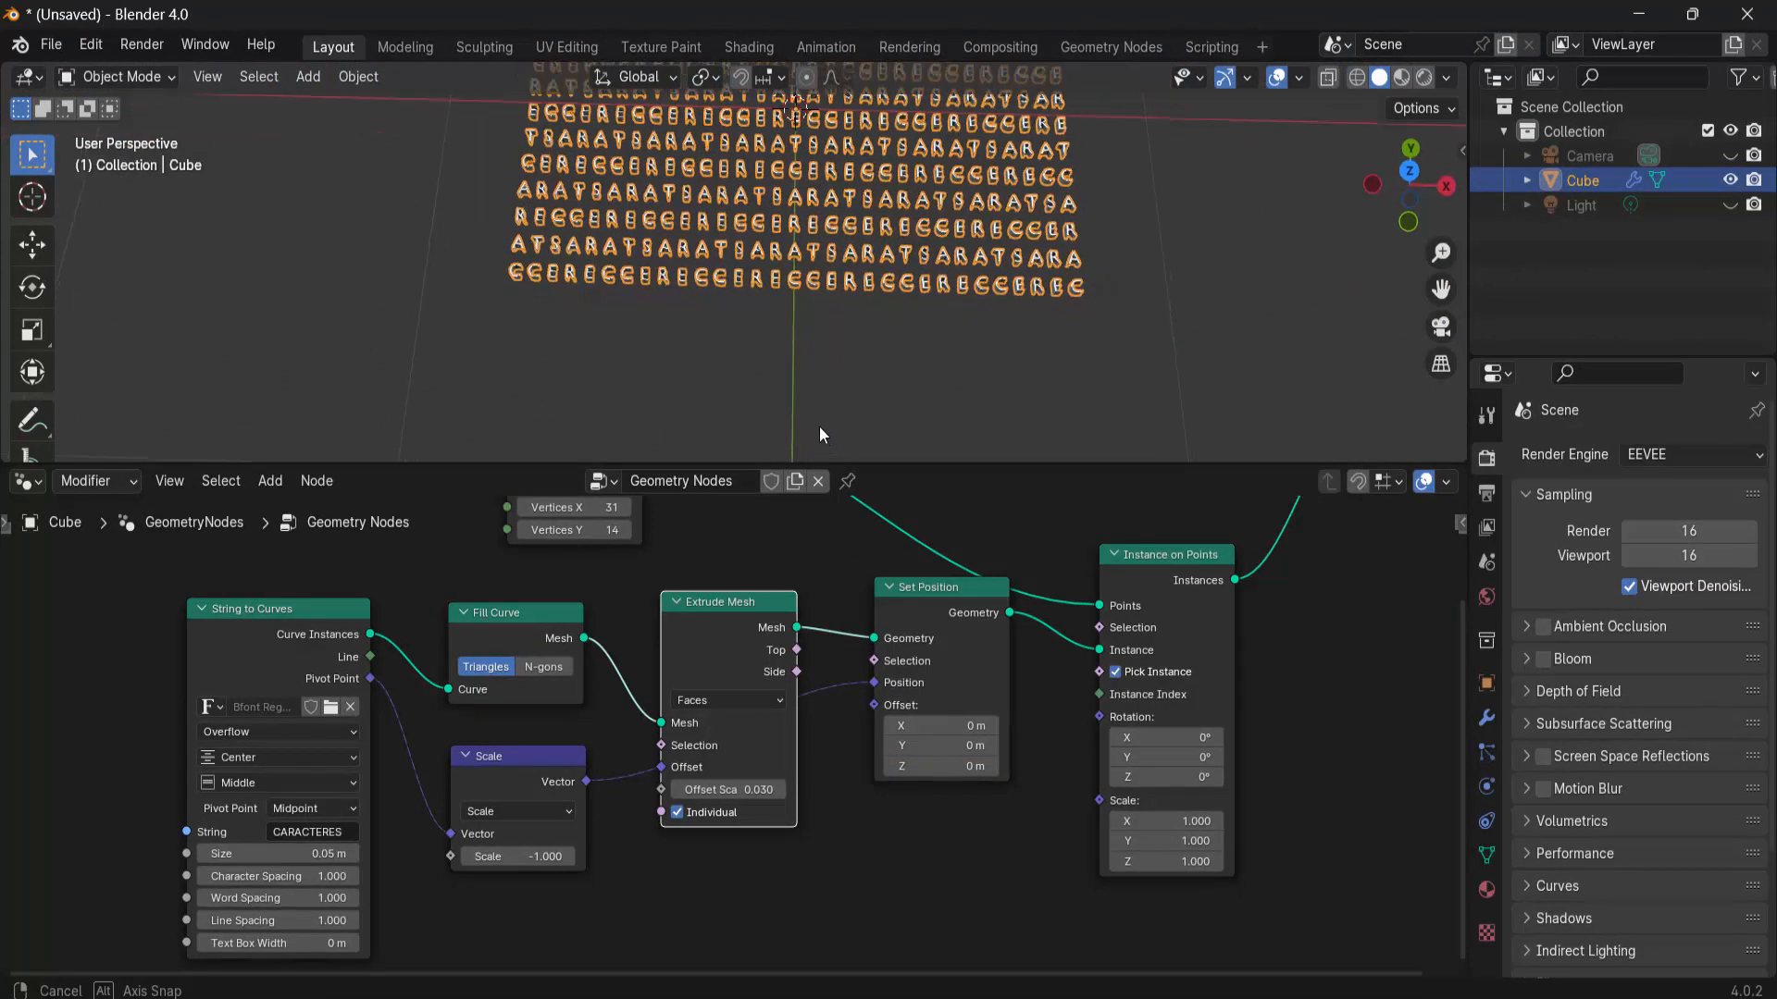
pyautogui.click(1416, 182)
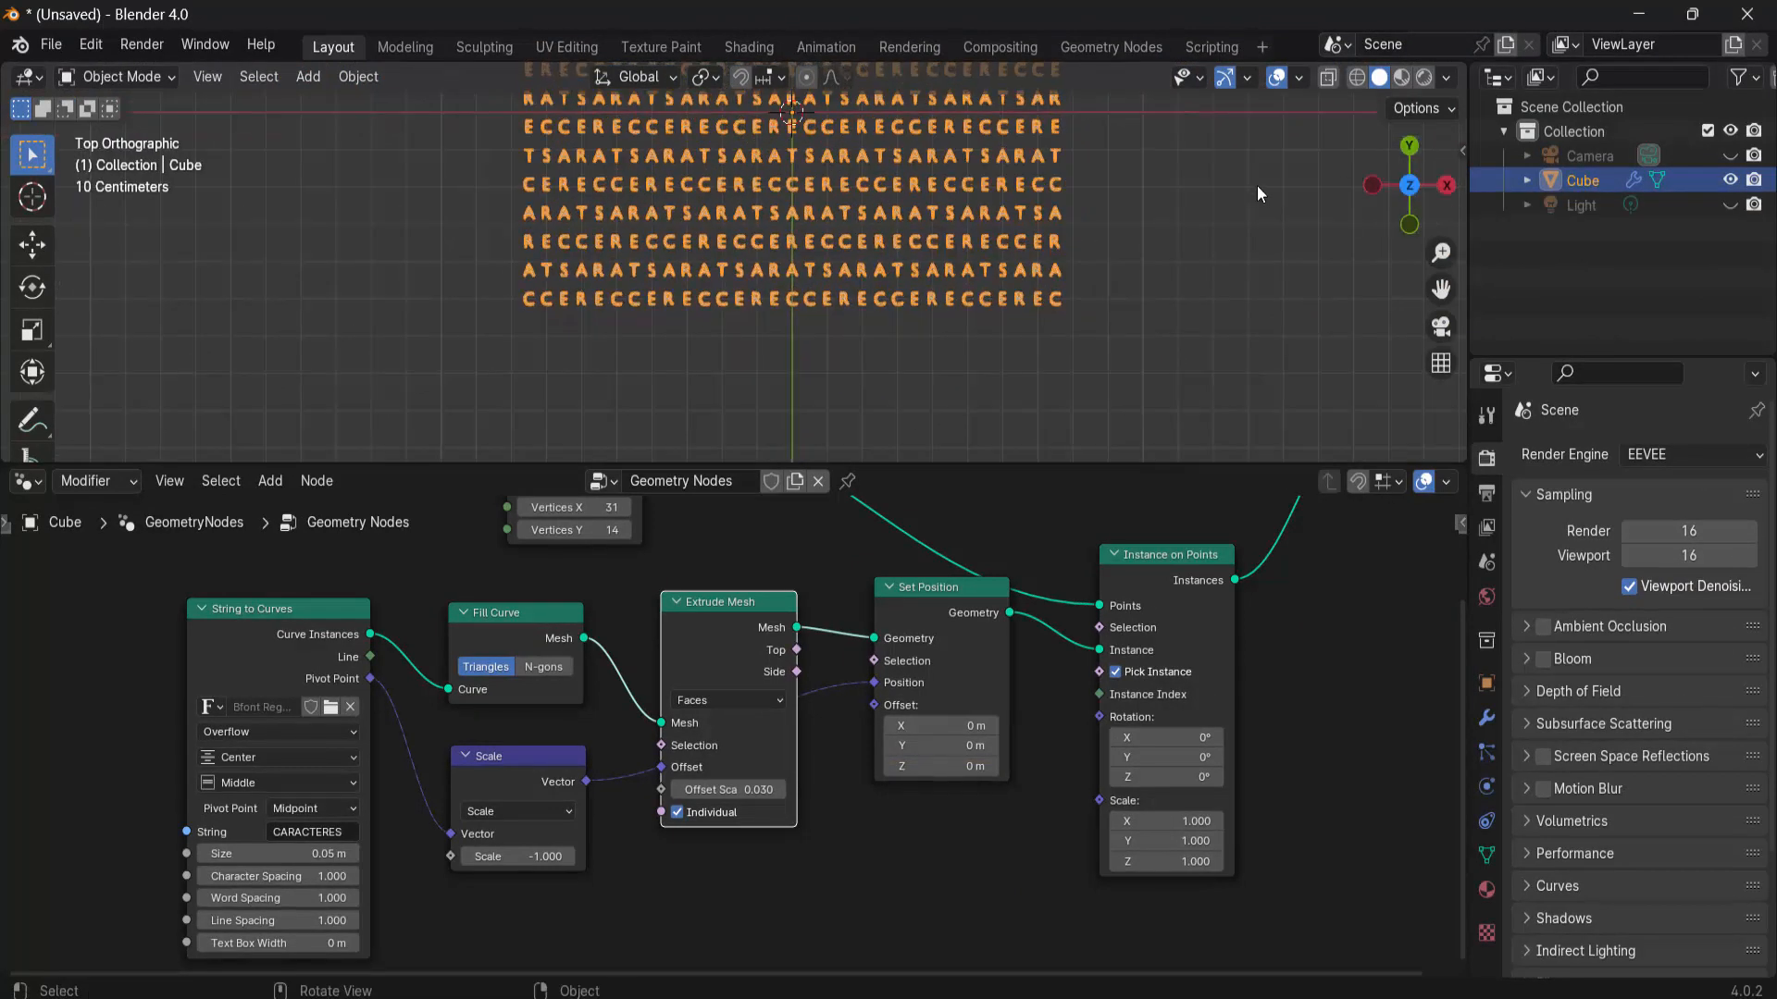
pyautogui.scroll(1, 1257, 185)
pyautogui.scroll(-3, 1256, 185)
pyautogui.scroll(2, 1257, 185)
pyautogui.moveTo(1440, 290); pyautogui.dragTo(1437, 290)
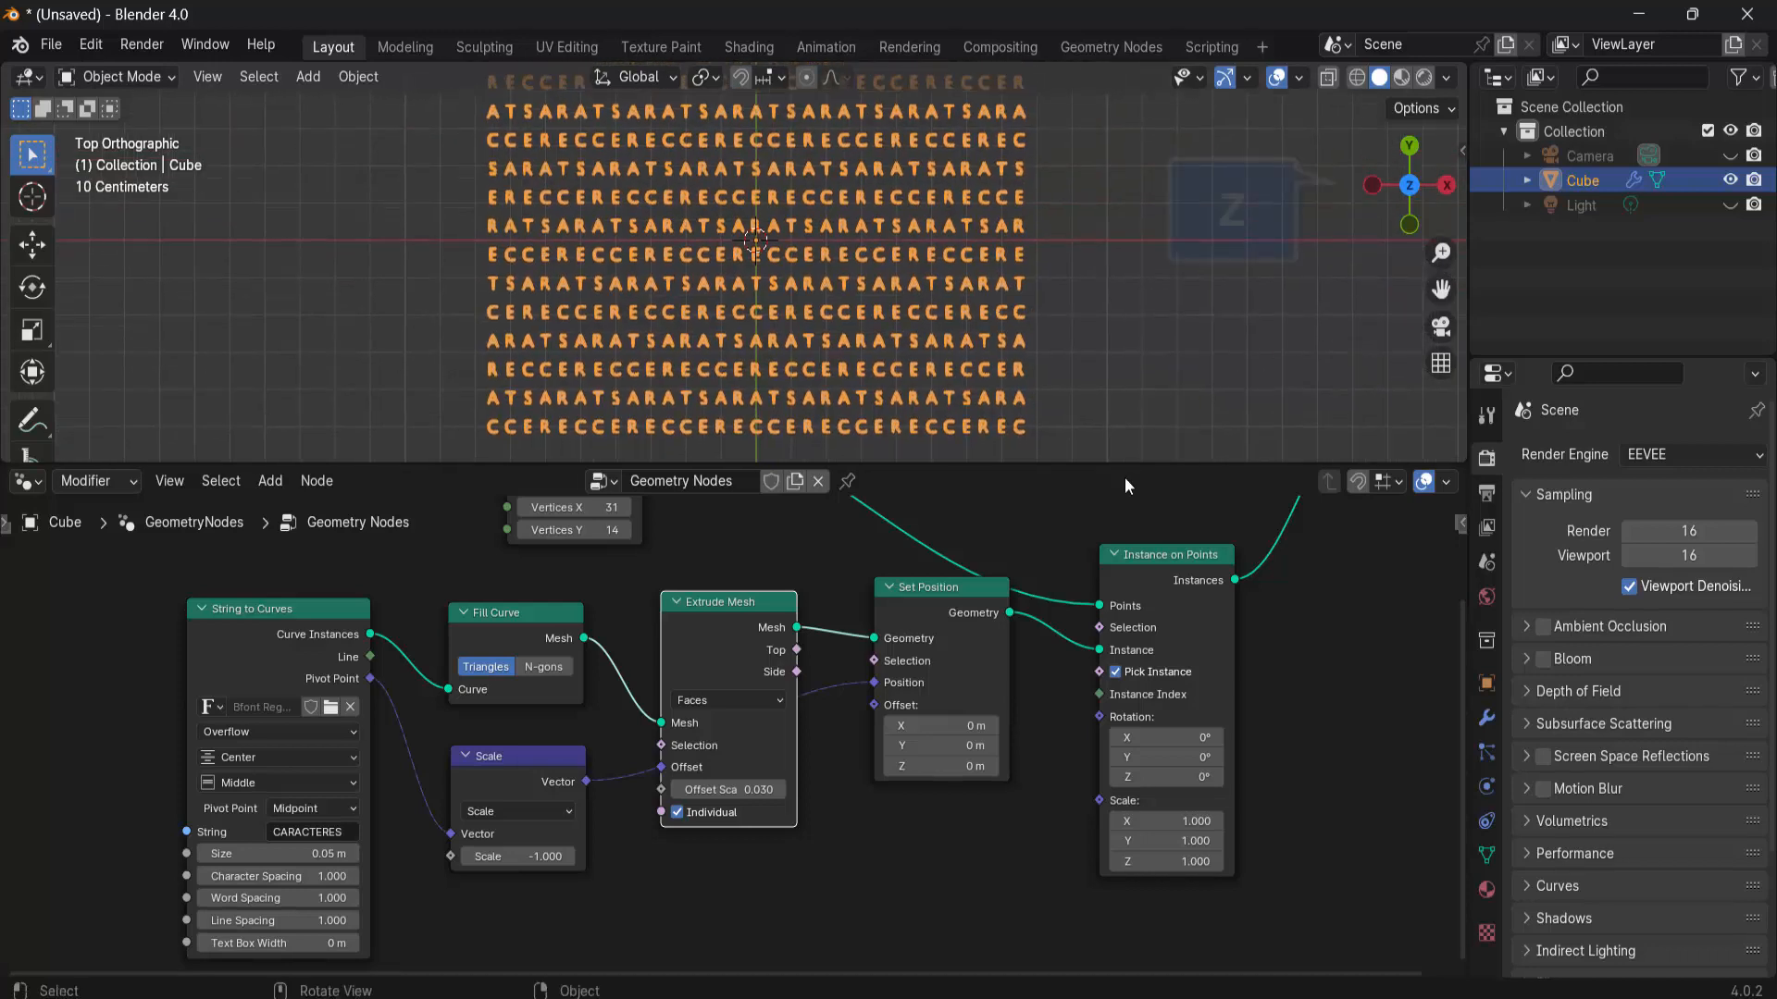
pyautogui.moveTo(1124, 466); pyautogui.dragTo(1124, 539)
pyautogui.moveTo(1036, 396); pyautogui.dragTo(1091, 403, button='middle')
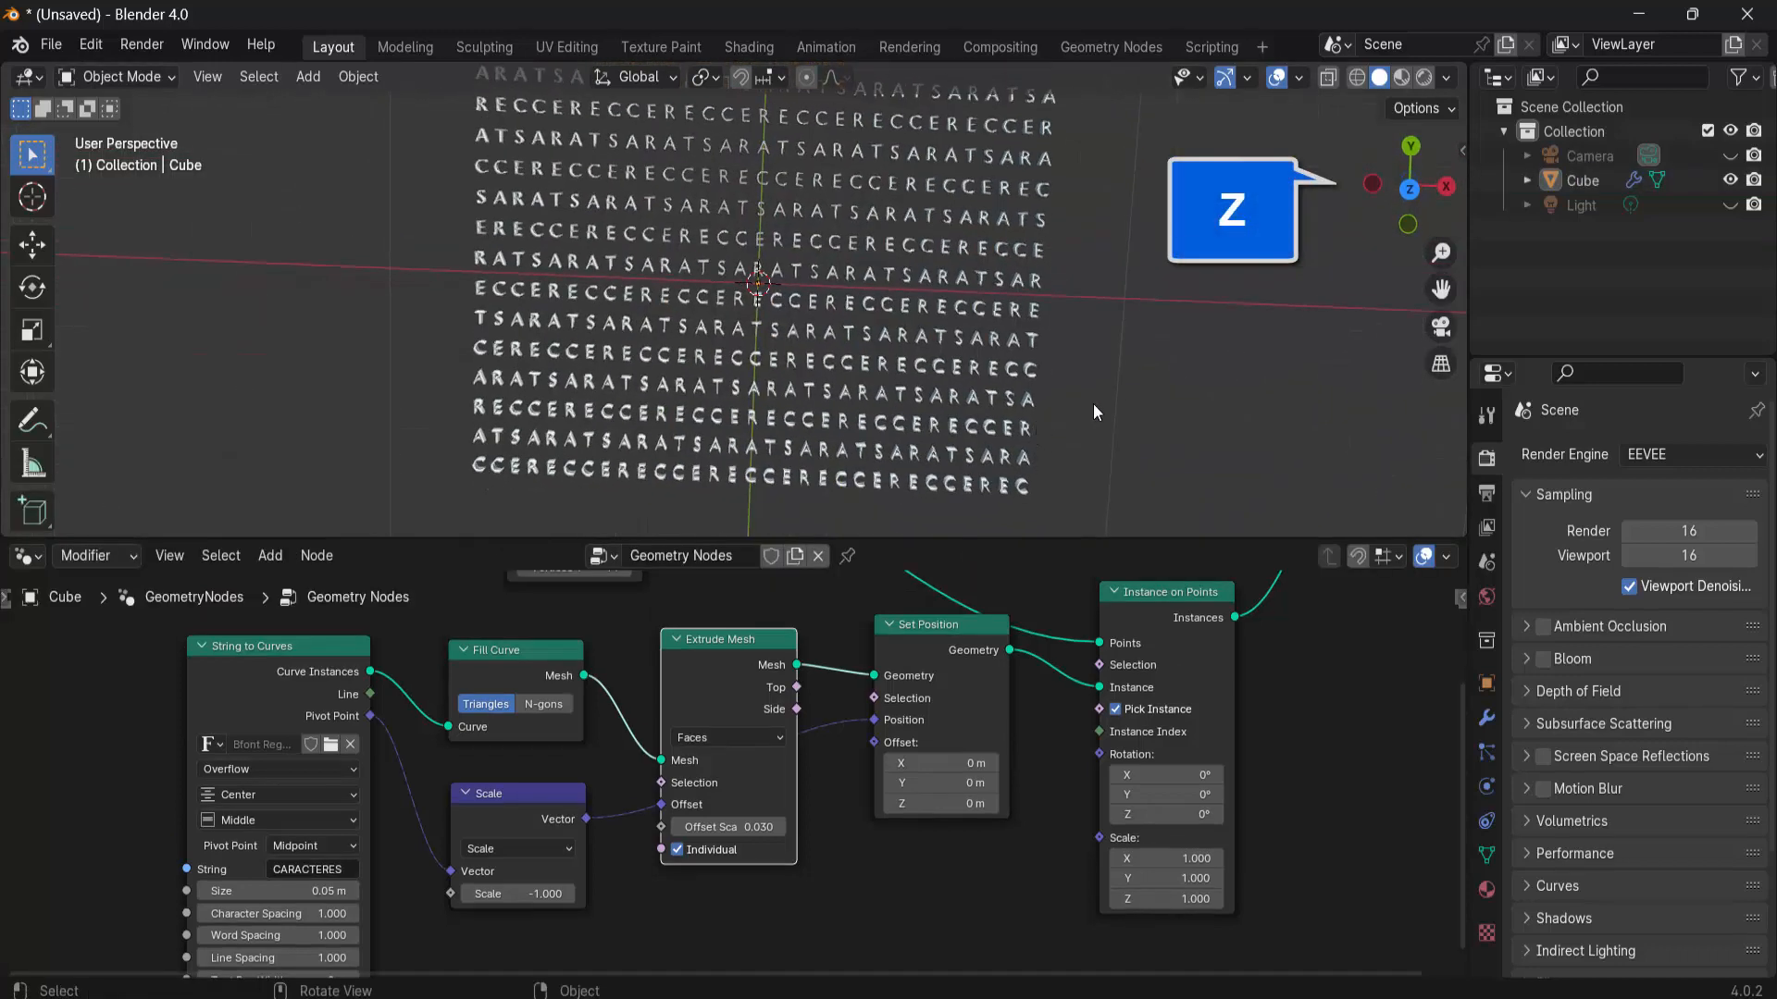
pyautogui.click(1409, 190)
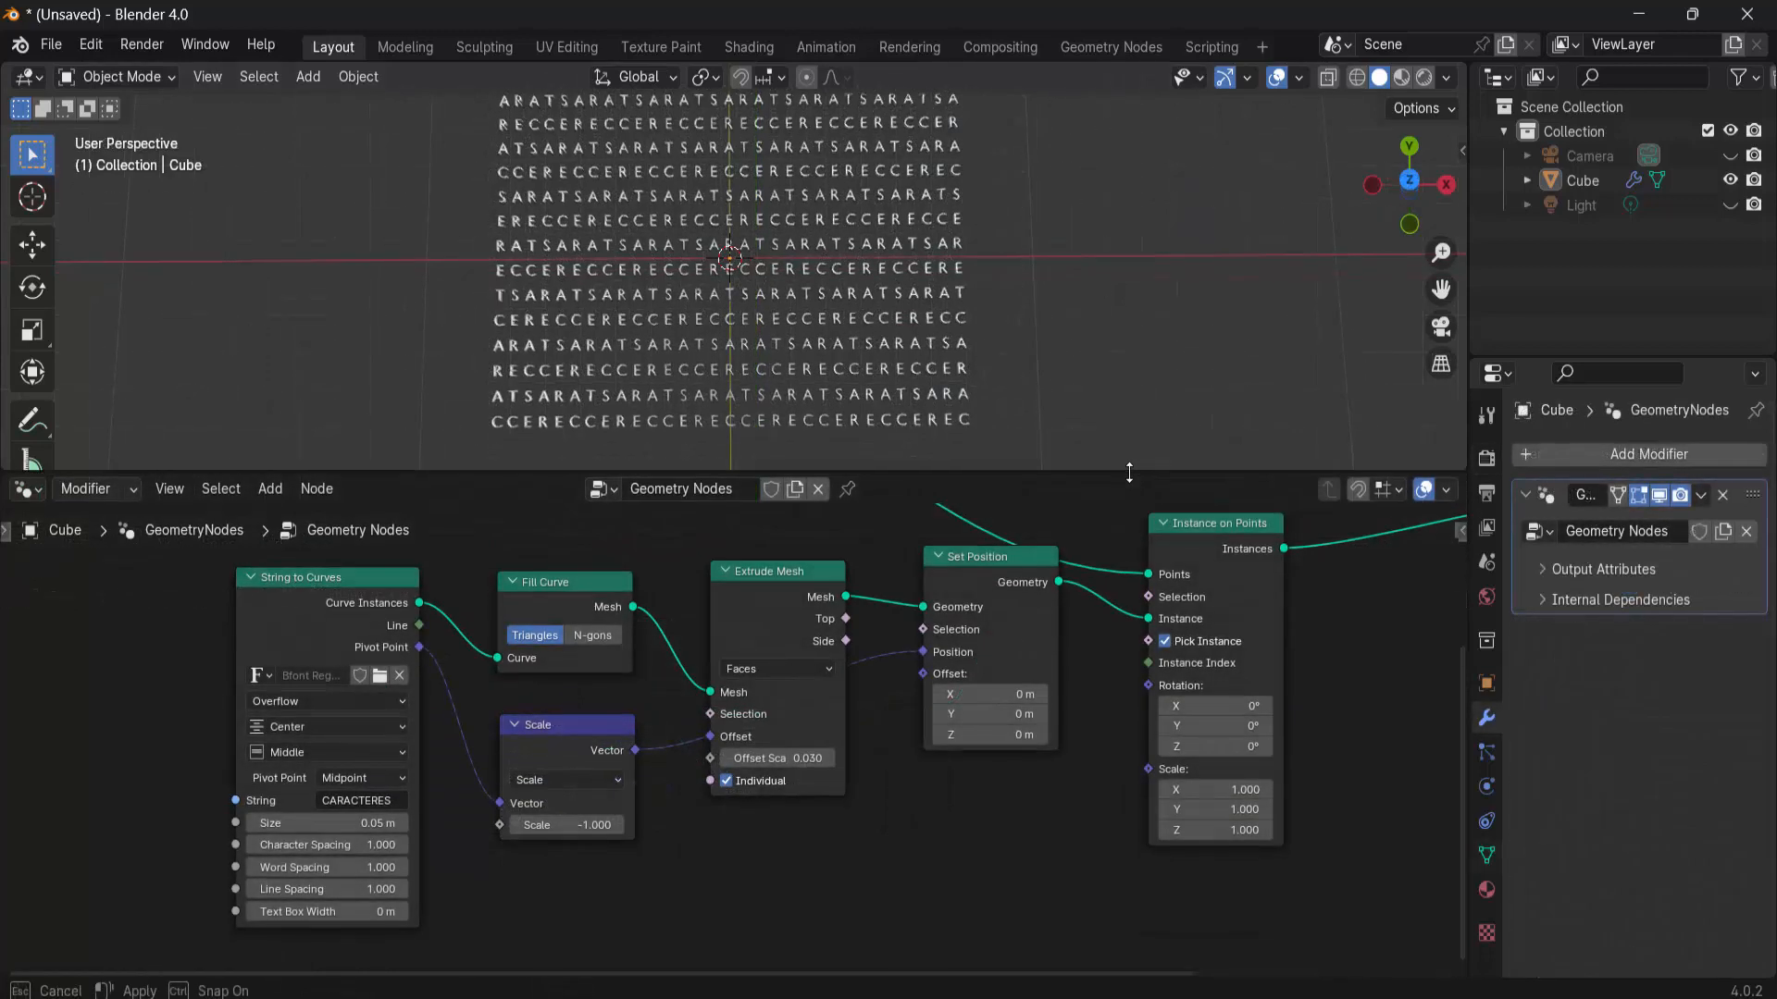
pyautogui.moveTo(1129, 472); pyautogui.dragTo(1129, 488)
pyautogui.moveTo(1193, 241); pyautogui.dragTo(1215, 289, button='middle')
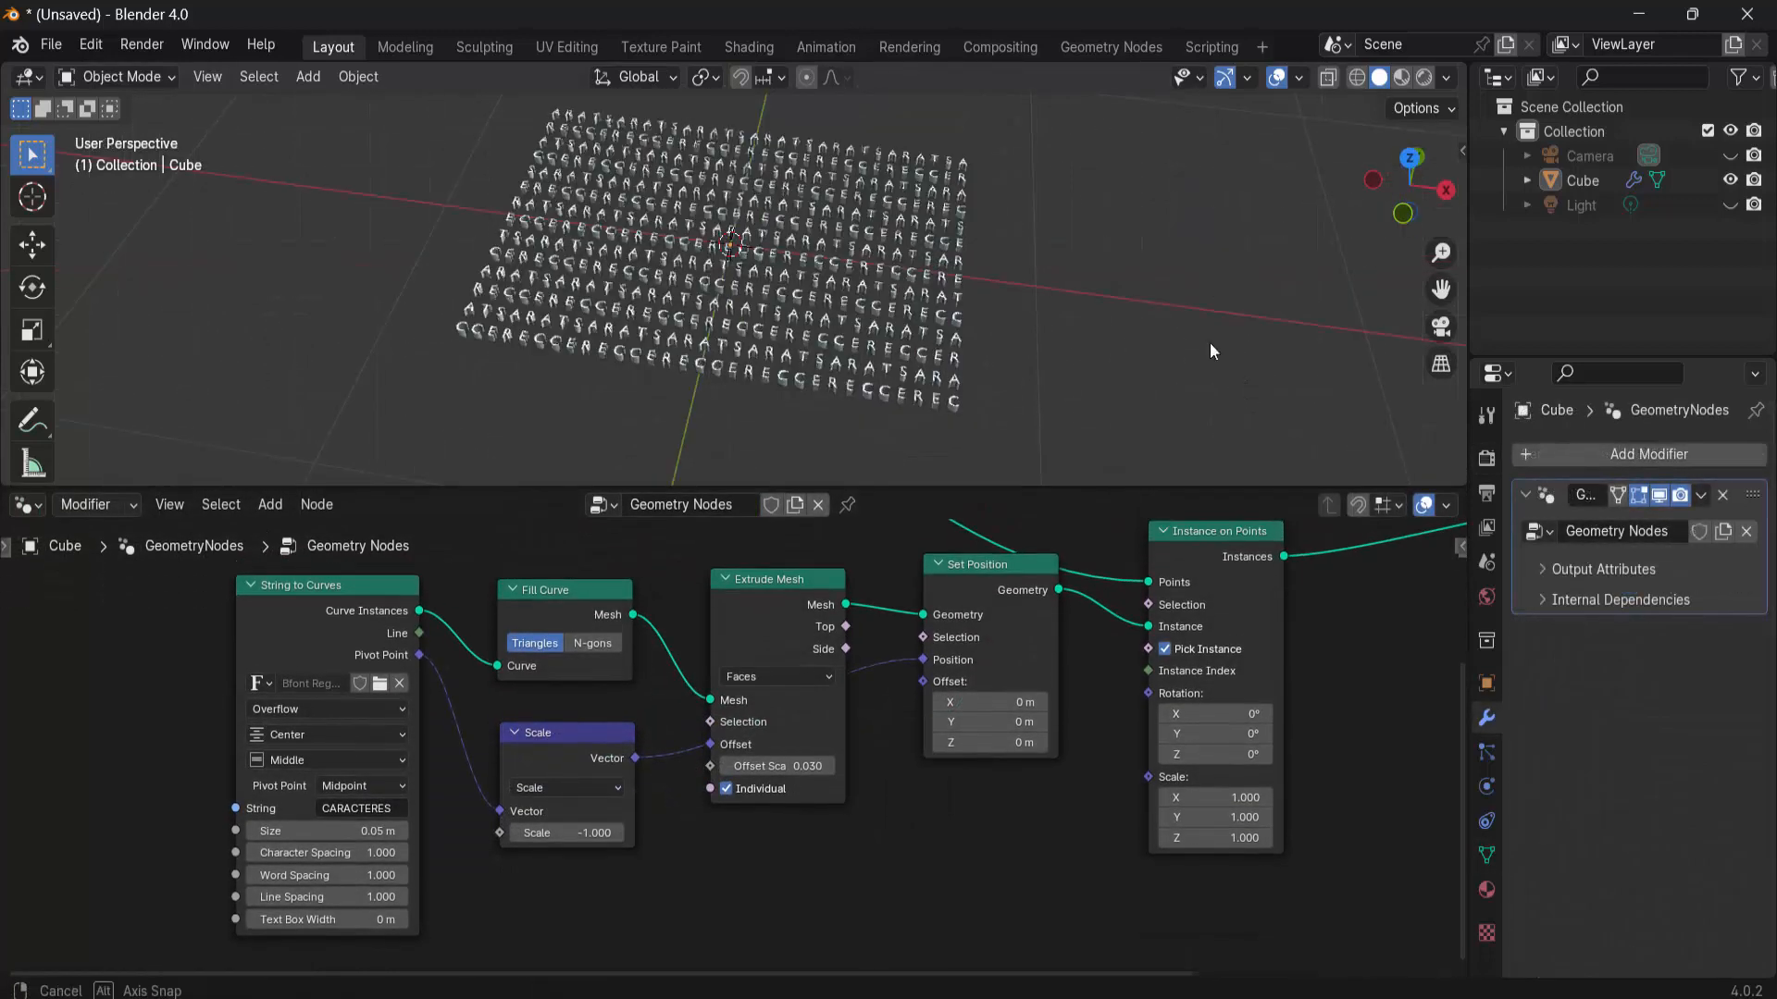
pyautogui.scroll(-2, 1324, 712)
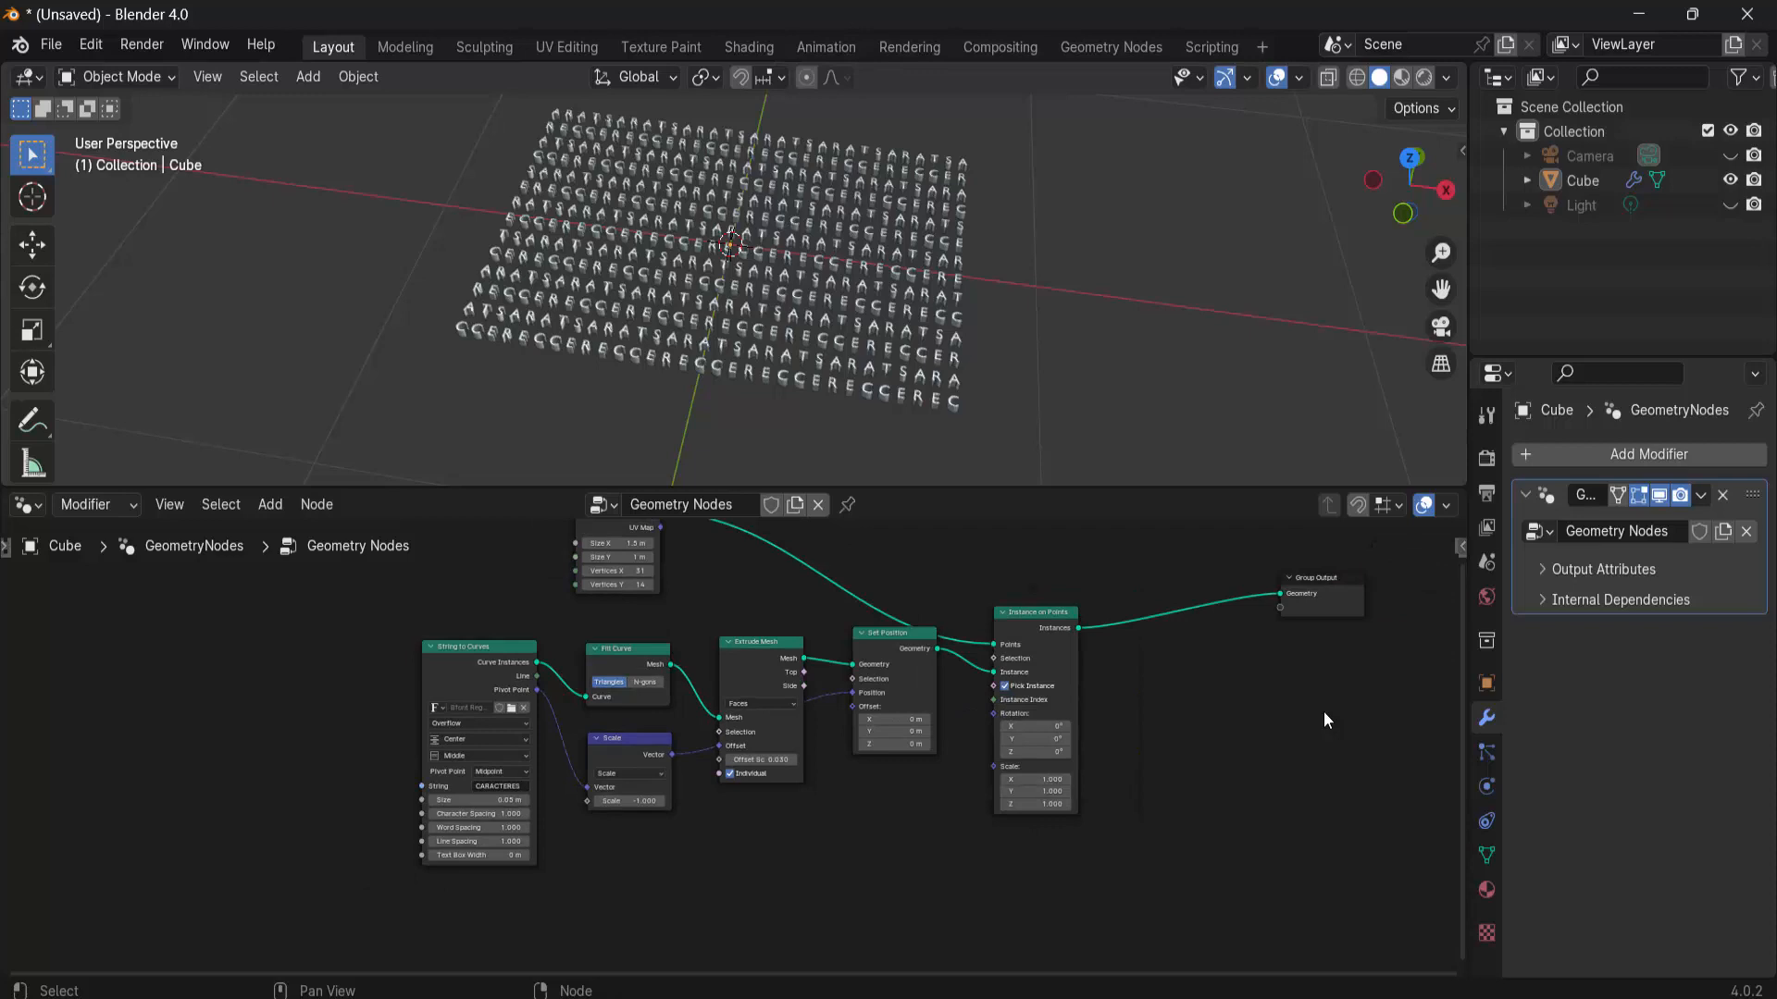
# - Insert a Join Geometry node into the link between Instance on Points and Group Output
pyautogui.moveTo(1328, 718); pyautogui.dragTo(1209, 790, button='middle')
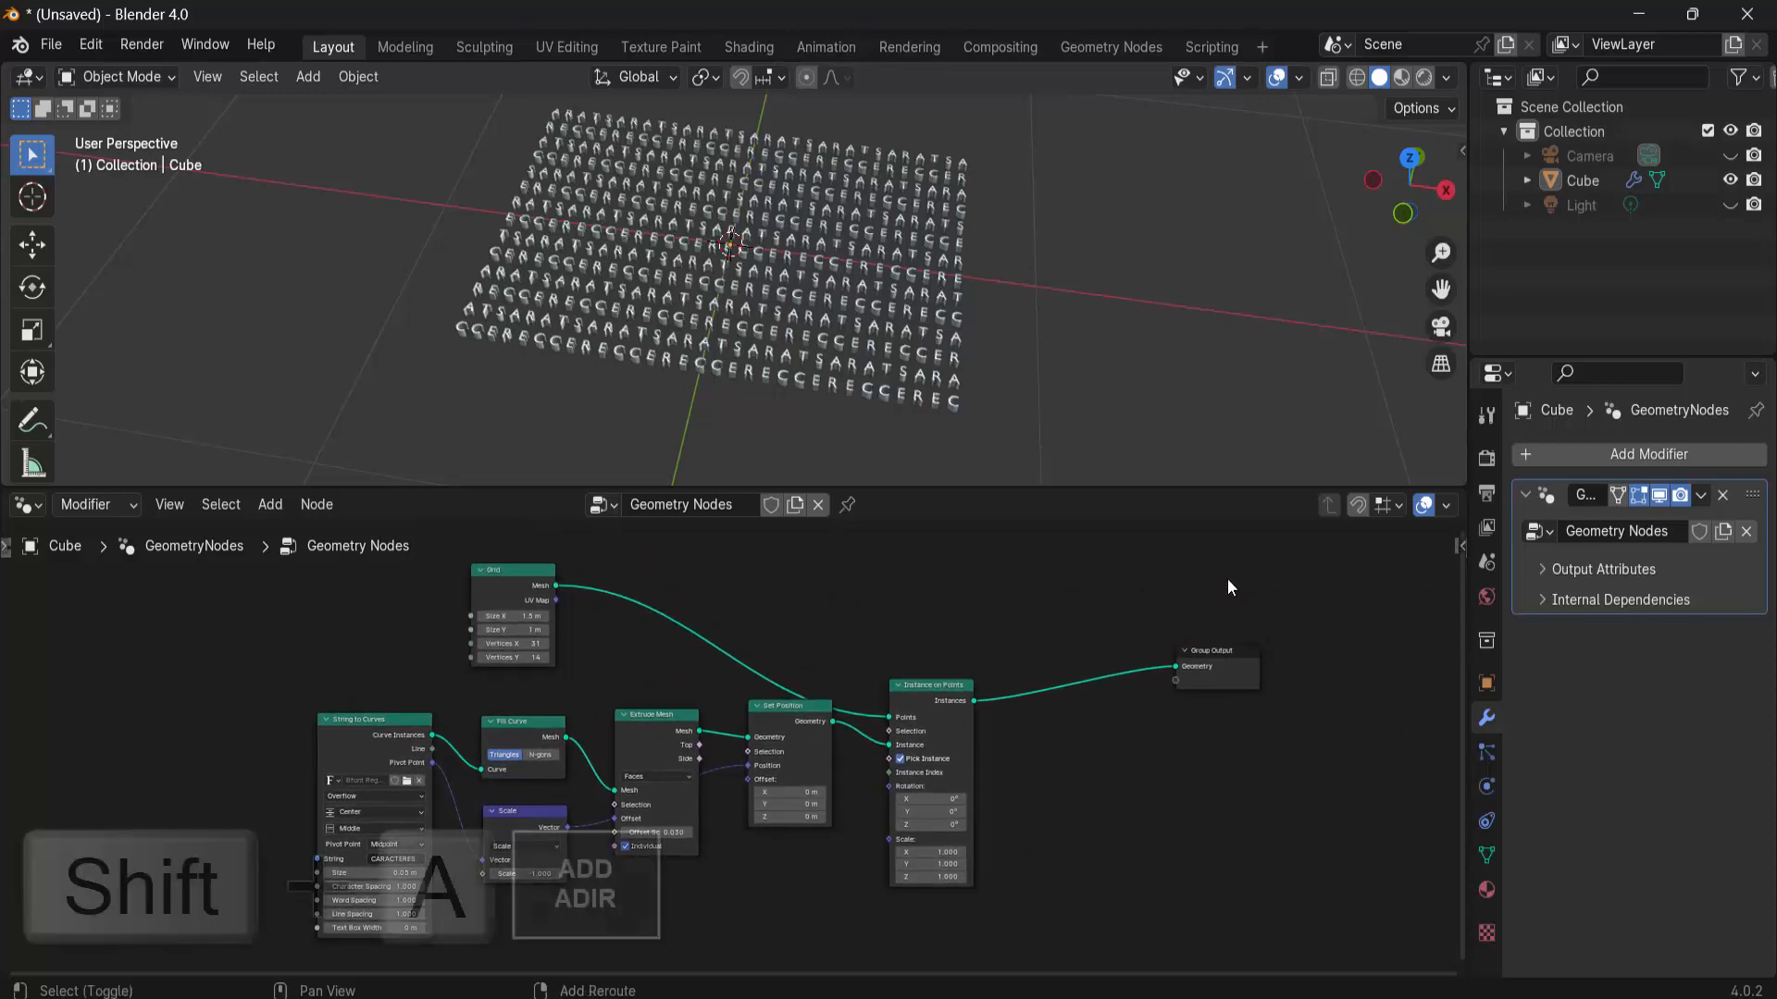
pyautogui.hotkey('shift', 'a')
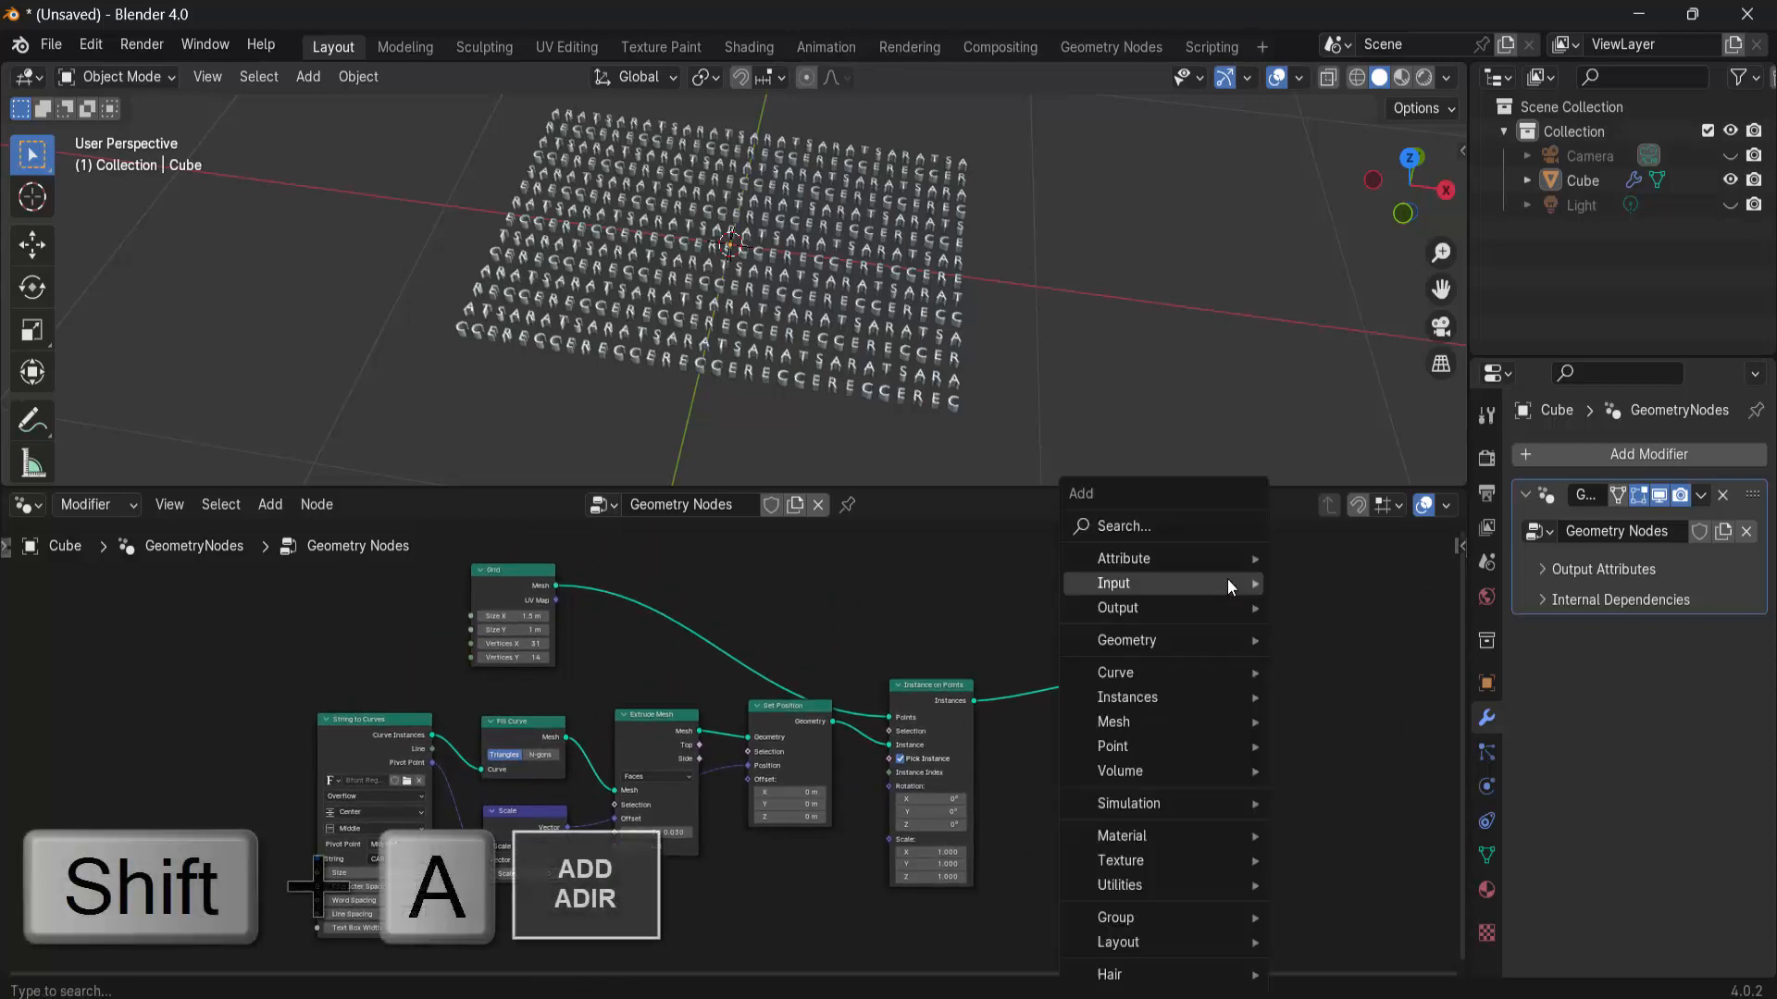
pyautogui.click(1135, 525)
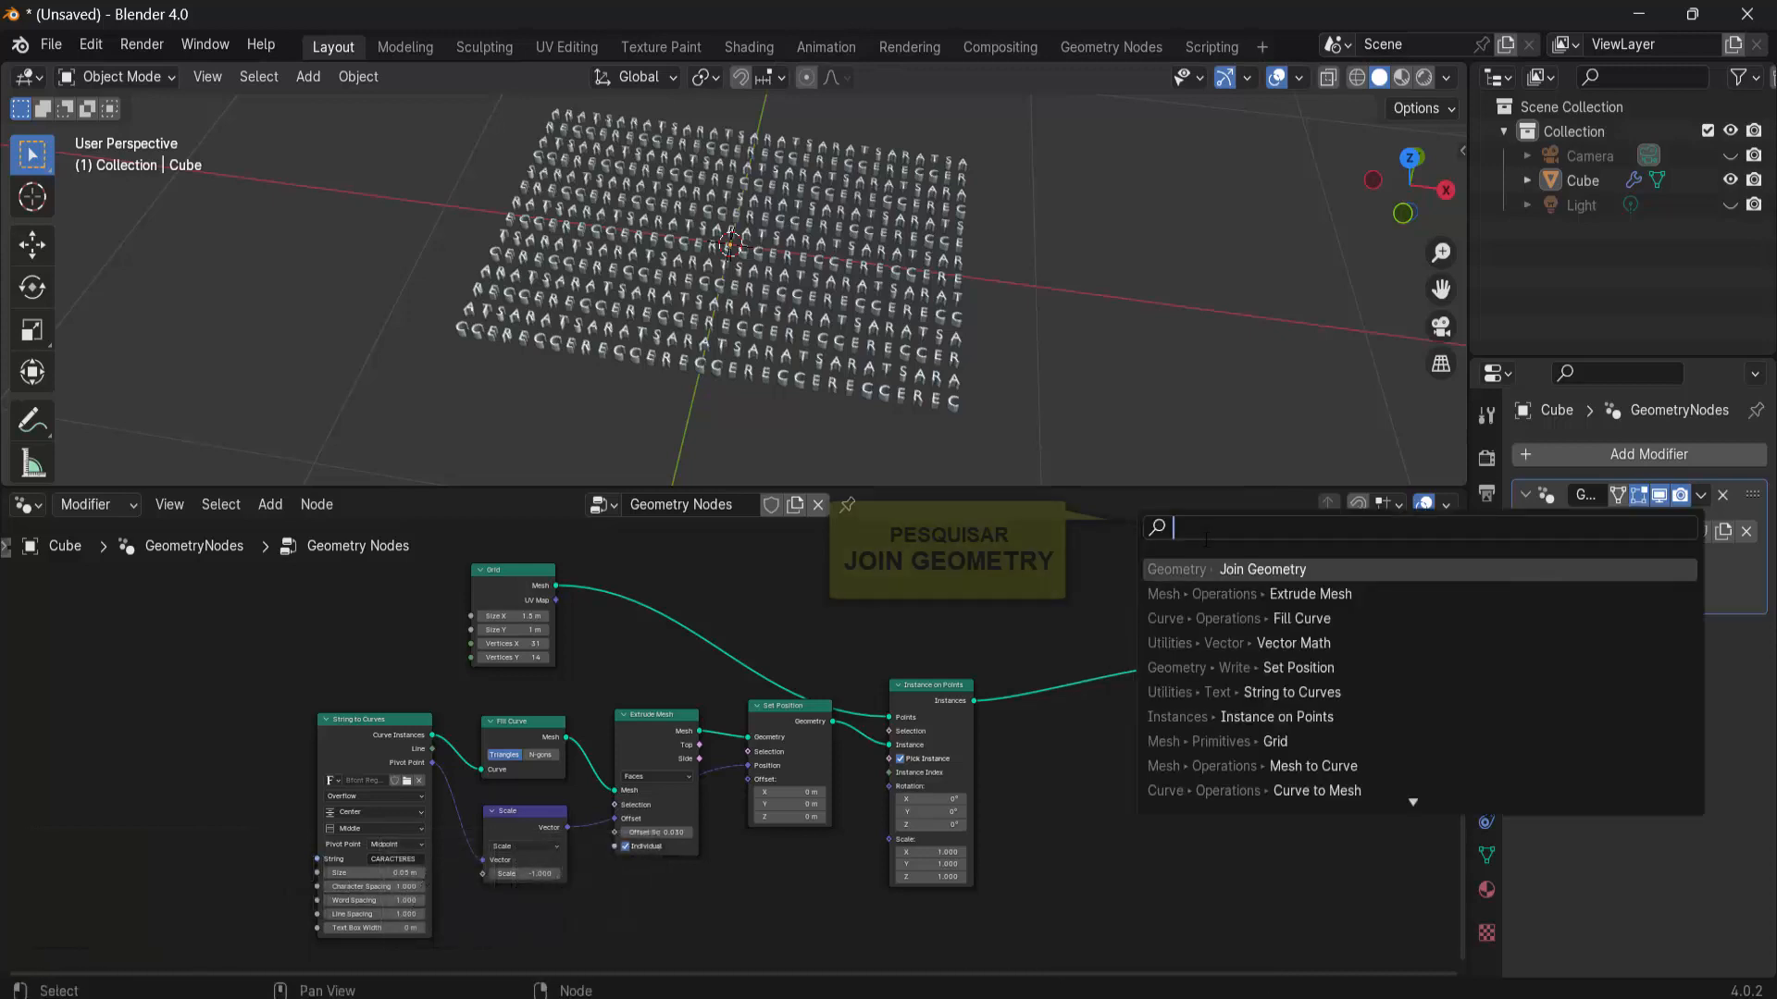
pyautogui.write('JOIN GE')
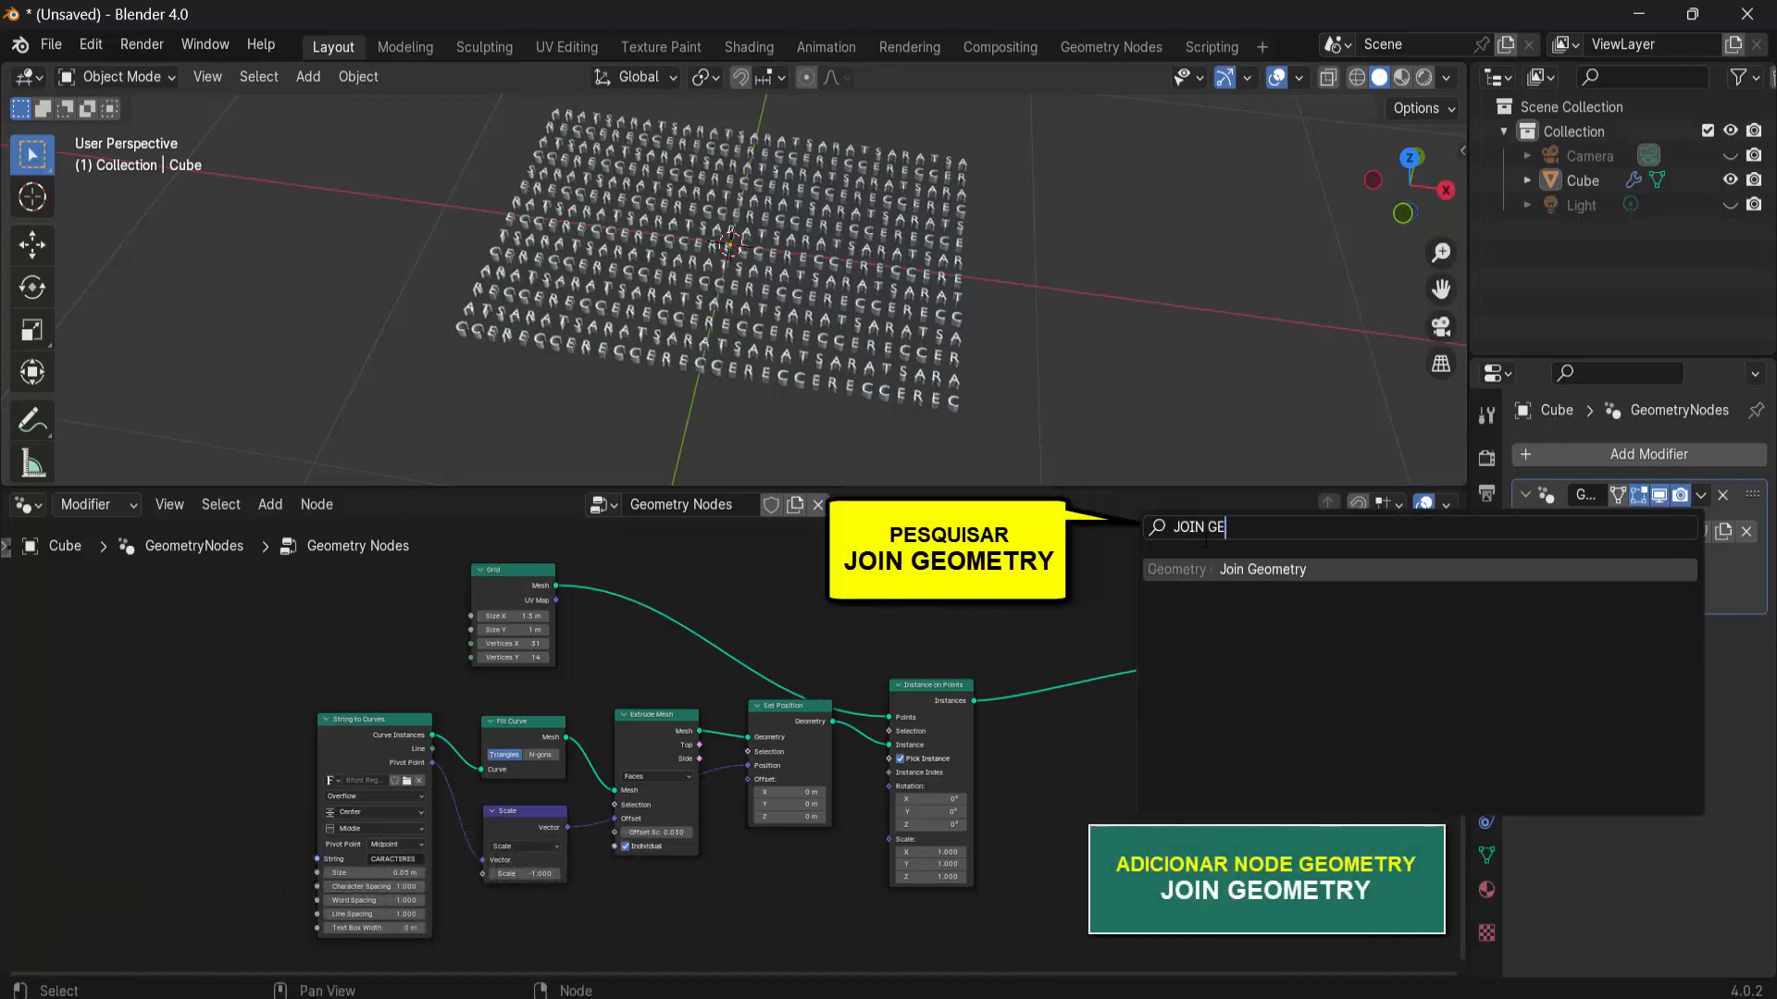
pyautogui.click(1228, 568)
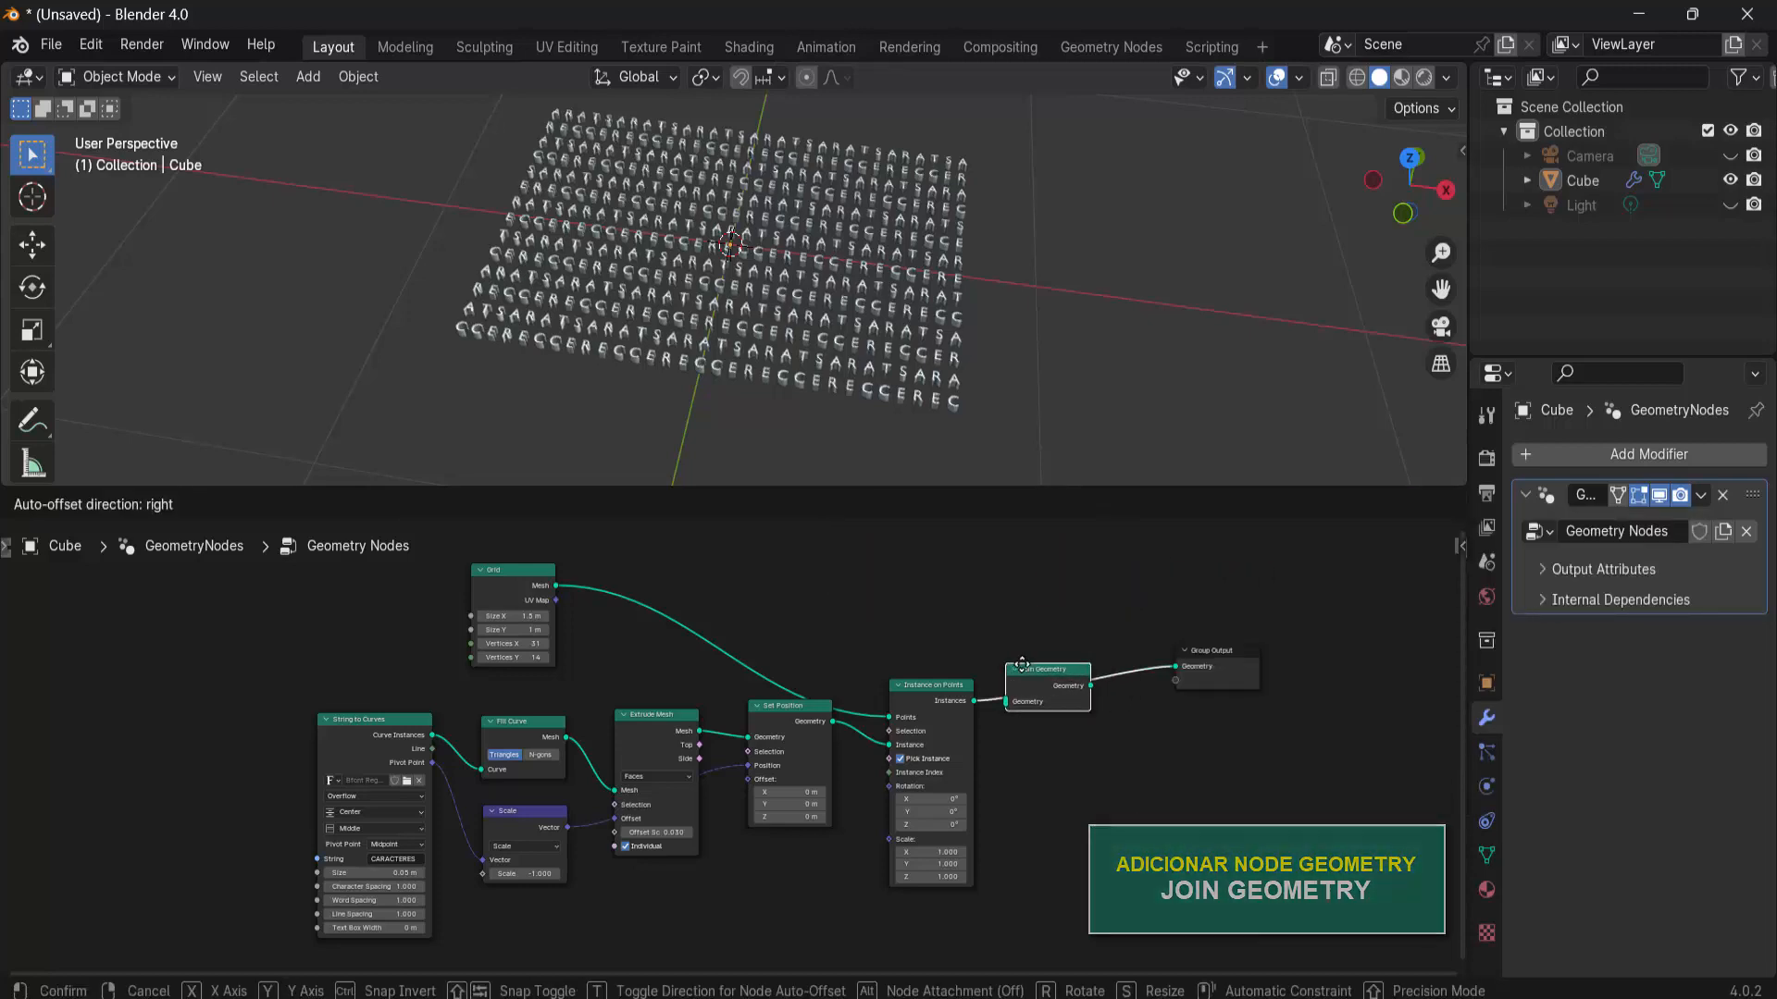
pyautogui.click(1048, 656)
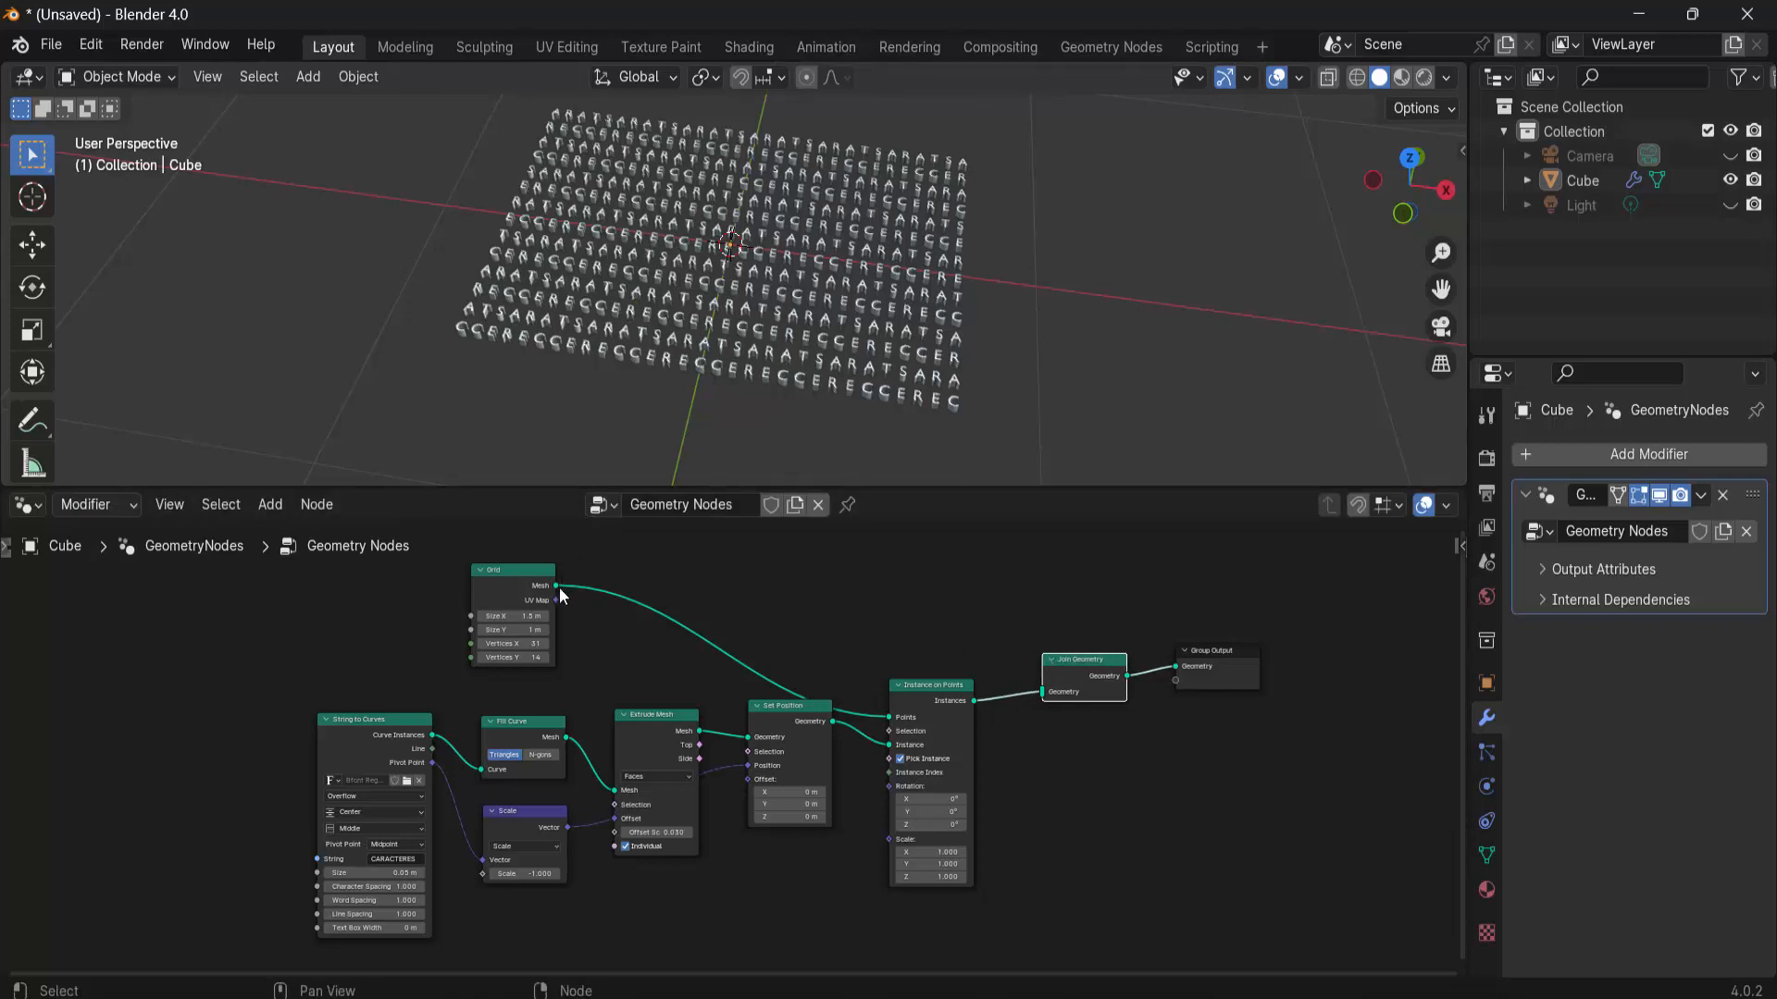
# - Connect the Grid node's Mesh output to Join Geometry as well and inspect the combined geometry from the top
pyautogui.moveTo(557, 584); pyautogui.dragTo(1041, 692)
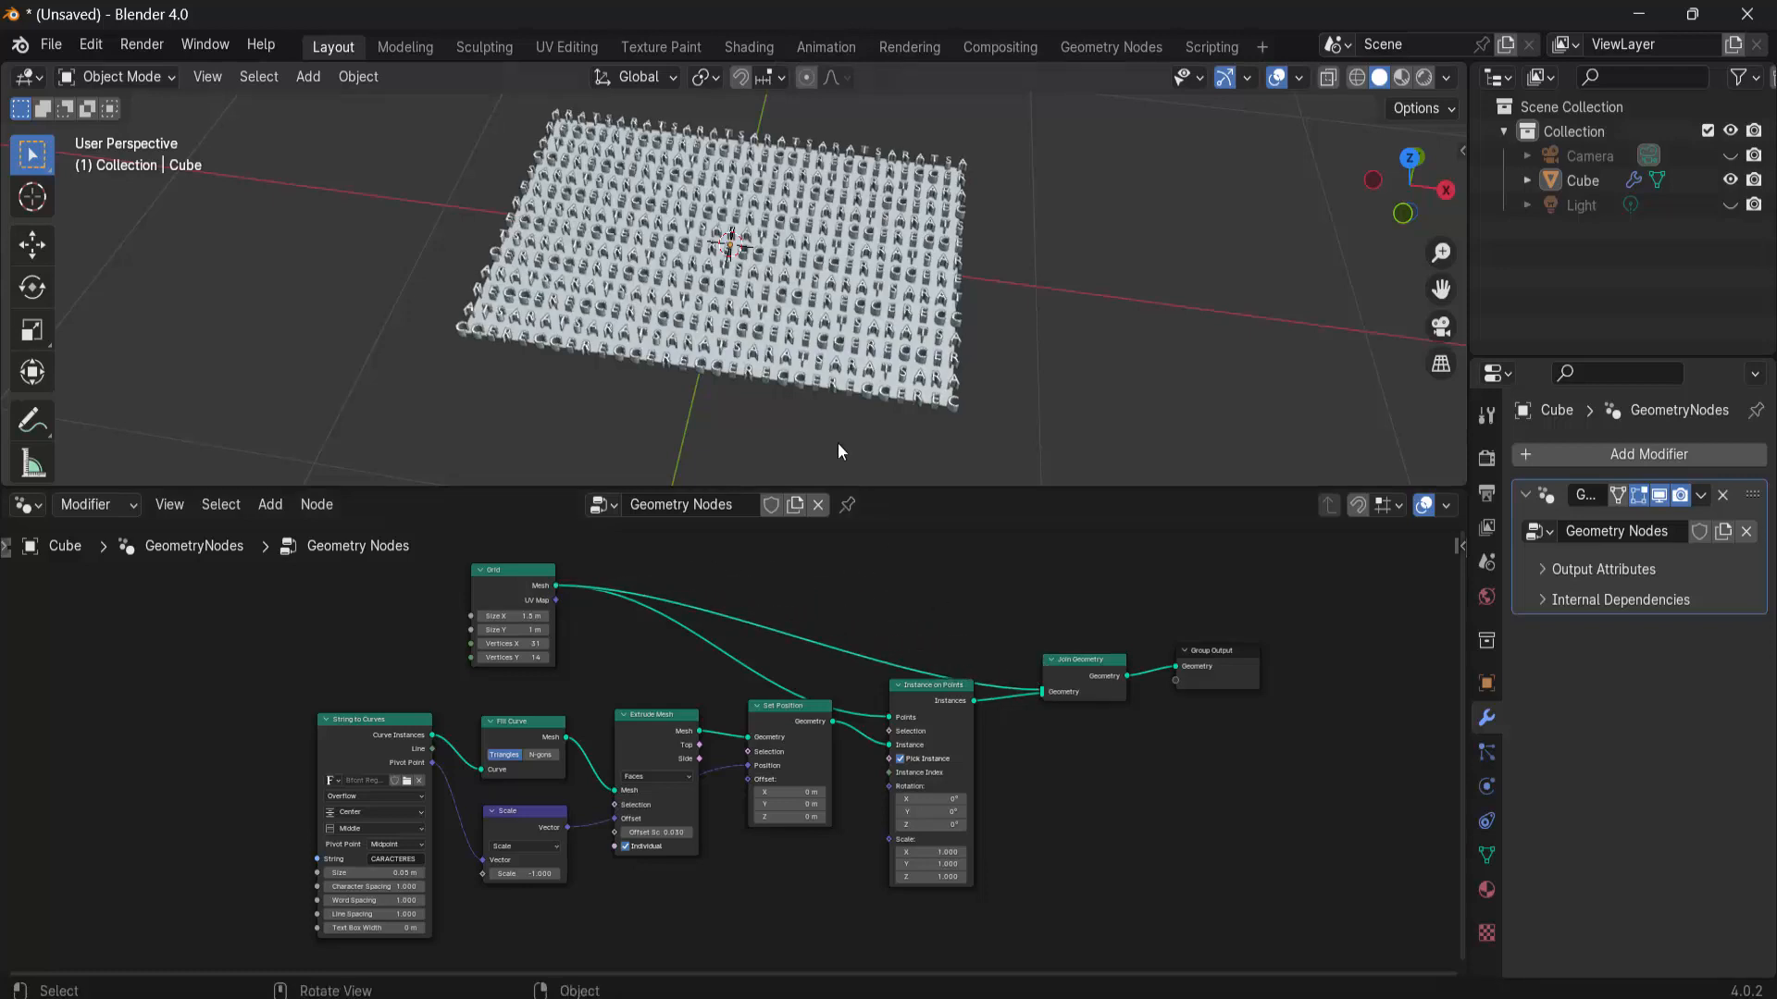
pyautogui.scroll(4, 838, 451)
pyautogui.moveTo(727, 328); pyautogui.dragTo(735, 342, button='middle')
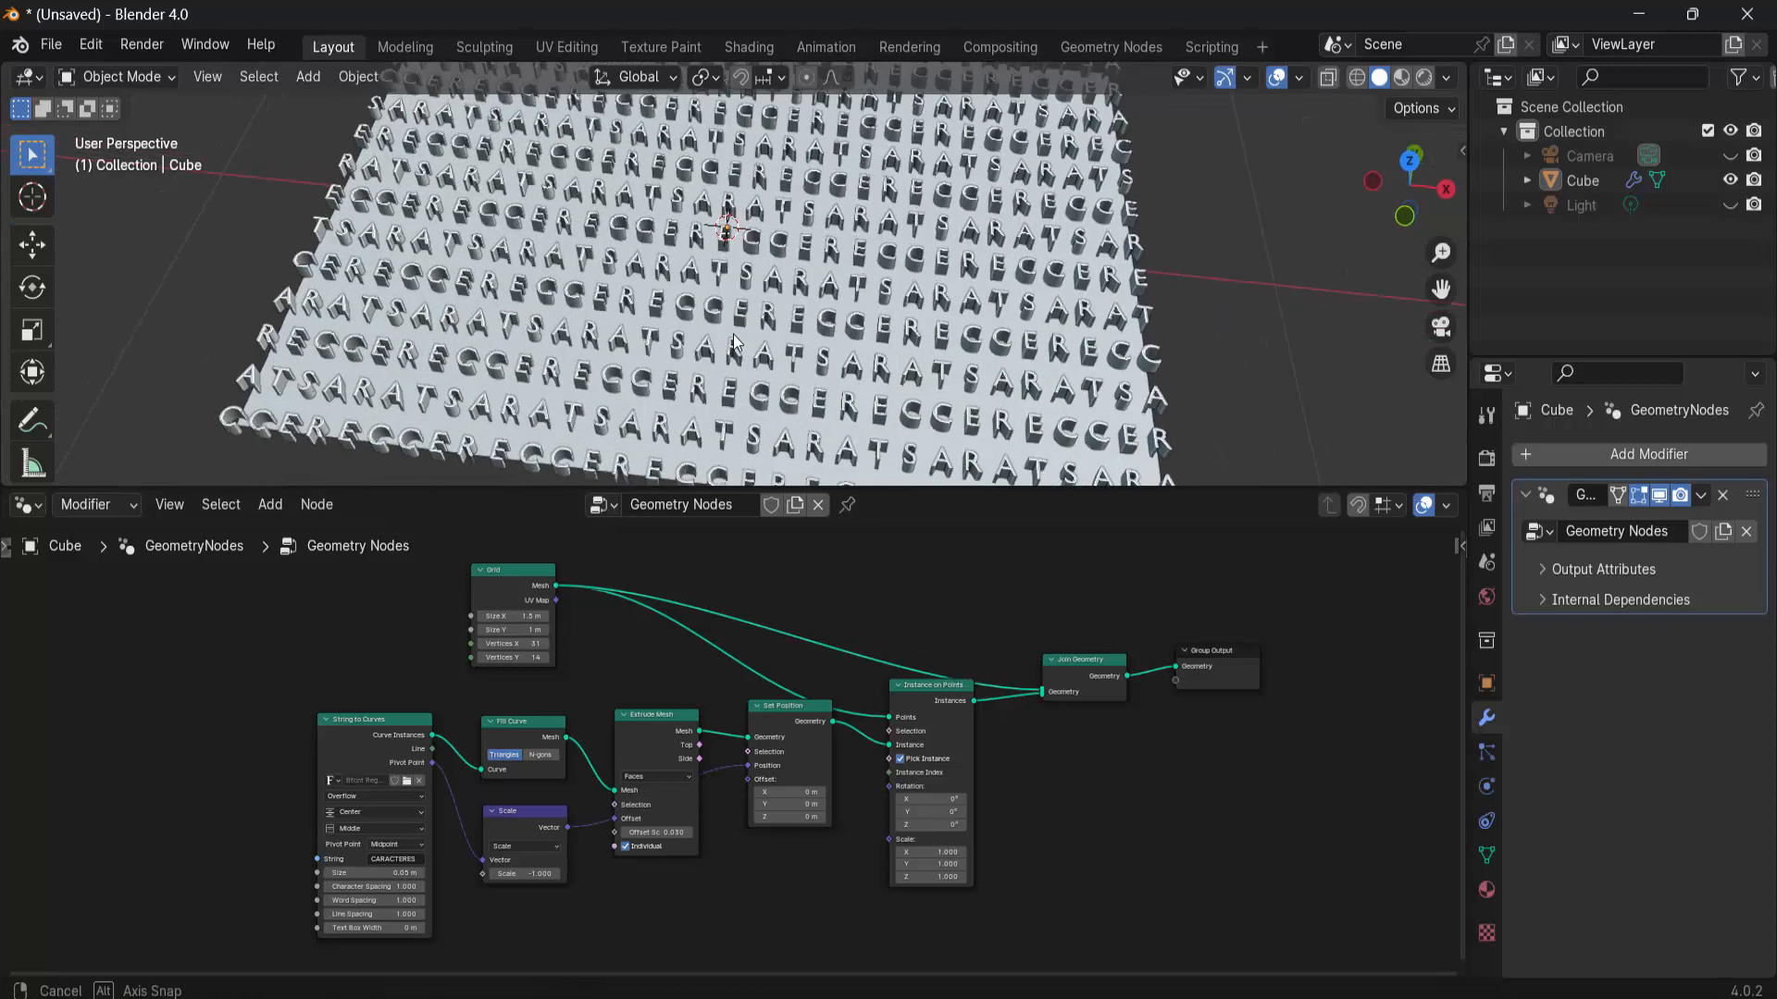
pyautogui.click(1409, 162)
pyautogui.scroll(-2, 1257, 228)
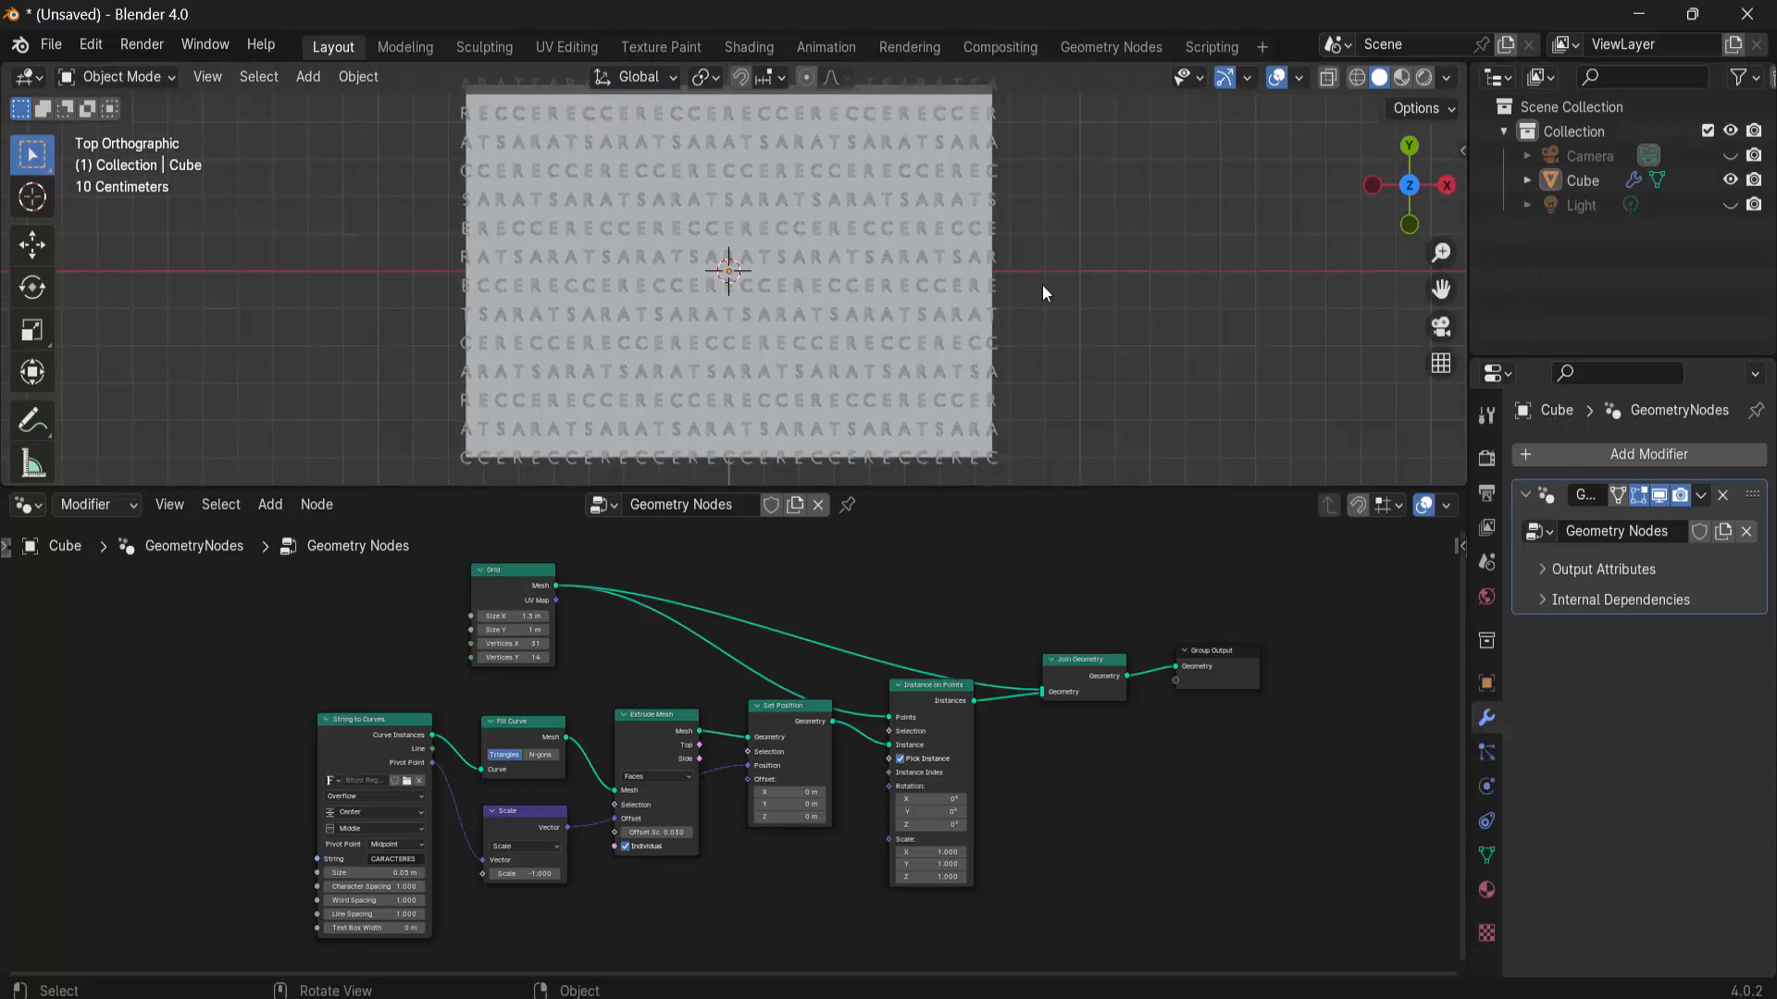
# - Add a Wireframe modifier to the Cube object carrying the character grid
pyautogui.click(981, 257)
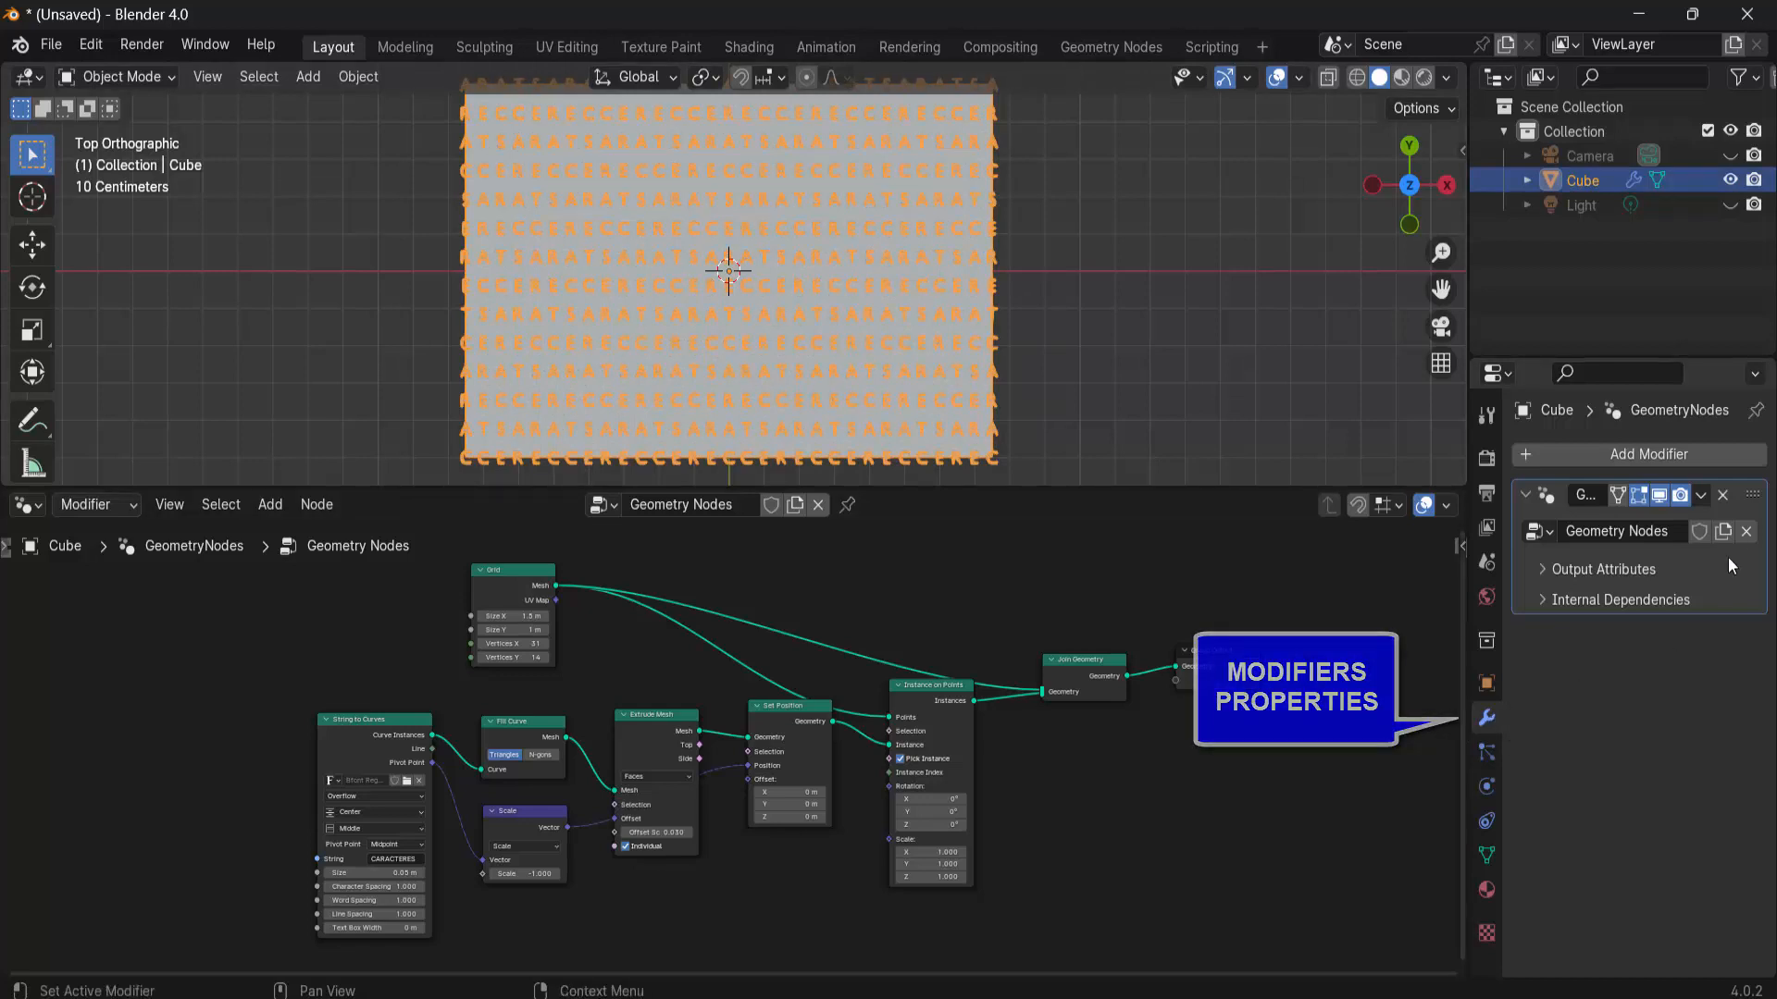
pyautogui.click(1677, 453)
pyautogui.moveTo(1677, 452)
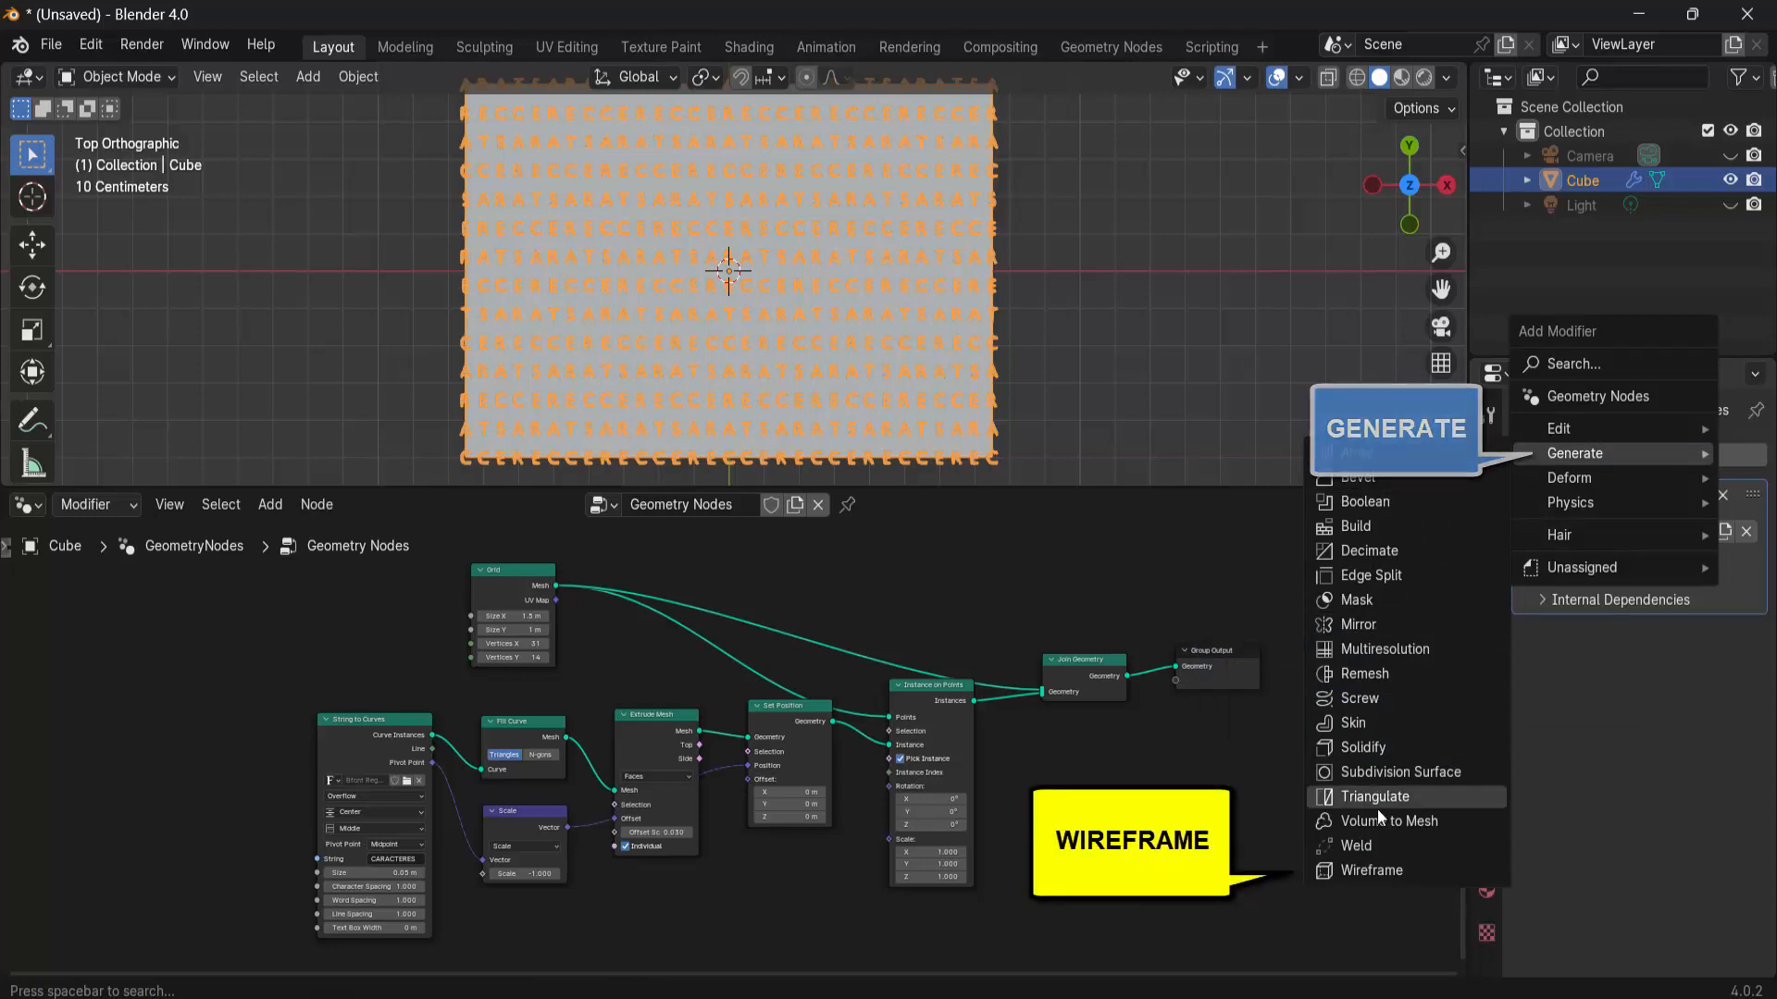
pyautogui.click(1370, 869)
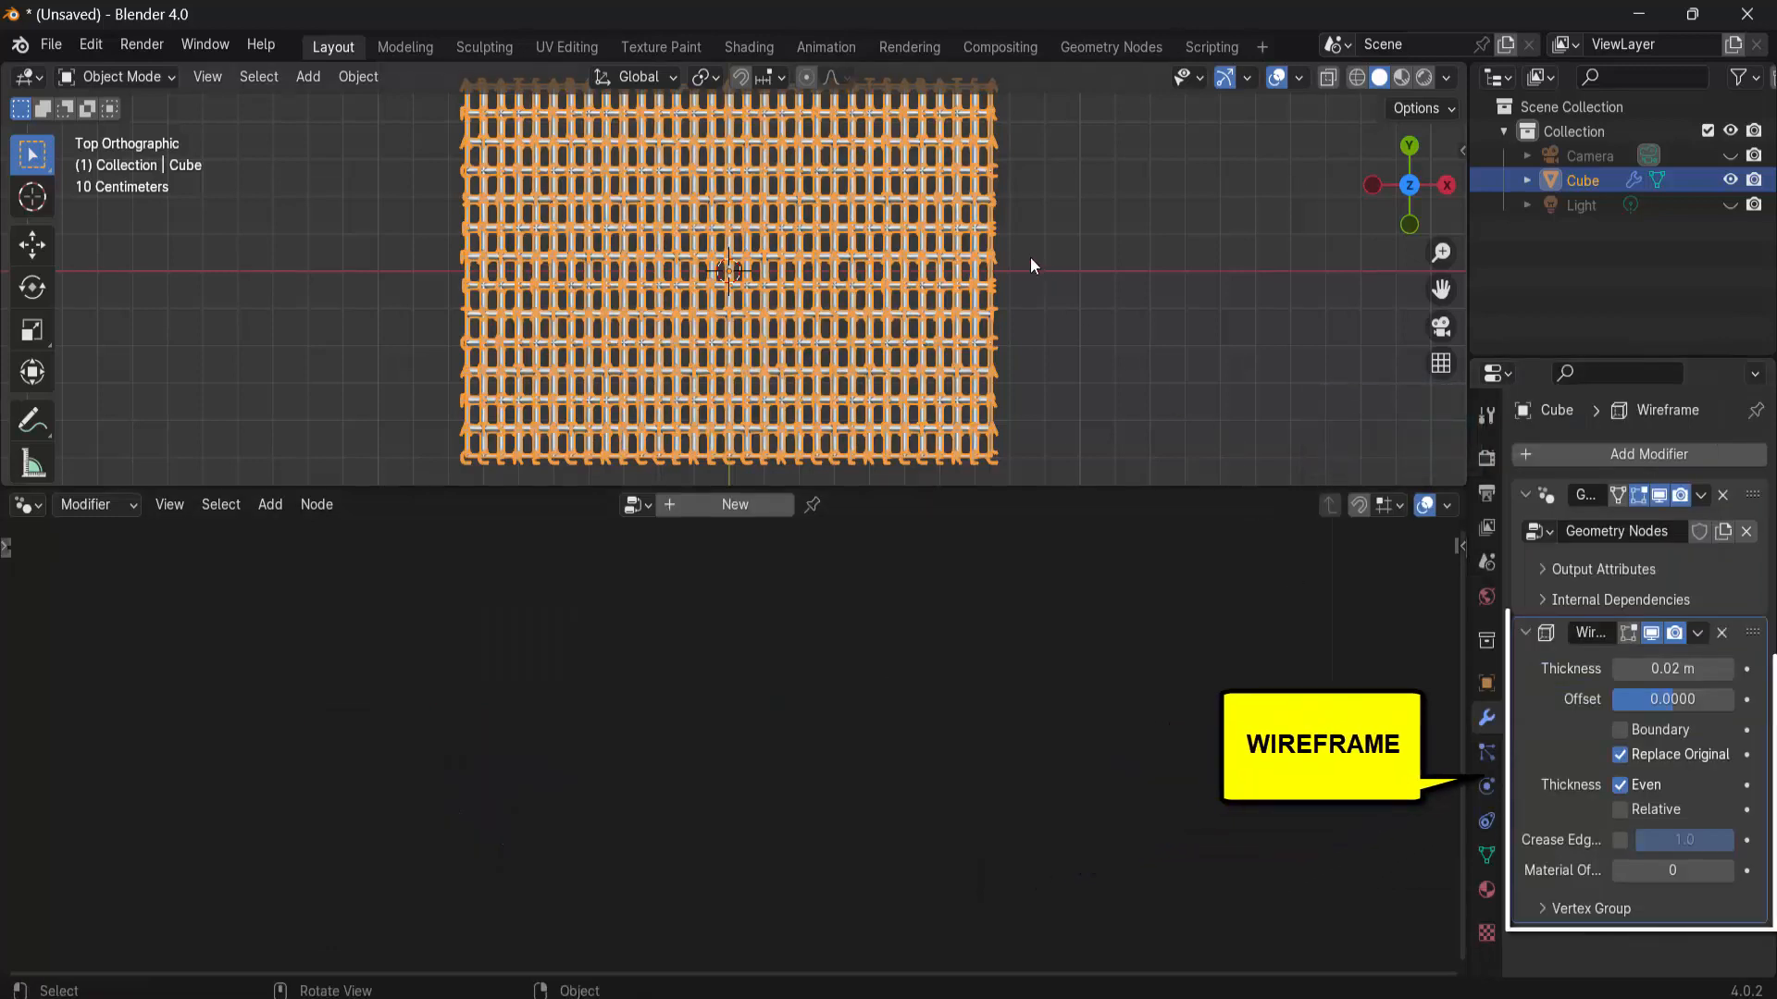
# - In the Wireframe modifier, disable Even thickness, enable Relative, and set Thickness to 0.06 m
pyautogui.scroll(5, 1027, 261)
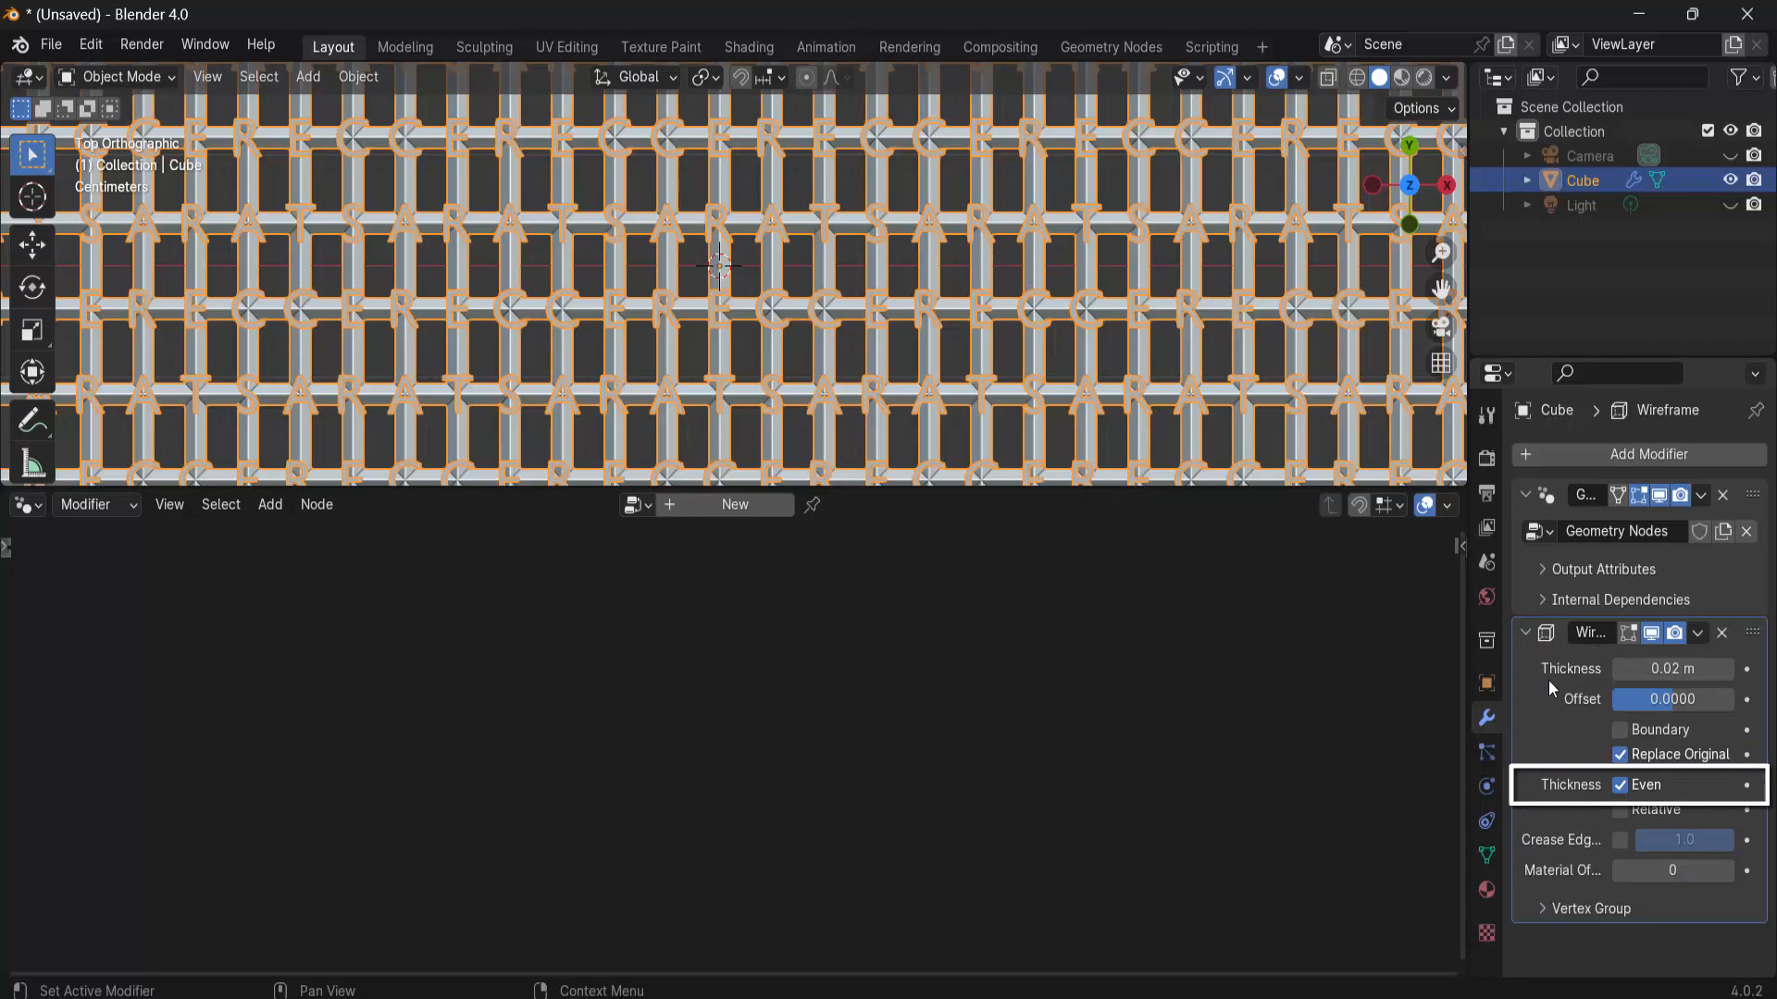
pyautogui.click(1620, 786)
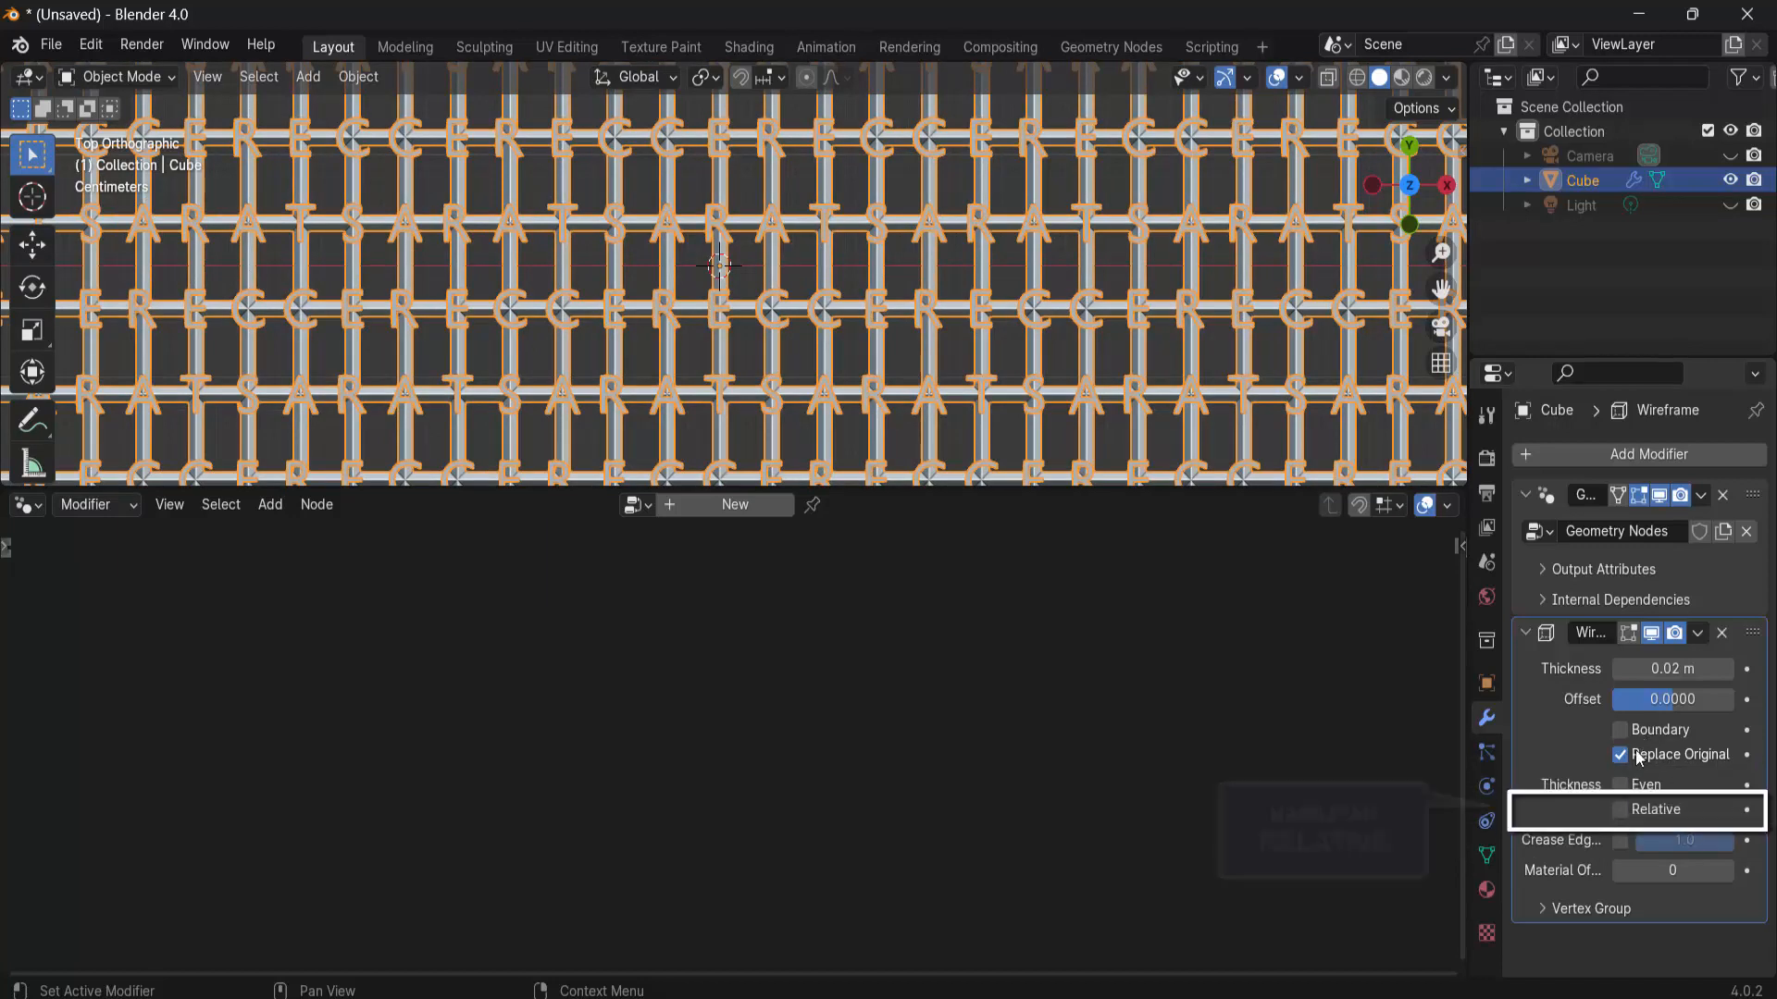
pyautogui.click(1620, 811)
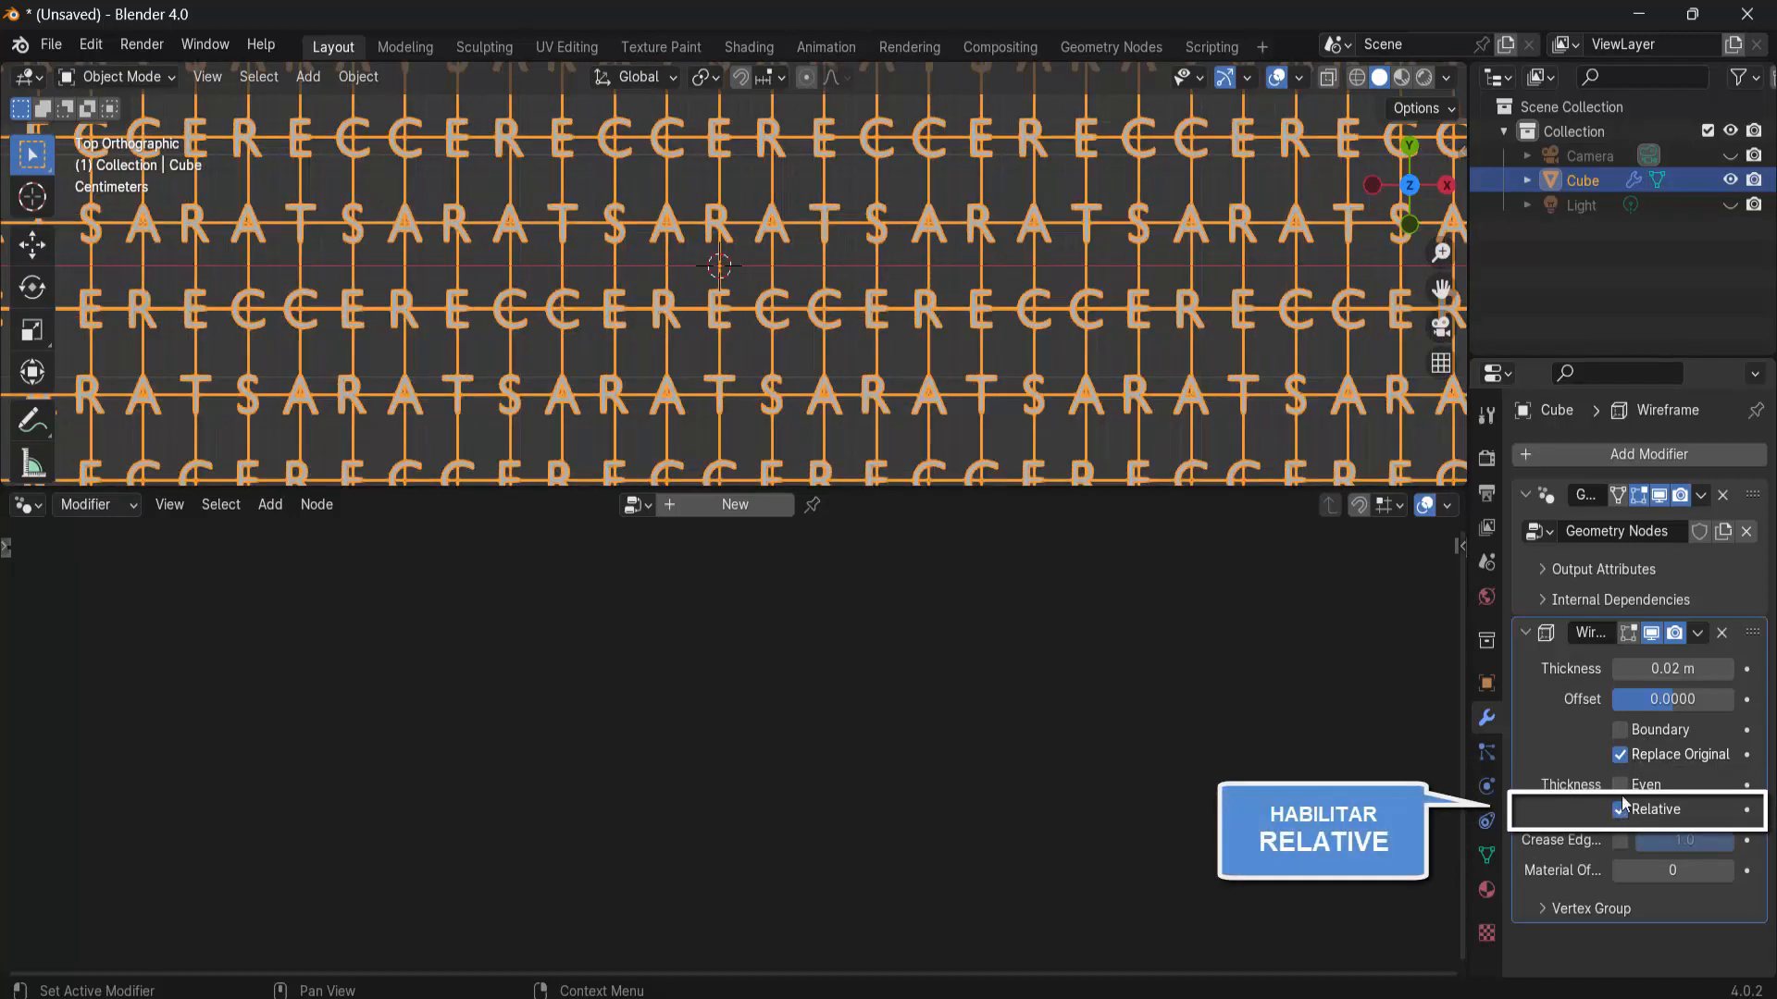
pyautogui.doubleClick(1647, 673)
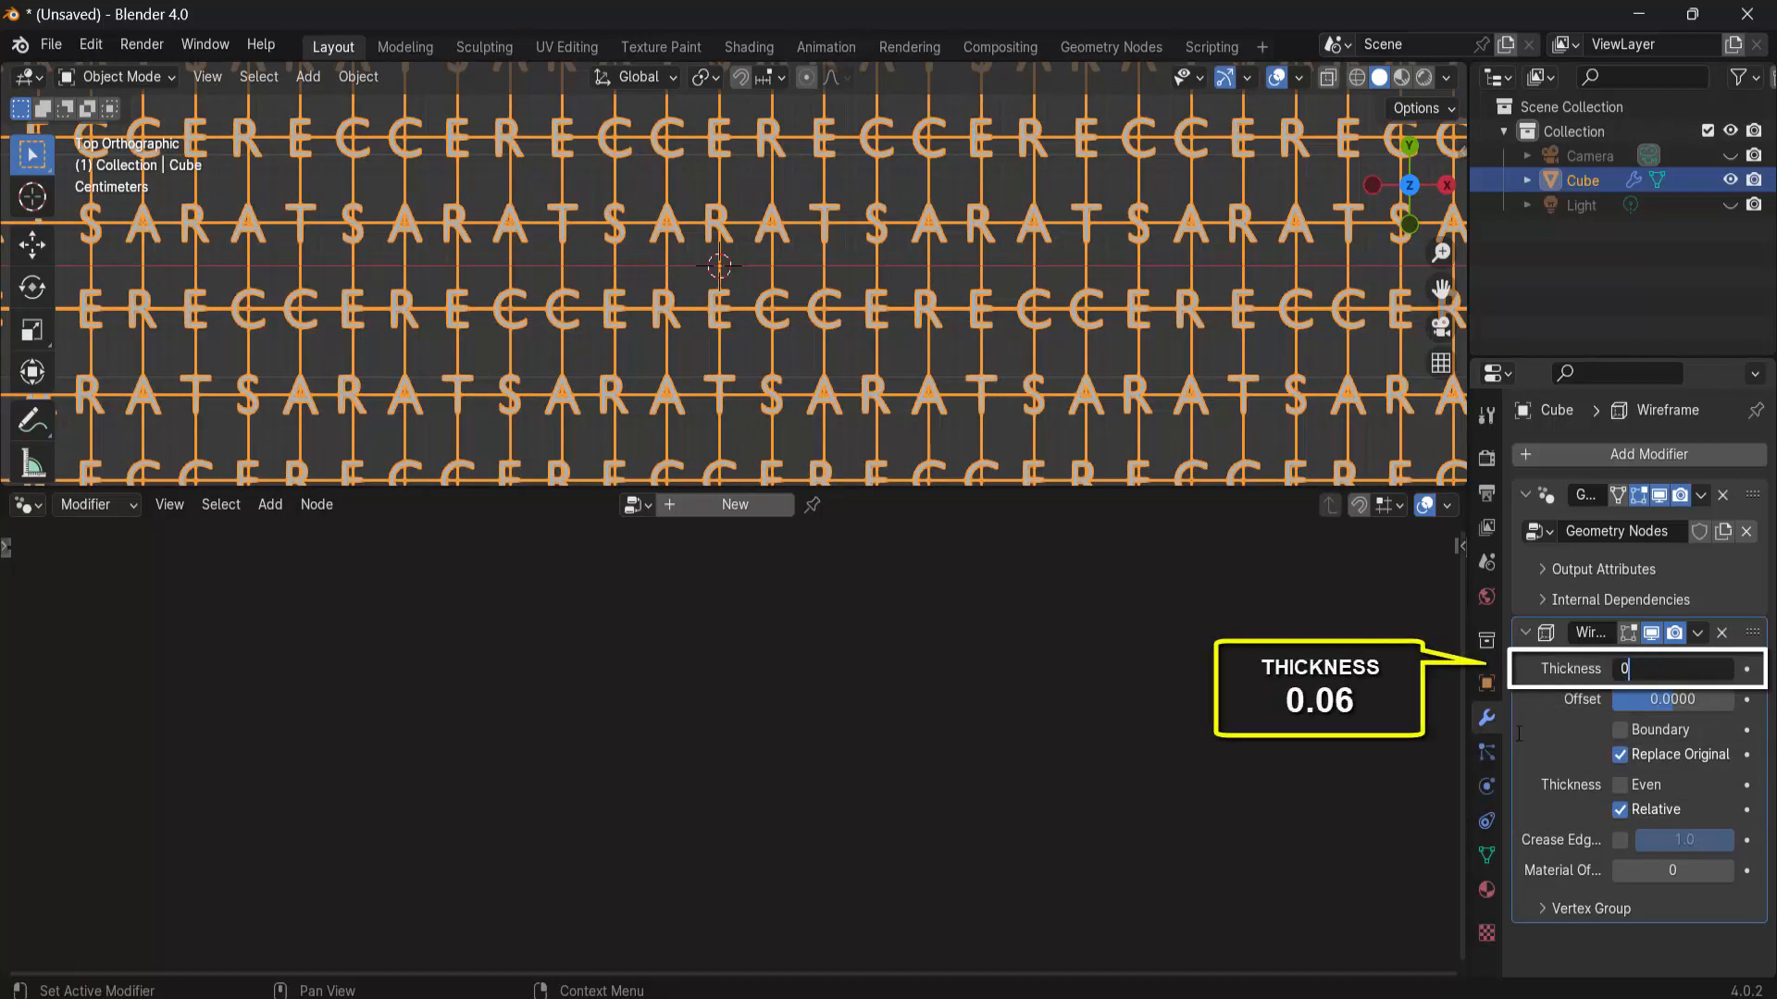
pyautogui.press('Return')
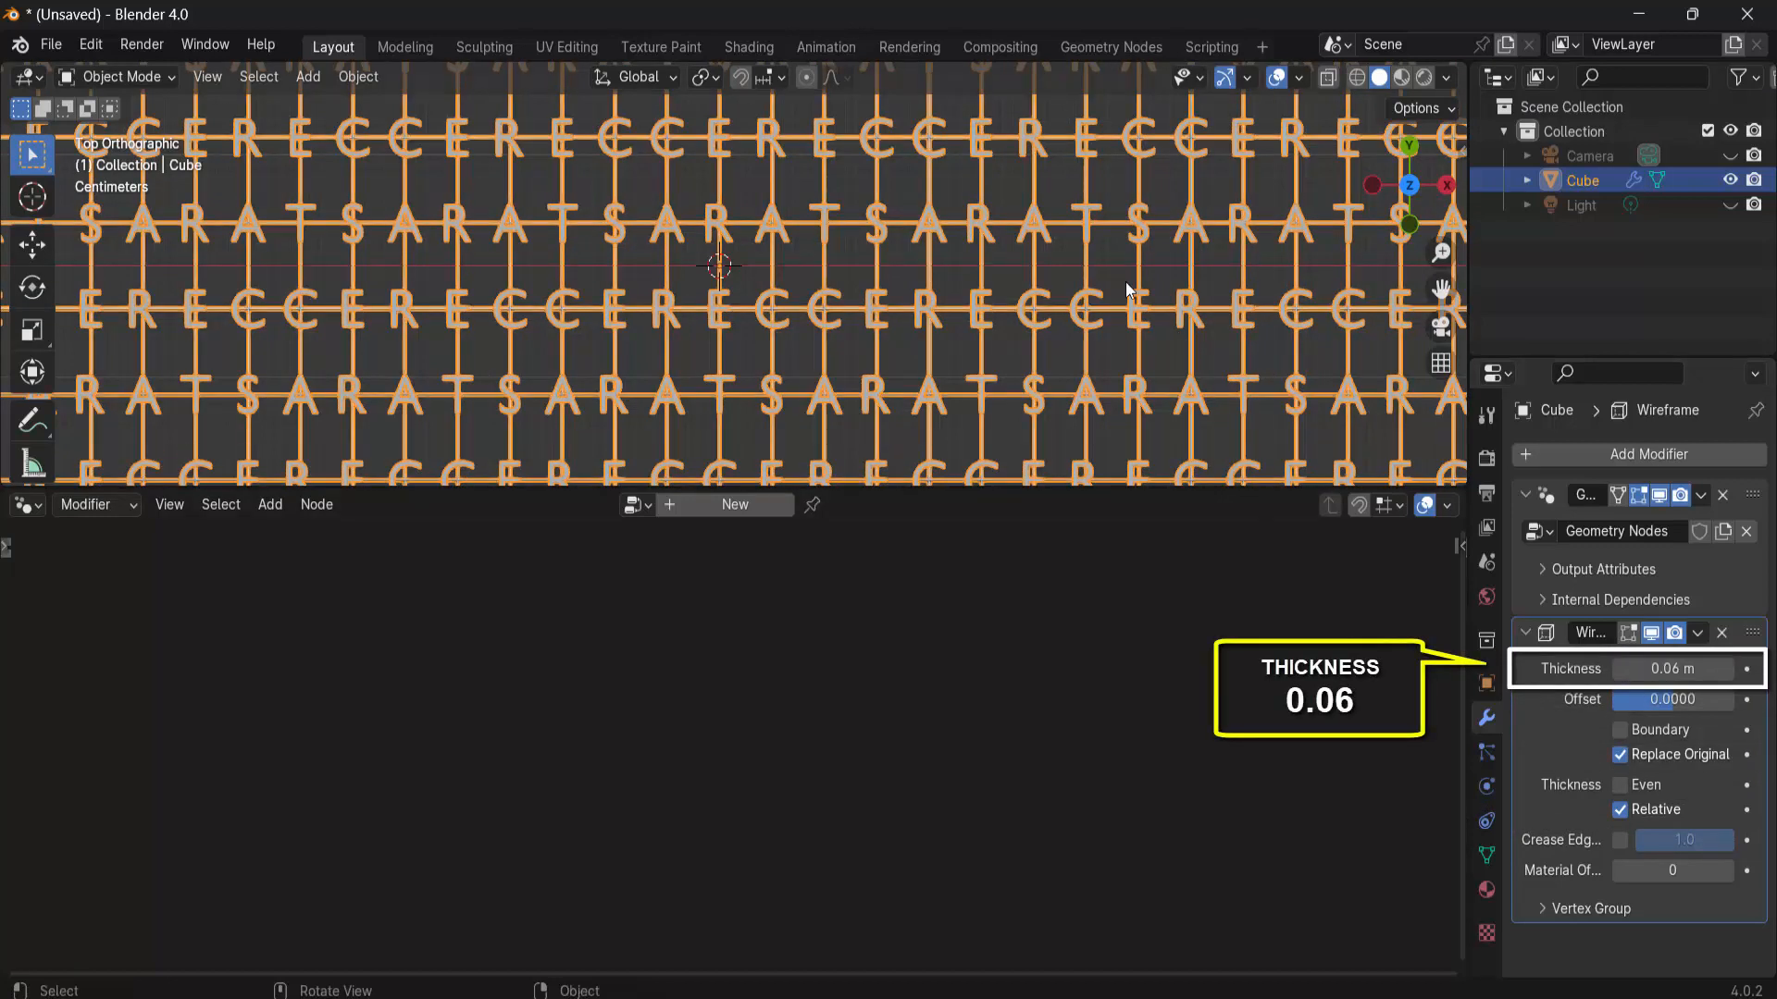
# - Enlarge the 3D viewport over the node editor and frame the whole character grid from the top
pyautogui.scroll(-2, 975, 450)
pyautogui.scroll(-4, 975, 451)
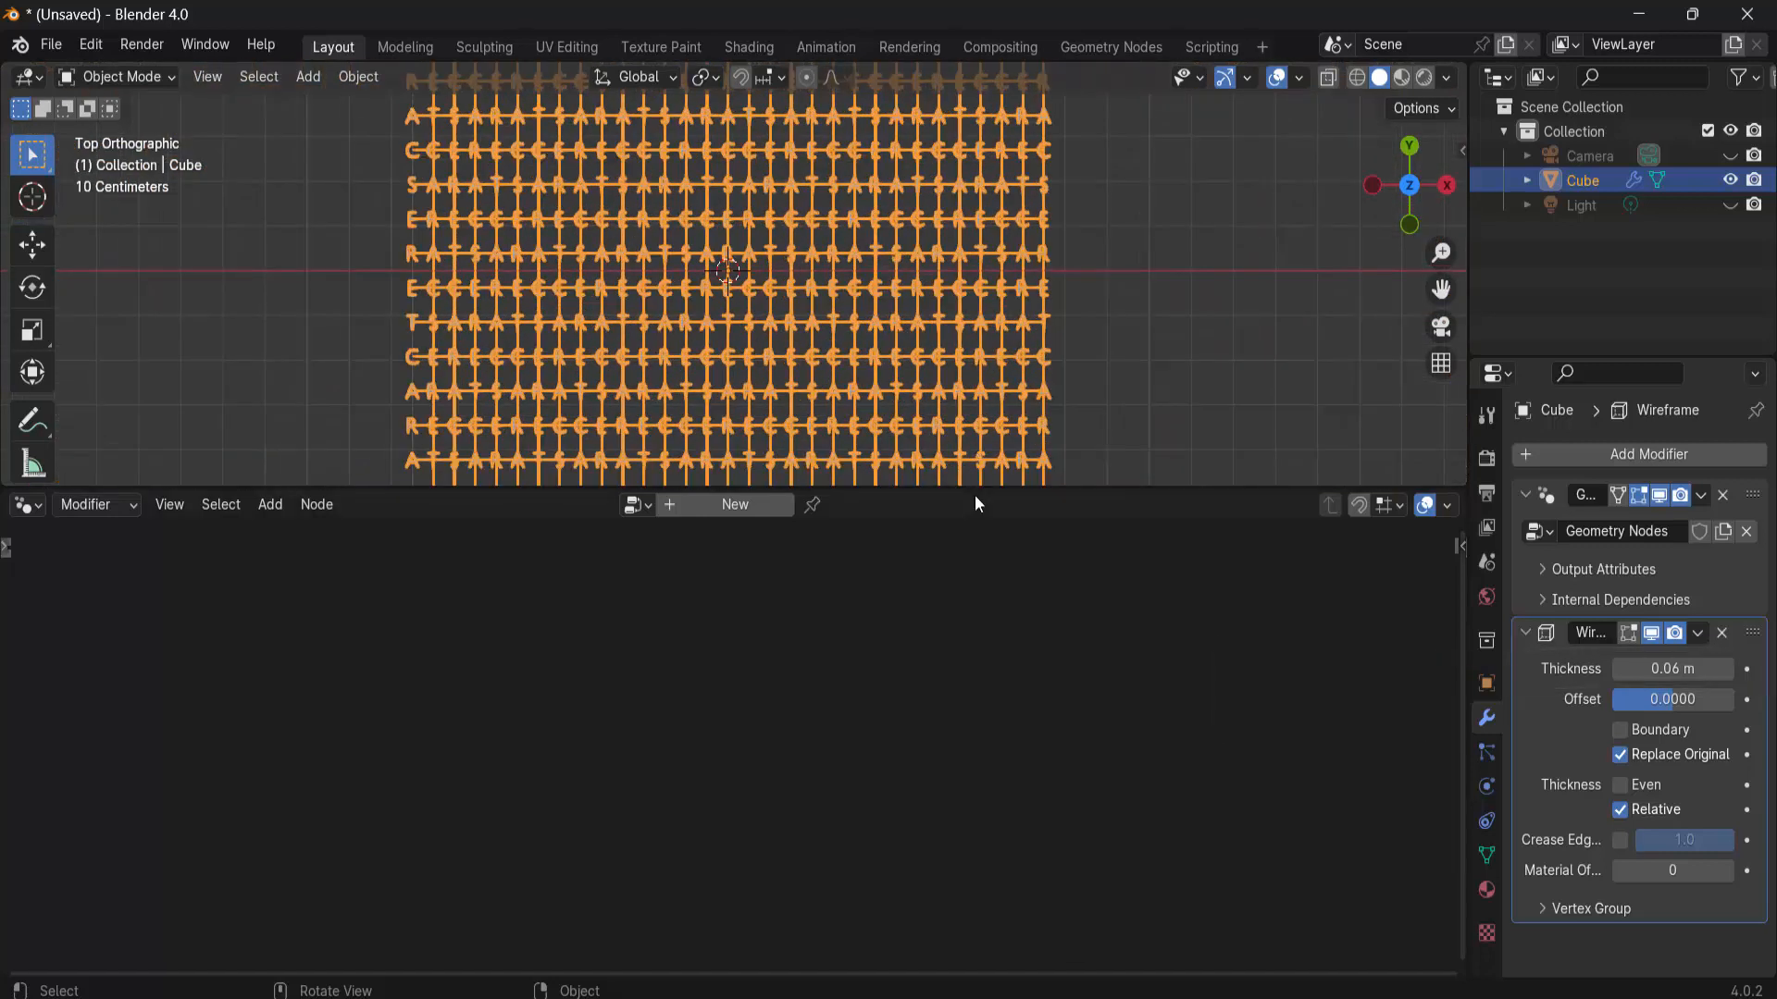
pyautogui.moveTo(976, 488); pyautogui.dragTo(925, 923)
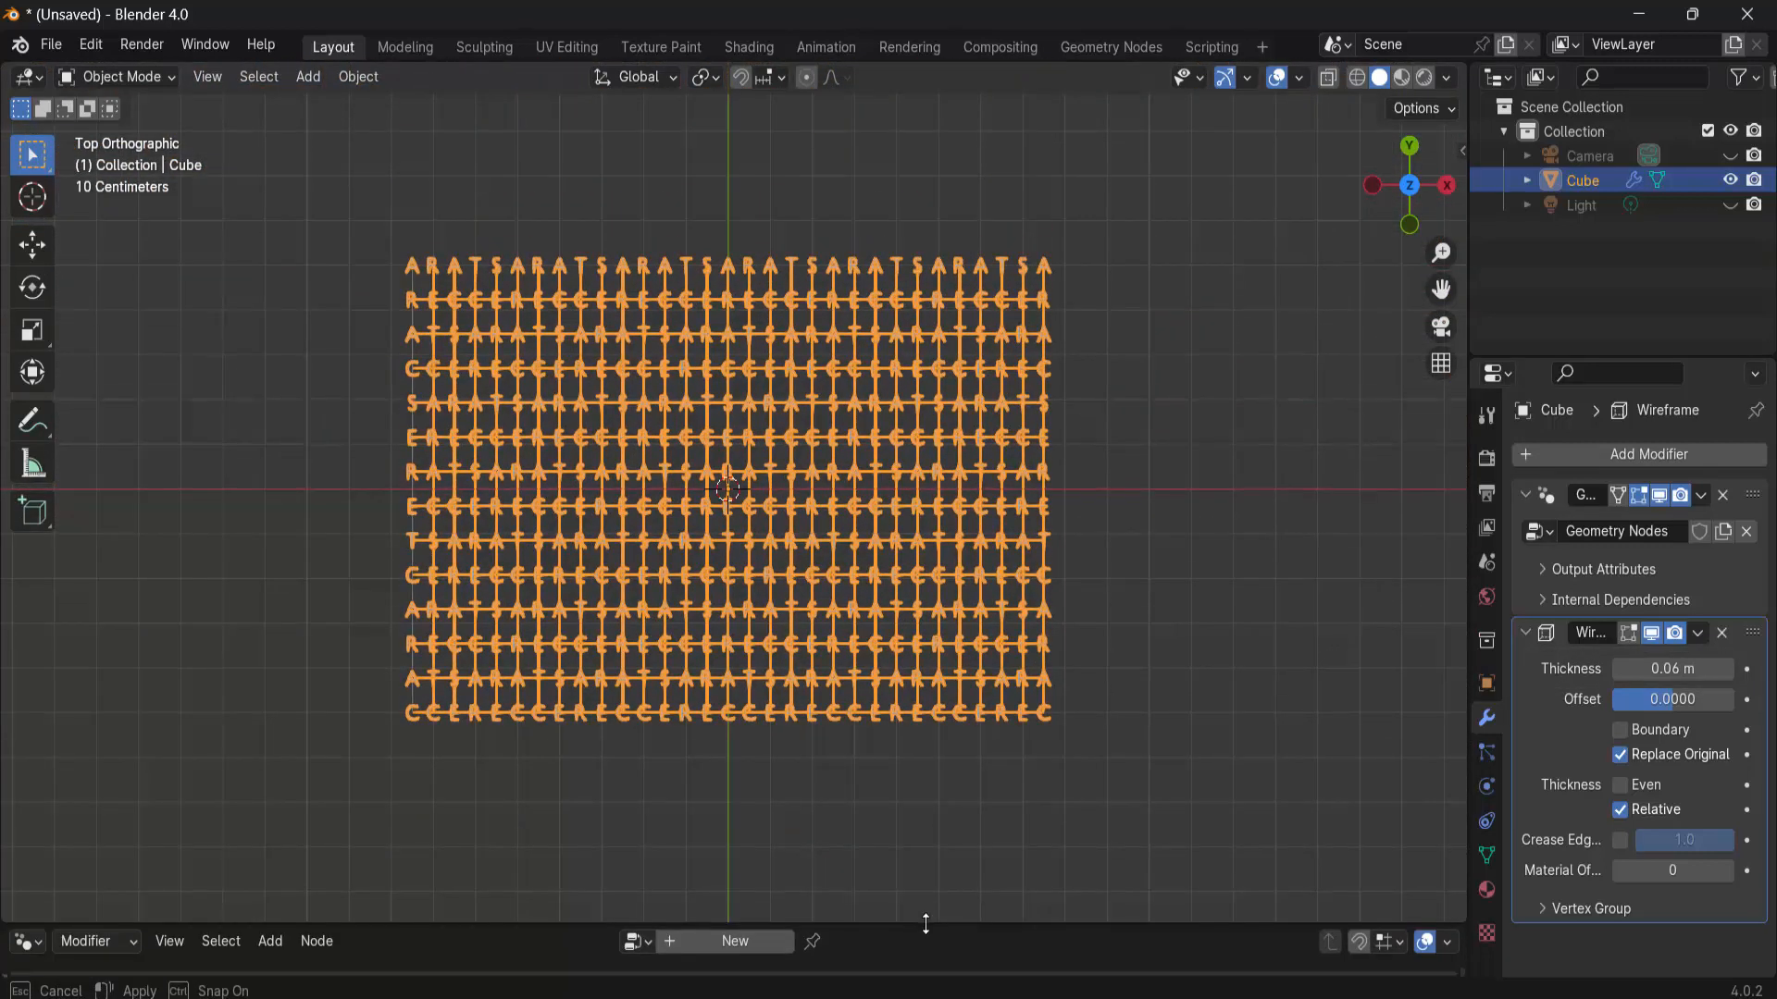
pyautogui.scroll(1, 1120, 771)
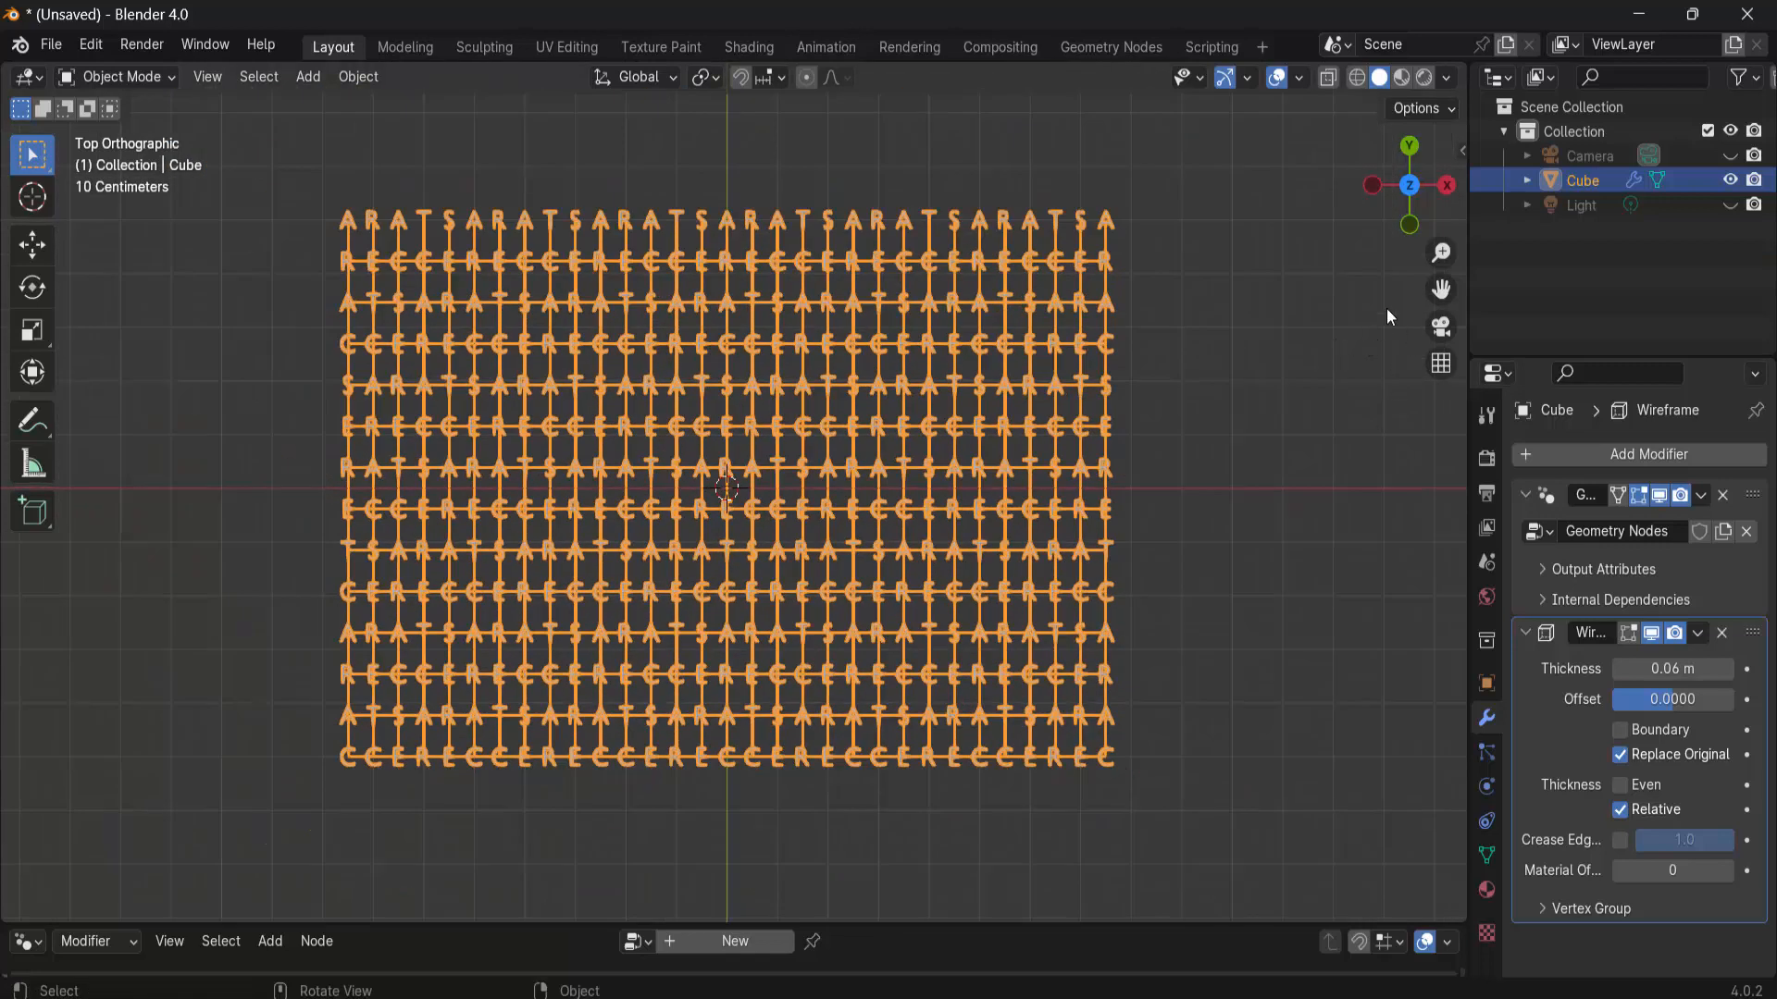
pyautogui.moveTo(1441, 290); pyautogui.dragTo(1486, 280)
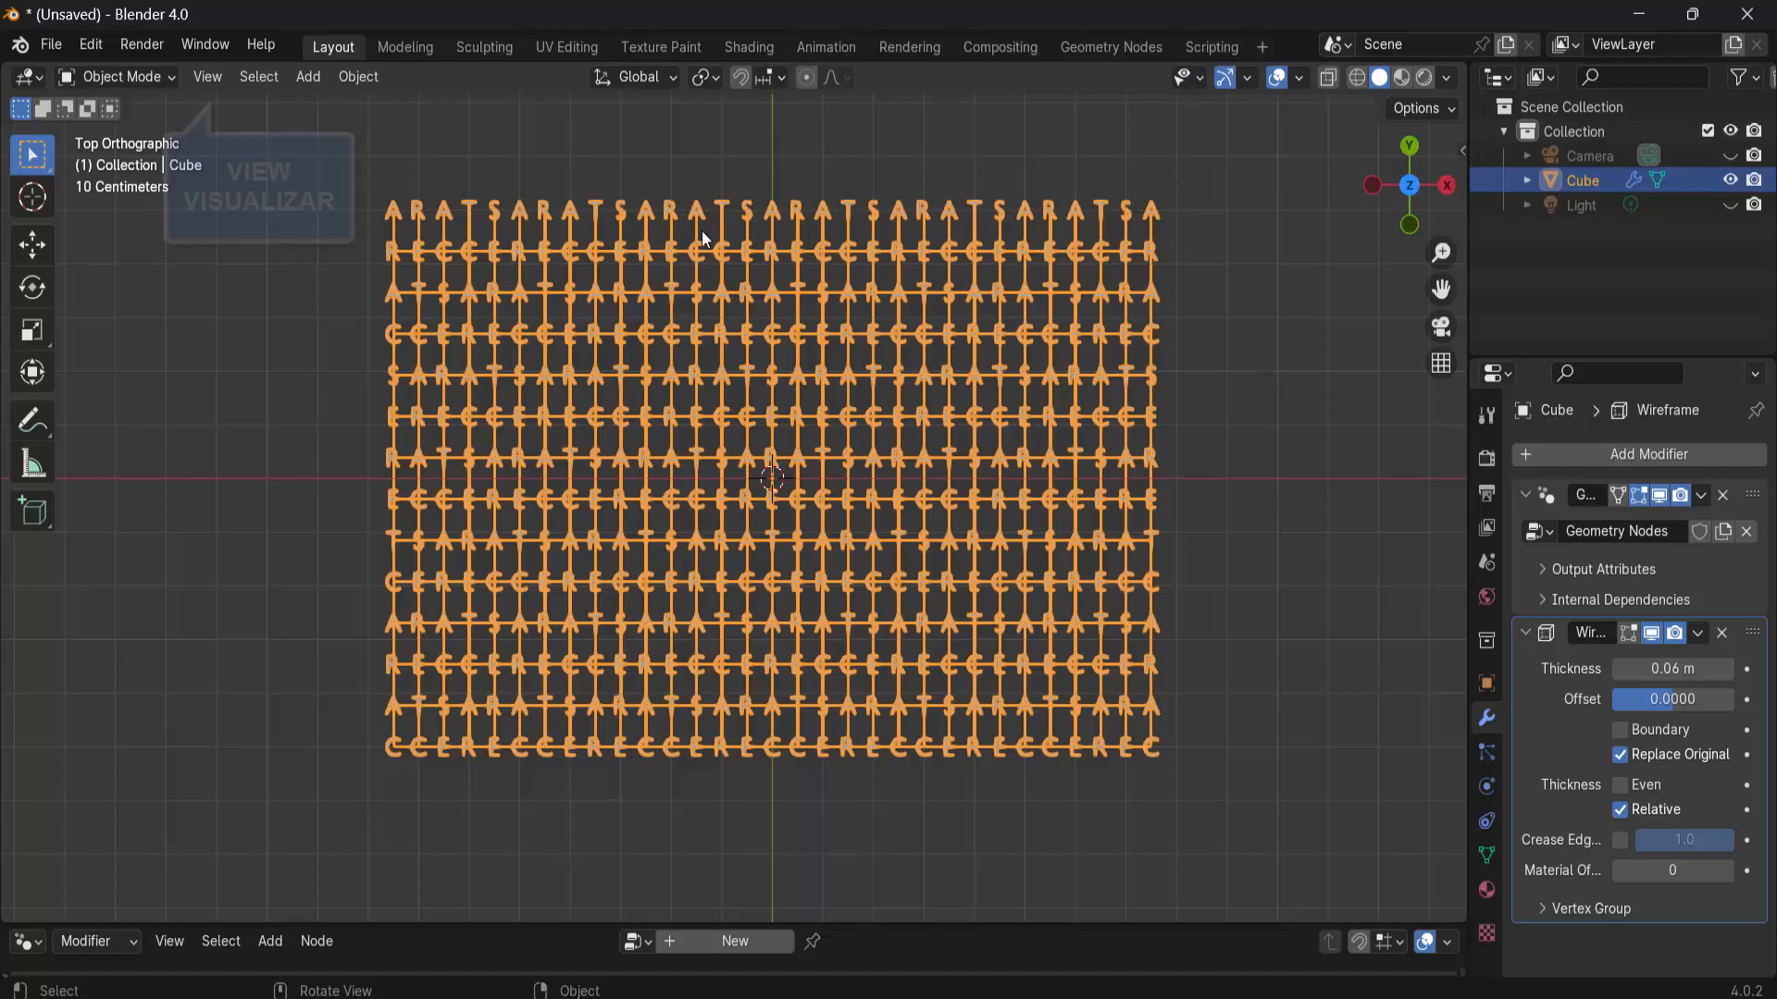
# - Align the active camera to the top view and back it off until the whole character grid fits in the camera frame
pyautogui.click(219, 80)
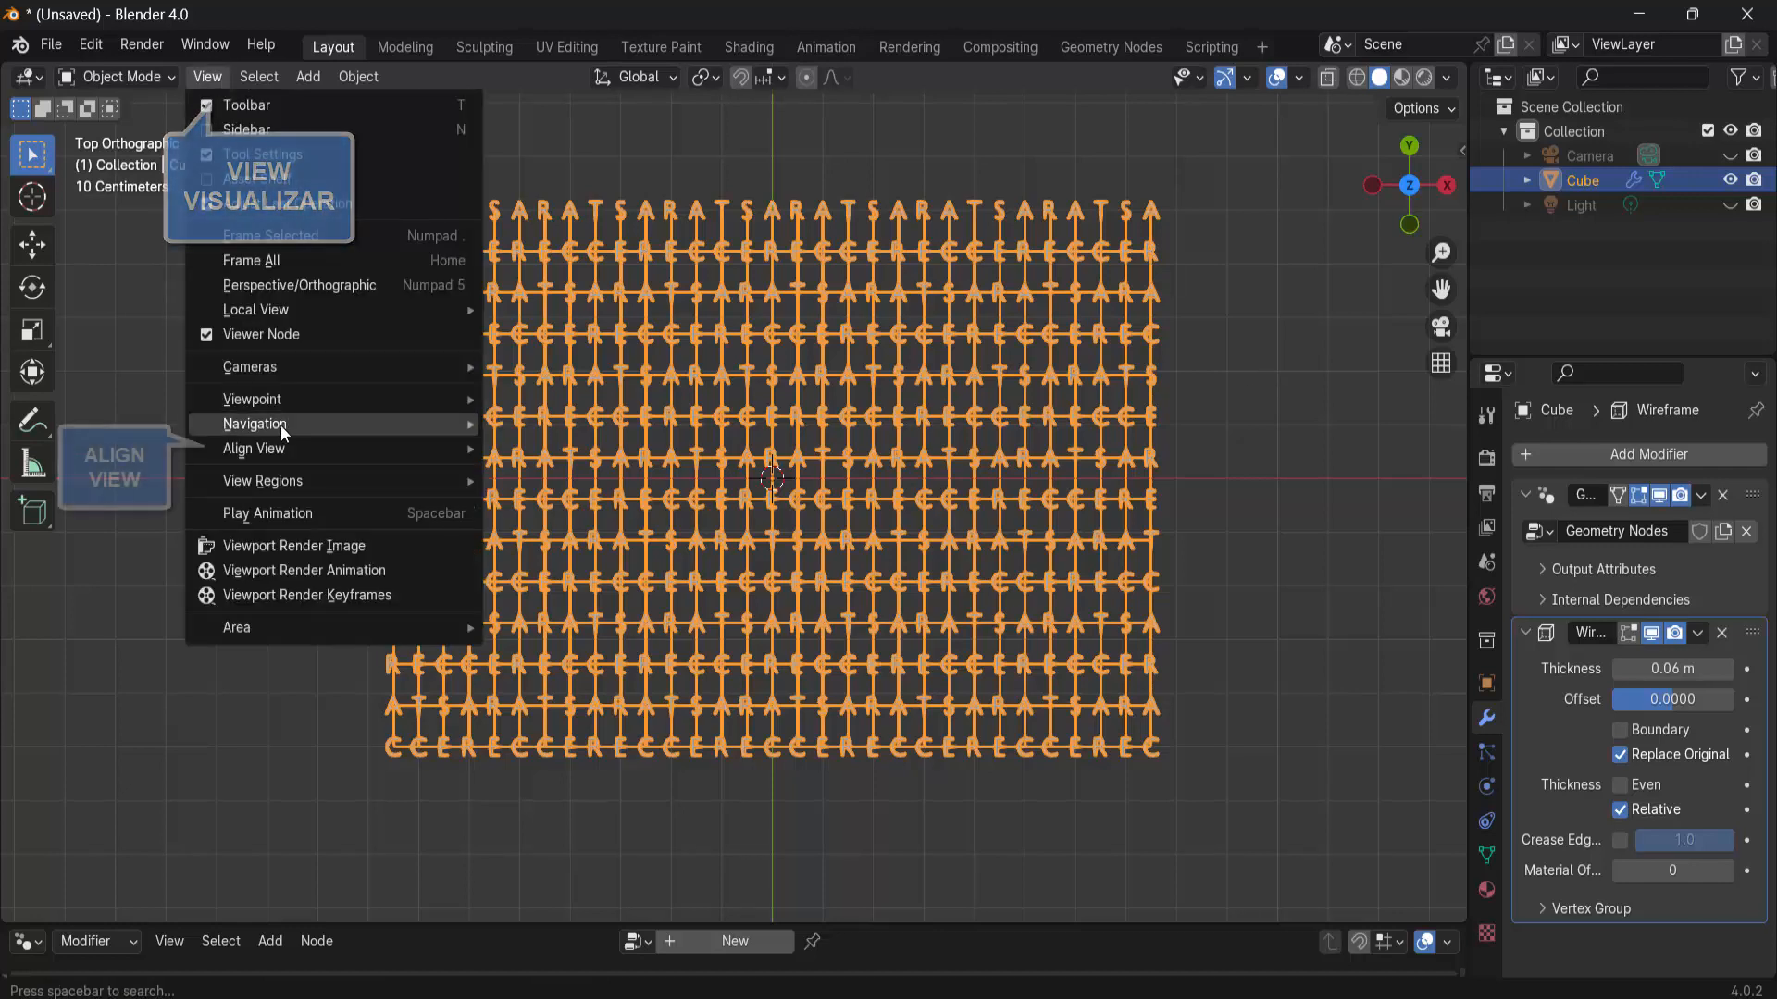
pyautogui.moveTo(426, 447)
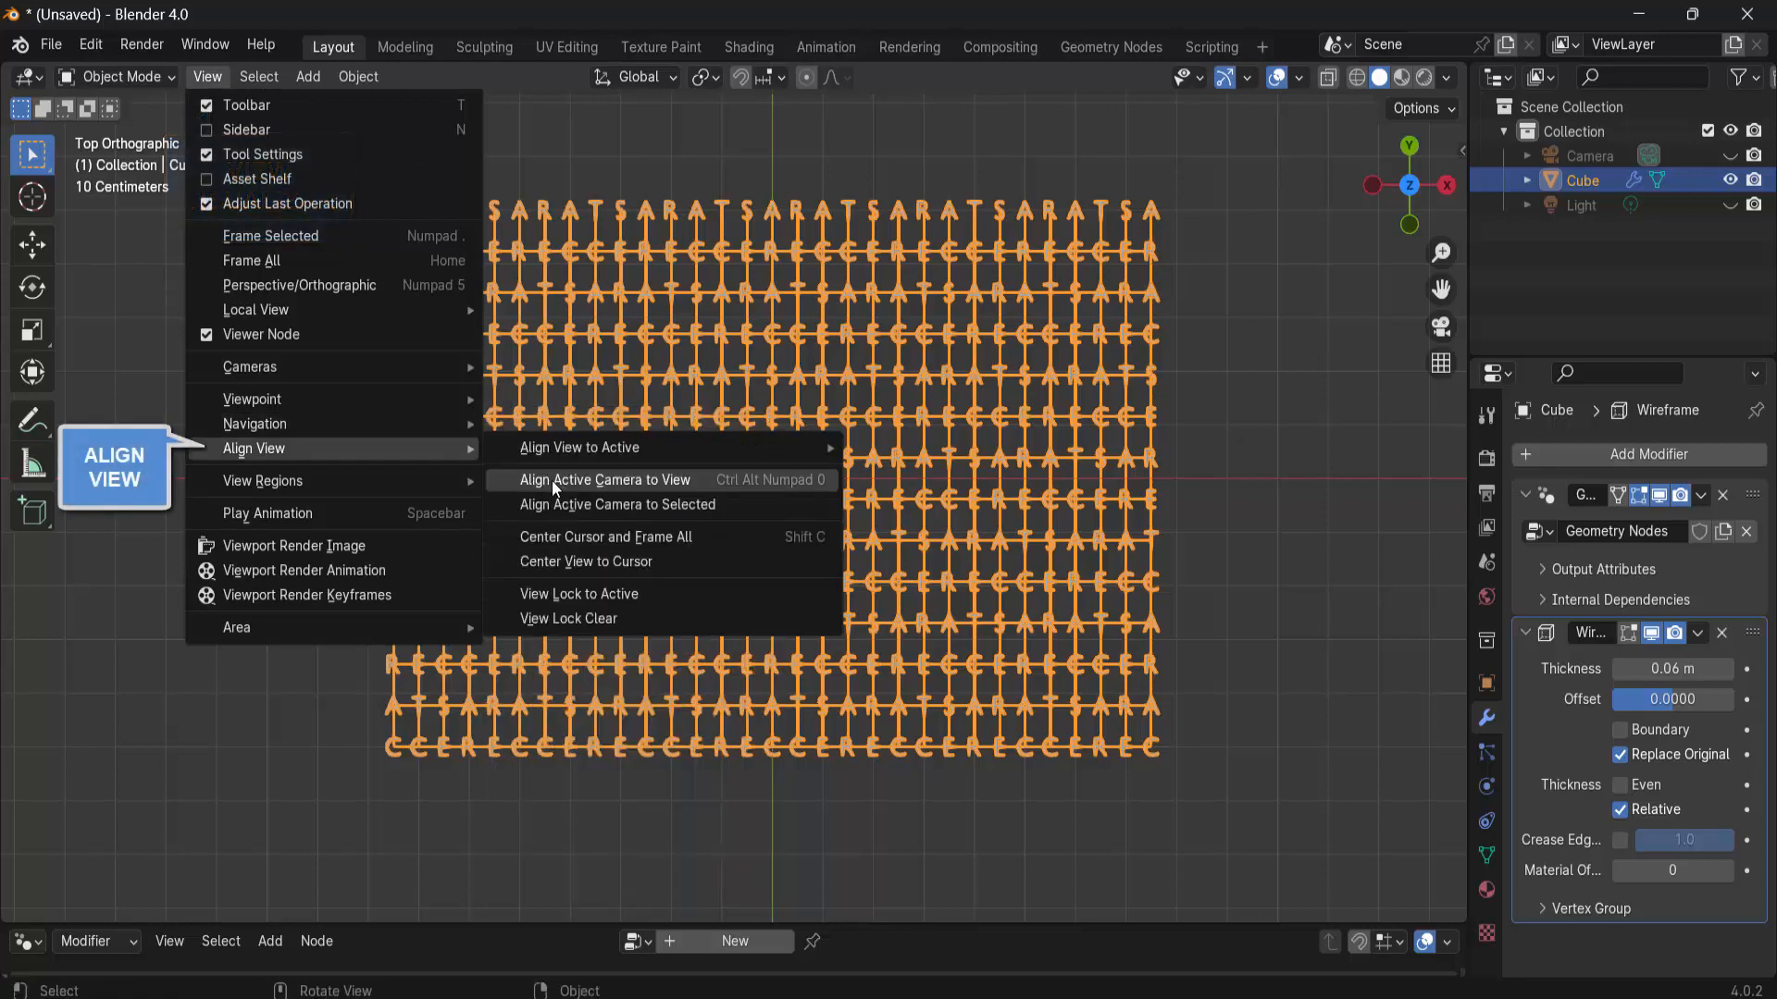
pyautogui.click(614, 477)
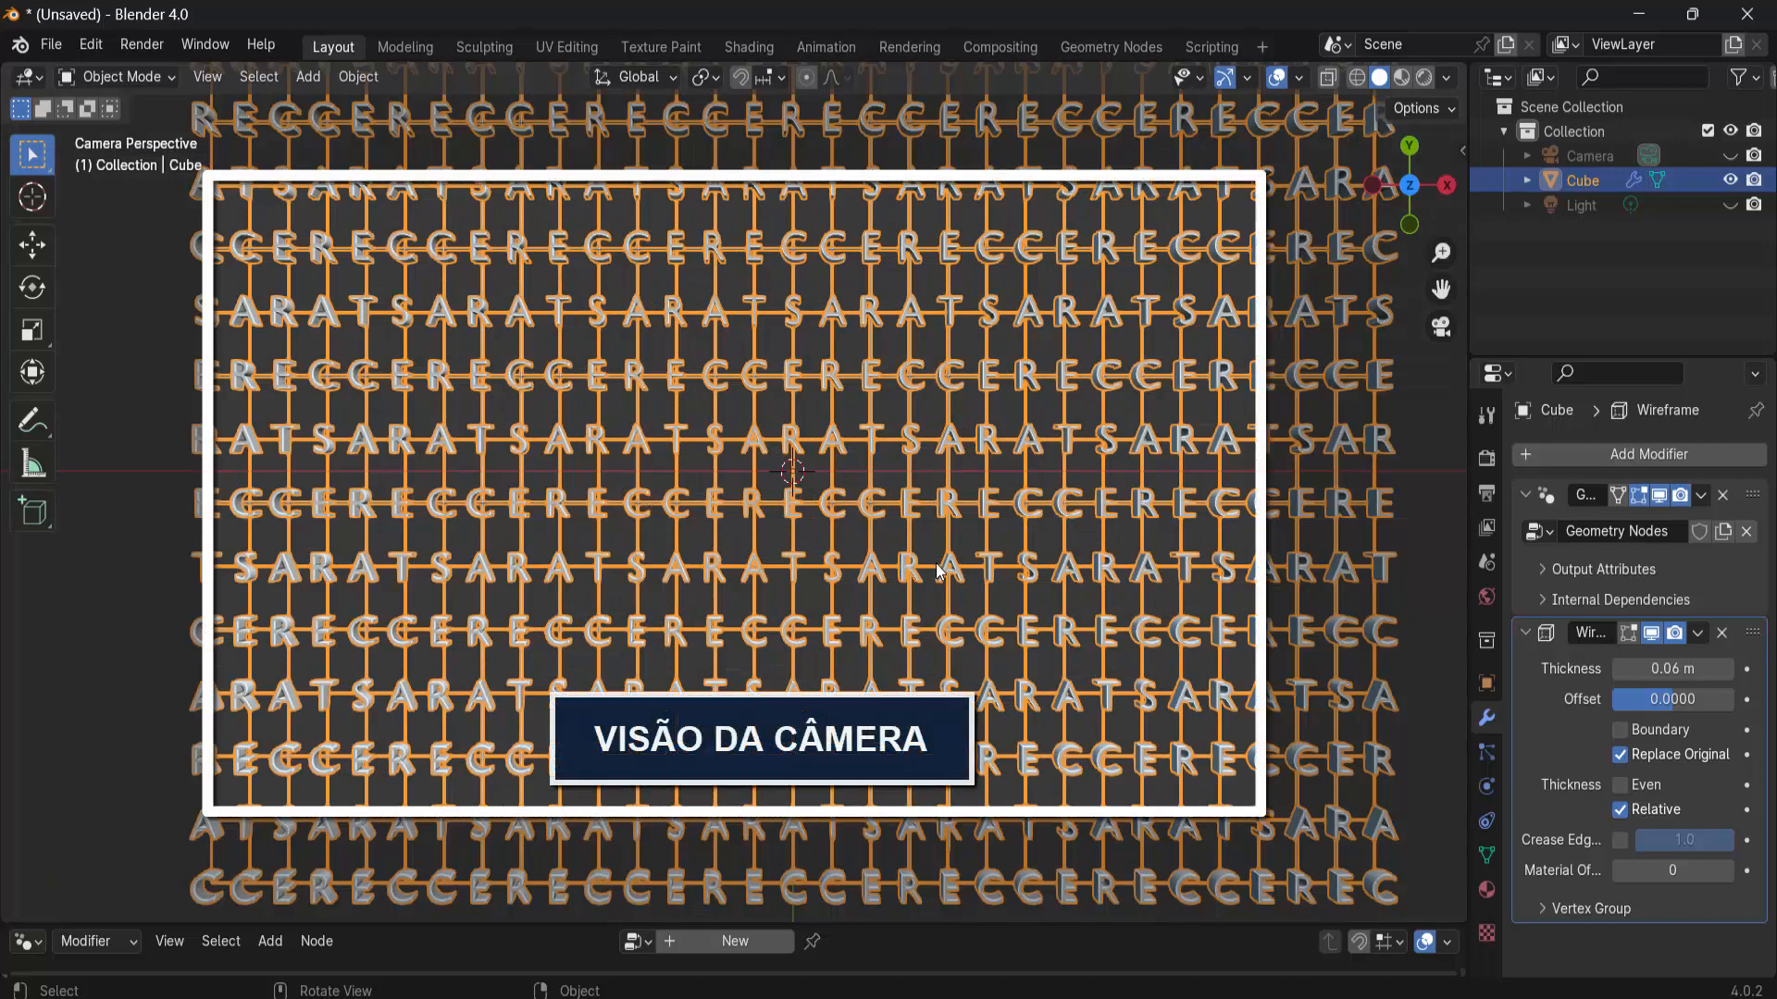
pyautogui.scroll(-1, 826, 499)
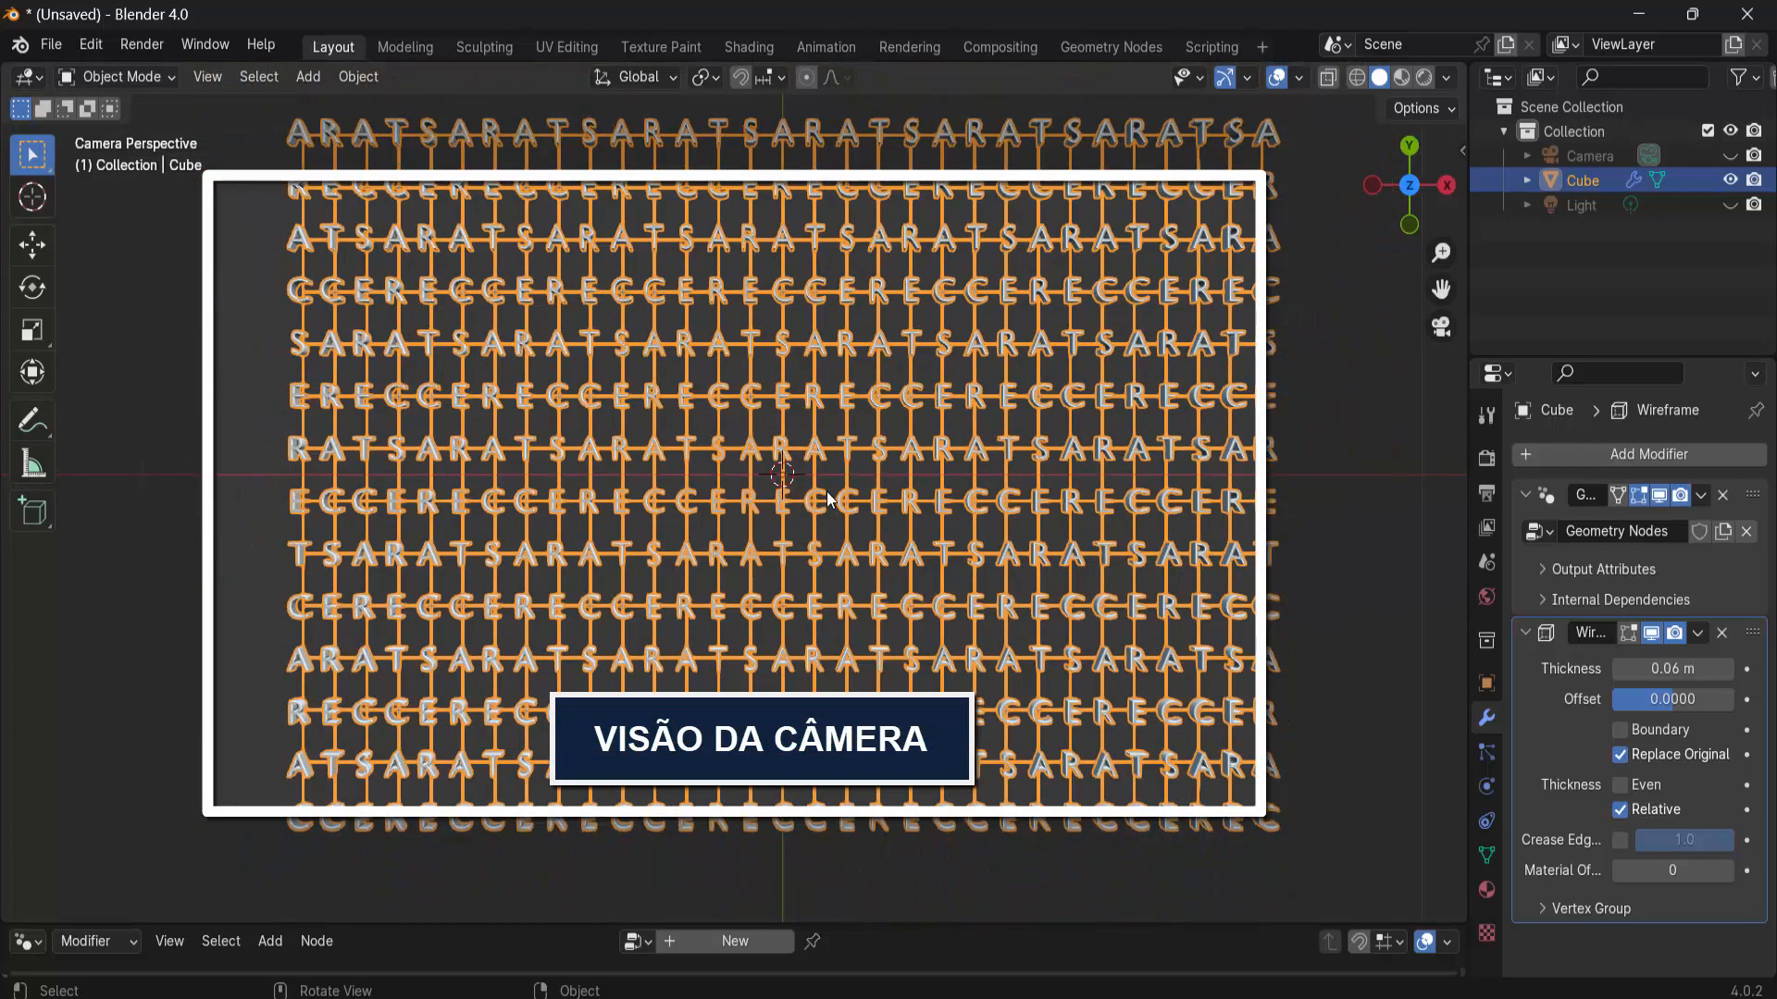
pyautogui.scroll(-1, 826, 500)
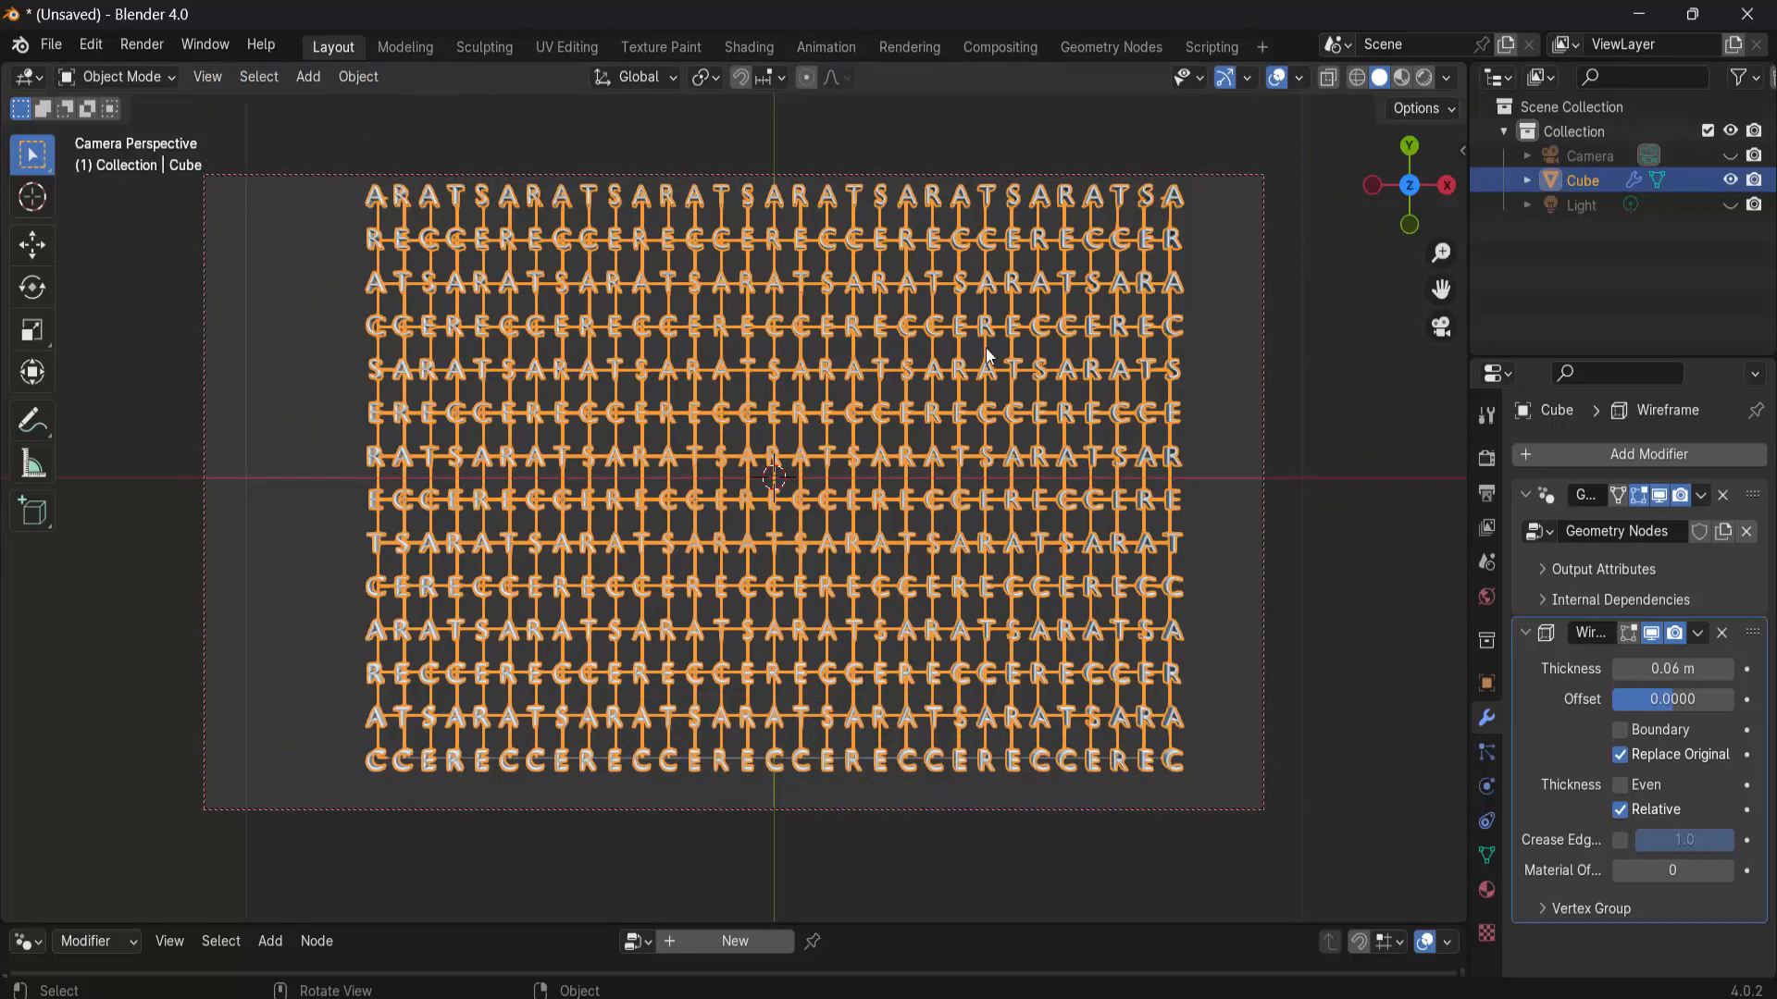
# - Render a still image of the character grid from the camera and close the render window
pyautogui.click(154, 46)
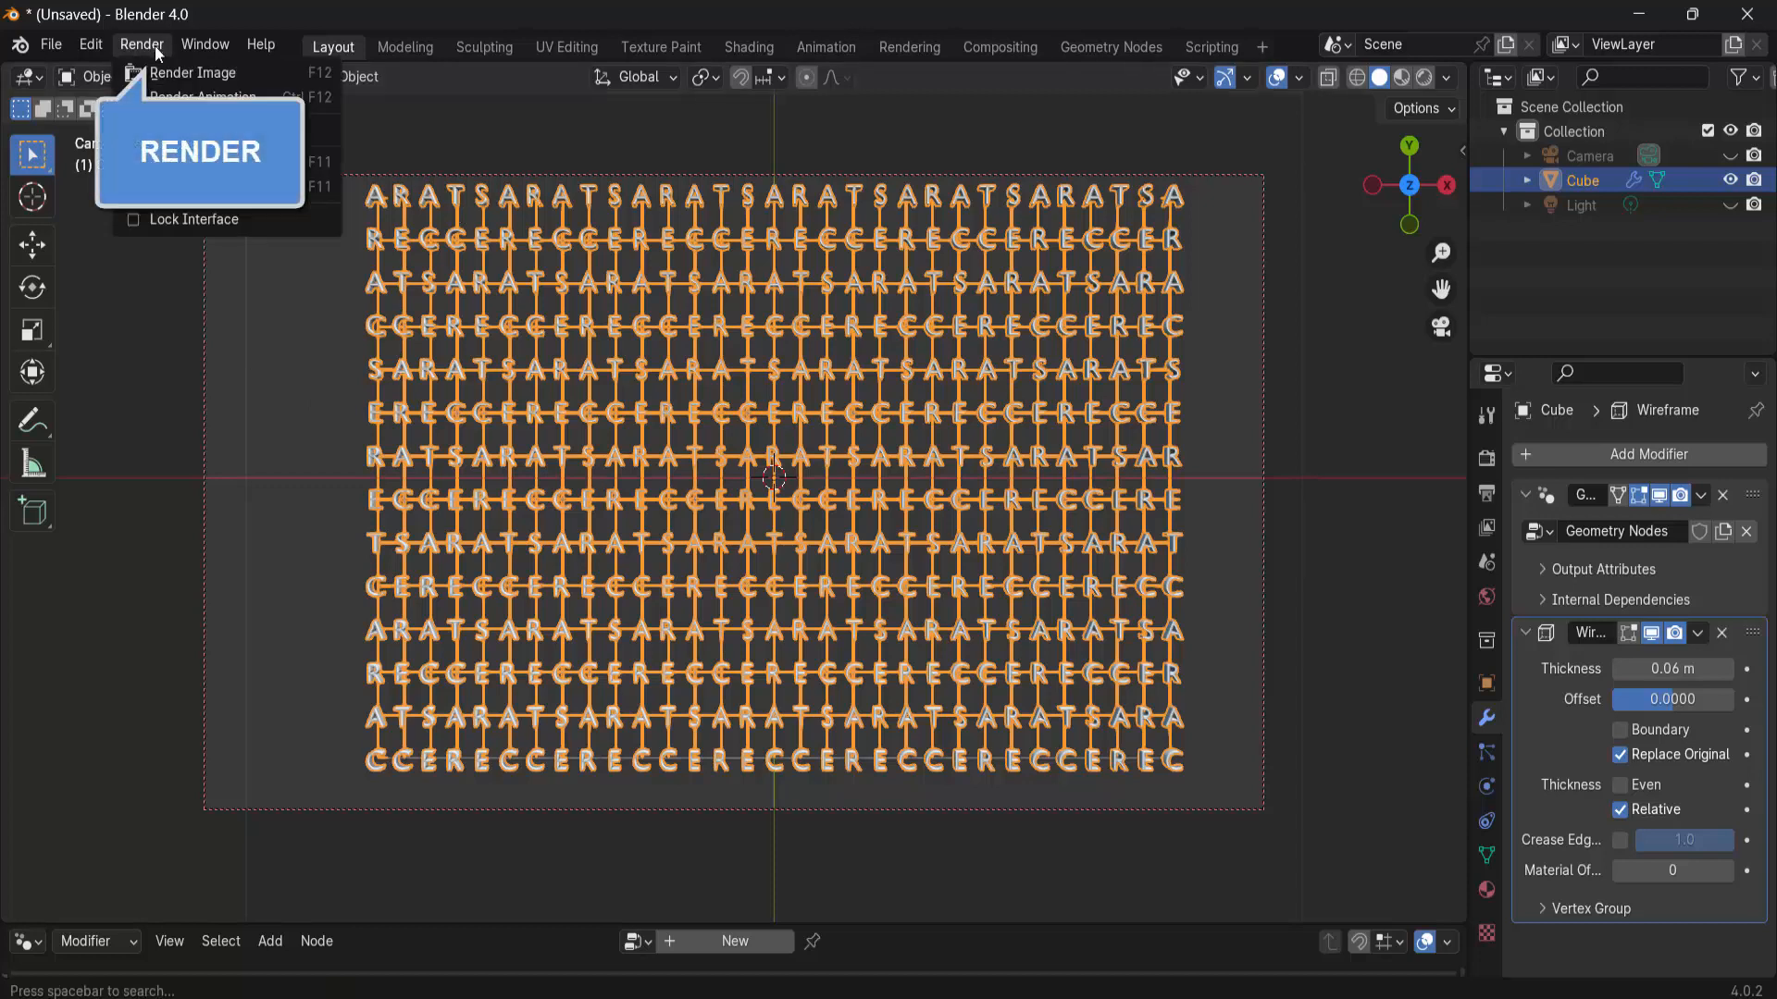
pyautogui.click(168, 72)
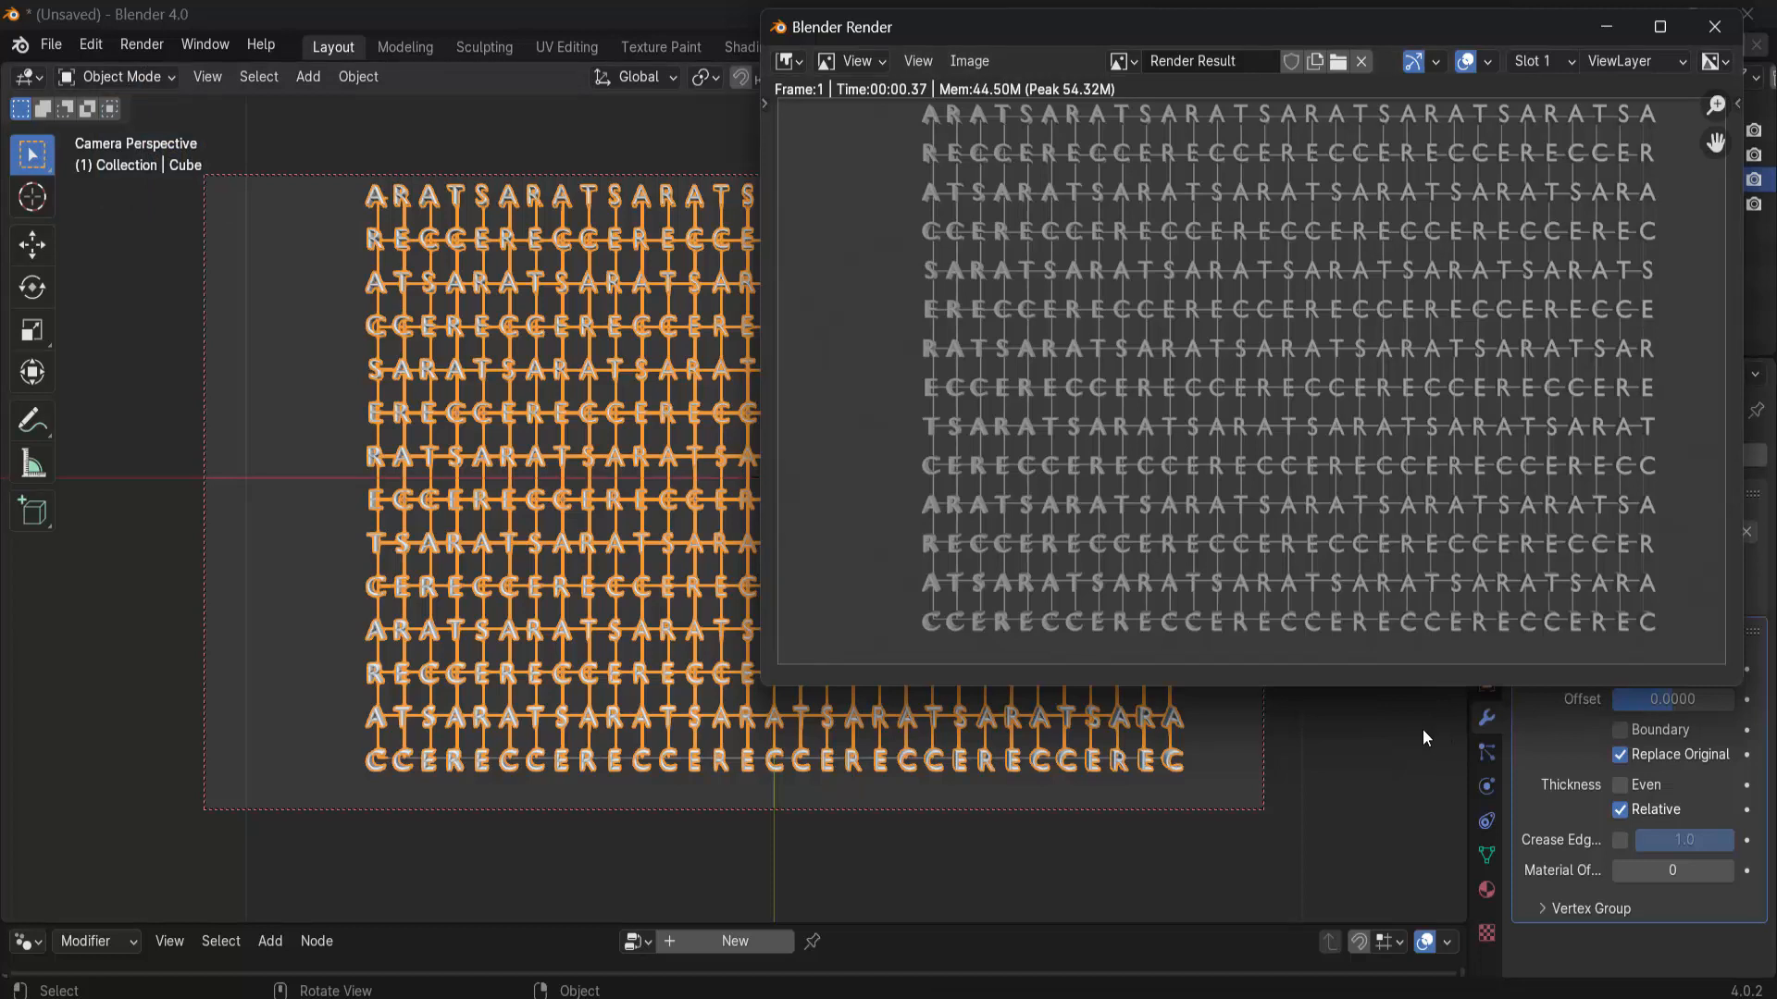
pyautogui.click(1714, 26)
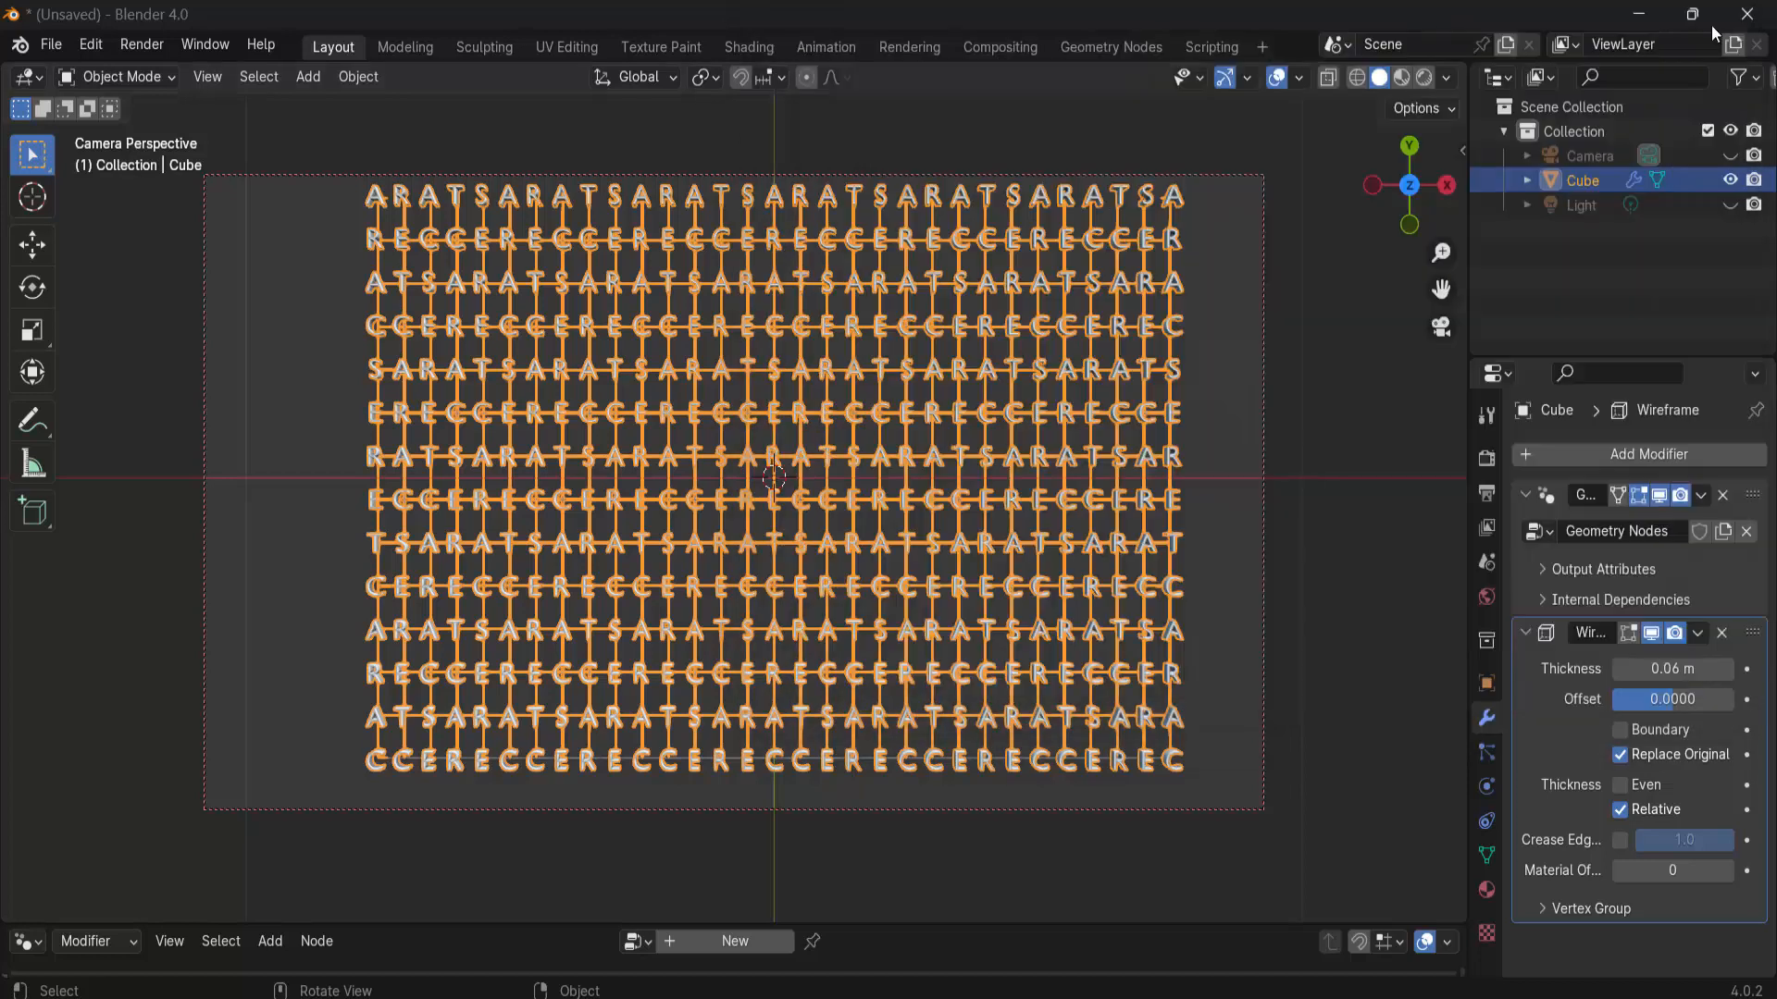